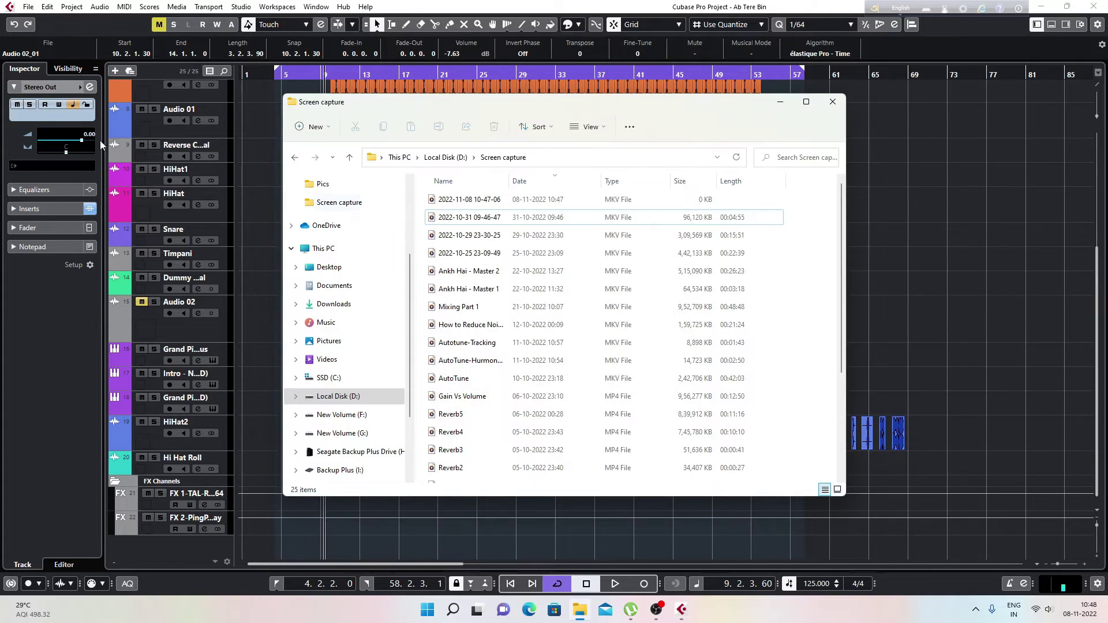
- Open the StylusRMX instrument on track 2 and audition the 084-South Central 3 element in its loop browser
{"action": "left_click", "coordinate": [782, 102]}
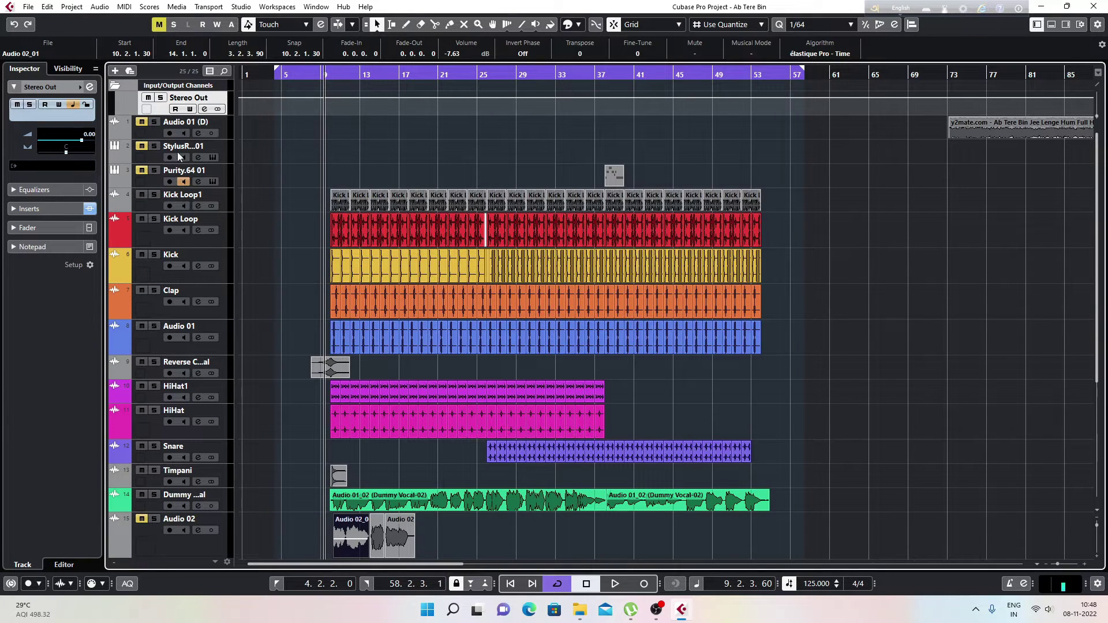
{"action": "left_click", "coordinate": [212, 157]}
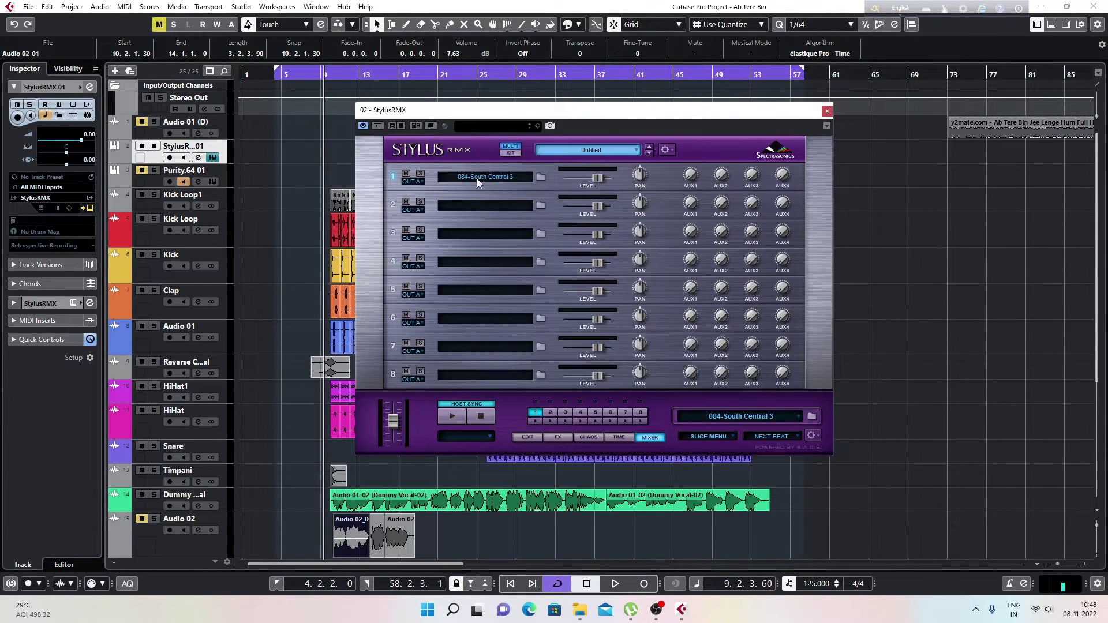
{"action": "left_click", "coordinate": [528, 437]}
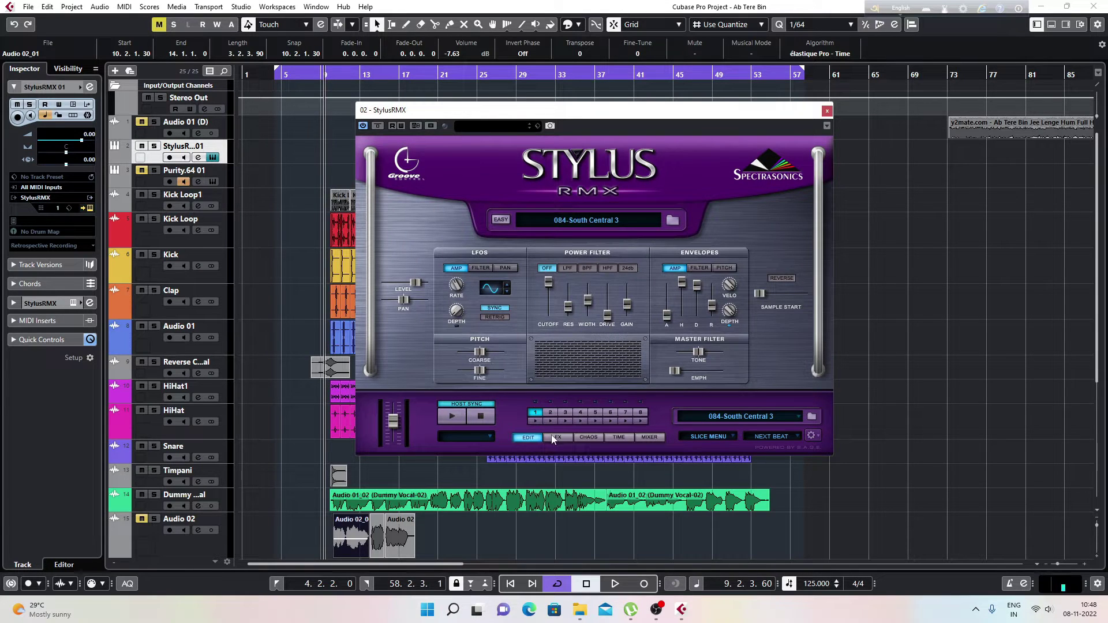
{"action": "left_click", "coordinate": [576, 222]}
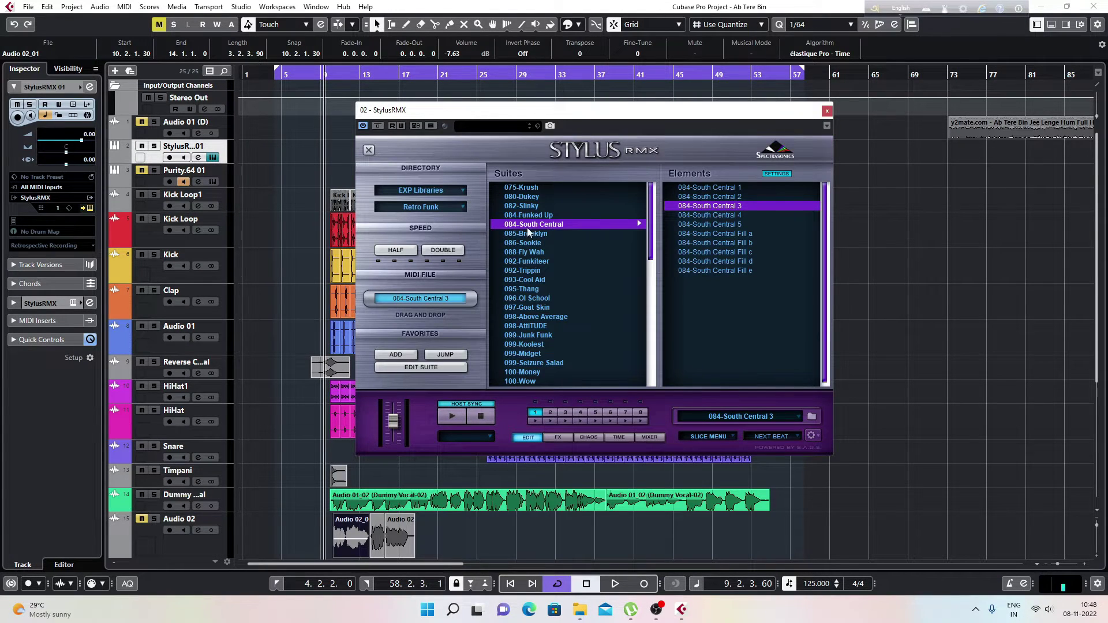
{"action": "left_click", "coordinate": [715, 207]}
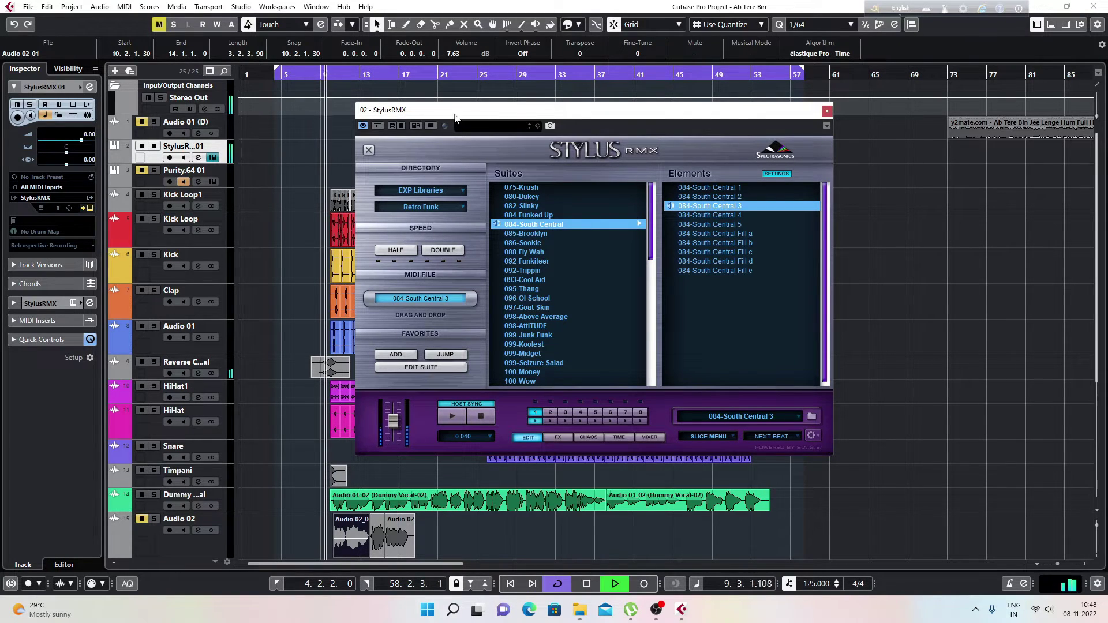
- Place the 084-South Central 3 MIDI file on the StylusRMX track at bar 9, solo the track and play it back
{"action": "left_click_drag", "start_coordinate": [440, 111], "coordinate": [579, 111]}
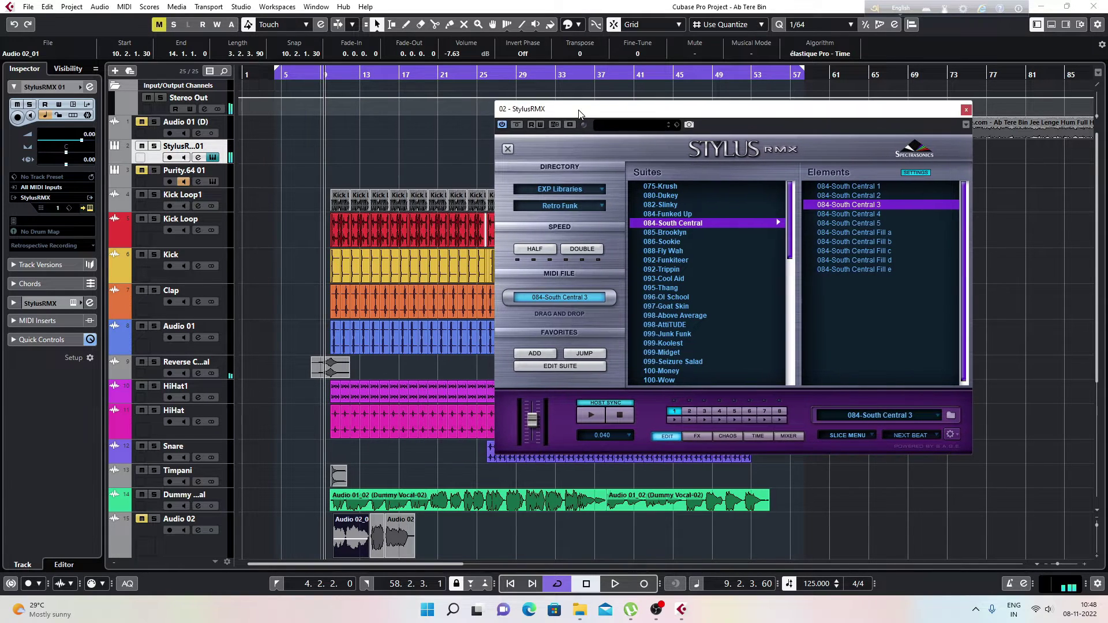
{"action": "left_click_drag", "start_coordinate": [551, 298], "coordinate": [323, 150]}
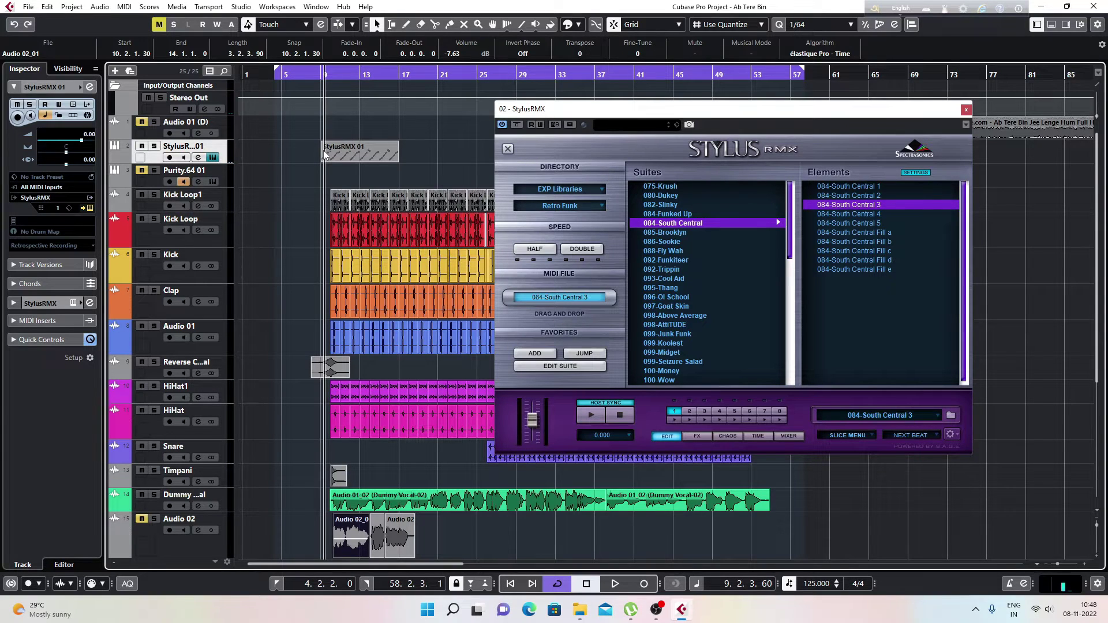
{"action": "left_click", "coordinate": [155, 146]}
{"action": "key", "text": "space"}
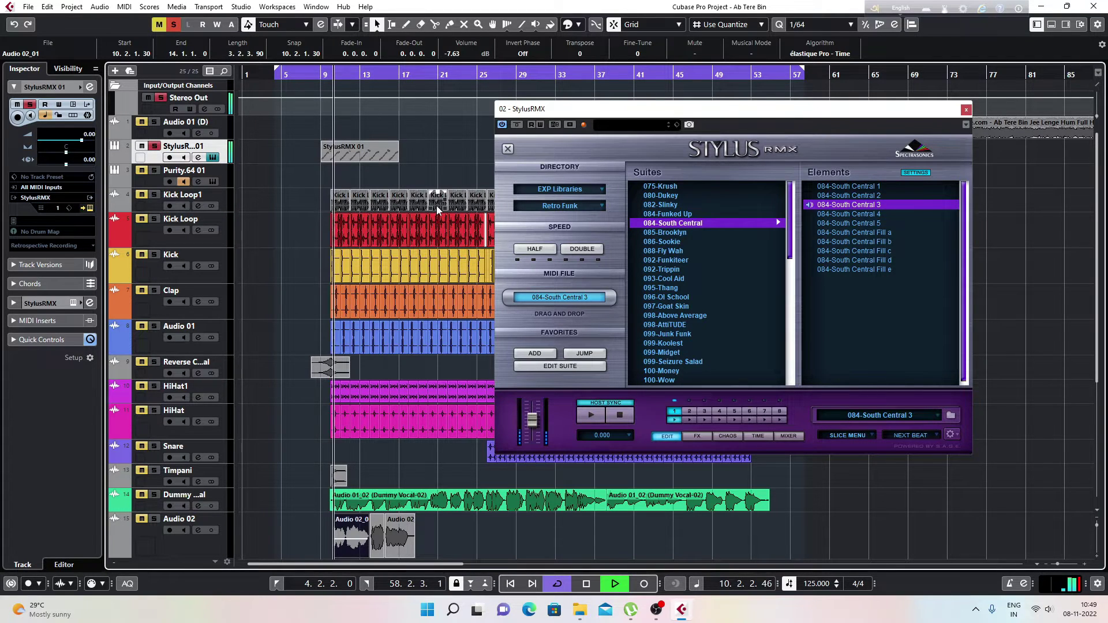
{"action": "key", "text": "space"}
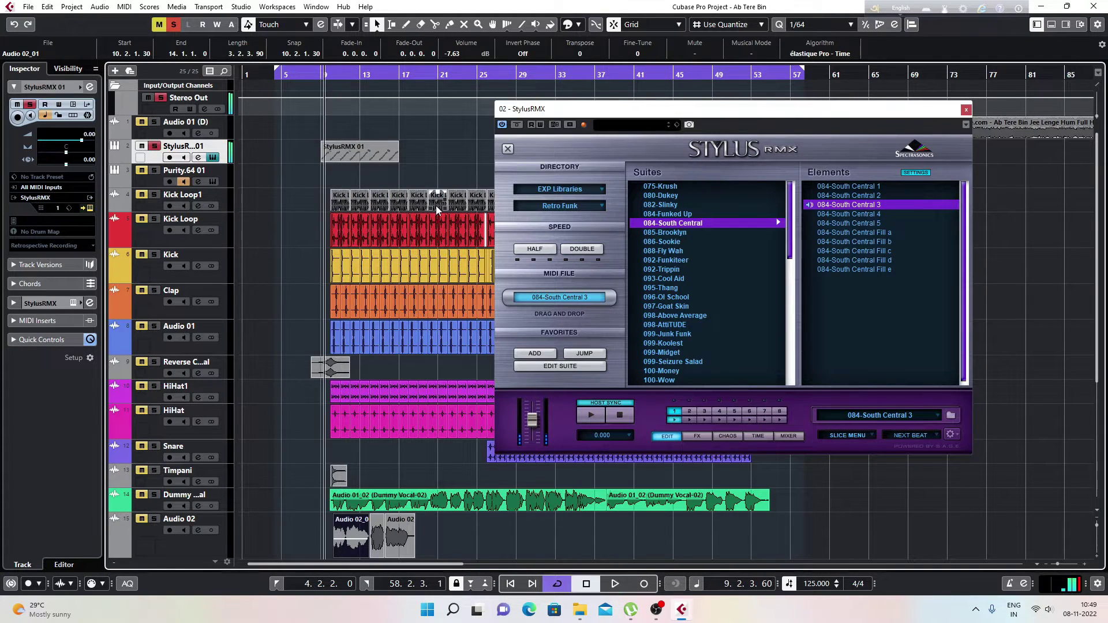
- Delete the StylusRMX MIDI part at bar 9, unsolo its track and close the instrument window
{"action": "left_click", "coordinate": [345, 155]}
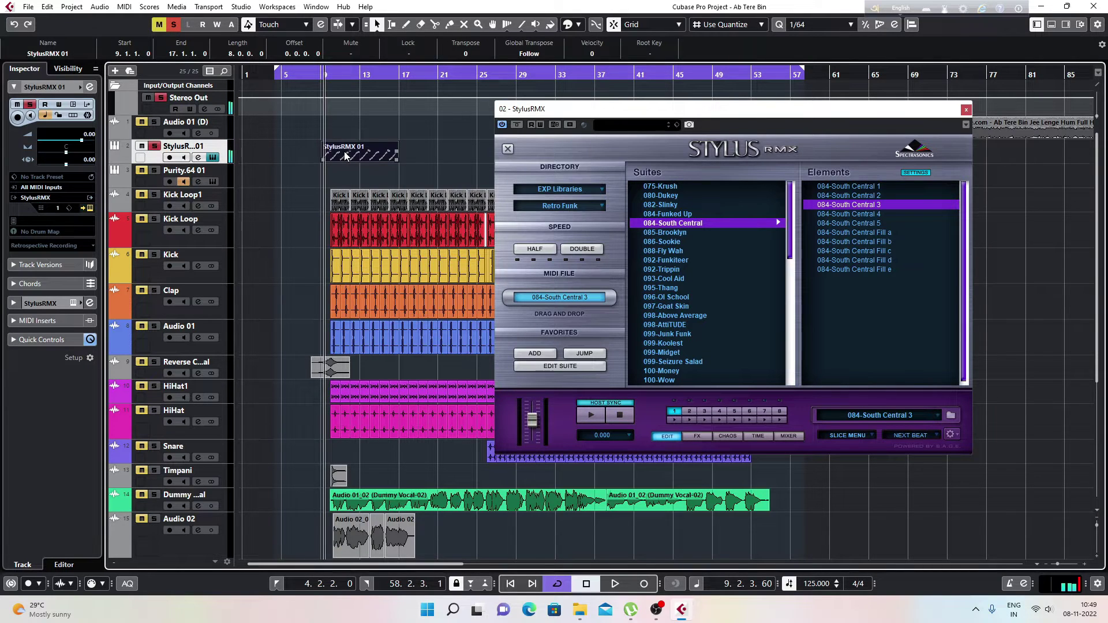
{"action": "key", "text": "Delete"}
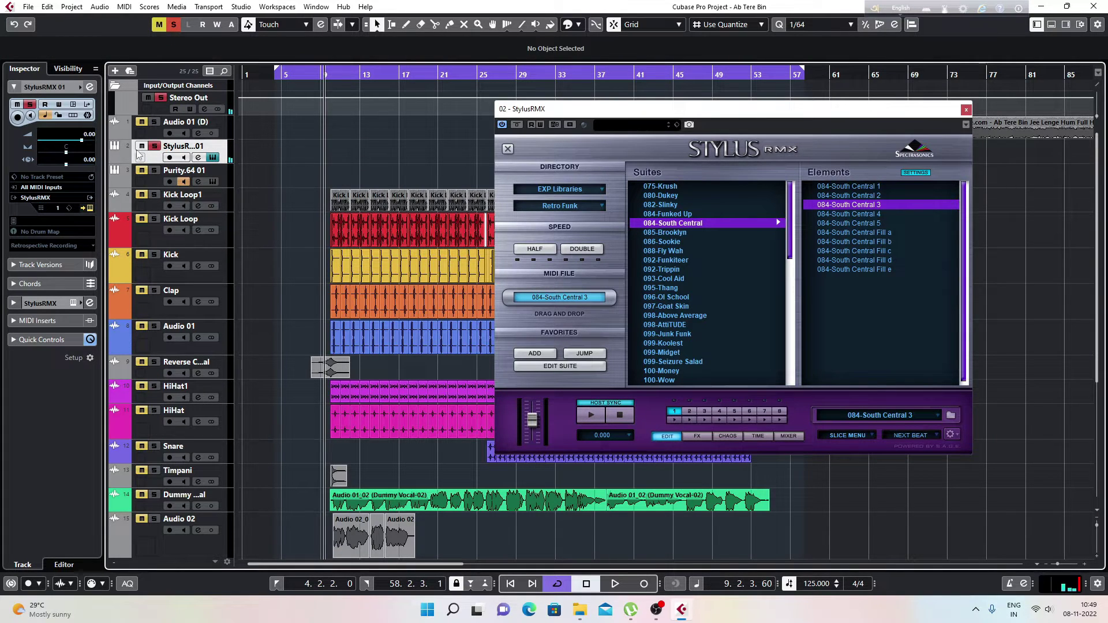
{"action": "left_click", "coordinate": [154, 147]}
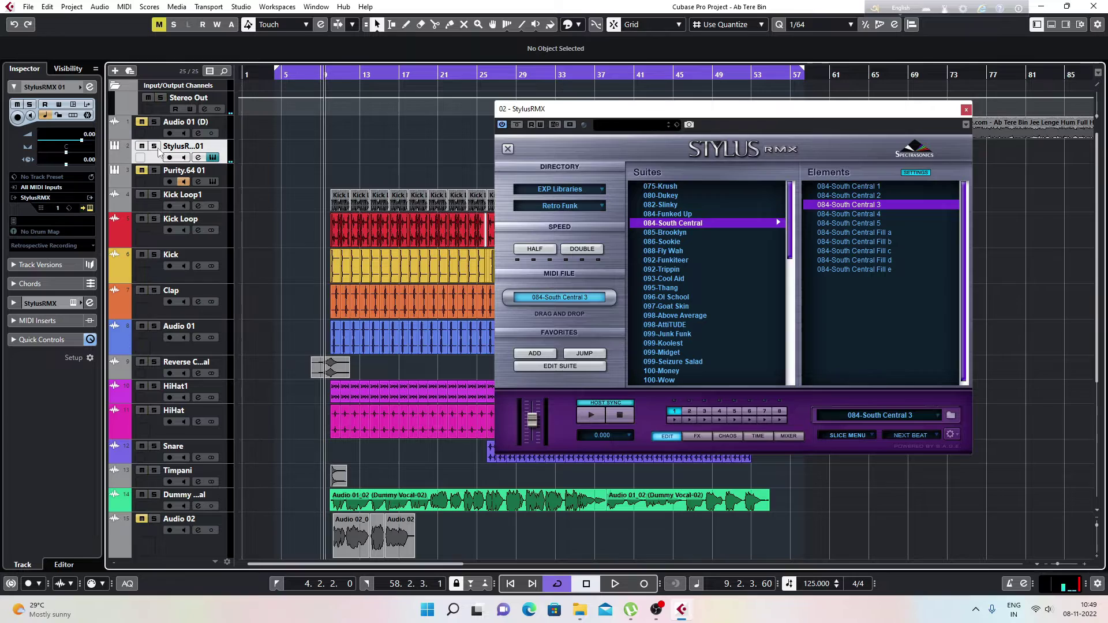
{"action": "left_click", "coordinate": [966, 110]}
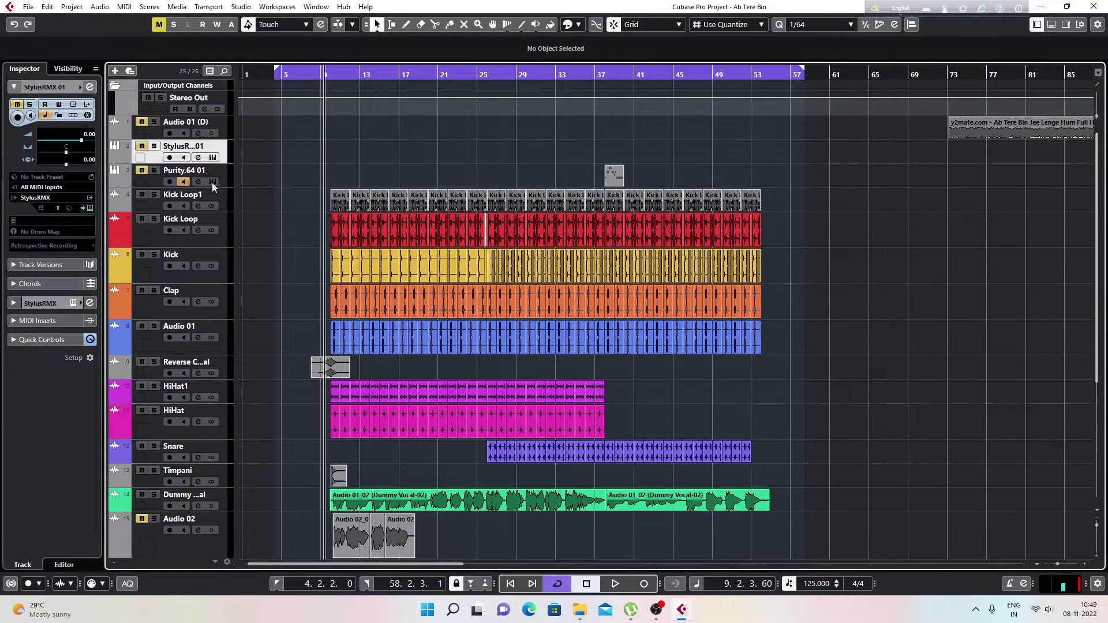
- Unmute the Purity.64 01 track, open its instrument and audition piano notes on the virtual keyboard
{"action": "left_click", "coordinate": [142, 171]}
{"action": "left_click", "coordinate": [213, 182]}
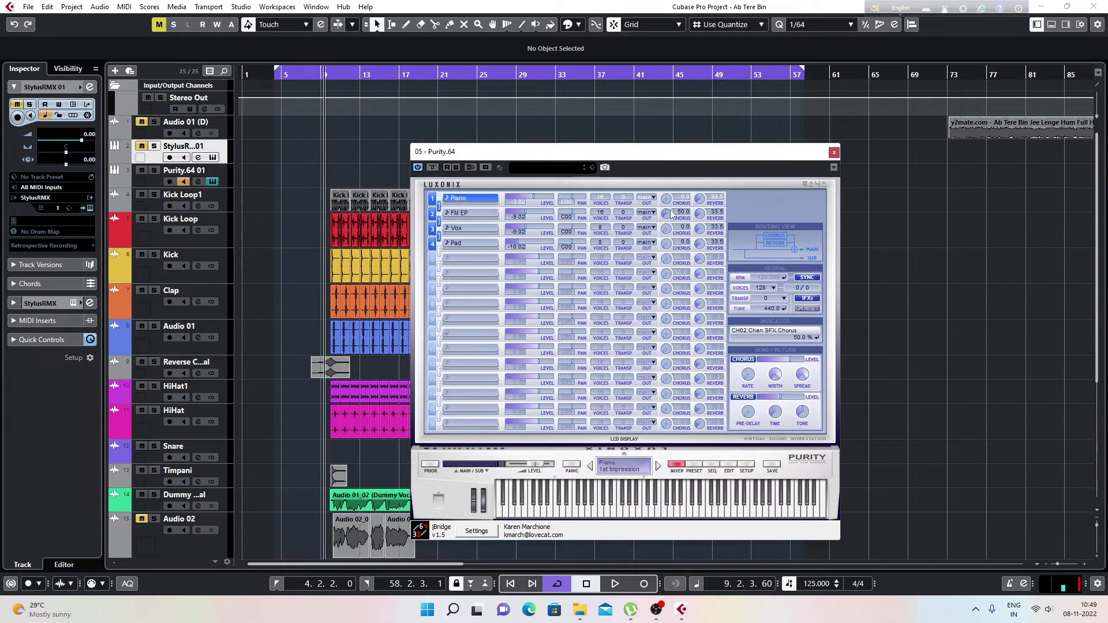
{"action": "left_click", "coordinate": [635, 507]}
{"action": "left_click_drag", "start_coordinate": [653, 512], "coordinate": [703, 513]}
{"action": "left_click", "coordinate": [683, 515]}
- Solo and record-enable the Purity.64 01 track, and record a piano MIDI take from bar 9
{"action": "left_click", "coordinate": [155, 171]}
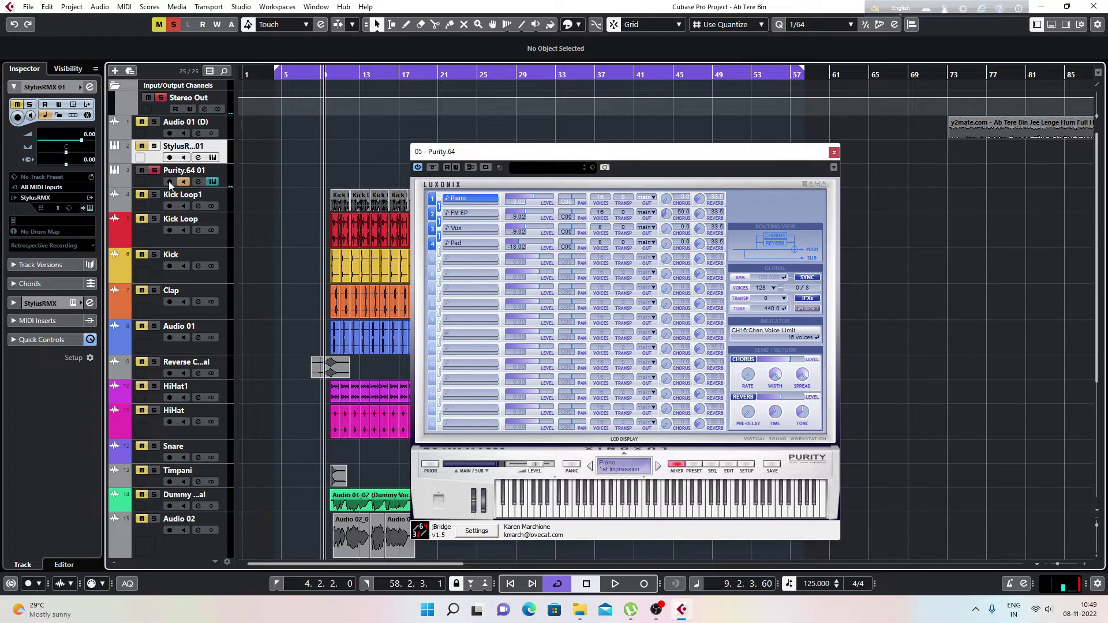
{"action": "left_click", "coordinate": [169, 183]}
{"action": "left_click_drag", "start_coordinate": [518, 160], "coordinate": [472, 95]}
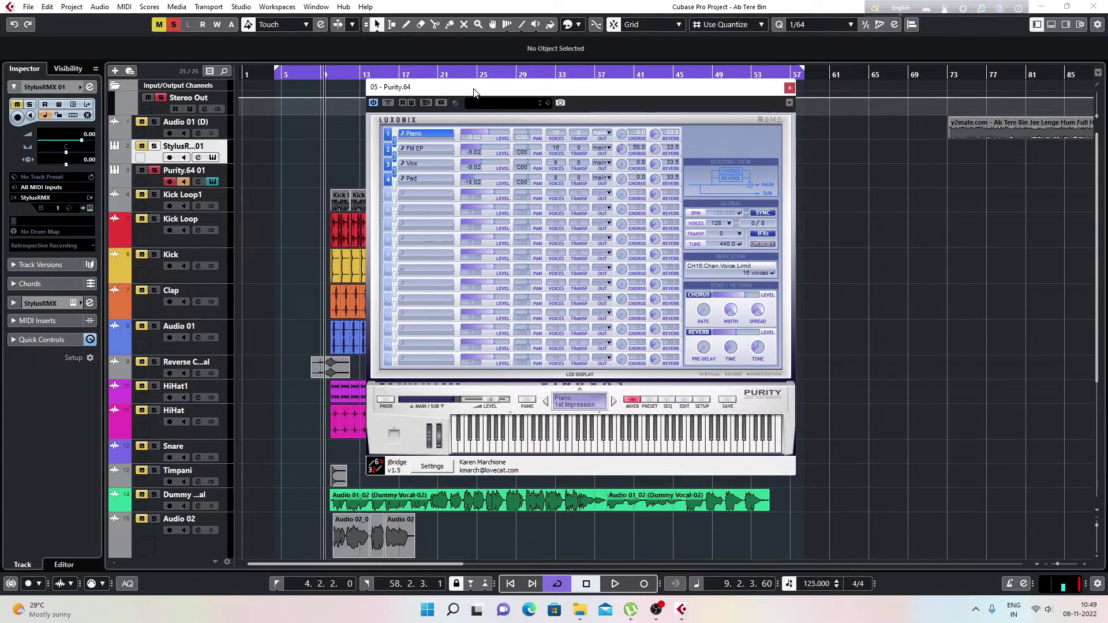
{"action": "left_click", "coordinate": [644, 584]}
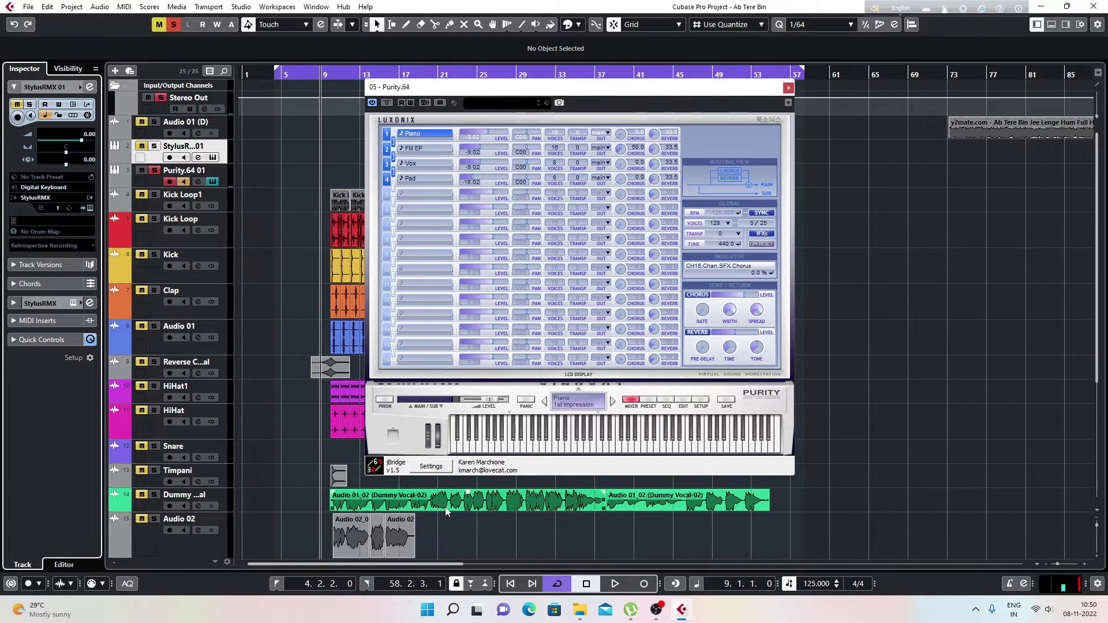
{"action": "key", "text": "KP_Multiply"}
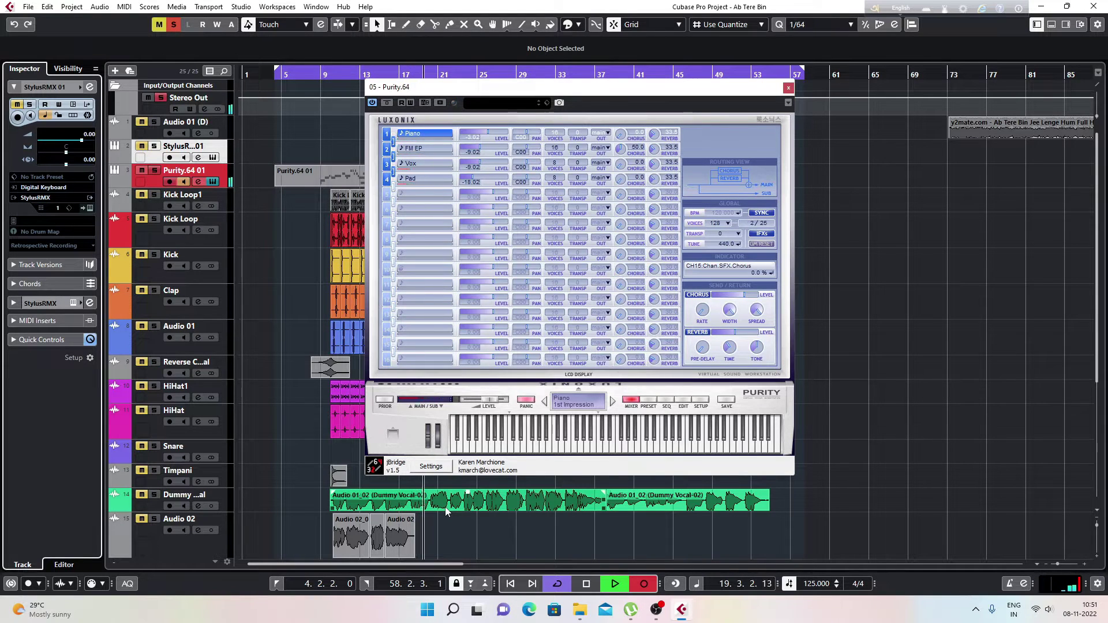
{"action": "key", "text": "space"}
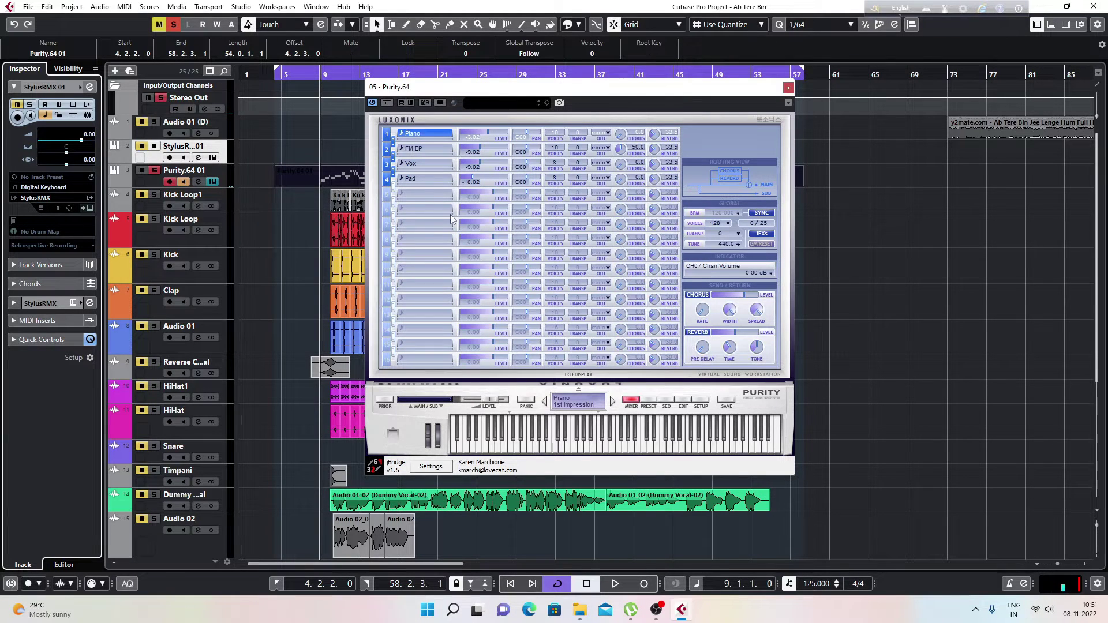
- Close the Purity window, play the recorded take from about bar 14 and delete that take
{"action": "left_click", "coordinate": [788, 88]}
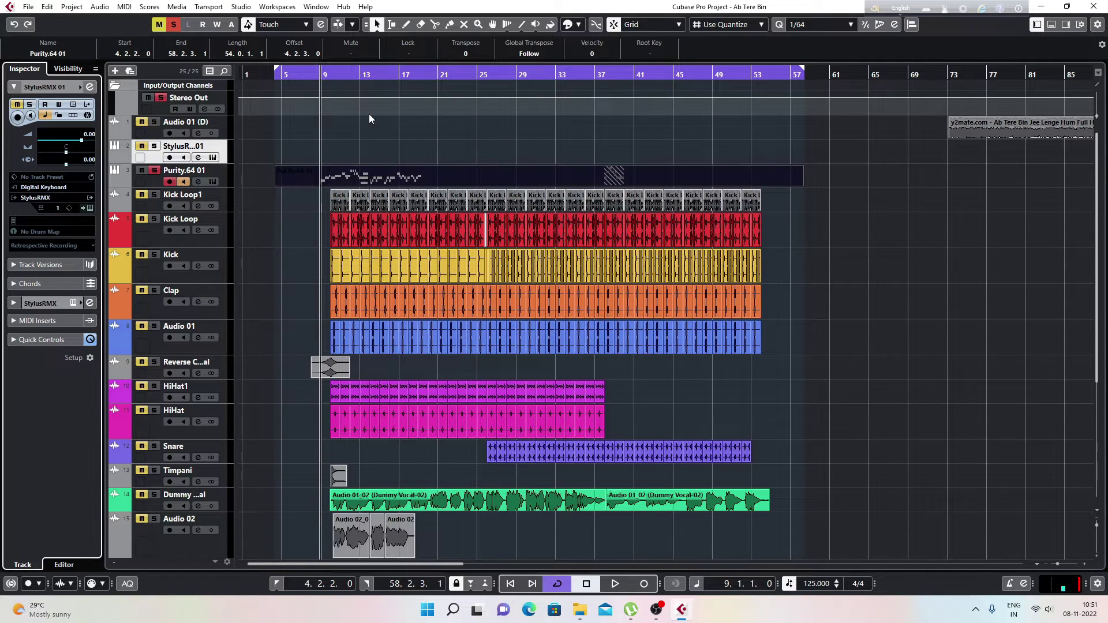
{"action": "double_click", "coordinate": [370, 74]}
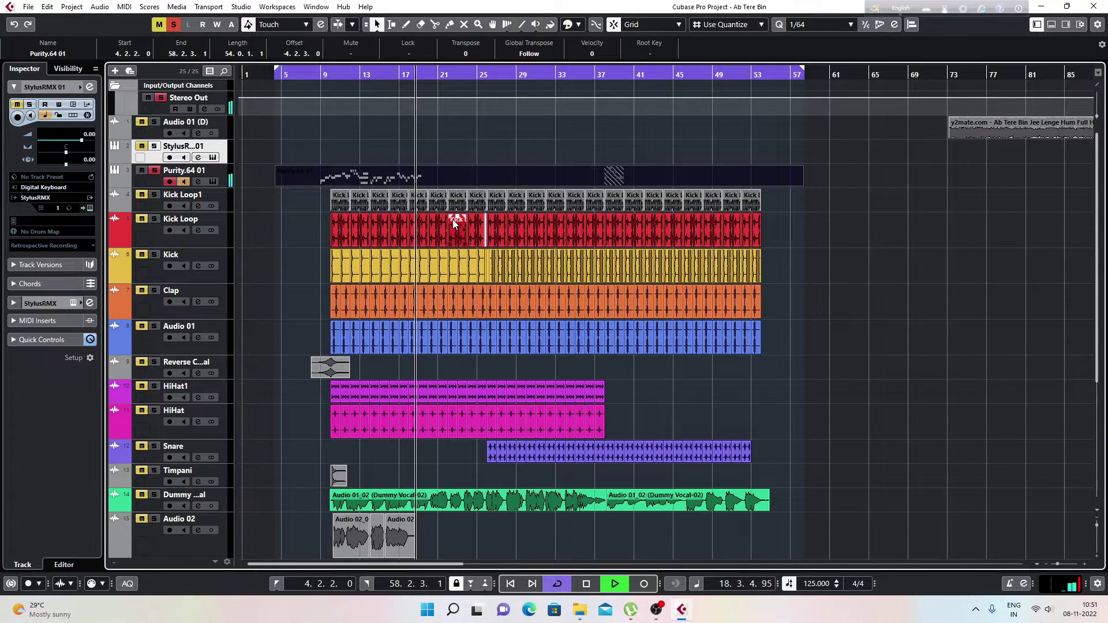
{"action": "key", "text": "space"}
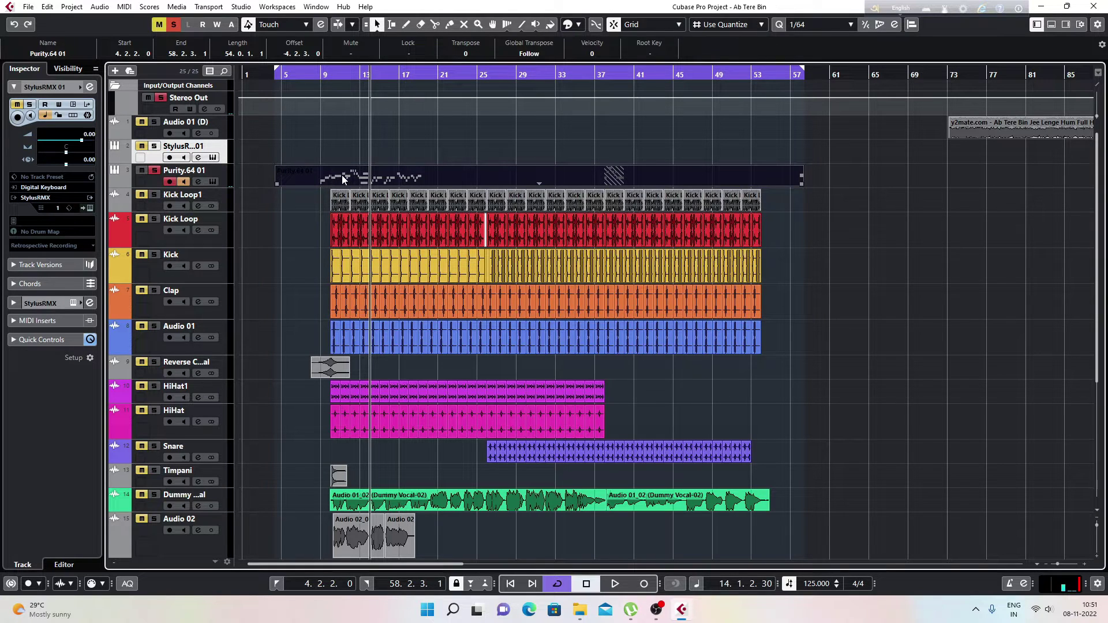
{"action": "key", "text": "Delete"}
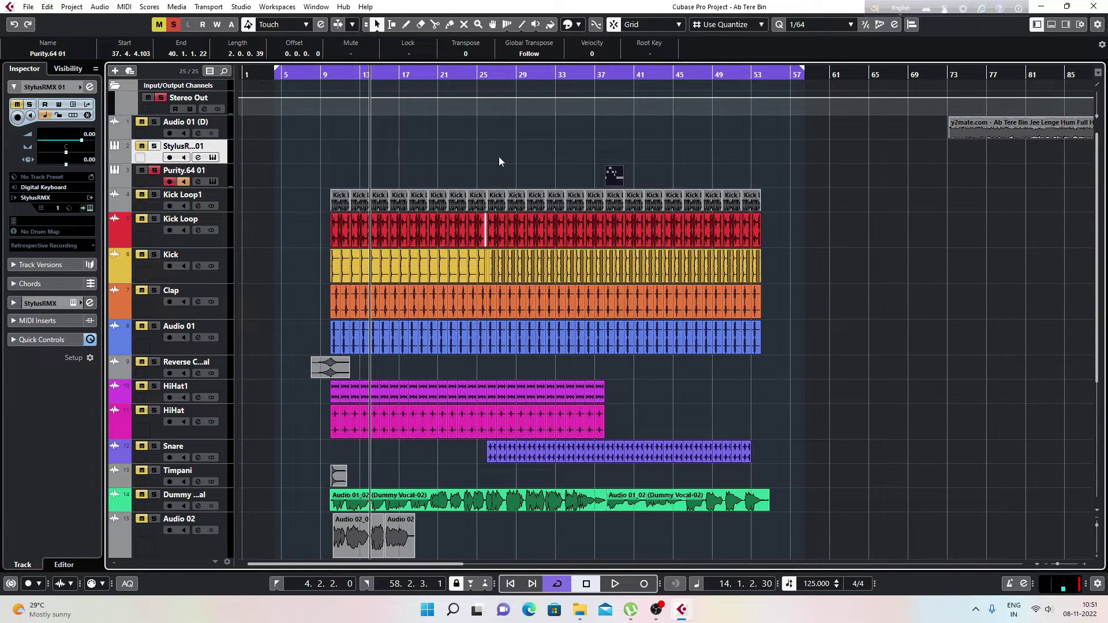
- Play the existing Purity.64 01 part from bar 38 and unsolo its track
{"action": "left_click_drag", "start_coordinate": [607, 74], "coordinate": [607, 89]}
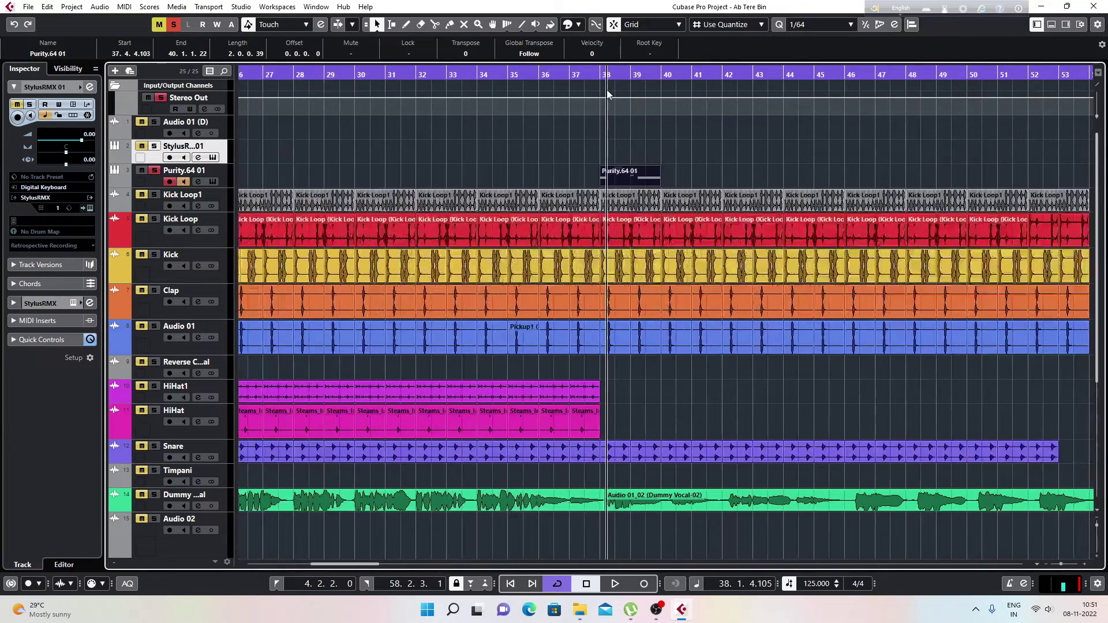
{"action": "key", "text": "space"}
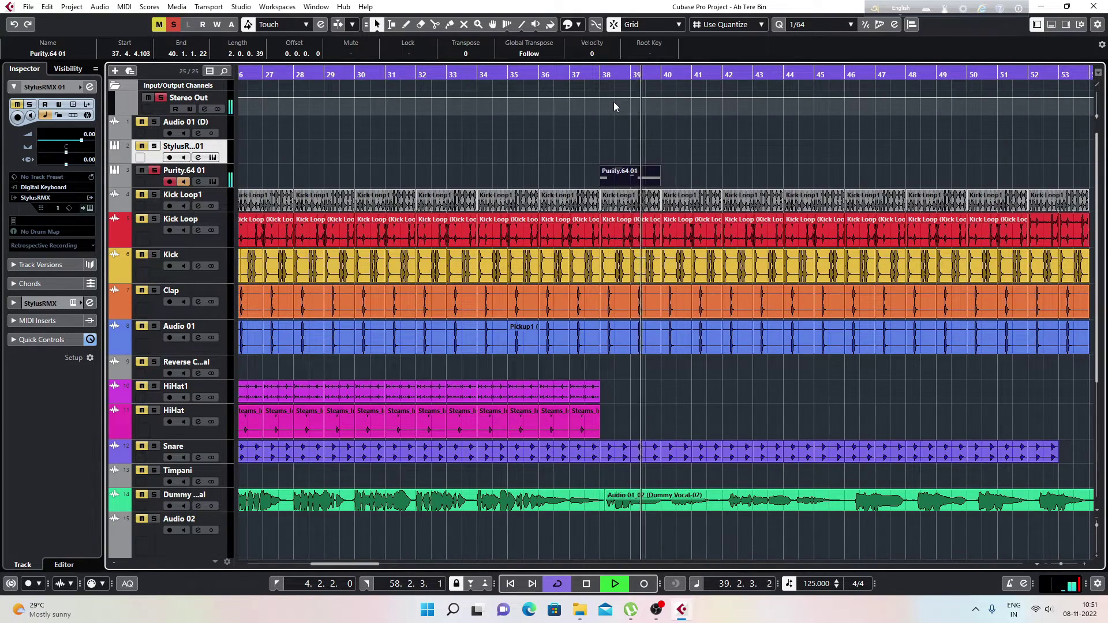
{"action": "key", "text": "space"}
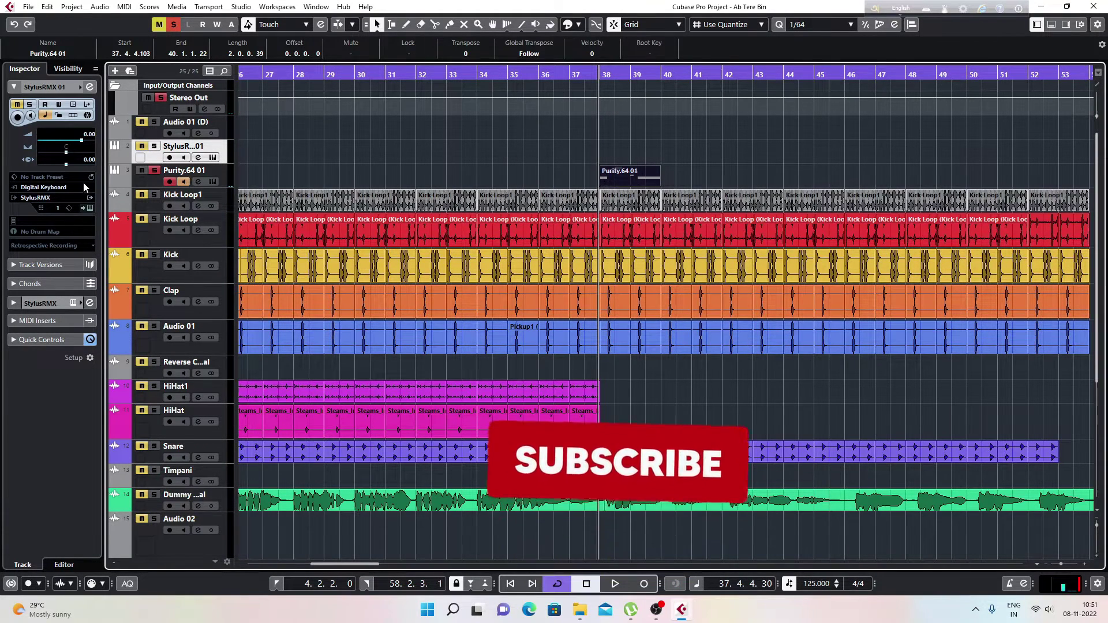
{"action": "left_click", "coordinate": [154, 170]}
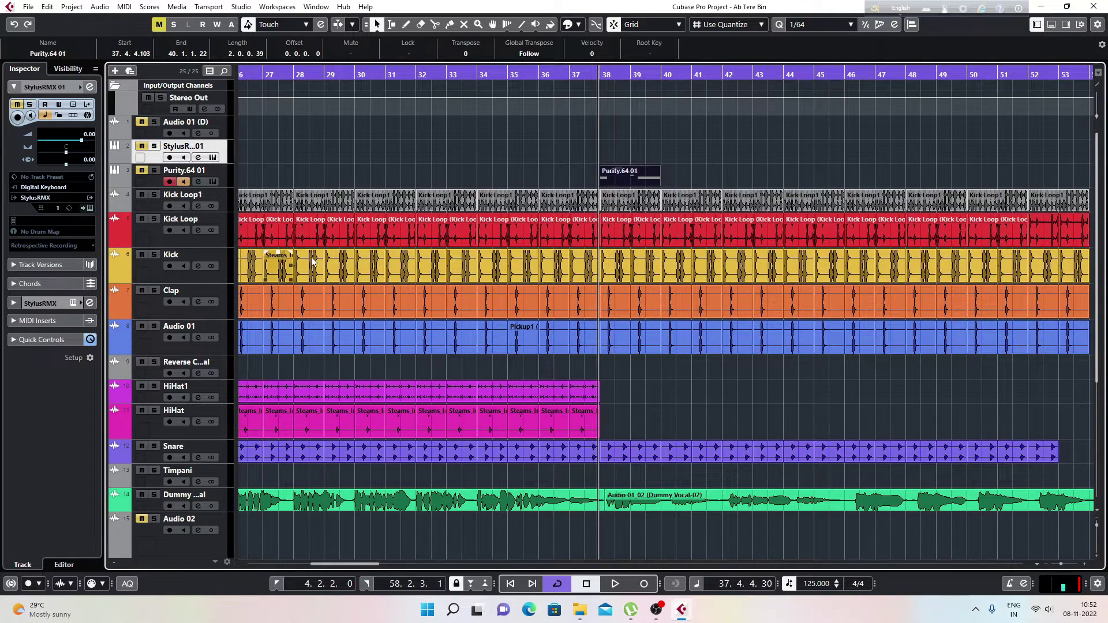
- Solo the Kick track and play it from bar 27
{"action": "left_click", "coordinate": [224, 272]}
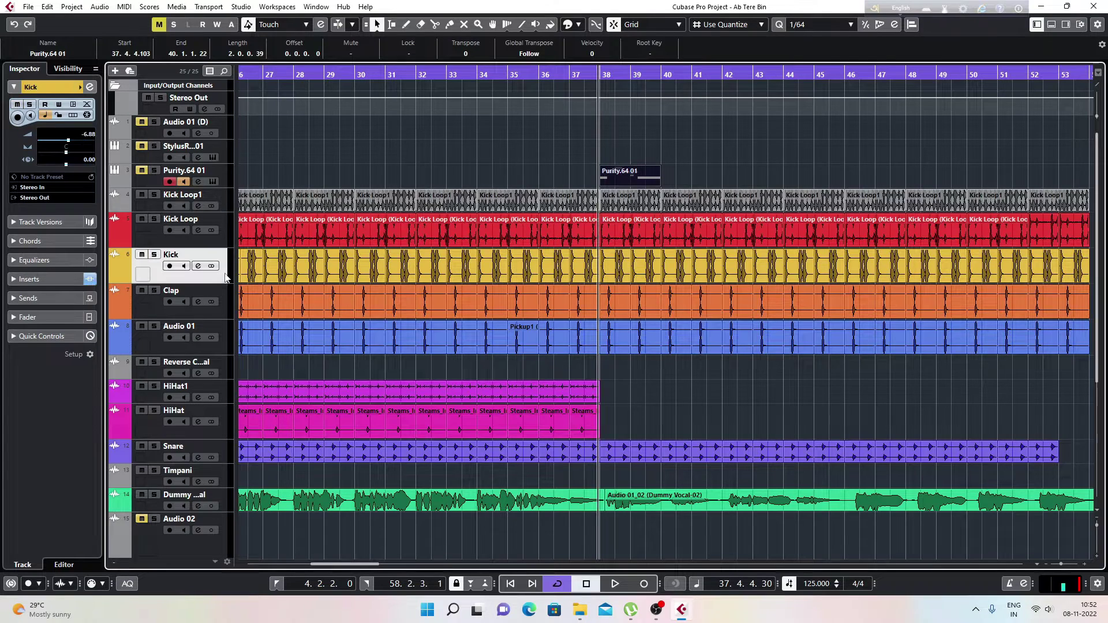
{"action": "left_click", "coordinate": [154, 255]}
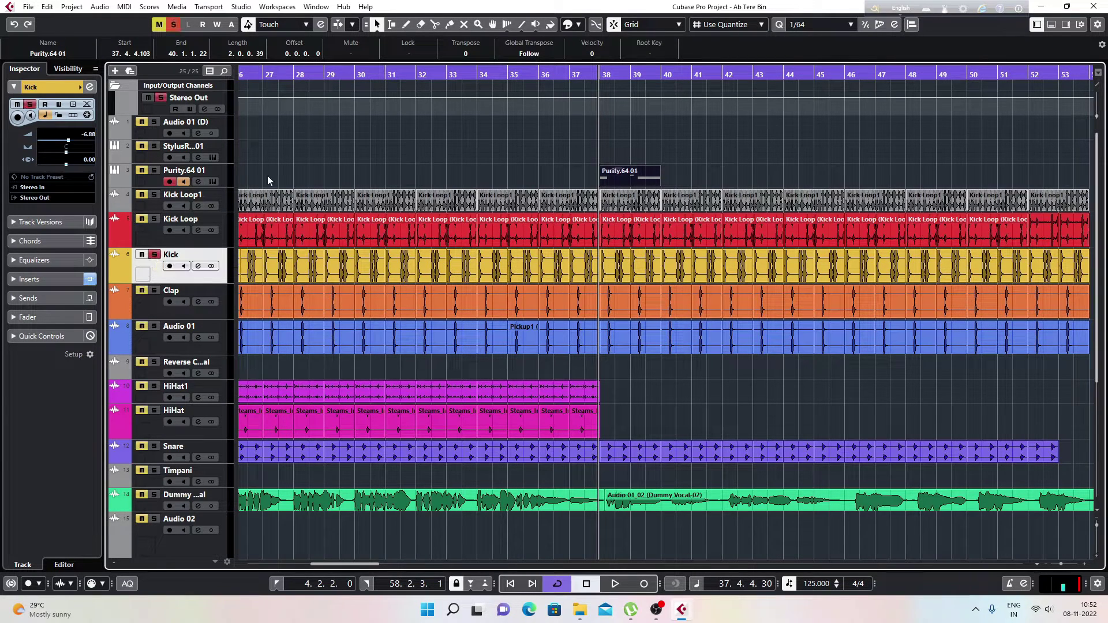
{"action": "left_click", "coordinate": [284, 74]}
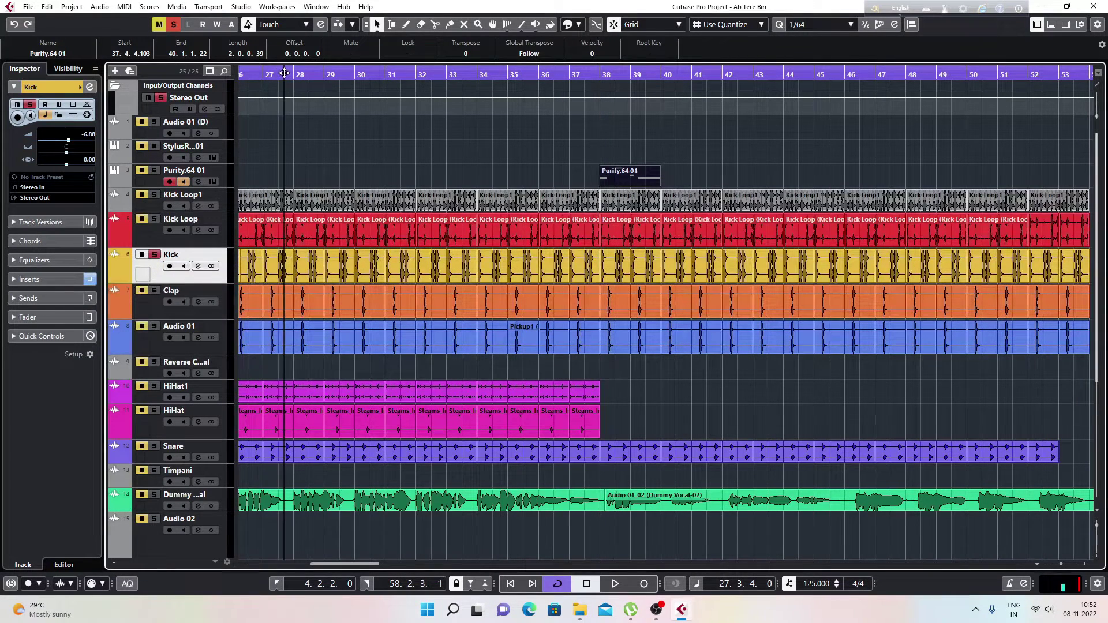
{"action": "key", "text": "space"}
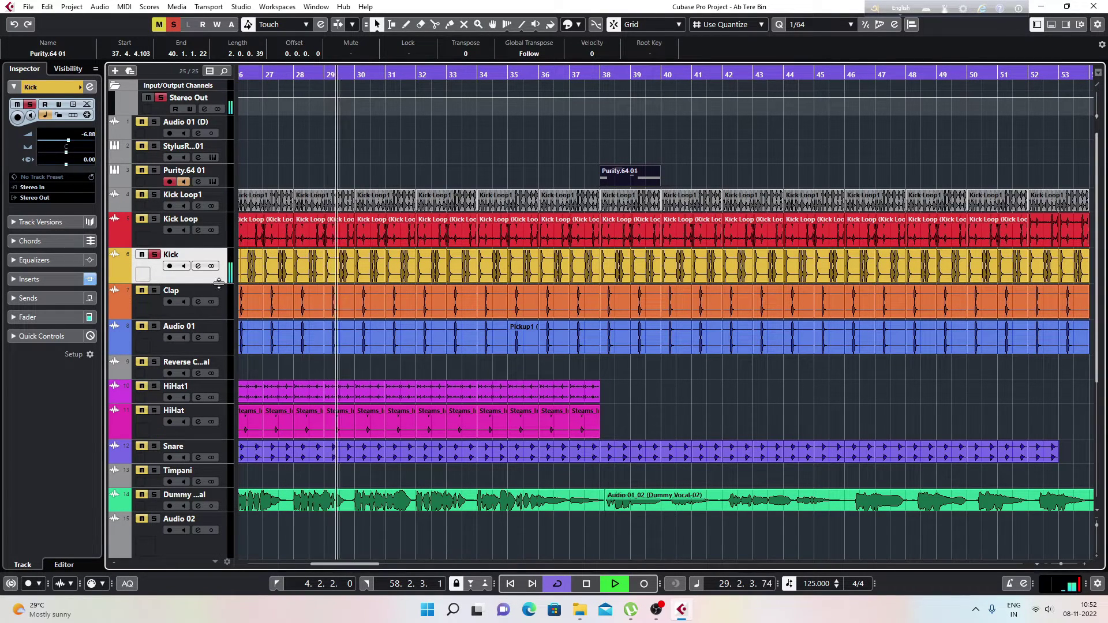
{"action": "key", "text": "space"}
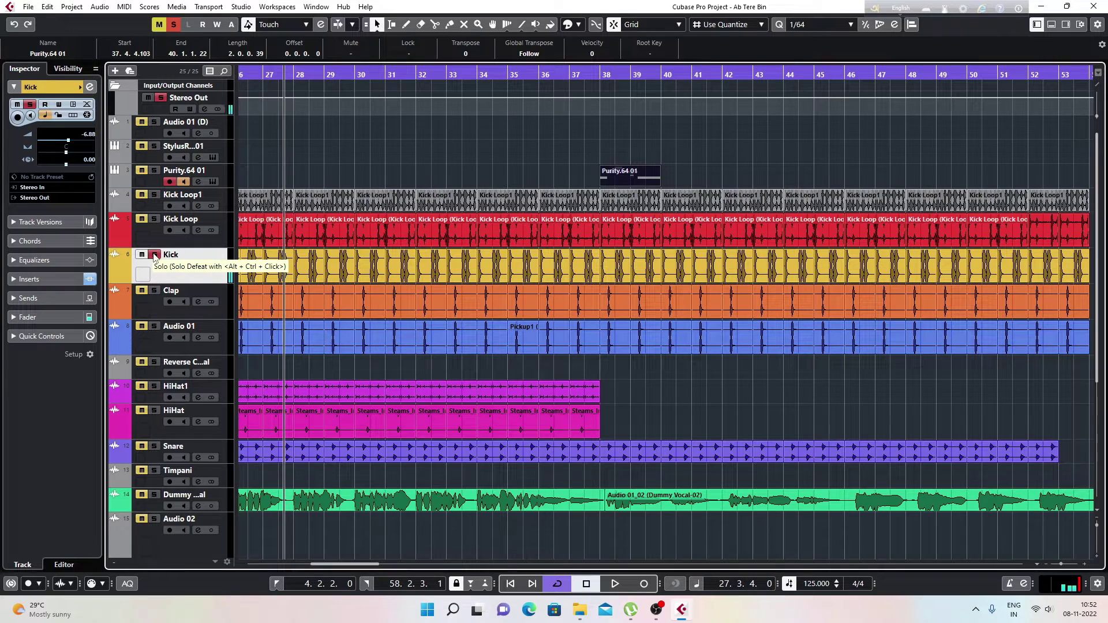
- Solo the Clap and Audio 01 tracks along with Kick, play them together from bar 27 and clear all solos
{"action": "left_click", "coordinate": [155, 290]}
{"action": "left_click", "coordinate": [155, 326]}
{"action": "key", "text": "space"}
{"action": "left_click", "coordinate": [335, 394]}
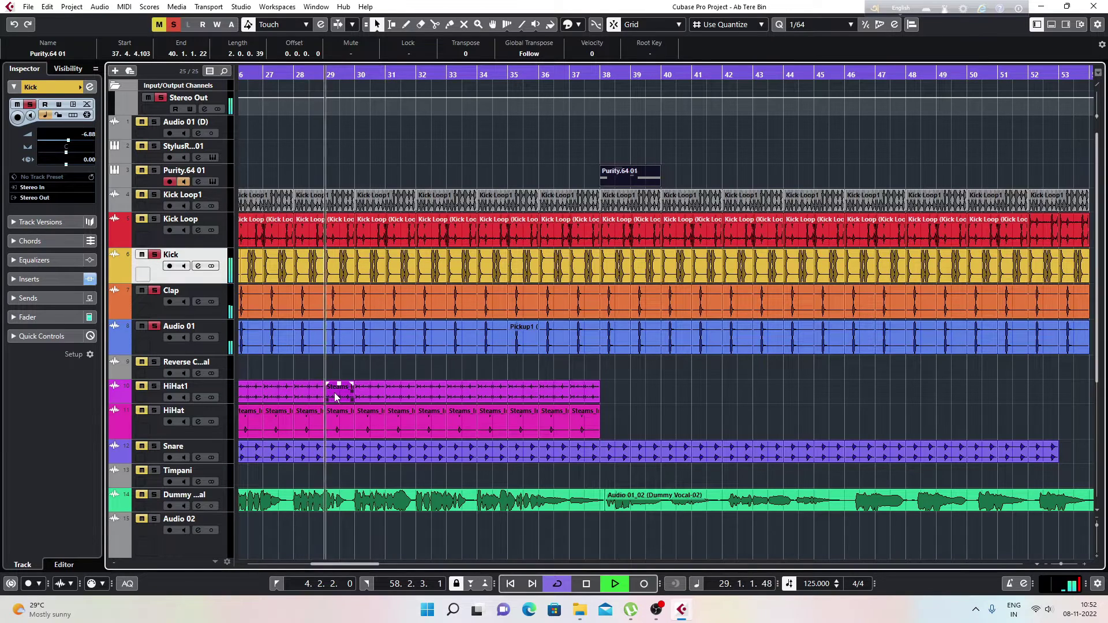
{"action": "key", "text": "space"}
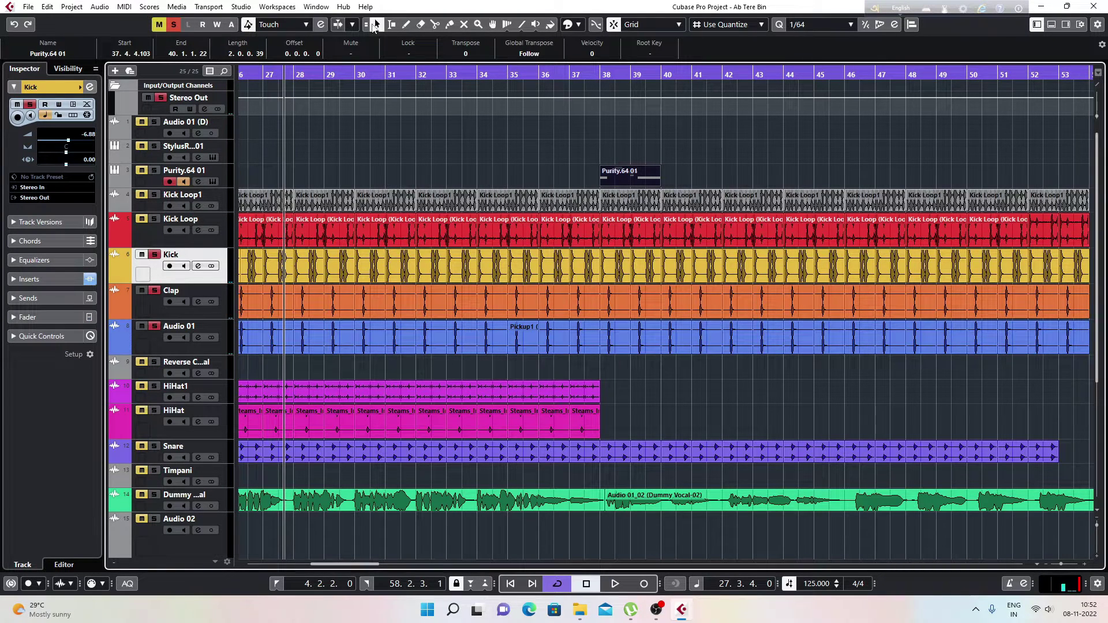
{"action": "left_click", "coordinate": [174, 25]}
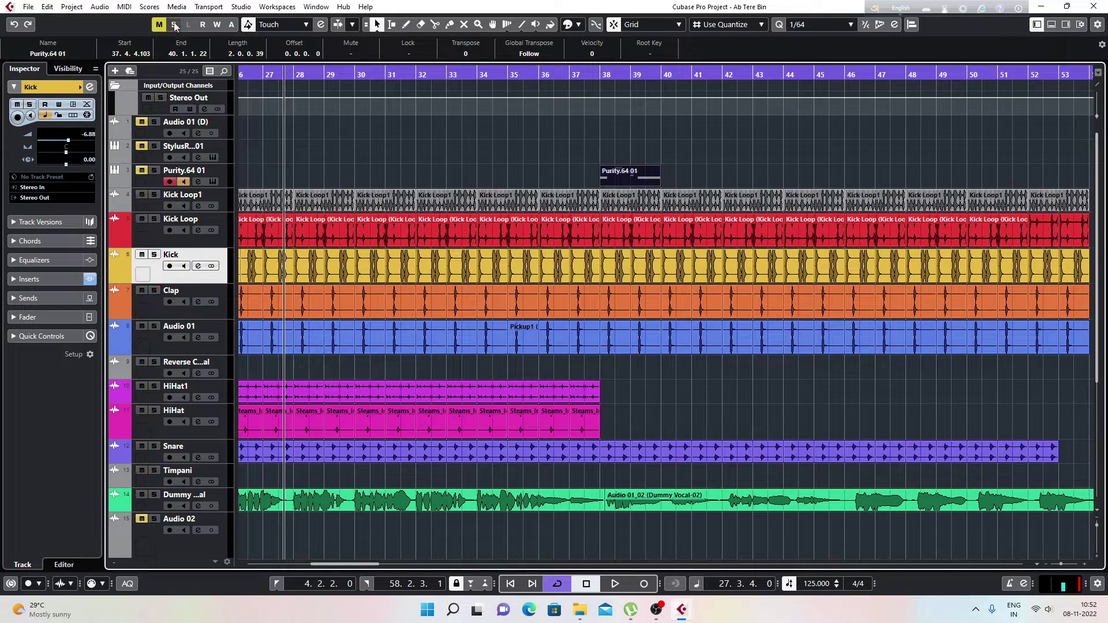
- Play the full mix from bar 27 with no tracks soloed and stop playback
{"action": "left_click", "coordinate": [615, 346]}
{"action": "key", "text": "space"}
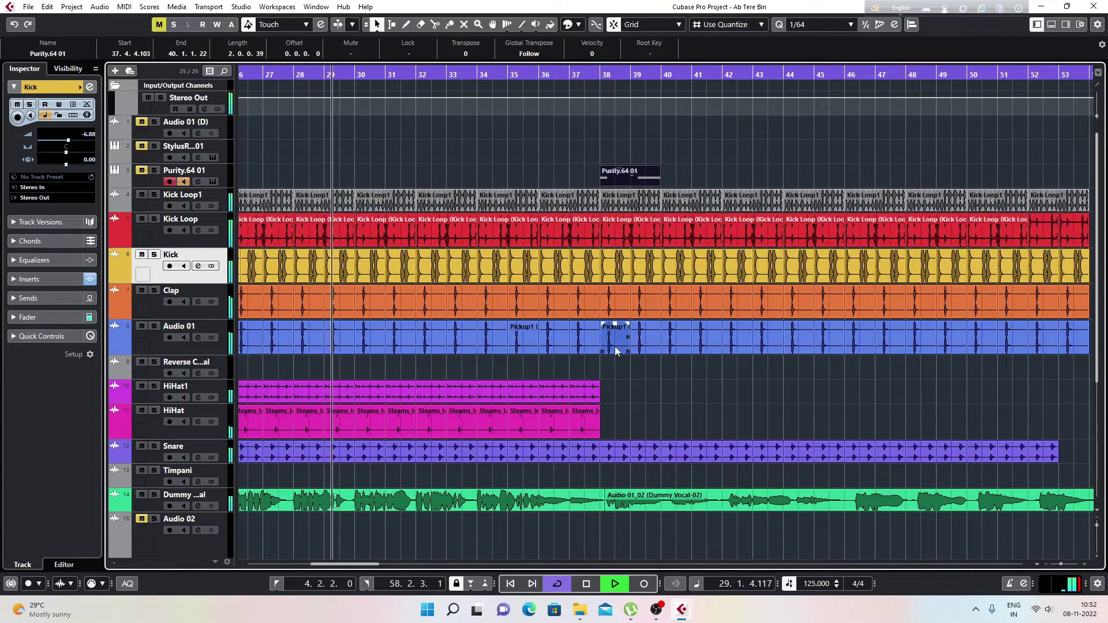
{"action": "key", "text": "space"}
{"action": "key", "text": "Delete"}
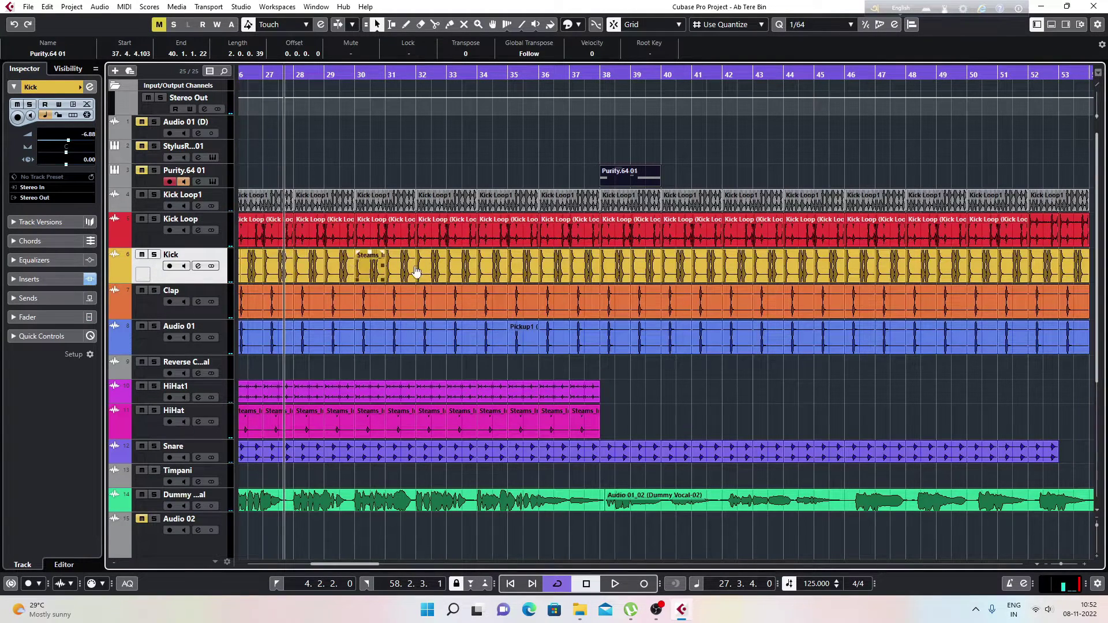
- Mute the Kick track and play the rest of the mix from bar 27
{"action": "left_click", "coordinate": [142, 255]}
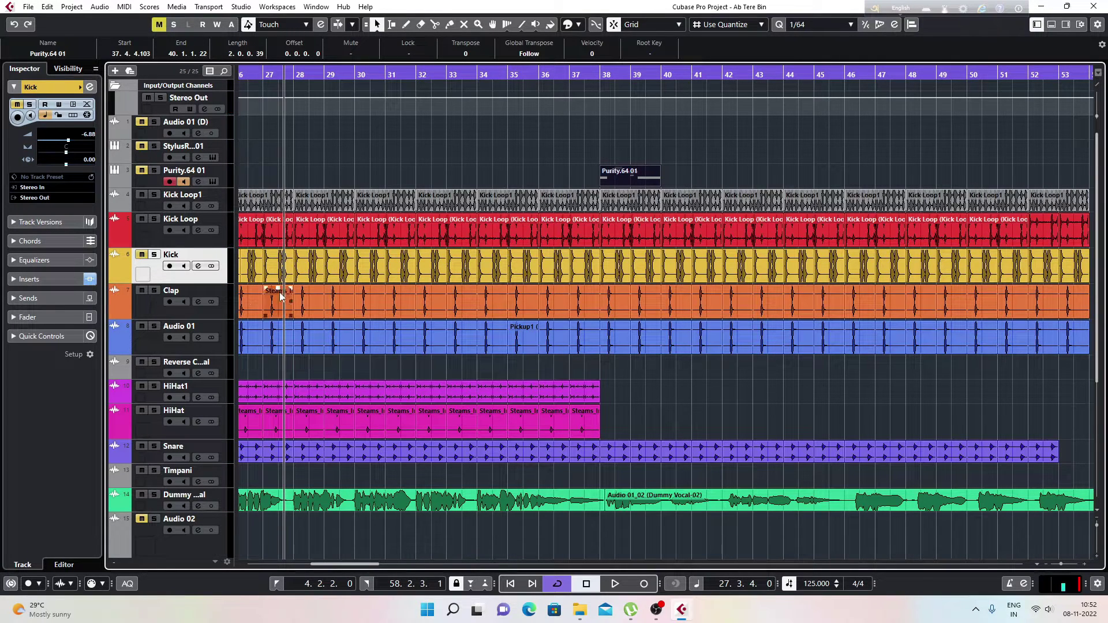
{"action": "left_click", "coordinate": [304, 342]}
{"action": "key", "text": "space"}
{"action": "left_click_drag", "start_coordinate": [304, 341], "coordinate": [333, 352]}
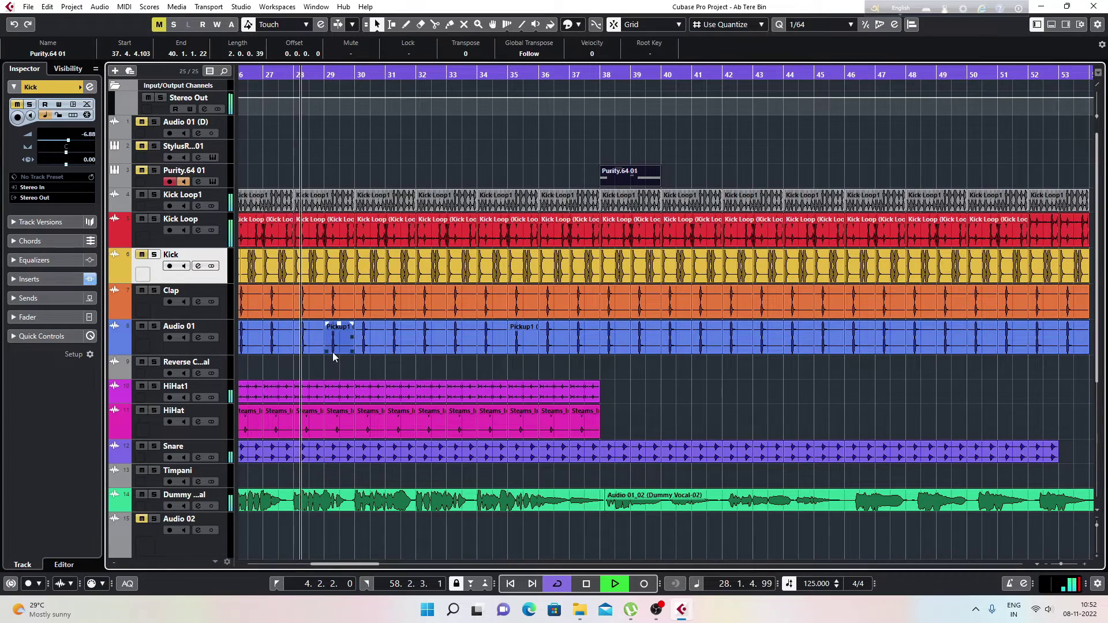
{"action": "key", "text": "Delete"}
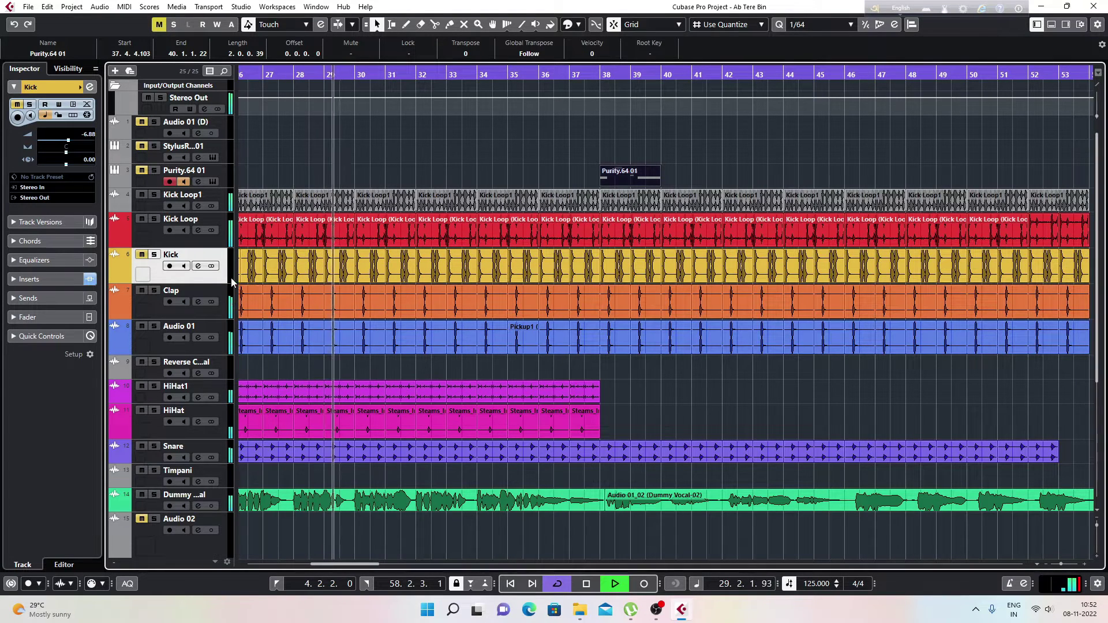
{"action": "key", "text": "space"}
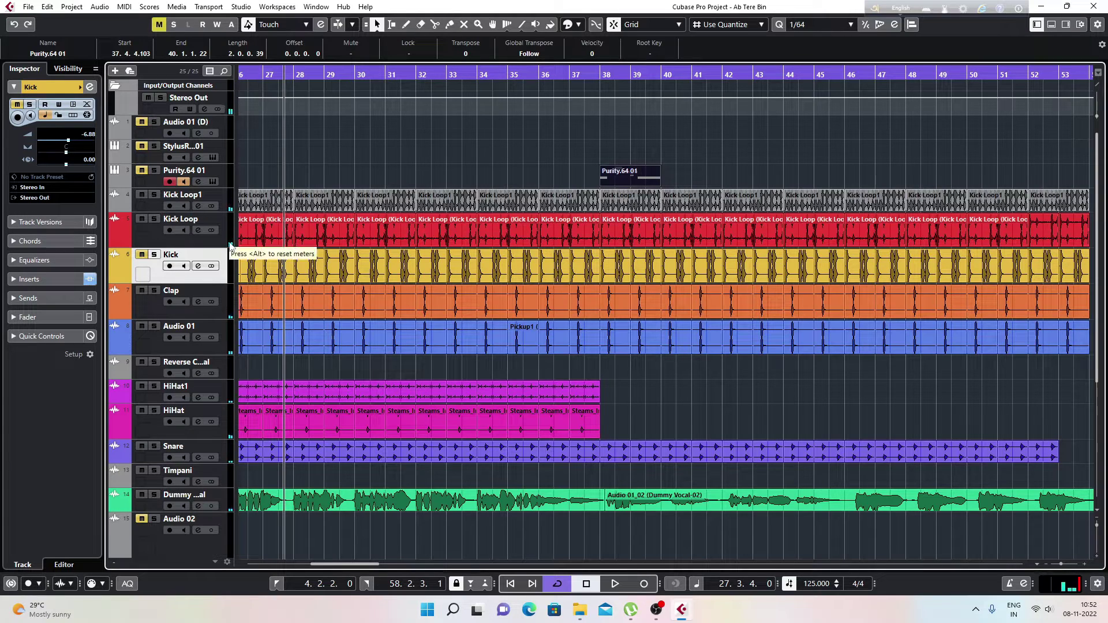
- Play from bar 27 while muting the Clap, Audio 01, hi-hat, Snare and kick loop tracks, and clear all mutes
{"action": "key", "text": "space"}
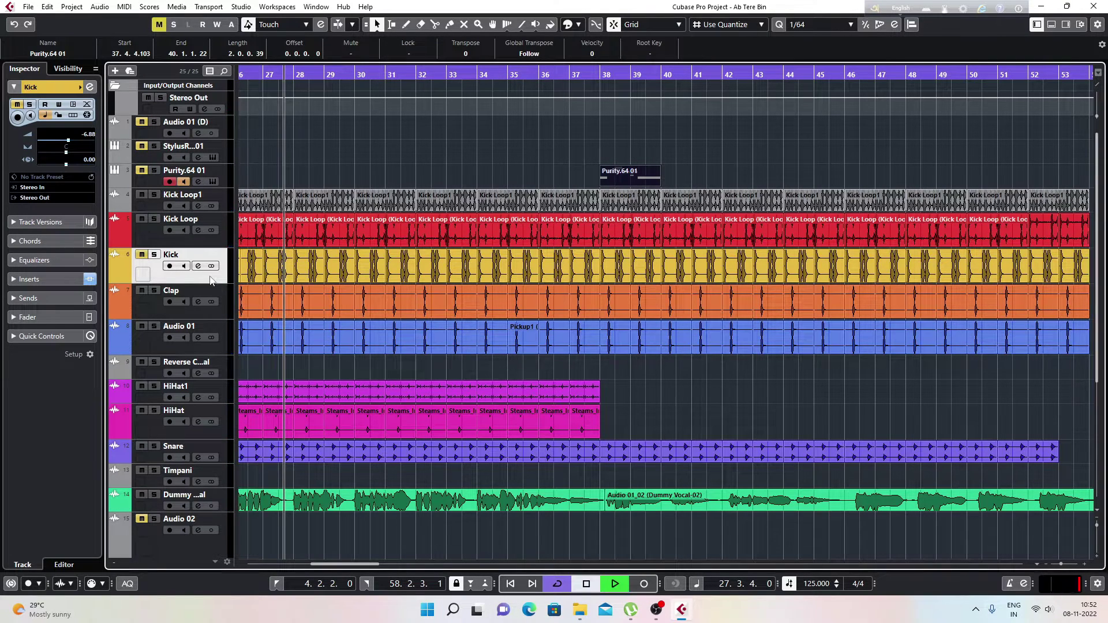
{"action": "key", "text": "space"}
{"action": "left_click", "coordinate": [141, 290]}
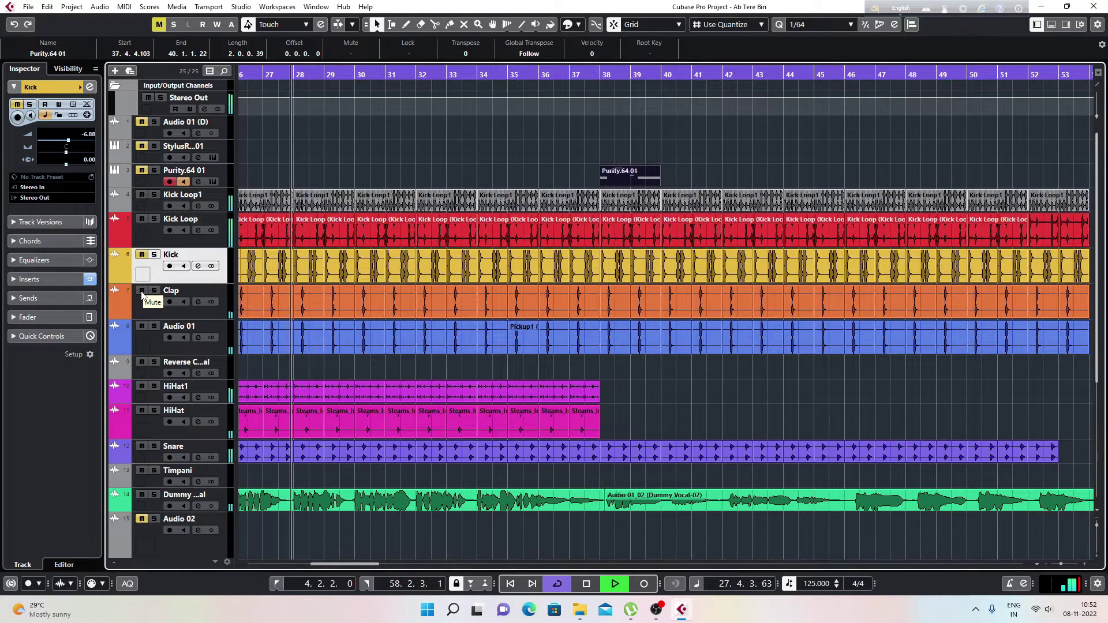
{"action": "left_click", "coordinate": [141, 326]}
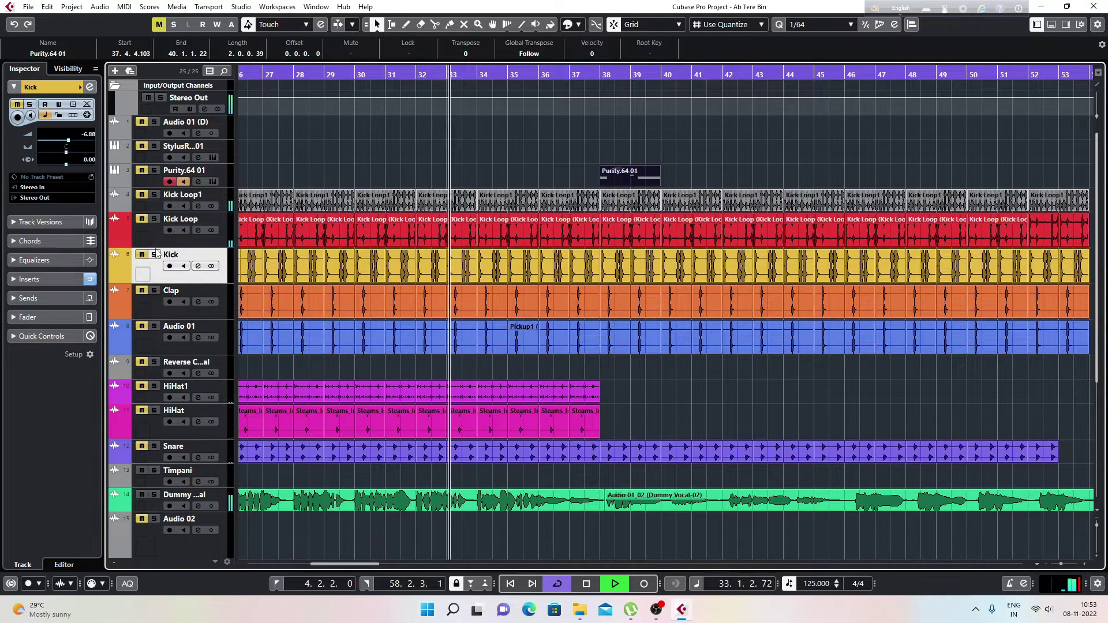
{"action": "key", "text": "space"}
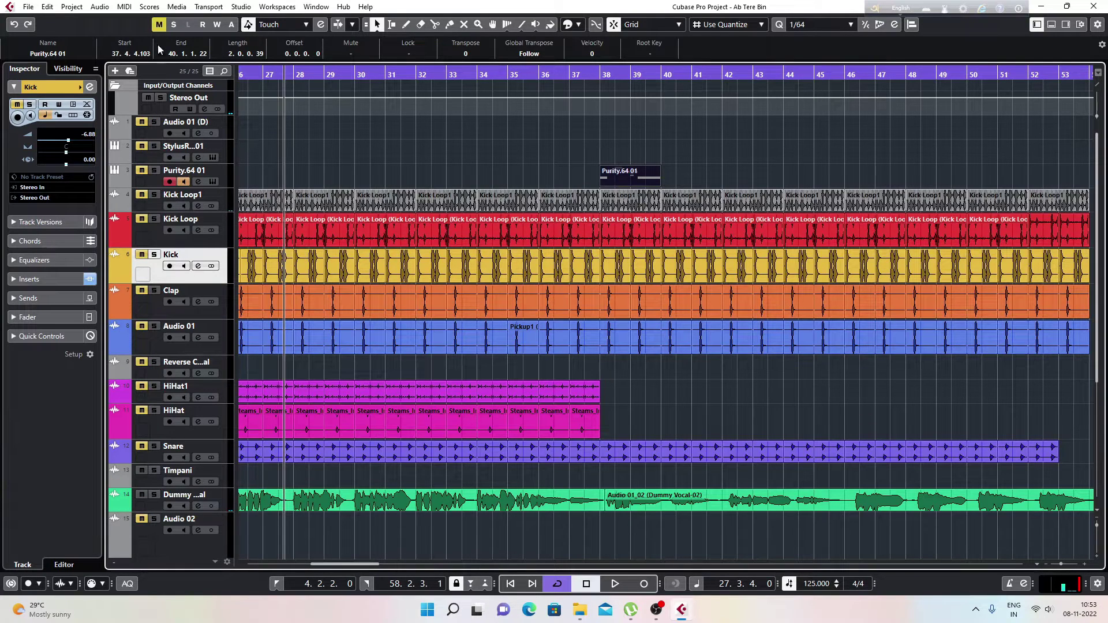
{"action": "left_click", "coordinate": [159, 24]}
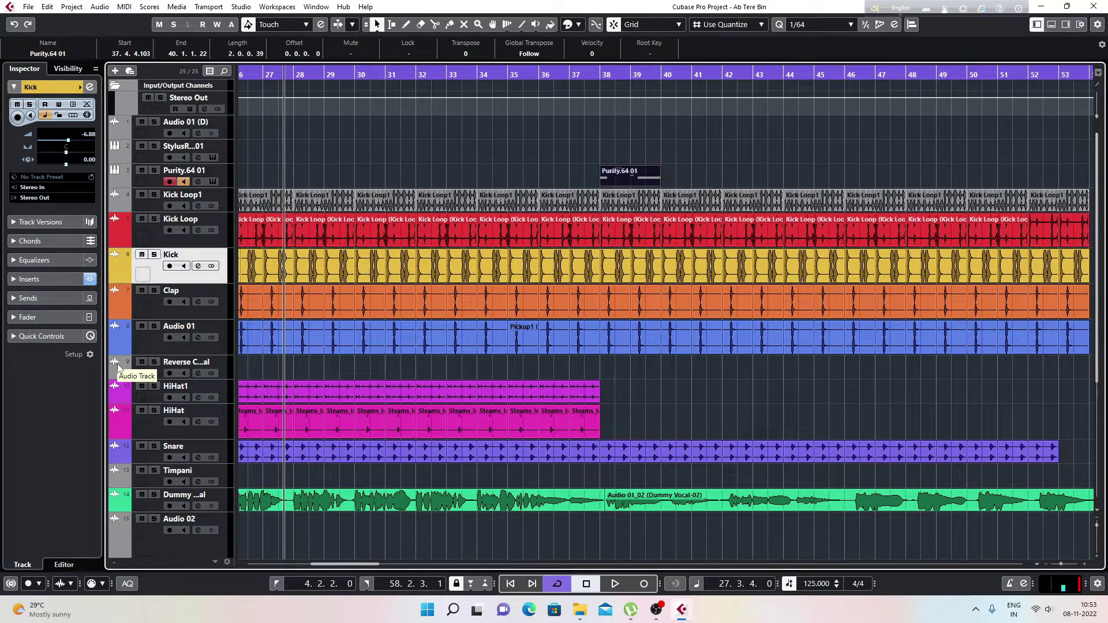
- Mute the Audio 01 (D), StylusRMX 01 and Purity.64 01 tracks, disarm Purity.64 01 and play briefly from bar 27
{"action": "left_click", "coordinate": [140, 122]}
{"action": "left_click", "coordinate": [169, 182]}
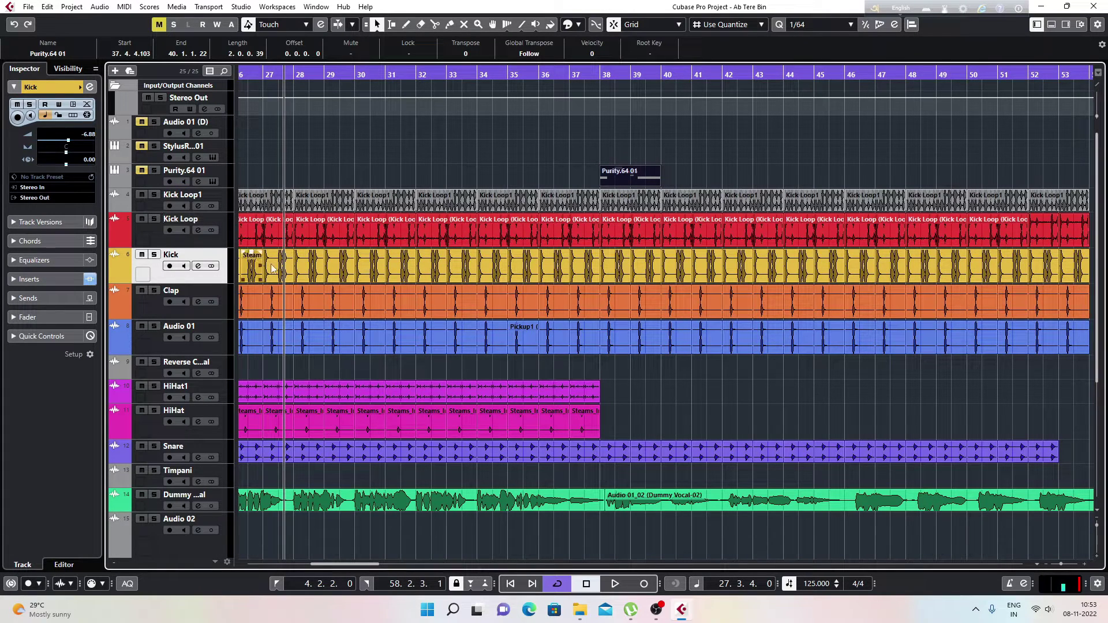
{"action": "key", "text": "space"}
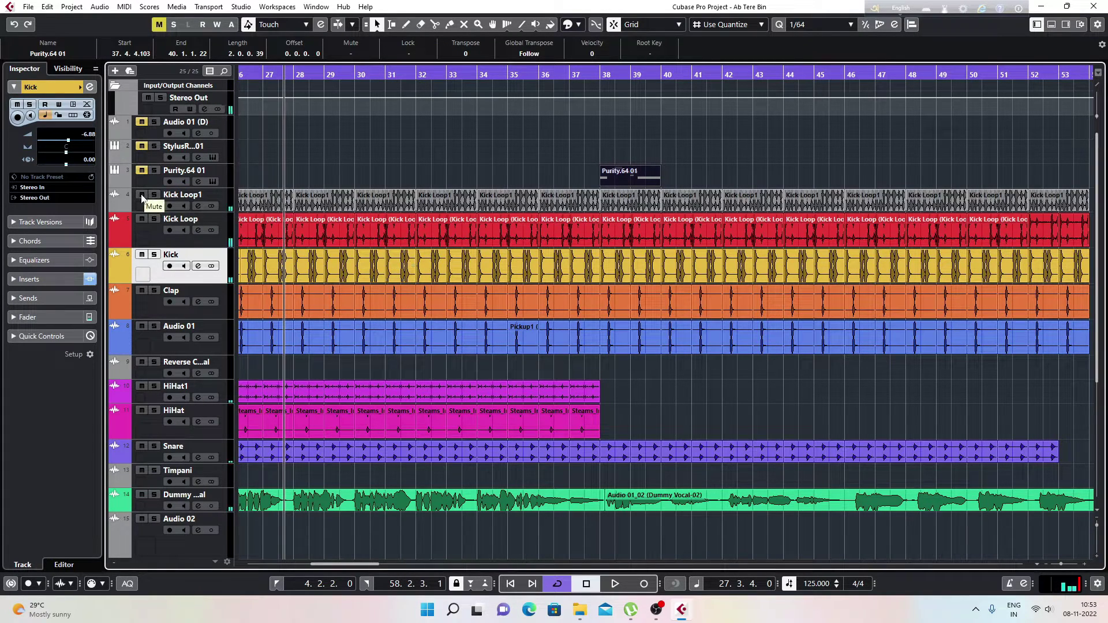
- Examine the track options of Kick Loop and StylusRMX 01 and the track types available from the empty track list area
{"action": "right_click", "coordinate": [197, 243]}
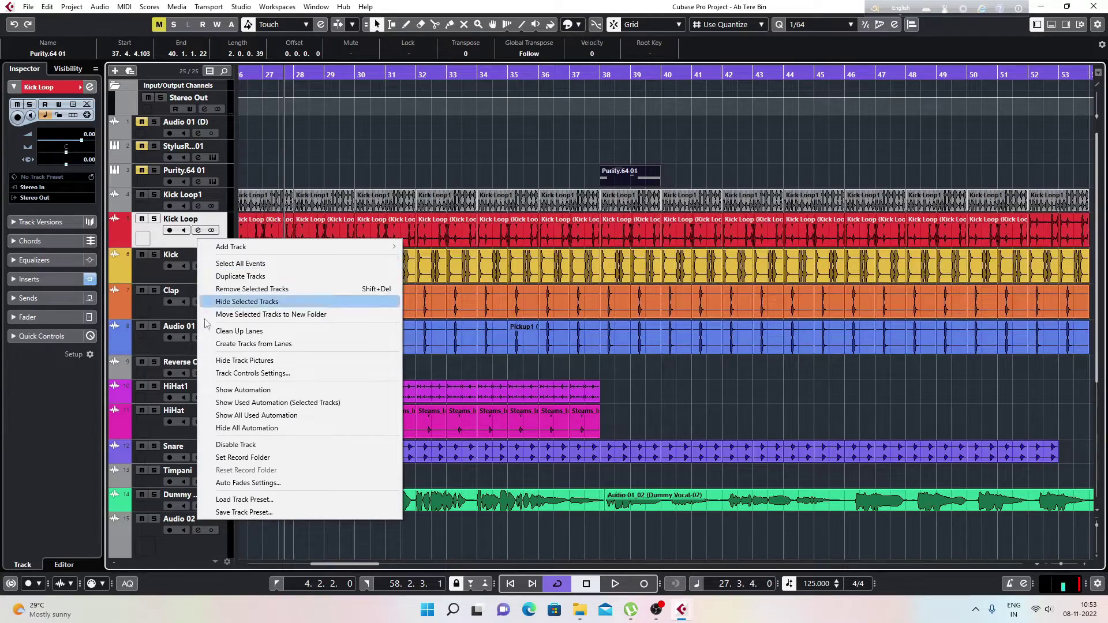
{"action": "left_click", "coordinate": [171, 551]}
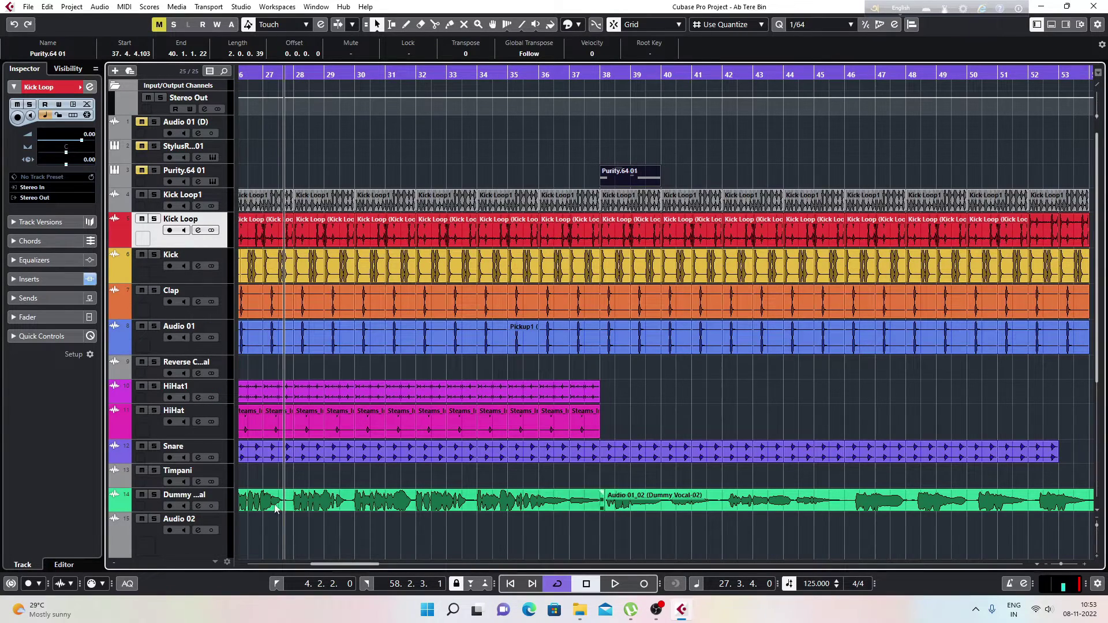
{"action": "scroll", "coordinate": [190, 544], "scroll_direction": "down", "scroll_amount": 4}
{"action": "right_click", "coordinate": [174, 546]}
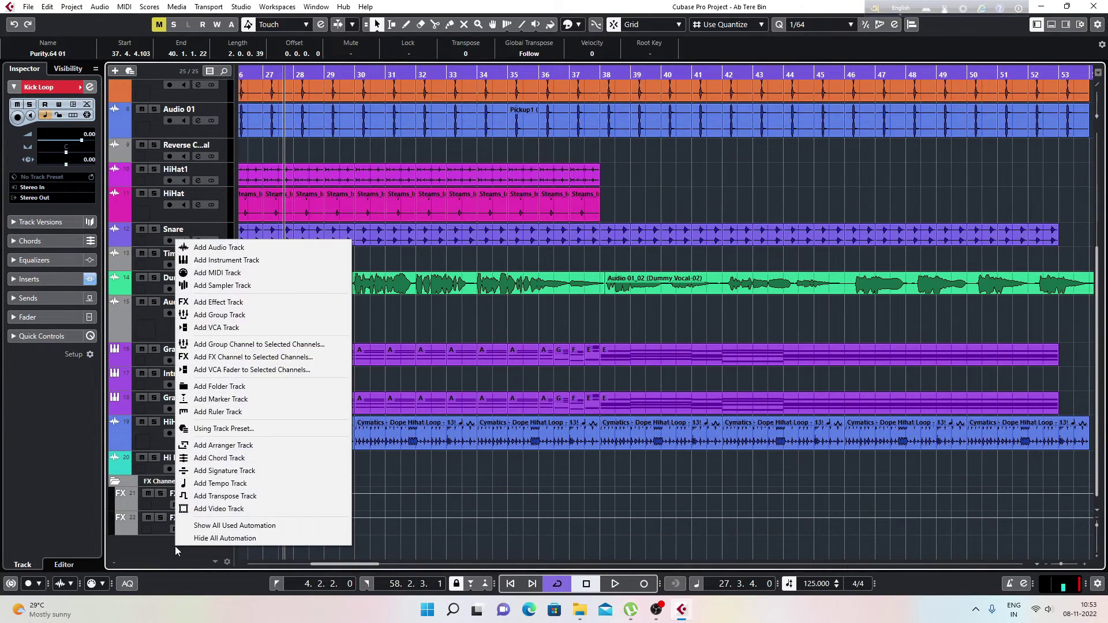
{"action": "left_click", "coordinate": [175, 546]}
{"action": "scroll", "coordinate": [174, 520], "scroll_direction": "up", "scroll_amount": 4}
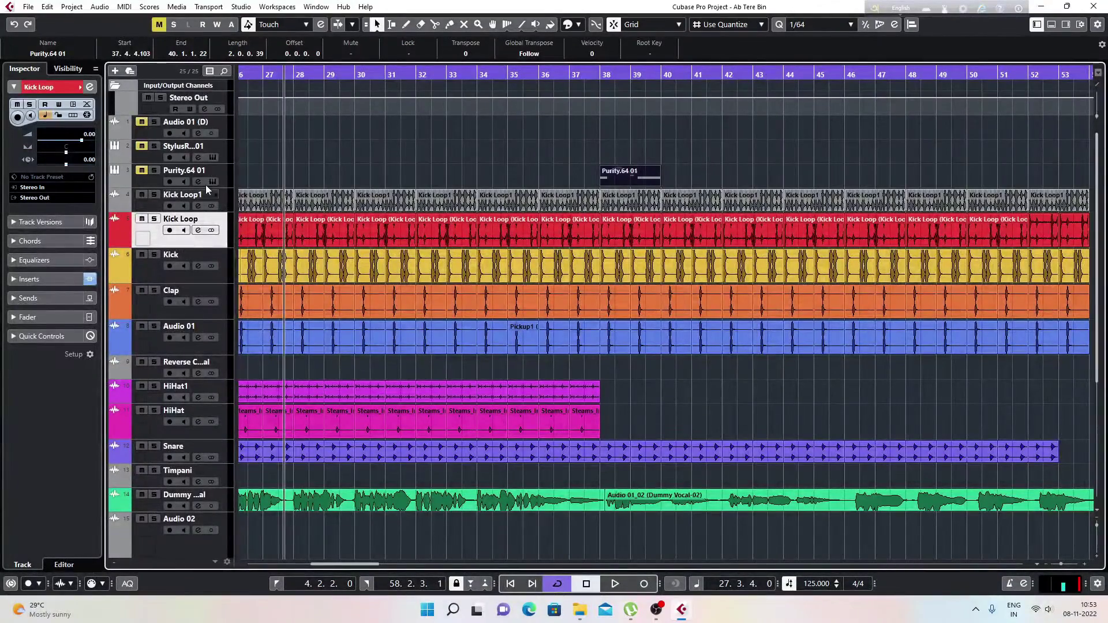
{"action": "right_click", "coordinate": [223, 145]}
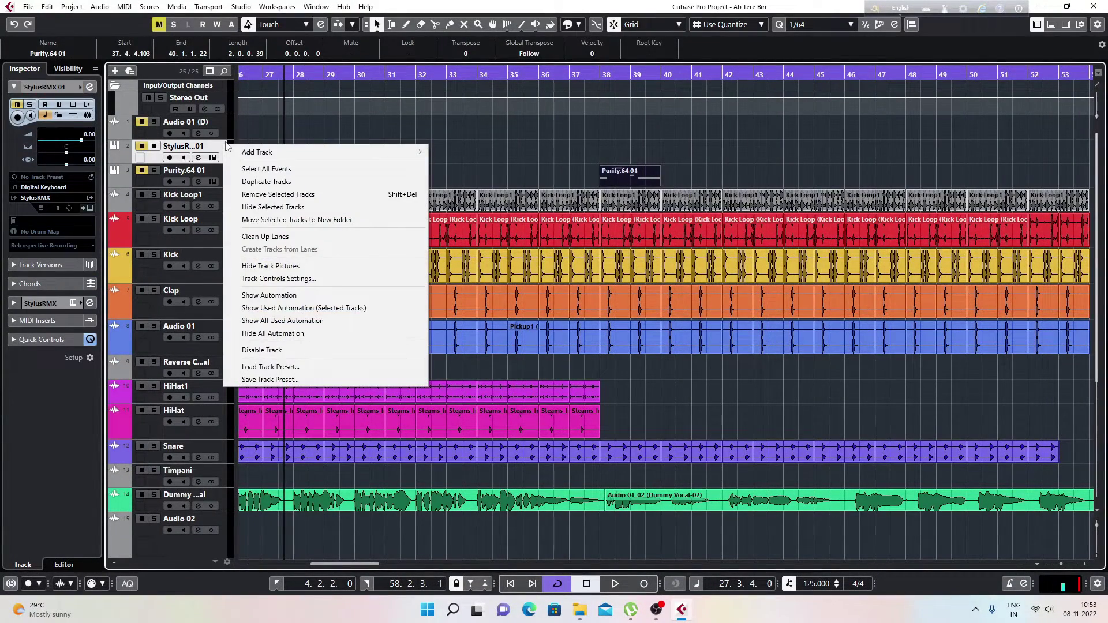
{"action": "mouse_move", "coordinate": [307, 153]}
{"action": "left_click", "coordinate": [192, 554]}
{"action": "scroll", "coordinate": [196, 542], "scroll_direction": "down", "scroll_amount": 4}
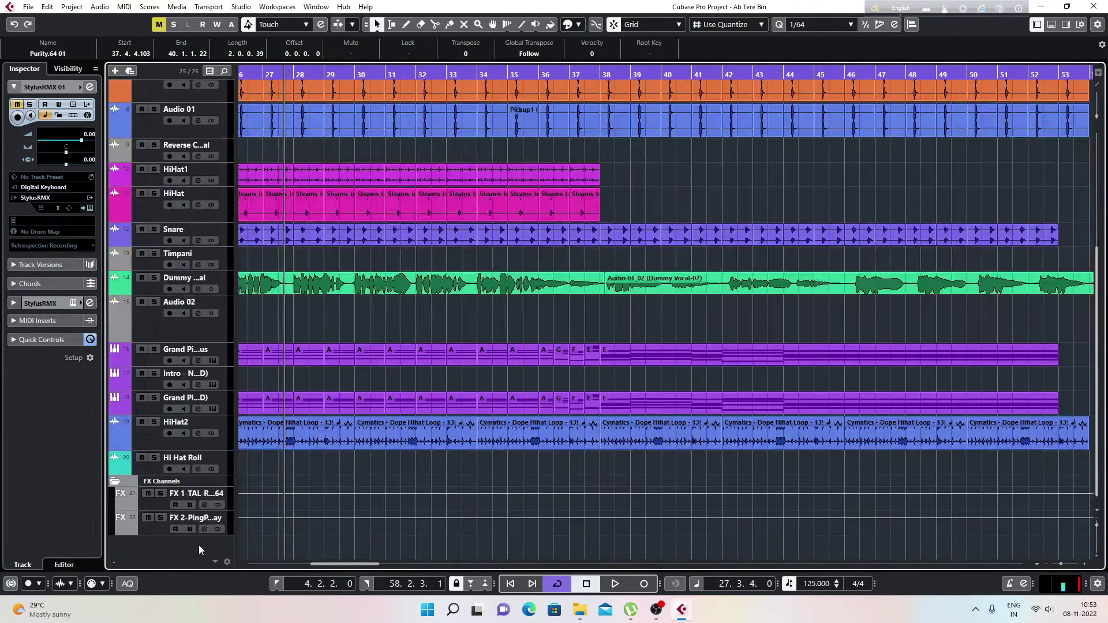
{"action": "scroll", "coordinate": [198, 544], "scroll_direction": "up", "scroll_amount": 5}
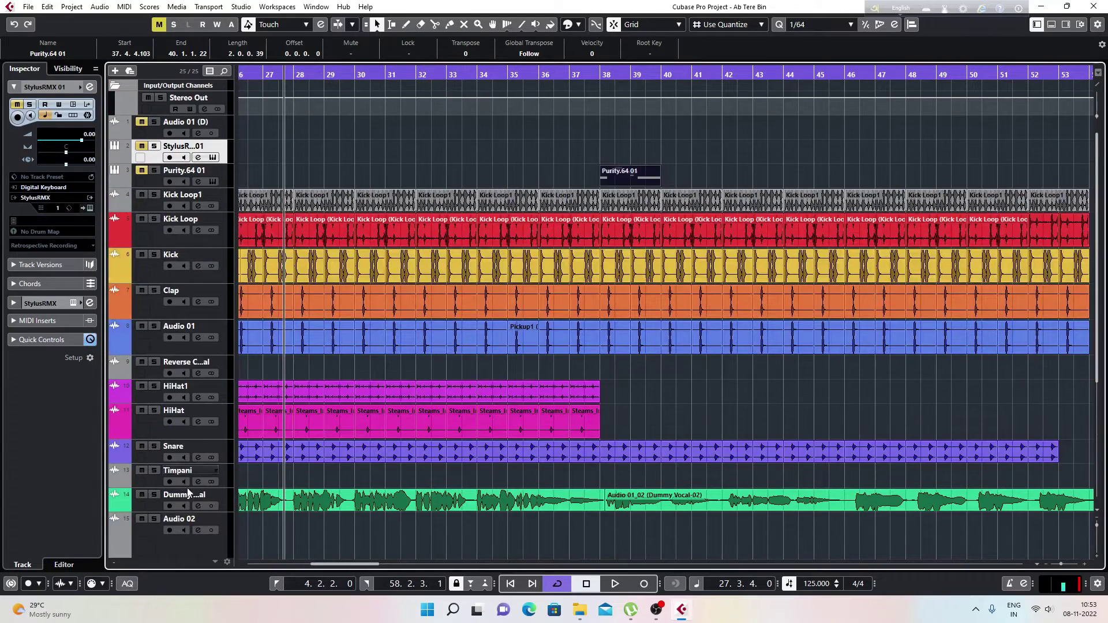
- View the Add Track settings for an audio track and for an instrument track, cancelling both without adding a track
{"action": "scroll", "coordinate": [193, 496], "scroll_direction": "down", "scroll_amount": 4}
{"action": "right_click", "coordinate": [192, 555]}
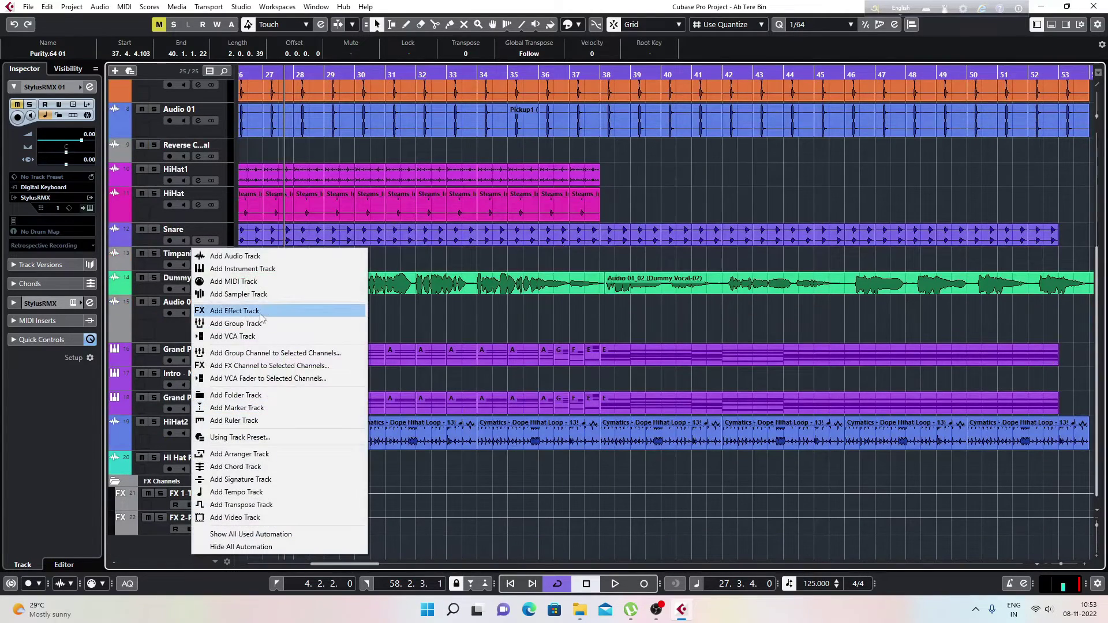
{"action": "left_click", "coordinate": [276, 255]}
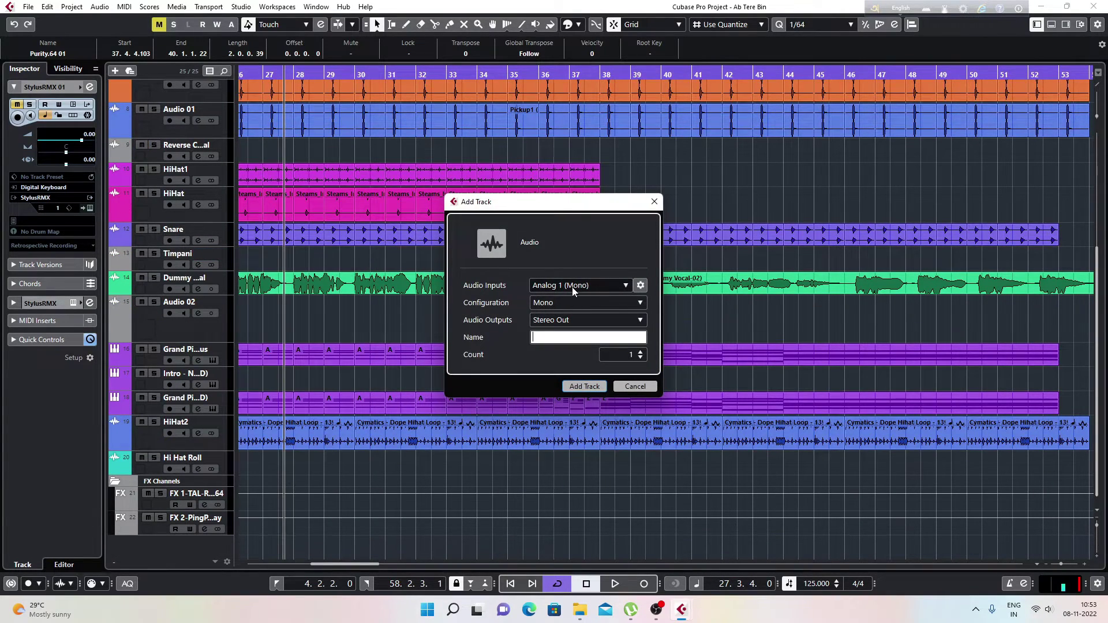
{"action": "left_click", "coordinate": [634, 386]}
{"action": "right_click", "coordinate": [158, 369]}
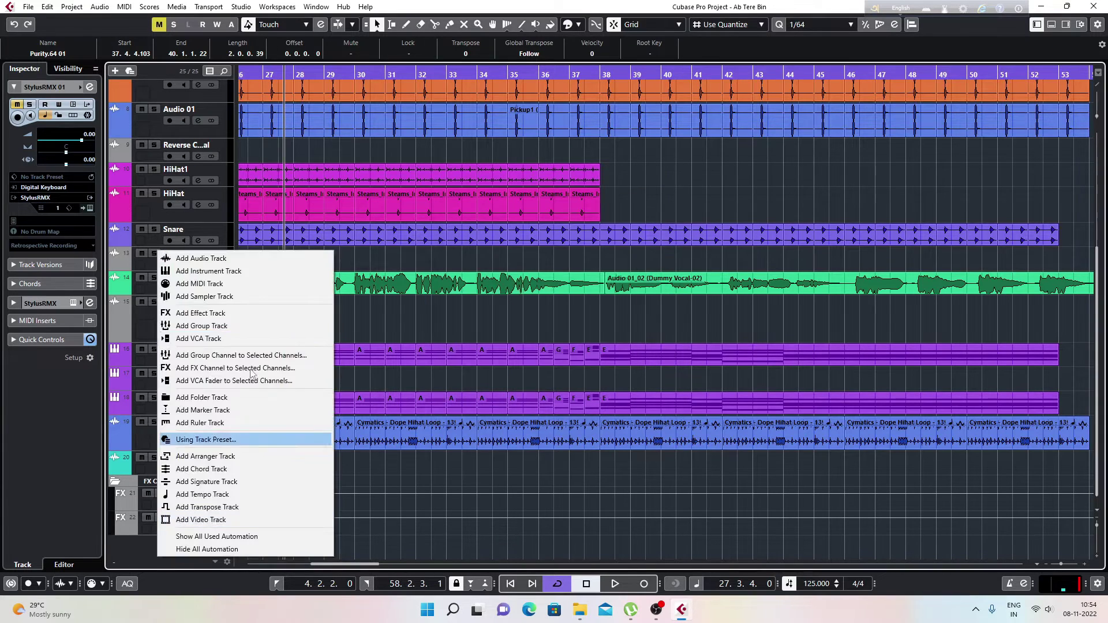
{"action": "left_click", "coordinate": [231, 271]}
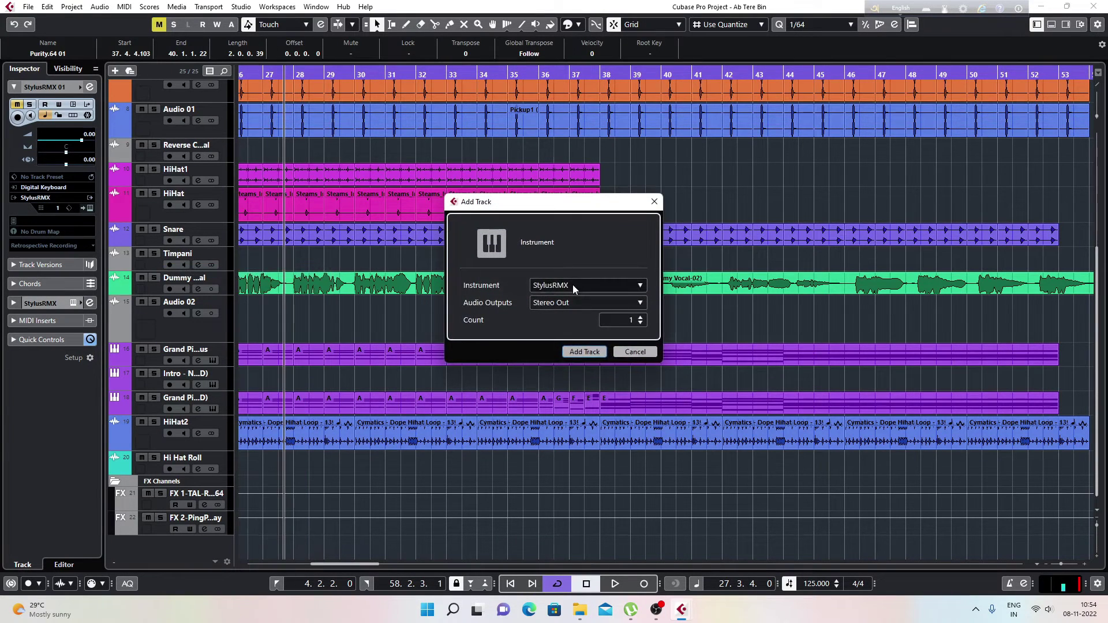
{"action": "left_click", "coordinate": [624, 352]}
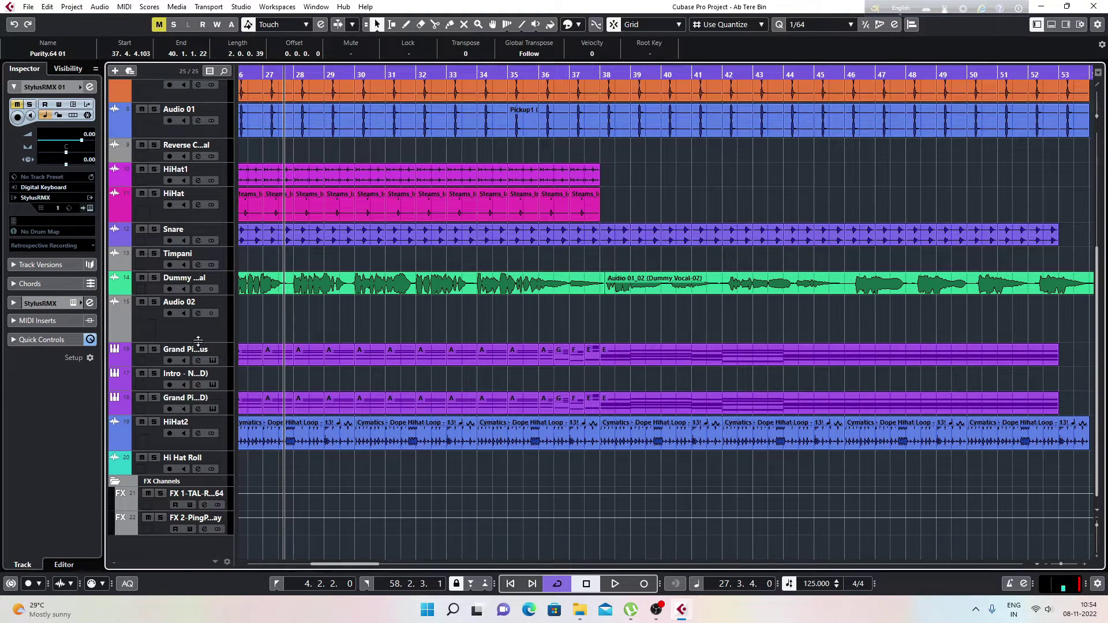
- Reduce the height of the Audio 02 track and enlarge the Dummy Vocal track to about double its height or more
{"action": "left_click_drag", "start_coordinate": [198, 341], "coordinate": [198, 329]}
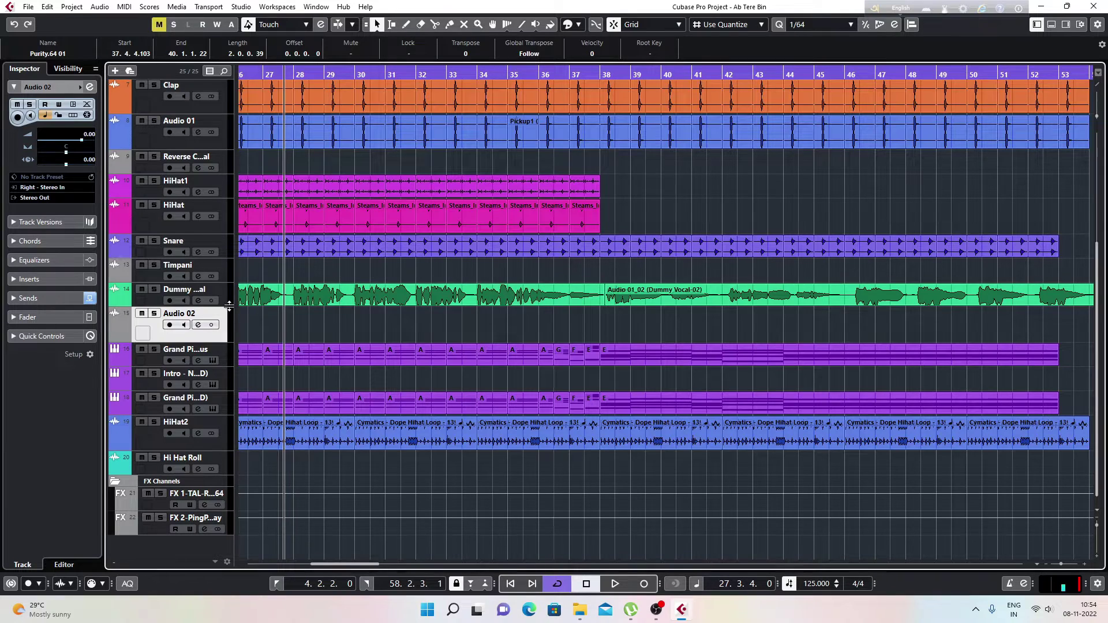
{"action": "left_click_drag", "start_coordinate": [231, 307], "coordinate": [245, 352]}
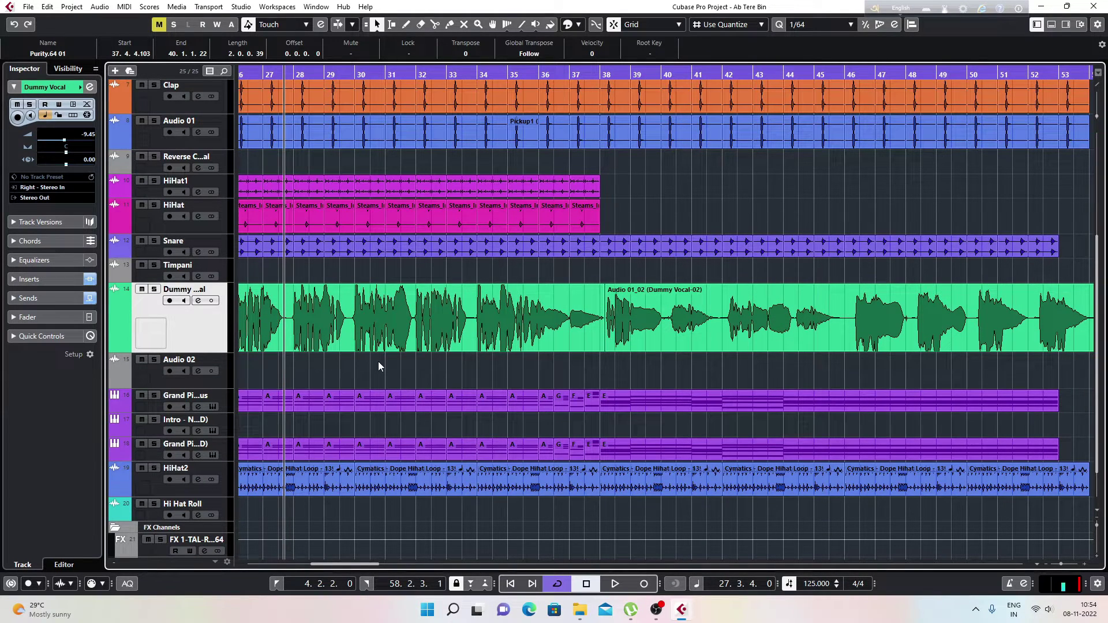
{"action": "key", "text": "g"}
{"action": "key", "text": "g"}
{"action": "key", "text": "g"}
{"action": "key", "text": "g"}
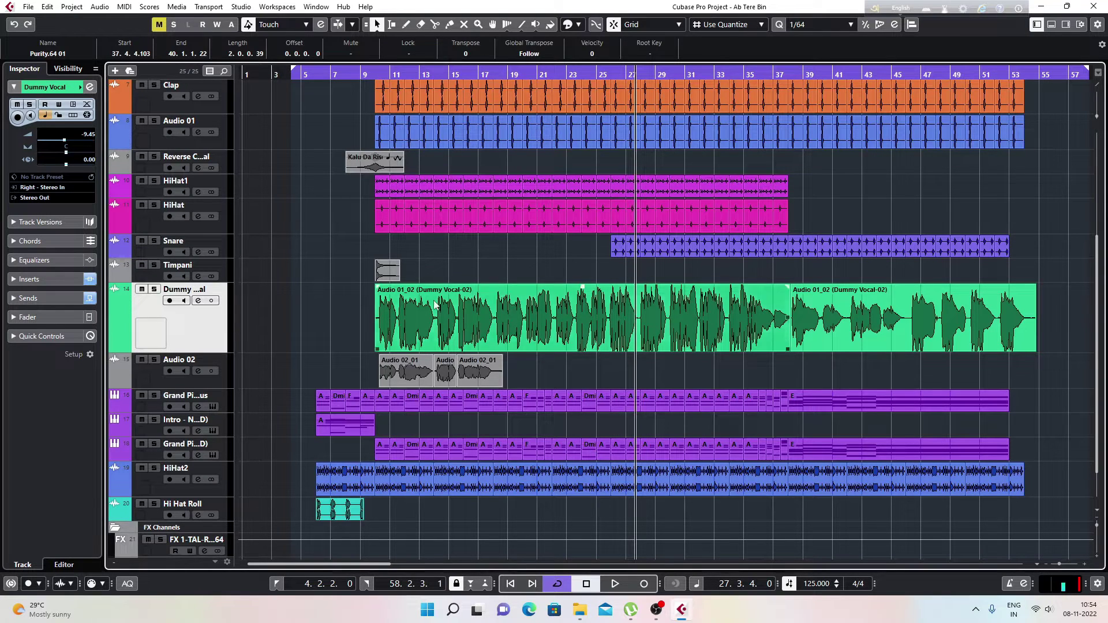
- Solo the Dummy Vocal track and play it from bar 11
{"action": "left_click", "coordinate": [155, 290]}
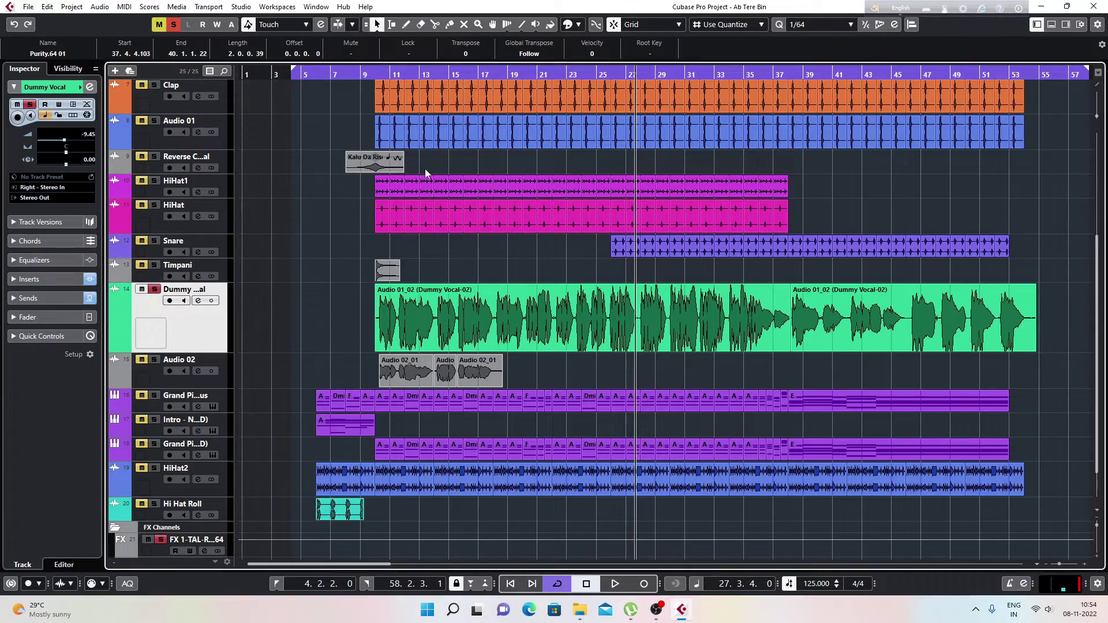
{"action": "left_click_drag", "start_coordinate": [395, 72], "coordinate": [393, 87]}
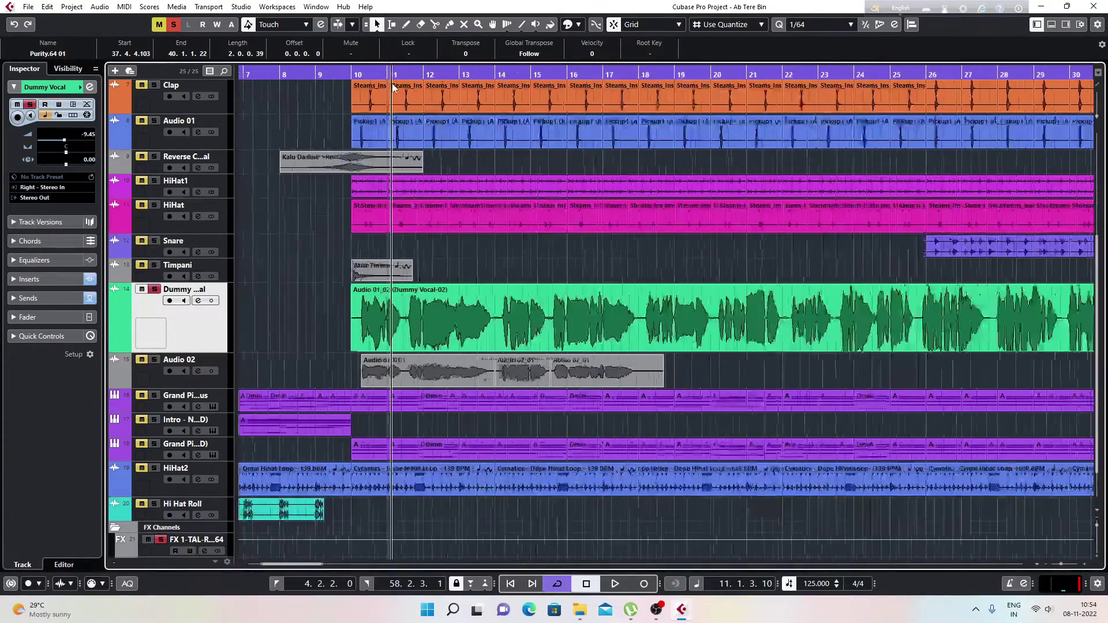
{"action": "key", "text": "space"}
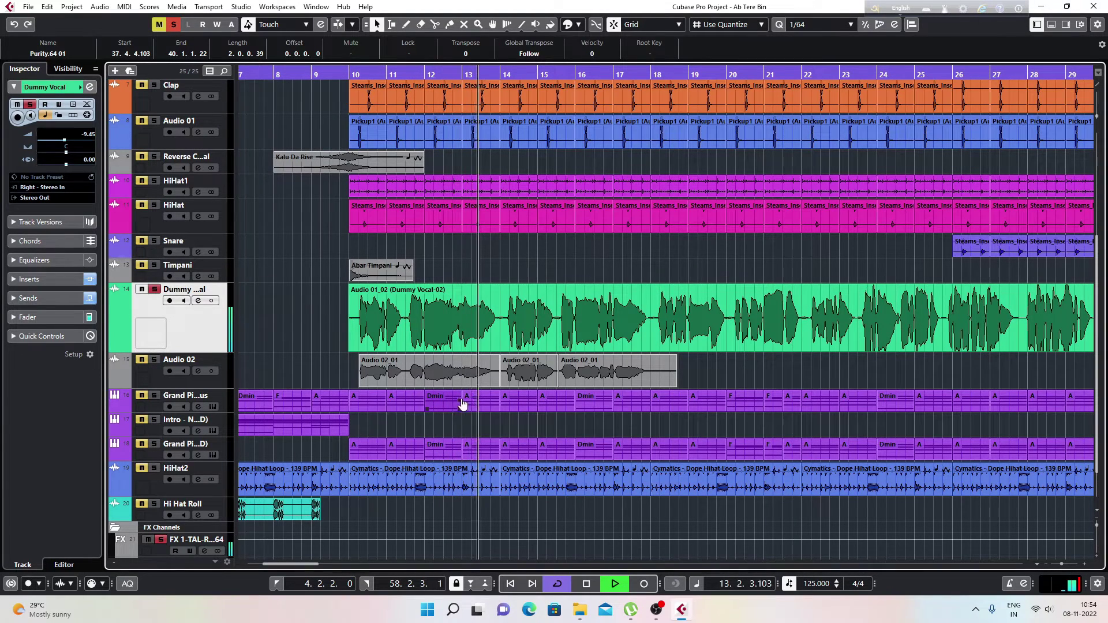
{"action": "key", "text": "space"}
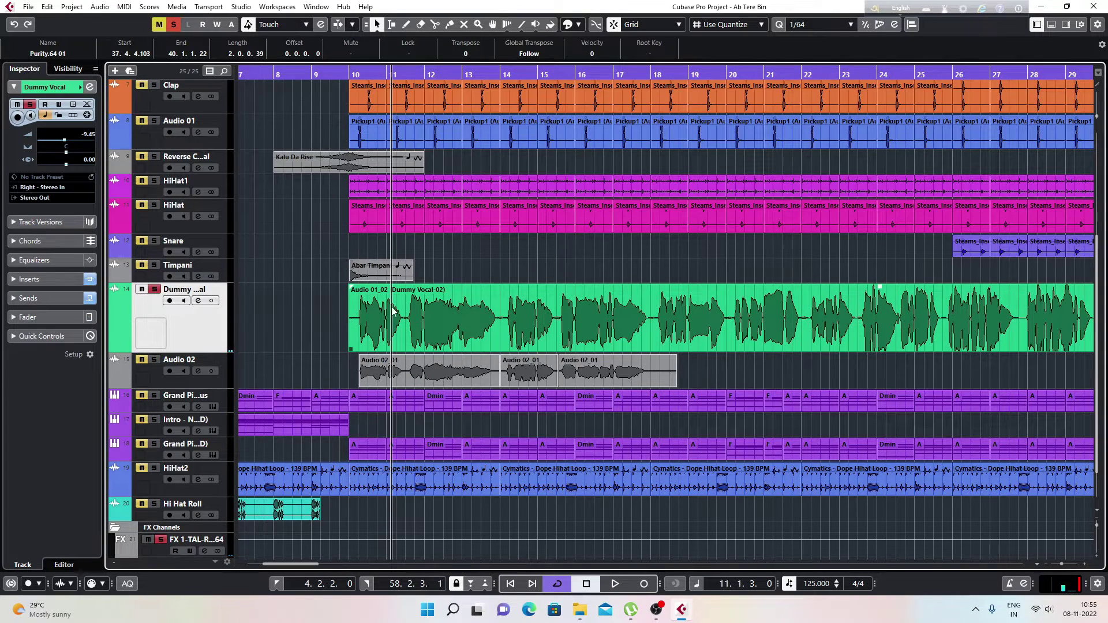
- Unsolo Dummy Vocal, solo the Audio 02 track and play it from bar 11
{"action": "left_click", "coordinate": [155, 290]}
{"action": "left_click", "coordinate": [155, 359]}
{"action": "key", "text": "space"}
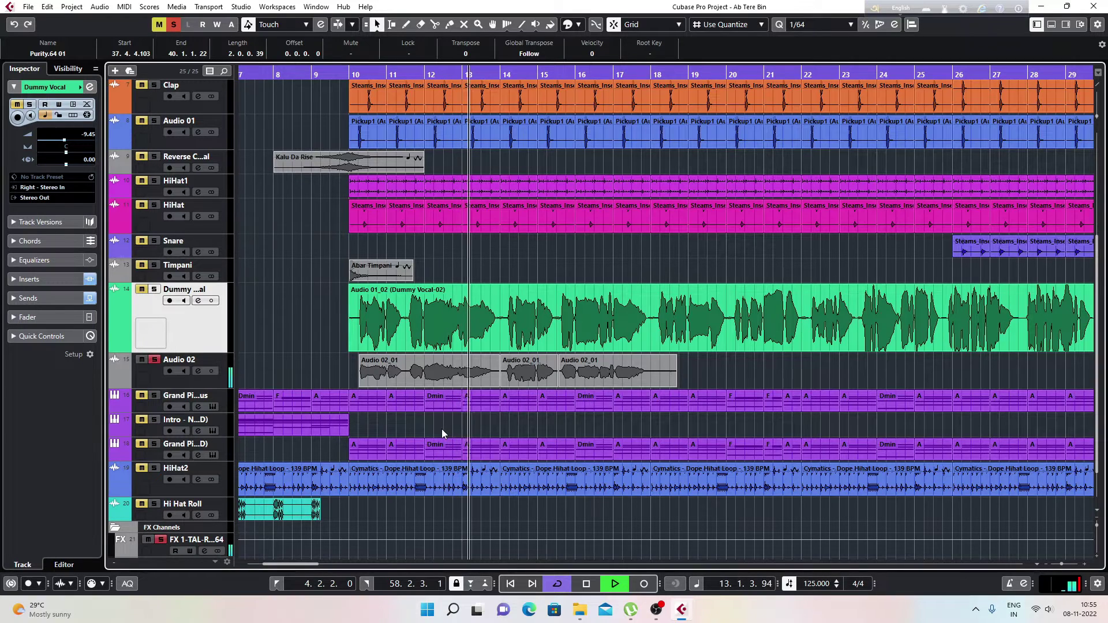
{"action": "key", "text": "space"}
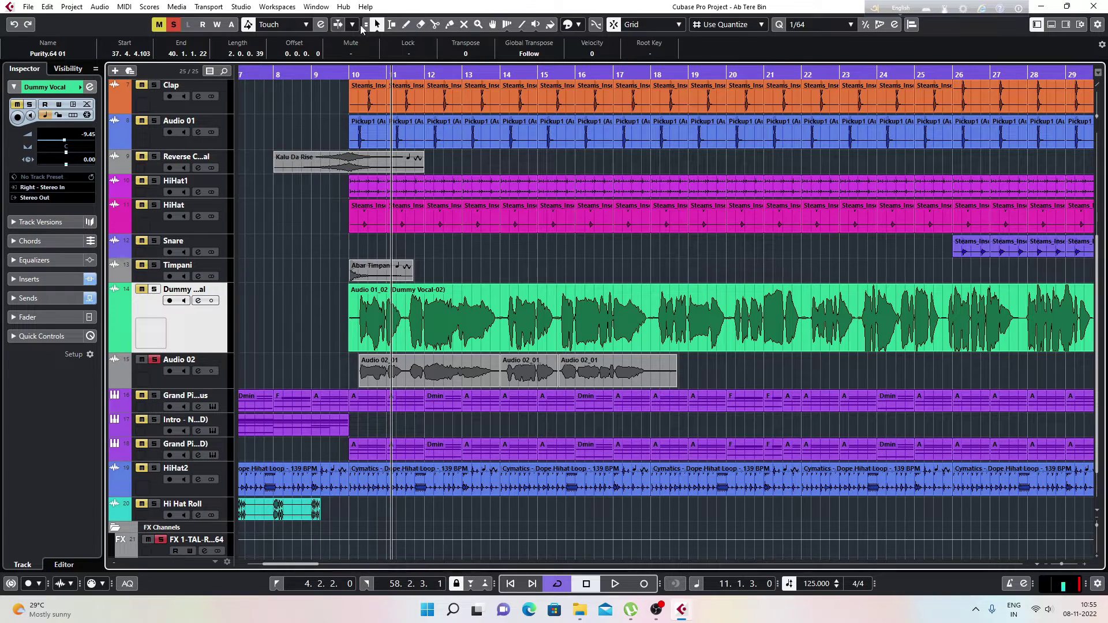
- Activate the Split tool and change the grid type to Beat, followed by Bar
{"action": "left_click", "coordinate": [435, 26]}
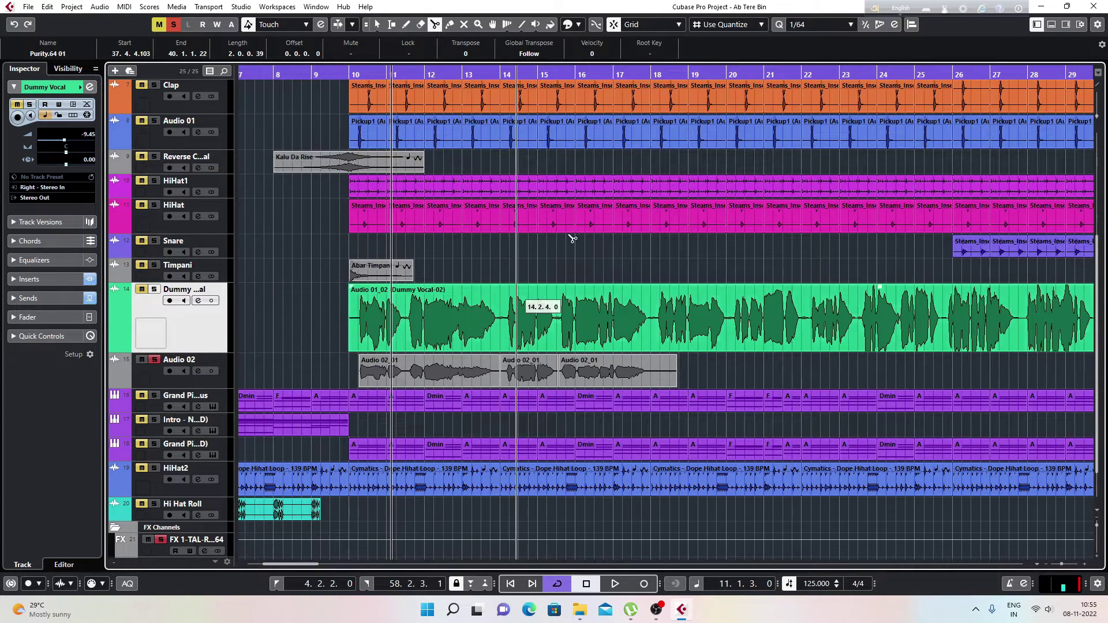
{"action": "left_click", "coordinate": [726, 25]}
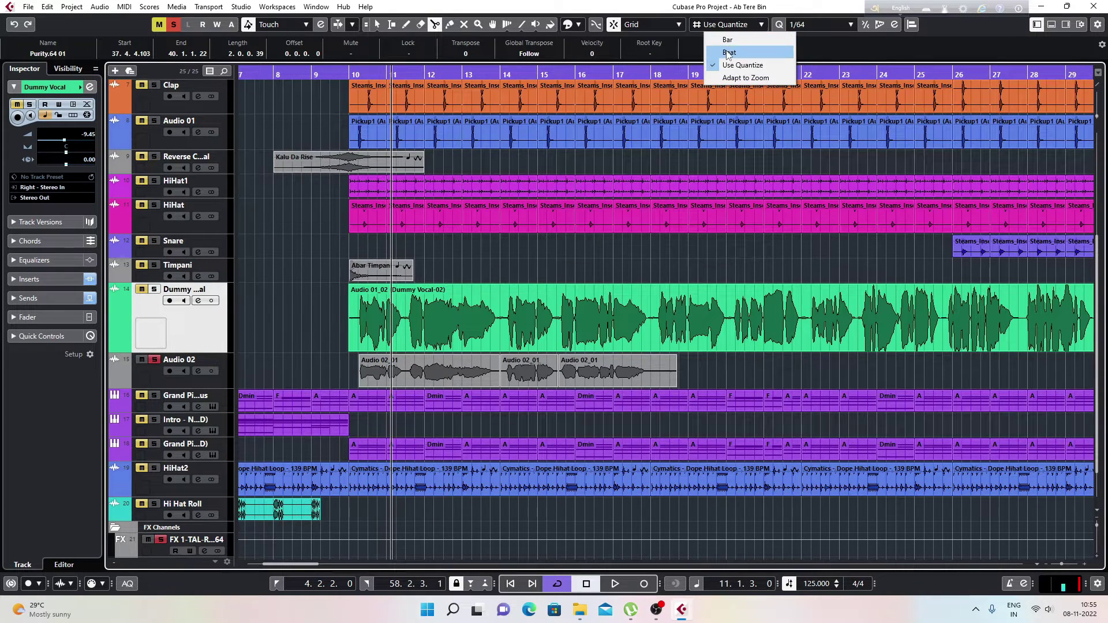
{"action": "left_click", "coordinate": [728, 53]}
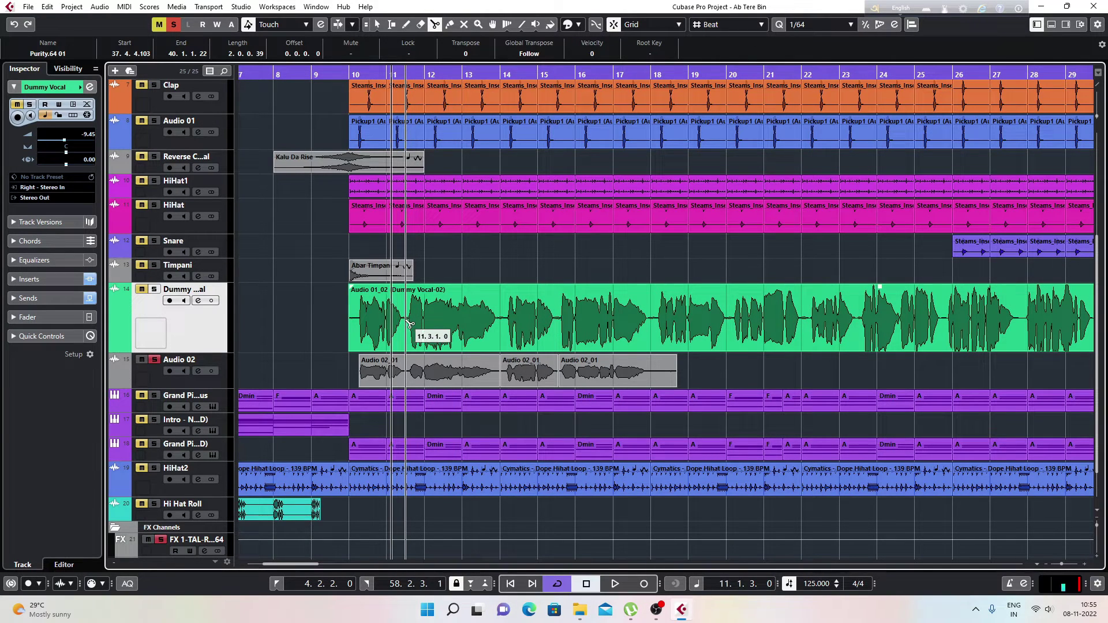
{"action": "left_click", "coordinate": [726, 24]}
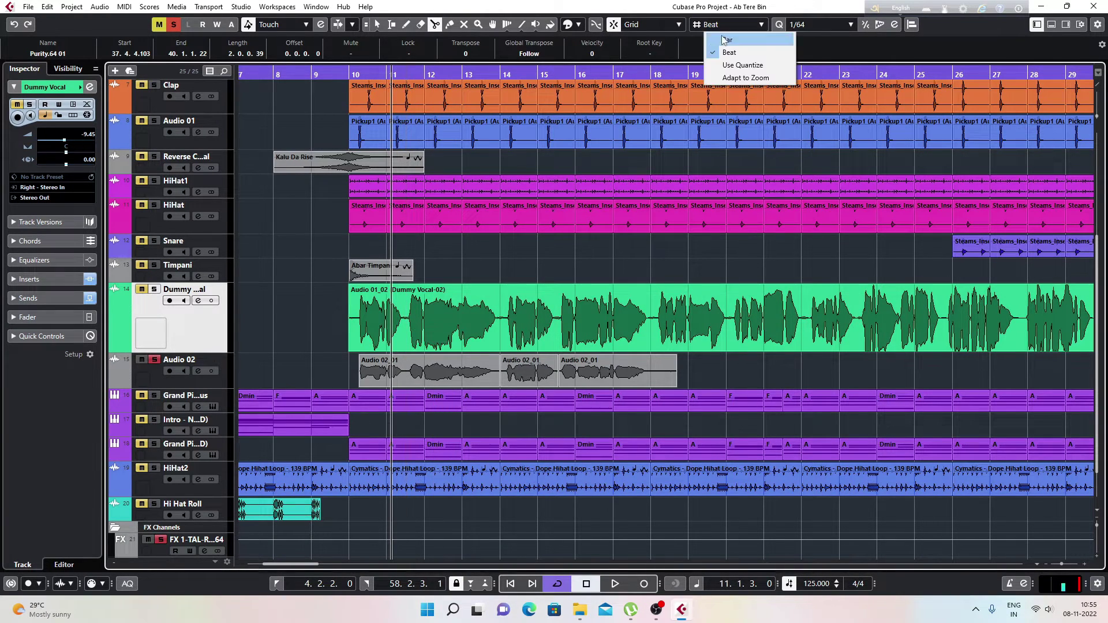
{"action": "left_click", "coordinate": [726, 40]}
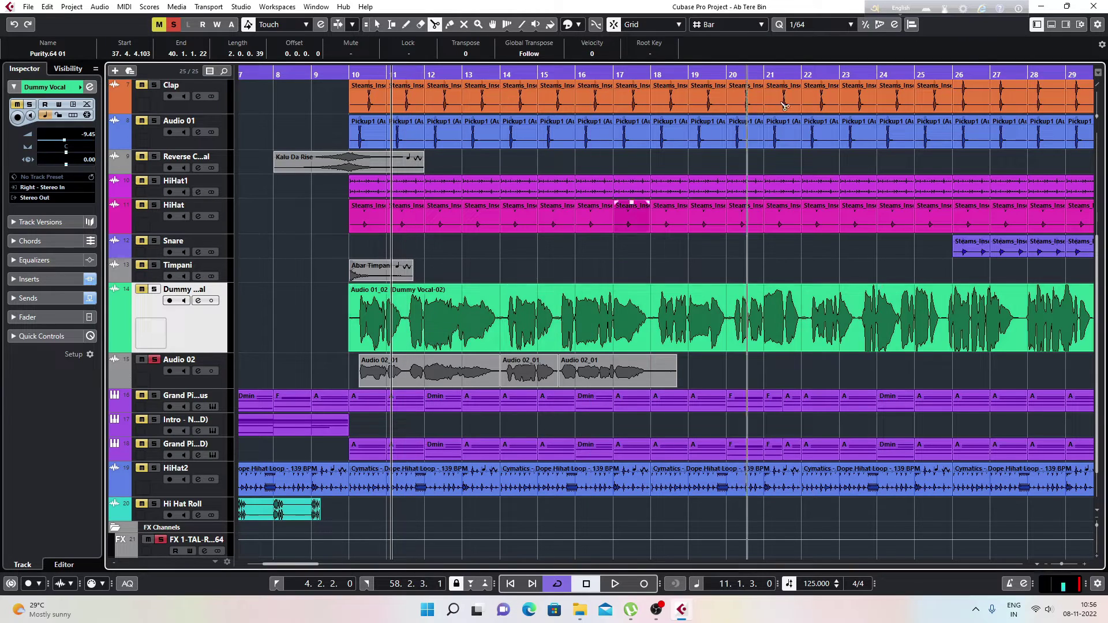
- Set the grid type to Use Quantize, try splitting the first Audio 02 event just after beat 11.3, and undo the split
{"action": "left_click", "coordinate": [713, 27]}
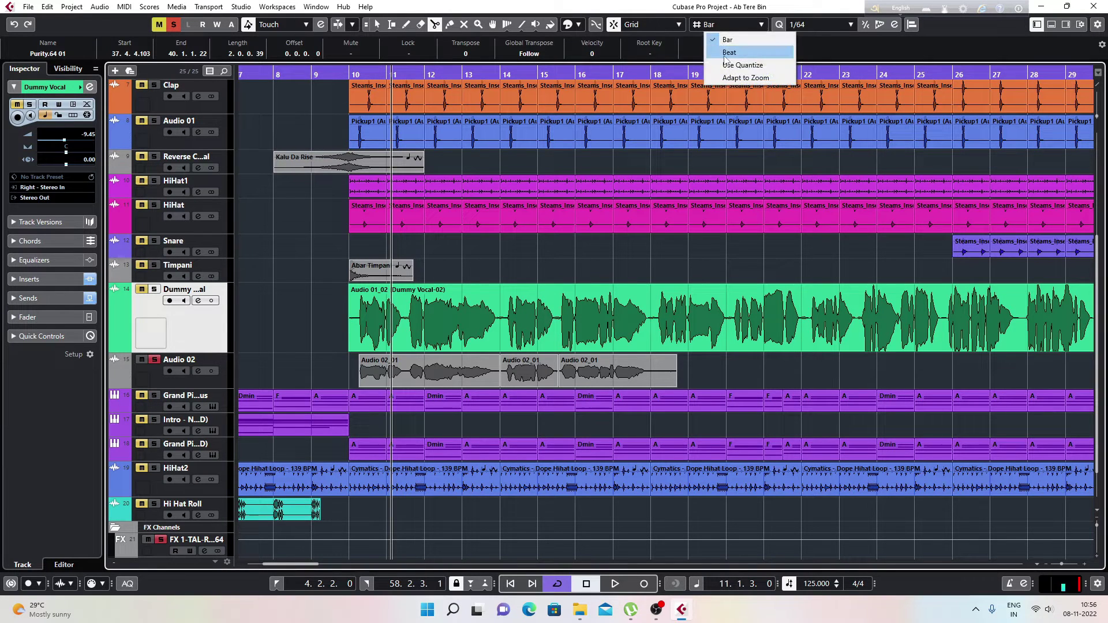
{"action": "left_click", "coordinate": [729, 65]}
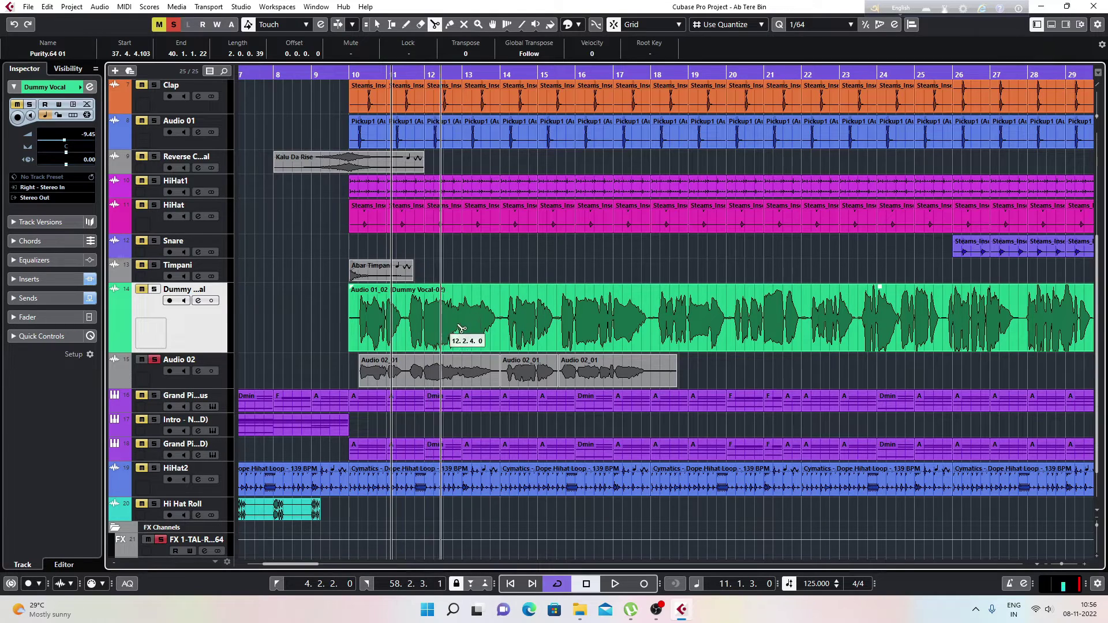
{"action": "left_click", "coordinate": [411, 375]}
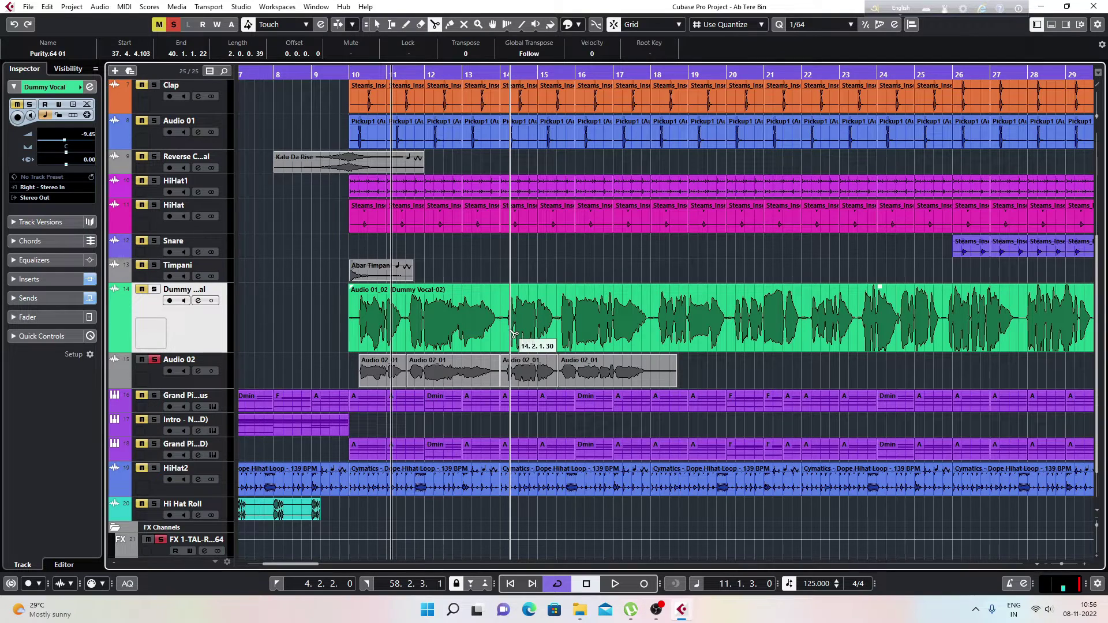
{"action": "key", "text": "ctrl+z"}
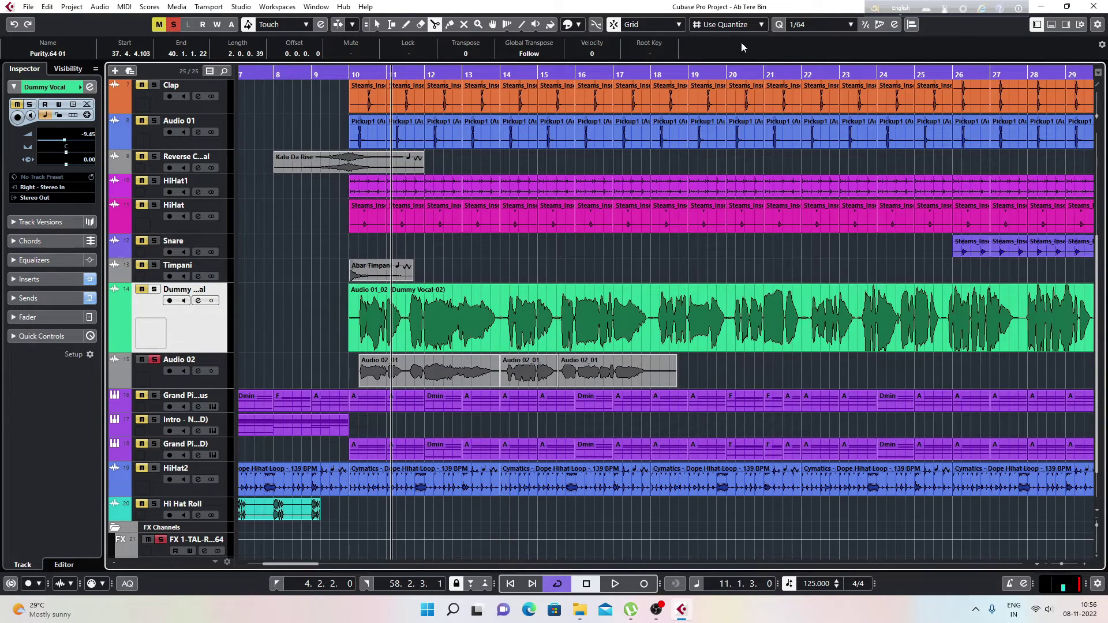
- Set the grid type to Bar, split the first Audio 02 event at 11.3.1.53, and return to the Object Selection tool
{"action": "left_click", "coordinate": [730, 24]}
{"action": "left_click", "coordinate": [721, 40]}
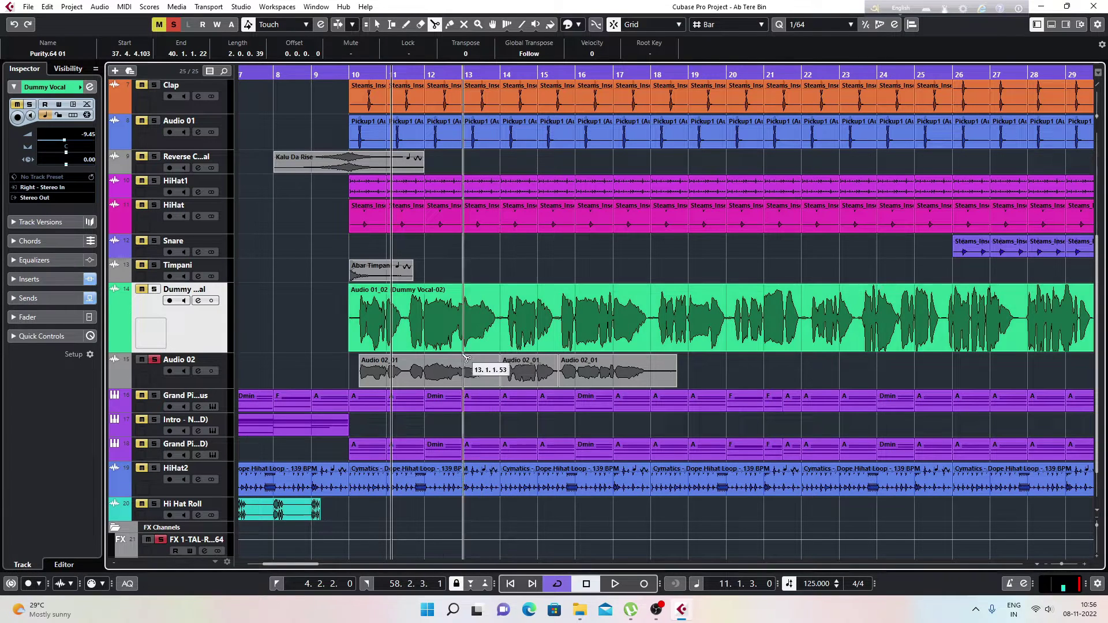
{"action": "left_click", "coordinate": [410, 376]}
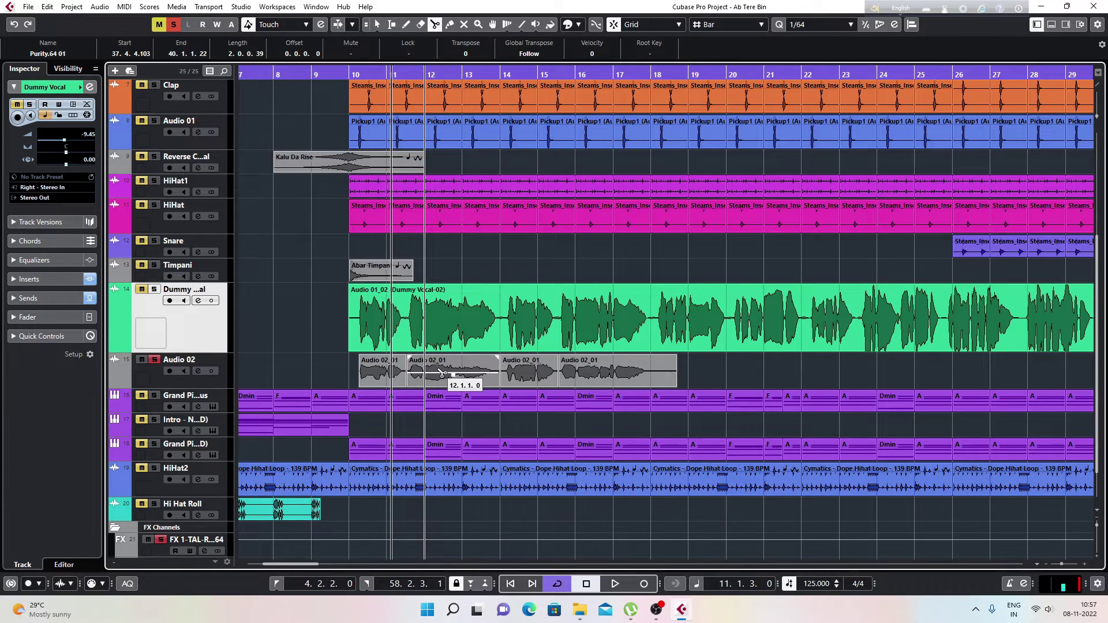
{"action": "left_click", "coordinate": [378, 26]}
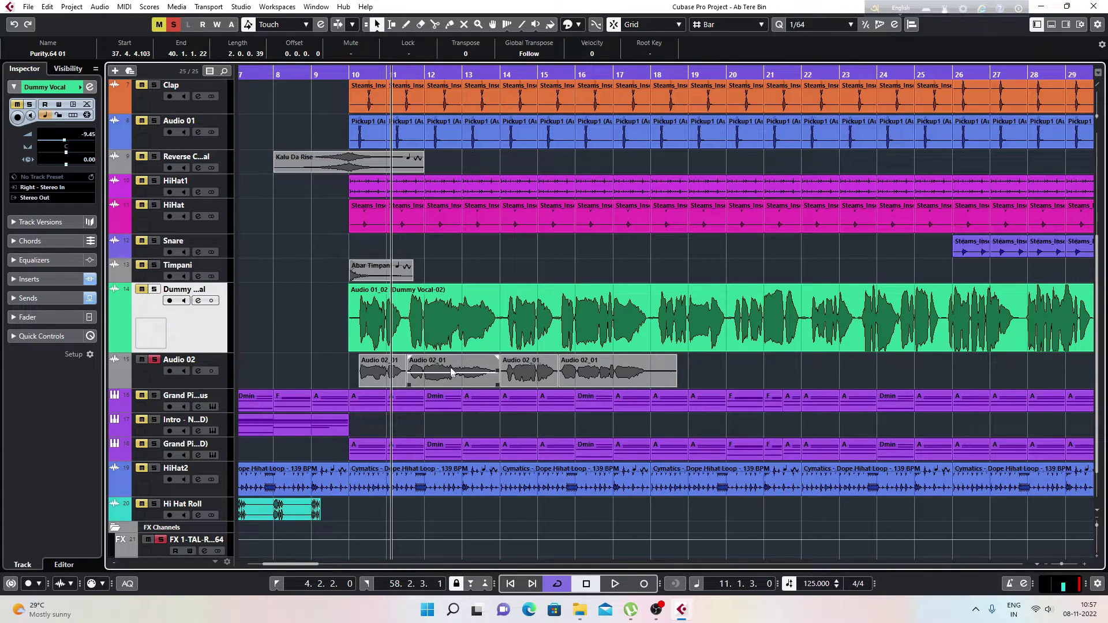
- Move the Audio 02 event between 11.3 and bar 14 onto the Dummy Vocal track and back, repeating the move and undoing it
{"action": "mouse_move", "coordinate": [451, 372]}
{"action": "left_mouse_down"}
{"action": "mouse_move", "coordinate": [436, 368]}
{"action": "mouse_move", "coordinate": [439, 338]}
{"action": "left_mouse_up"}
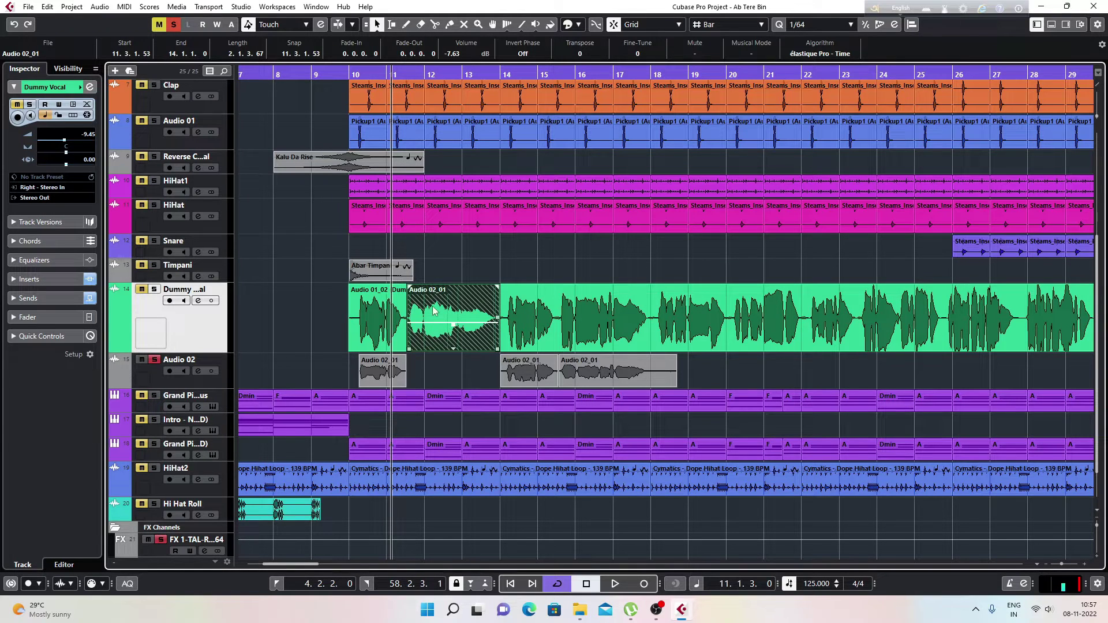
{"action": "mouse_move", "coordinate": [436, 315]}
{"action": "left_mouse_down"}
{"action": "mouse_move", "coordinate": [464, 312]}
{"action": "mouse_move", "coordinate": [407, 315]}
{"action": "mouse_move", "coordinate": [443, 328]}
{"action": "mouse_move", "coordinate": [432, 376]}
{"action": "mouse_move", "coordinate": [442, 340]}
{"action": "mouse_move", "coordinate": [423, 335]}
{"action": "mouse_move", "coordinate": [439, 333]}
{"action": "mouse_move", "coordinate": [436, 371]}
{"action": "left_mouse_up"}
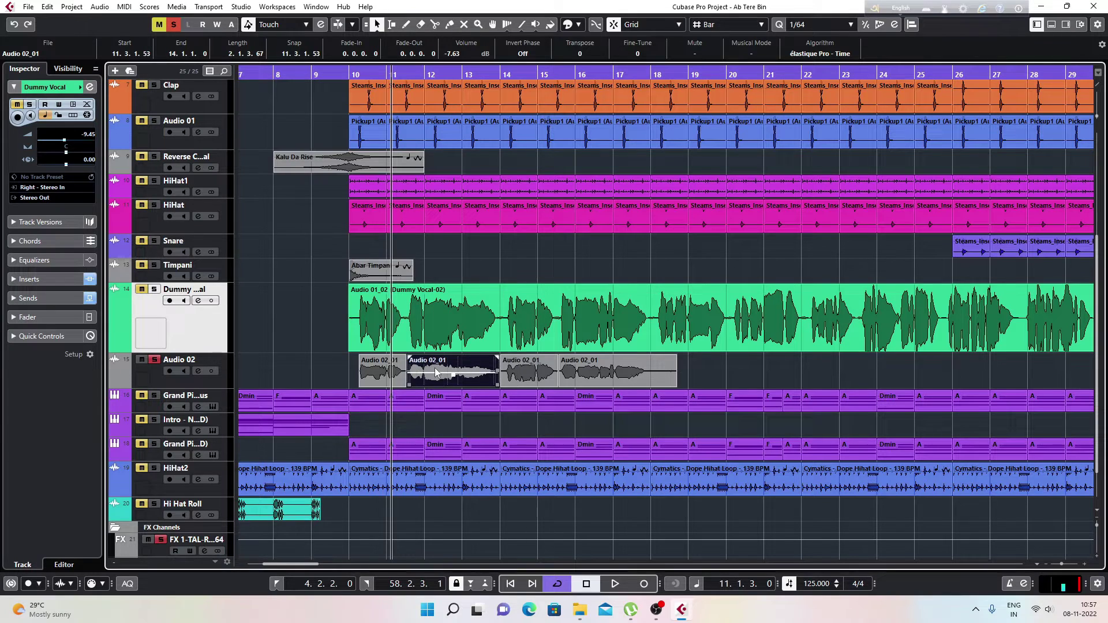
{"action": "left_click_drag", "start_coordinate": [427, 375], "coordinate": [427, 346]}
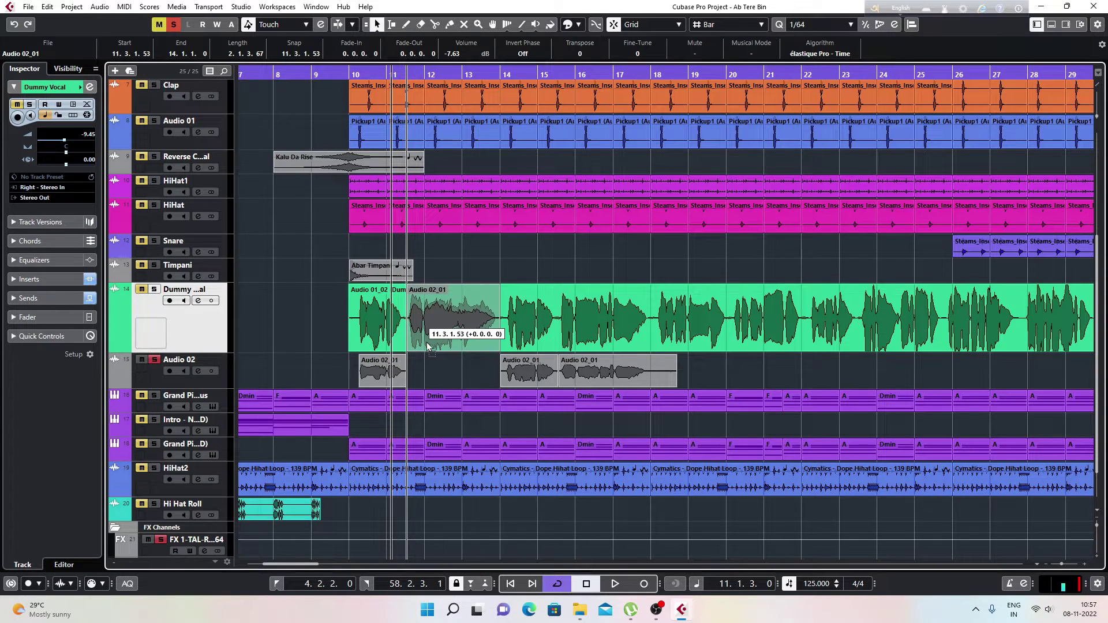
{"action": "left_click_drag", "start_coordinate": [427, 345], "coordinate": [427, 345]}
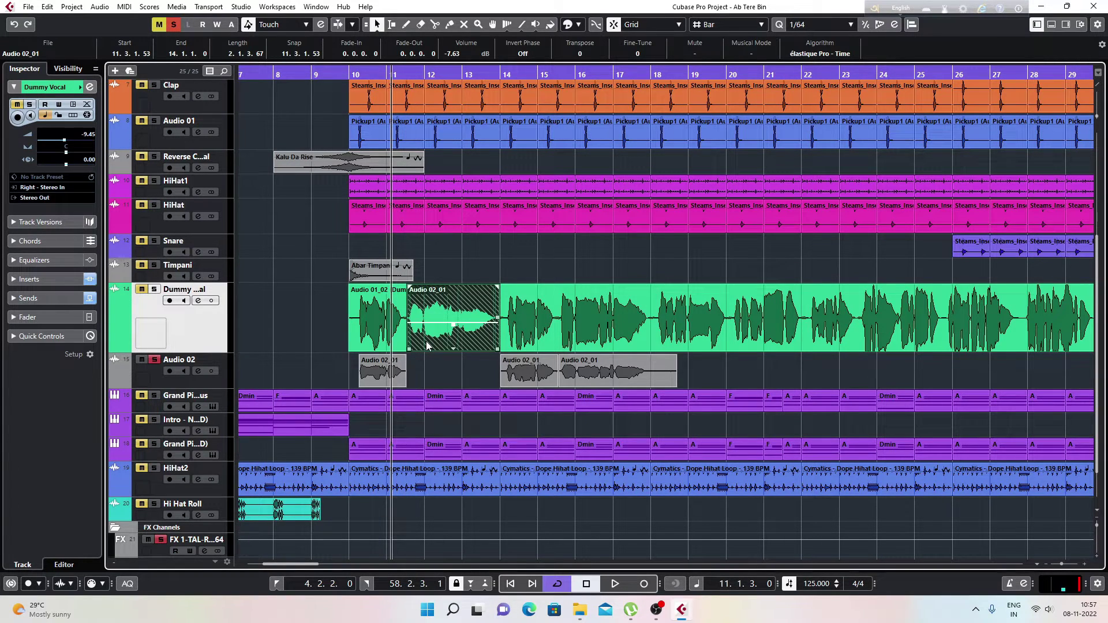
{"action": "key", "text": "ctrl+z"}
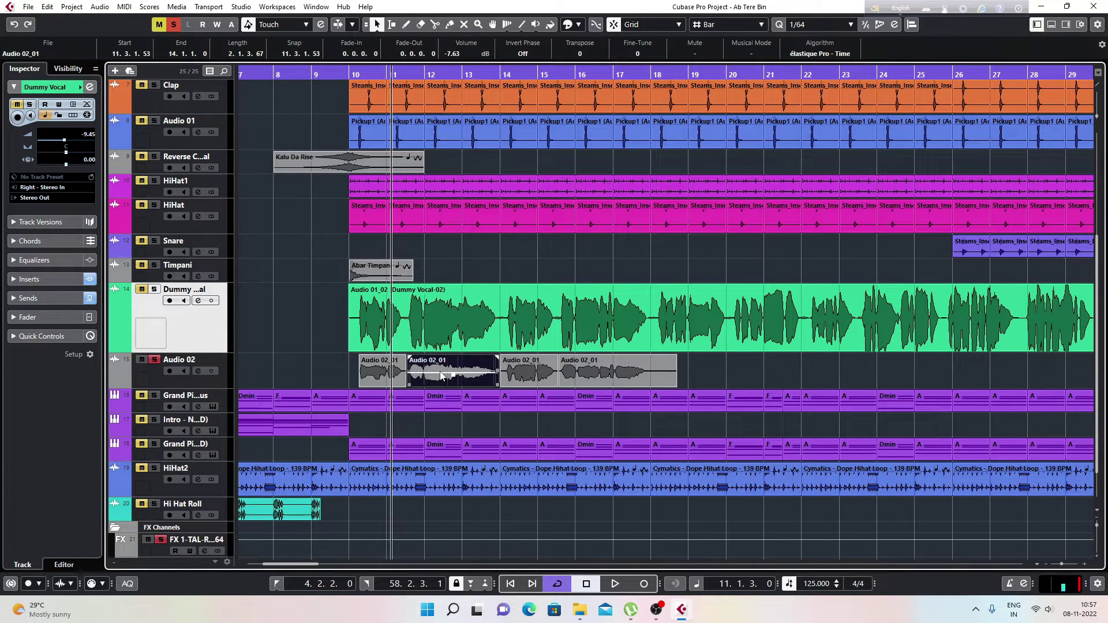
- Try copying the second Audio 02 event to bar 14 on the Dummy Vocal track, undo the copy and return the event to Audio 02
{"action": "left_click_drag", "start_coordinate": [454, 371], "coordinate": [451, 322]}
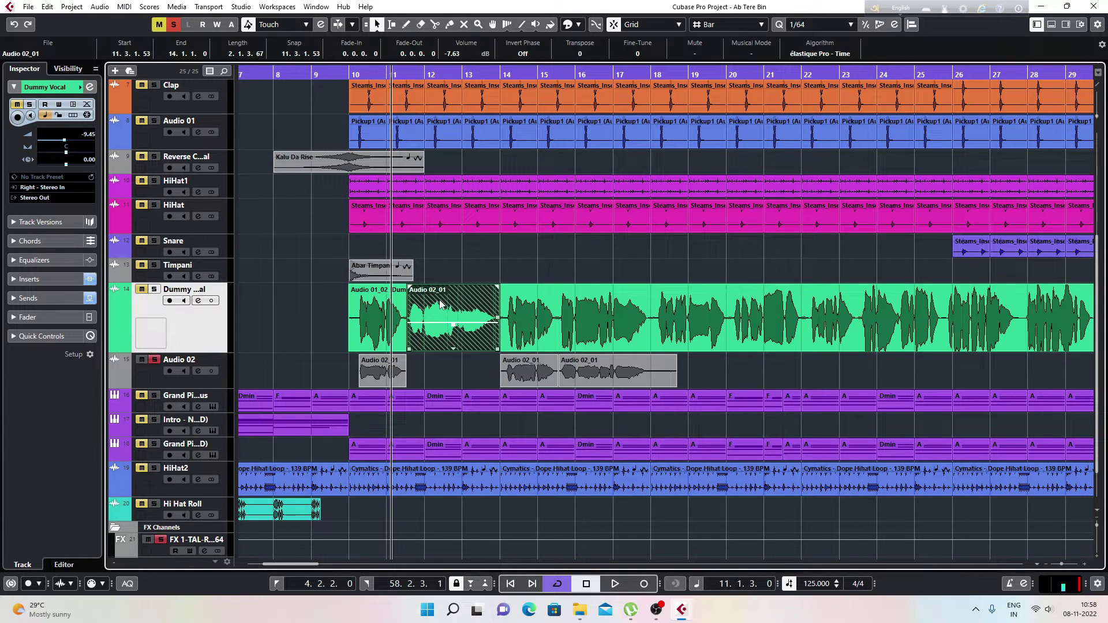
{"action": "left_click_drag", "start_coordinate": [440, 304], "coordinate": [552, 312]}
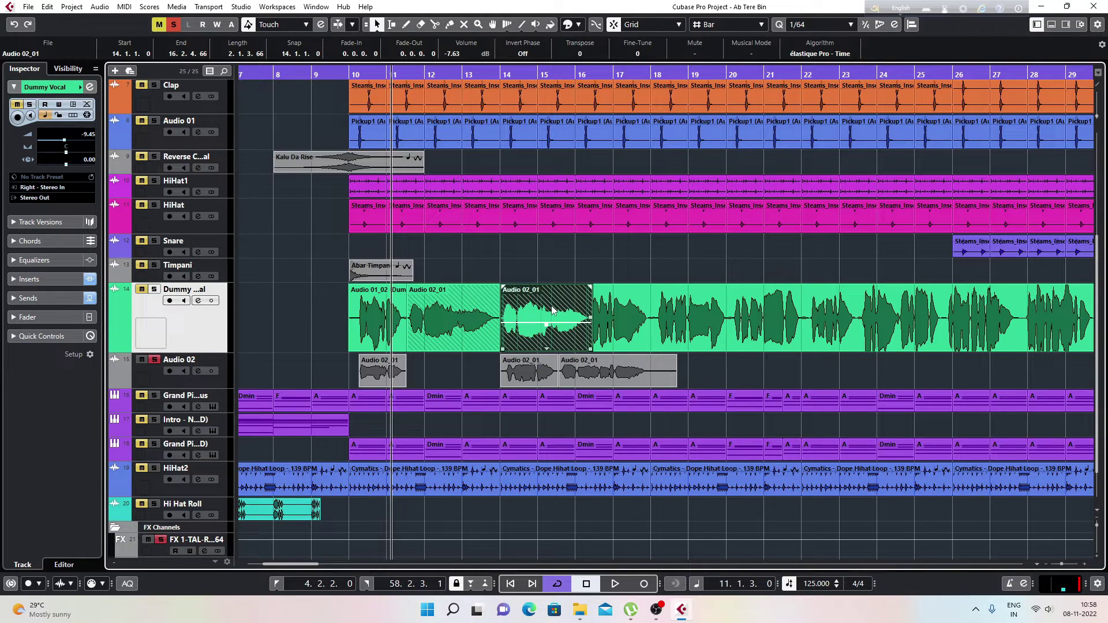
{"action": "key", "text": "ctrl+z"}
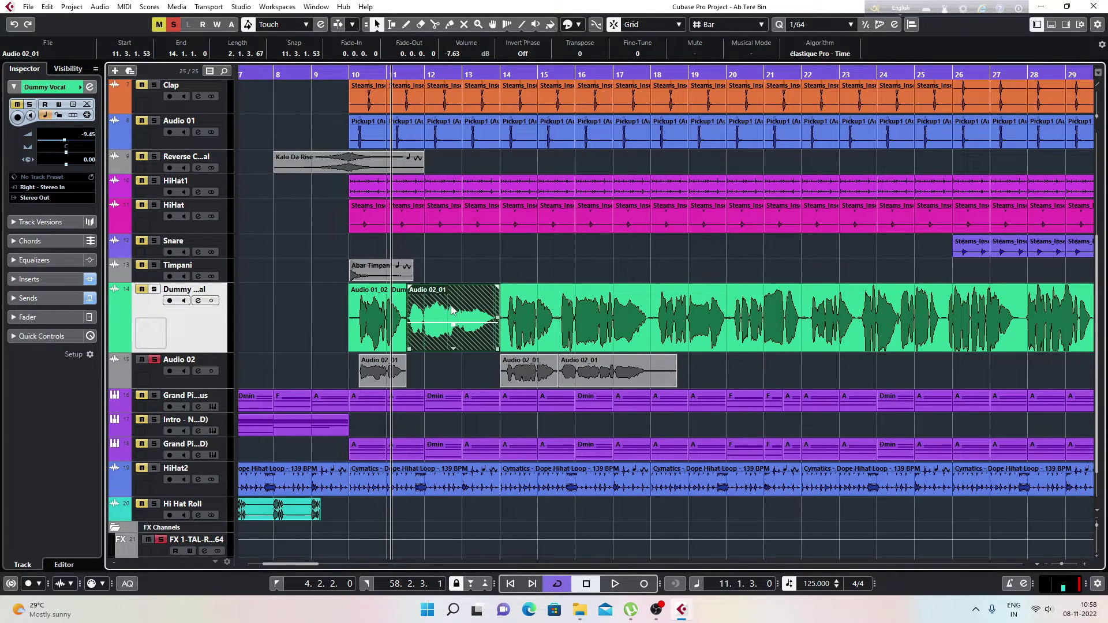
{"action": "left_click_drag", "start_coordinate": [451, 306], "coordinate": [452, 370]}
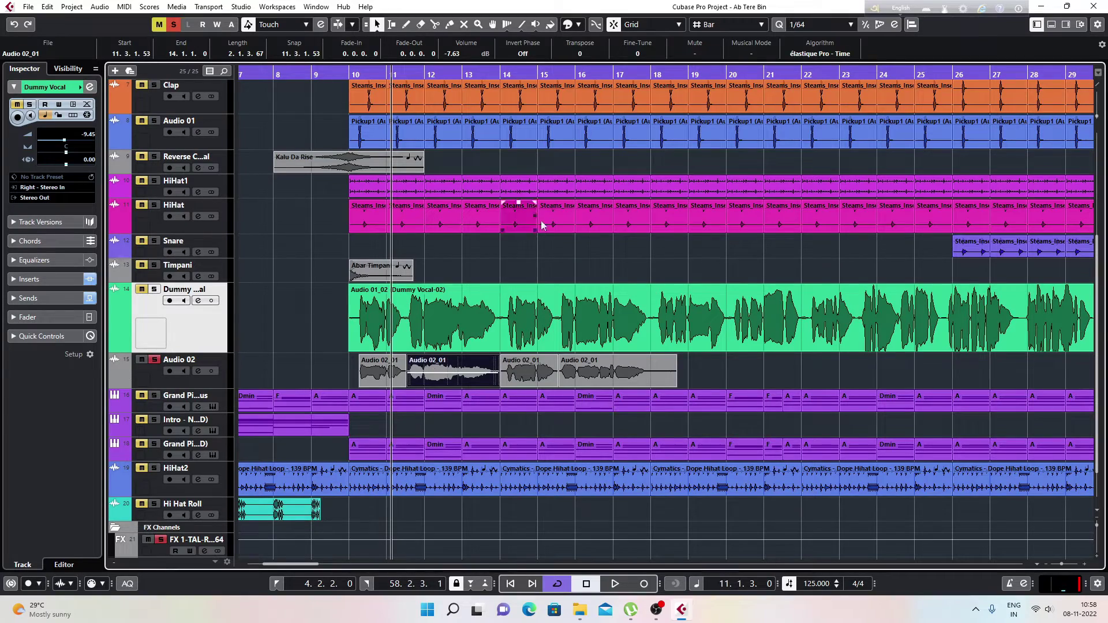
- Enlarge the Audio 02 track to slightly more than double its height
{"action": "left_click_drag", "start_coordinate": [409, 75], "coordinate": [403, 99]}
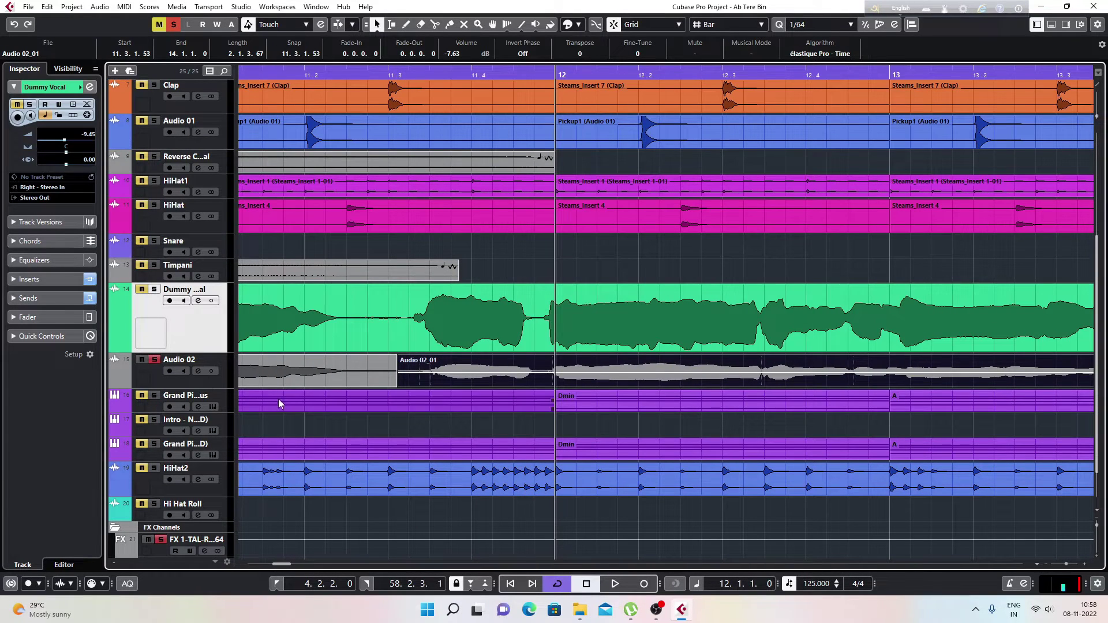
{"action": "left_click", "coordinate": [223, 385]}
{"action": "left_click_drag", "start_coordinate": [224, 394], "coordinate": [224, 439]}
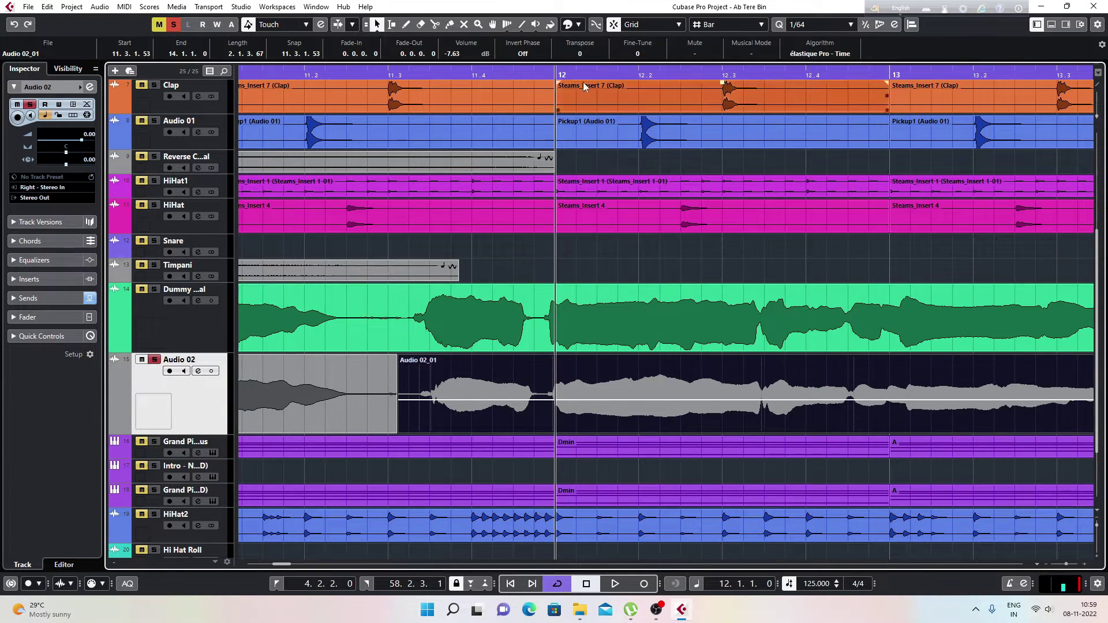
- Turn off Snap and split the second Audio 02 event in the gap just before bar 12, at about 11.4.4.58
{"action": "left_click", "coordinate": [435, 25]}
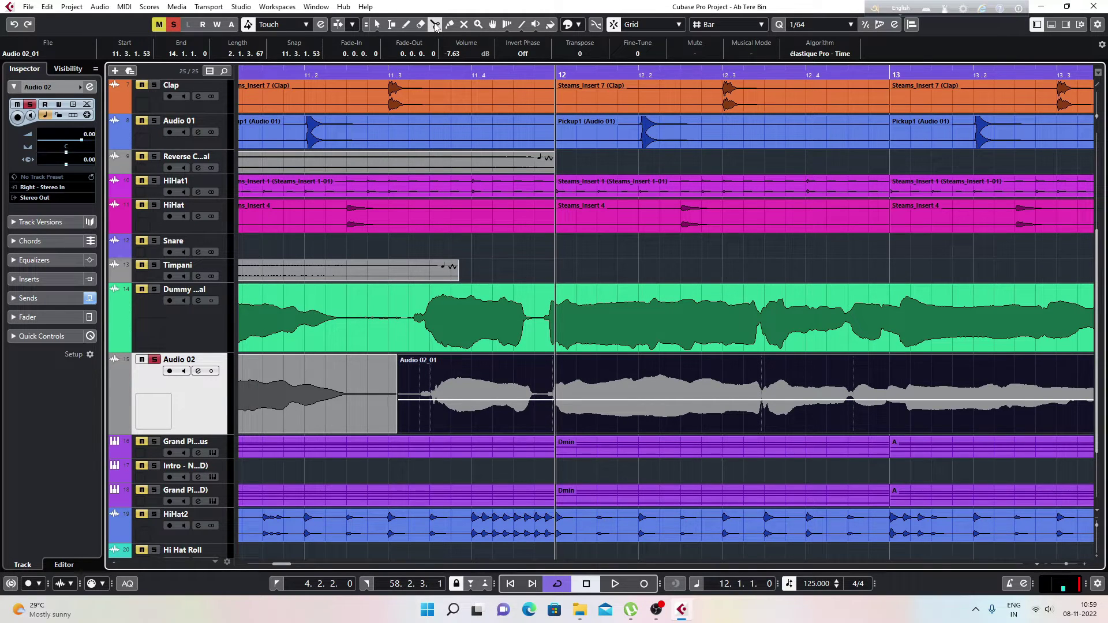
{"action": "key", "text": "1"}
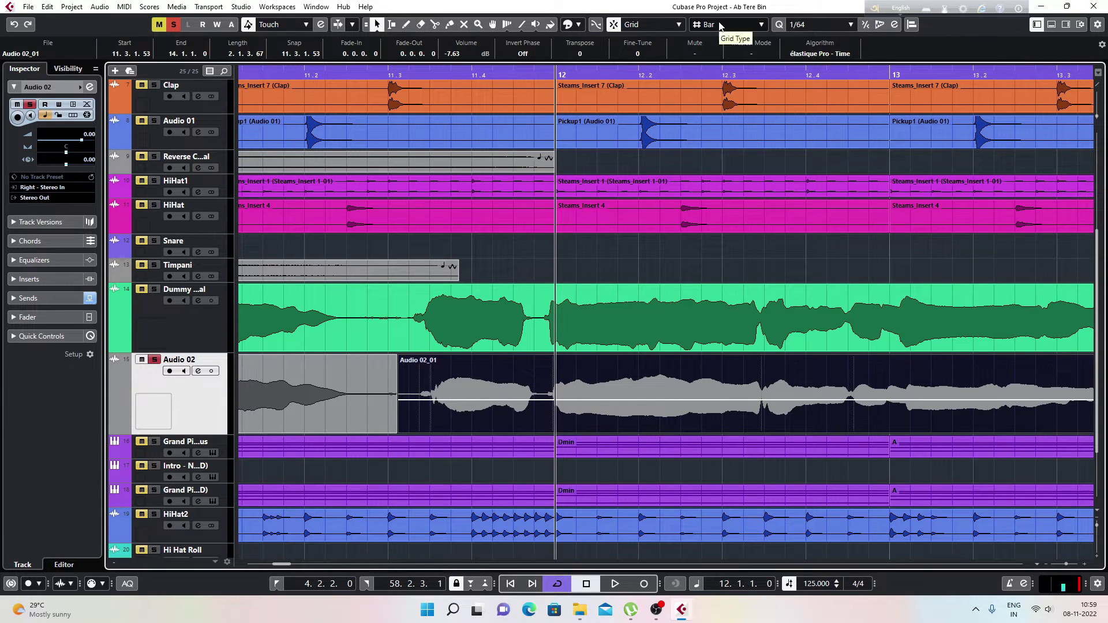
{"action": "left_click", "coordinate": [614, 24]}
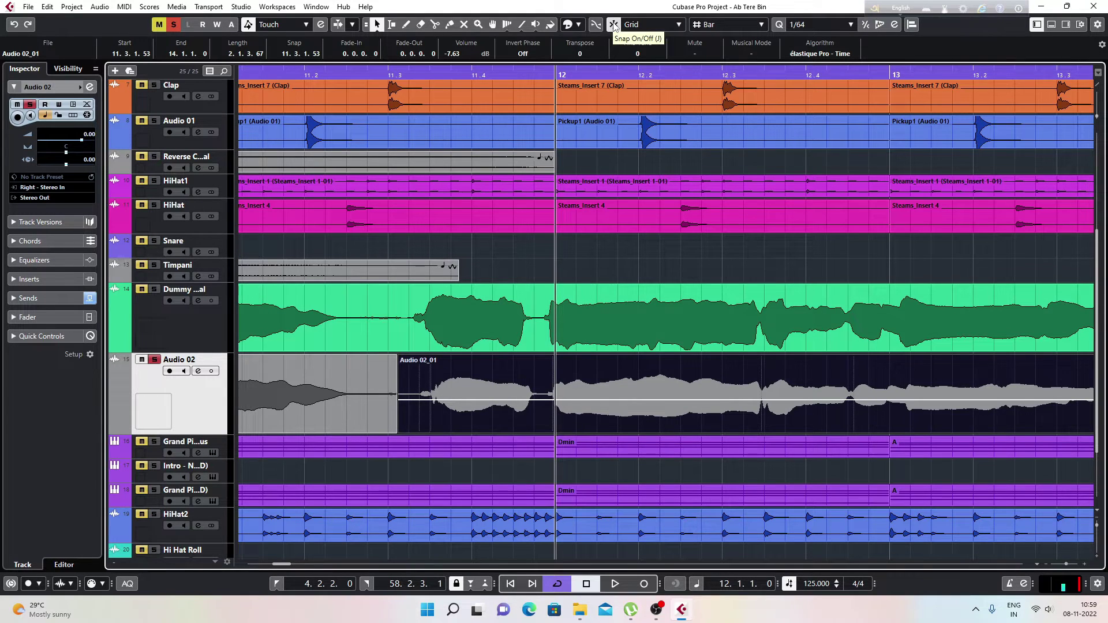
{"action": "left_click", "coordinate": [544, 398]}
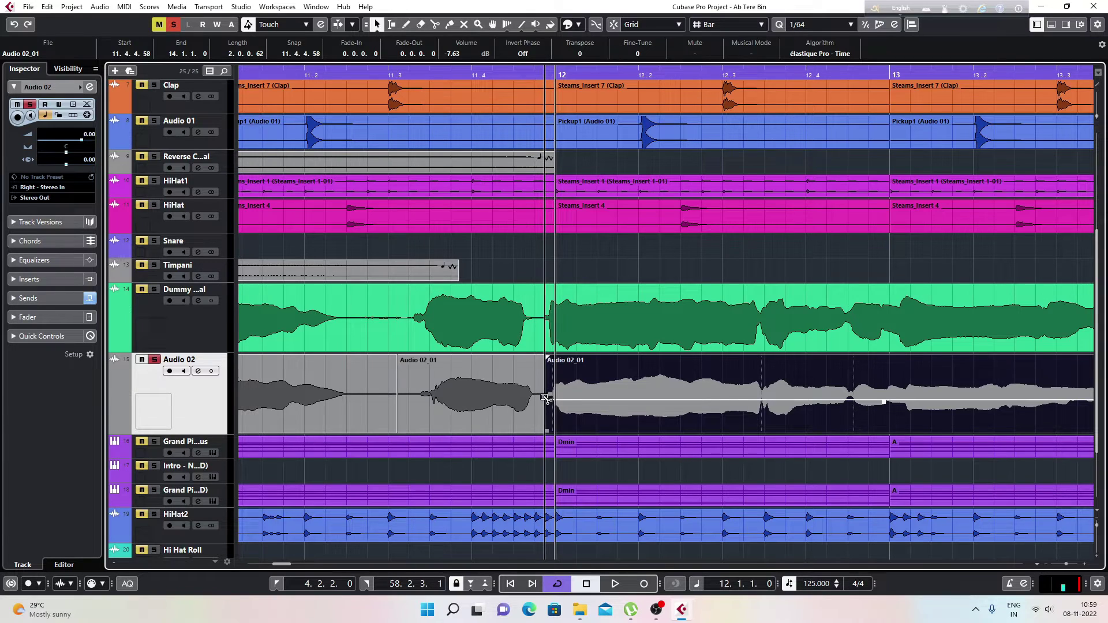
- Examine the two Audio 02 events on either side of the split before bar 12, selecting each in turn
{"action": "left_click", "coordinate": [508, 390]}
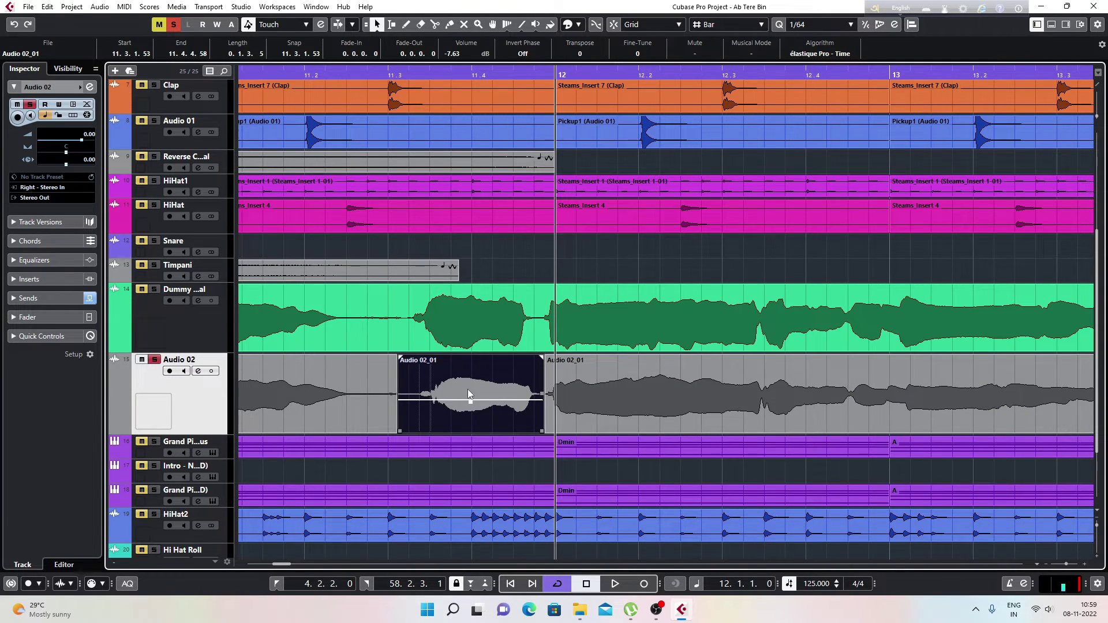
{"action": "key", "text": "g"}
{"action": "key", "text": "g"}
{"action": "key", "text": "g"}
{"action": "key", "text": "g"}
{"action": "key", "text": "g"}
{"action": "key", "text": "g"}
{"action": "key", "text": "g"}
{"action": "key", "text": "g"}
{"action": "key", "text": "g"}
{"action": "key", "text": "g"}
{"action": "key", "text": "g"}
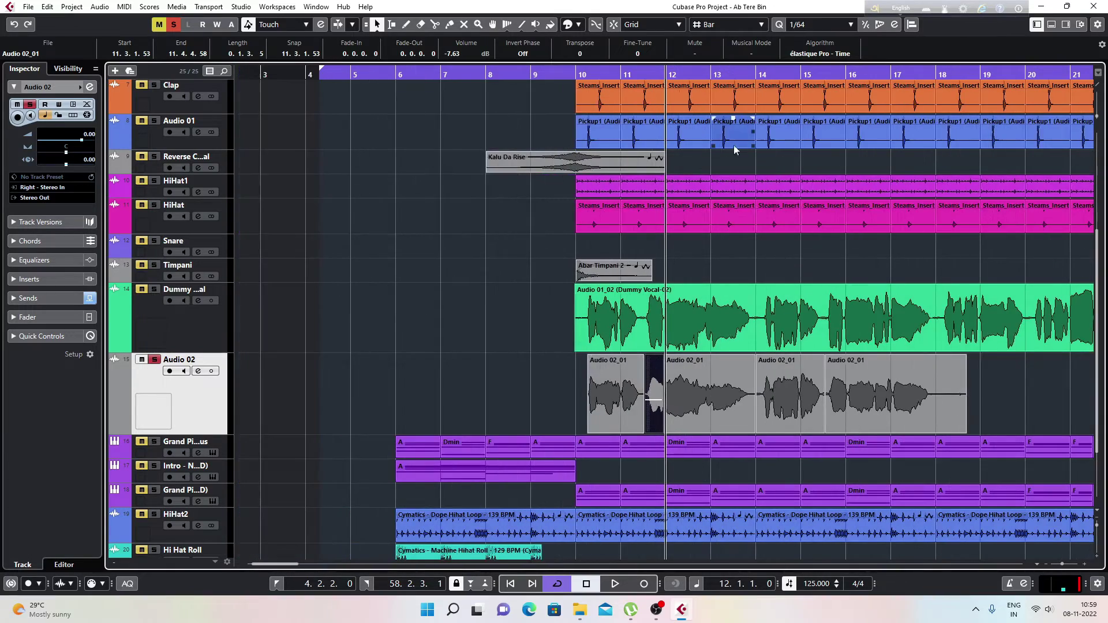
{"action": "left_click", "coordinate": [792, 75]}
{"action": "key", "text": "h"}
{"action": "key", "text": "h"}
{"action": "key", "text": "h"}
{"action": "key", "text": "h"}
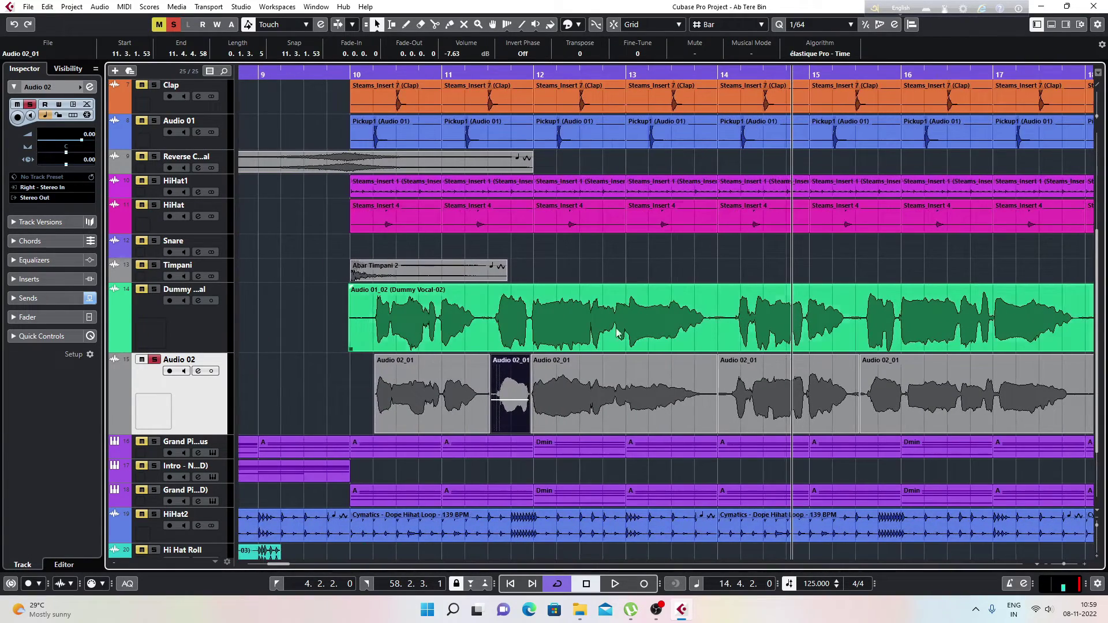
{"action": "left_click", "coordinate": [604, 391]}
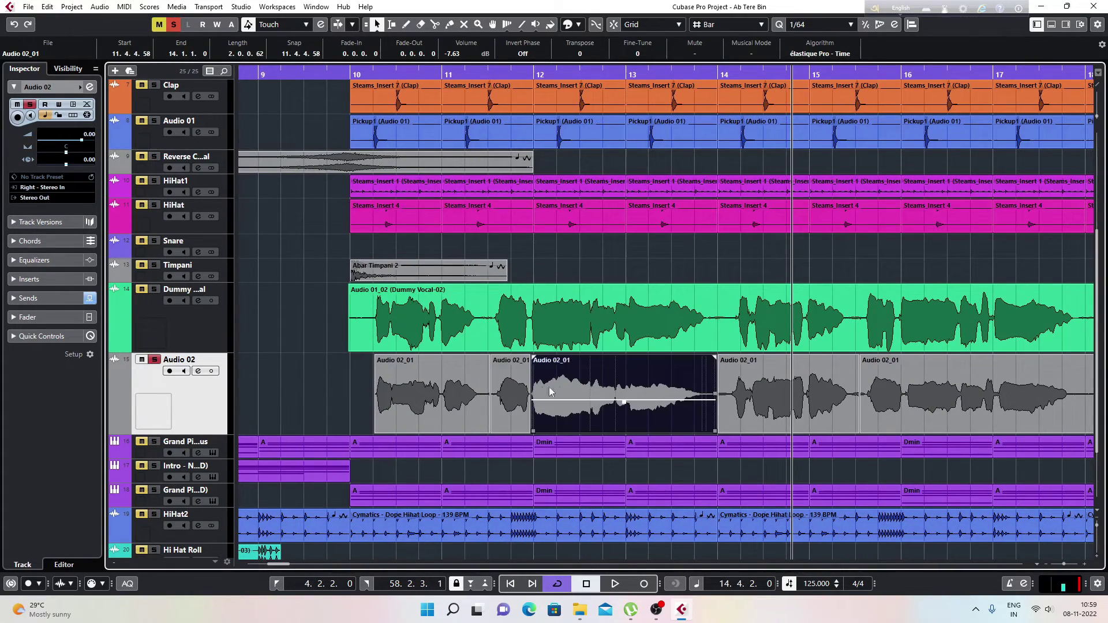
{"action": "left_click", "coordinate": [523, 391]}
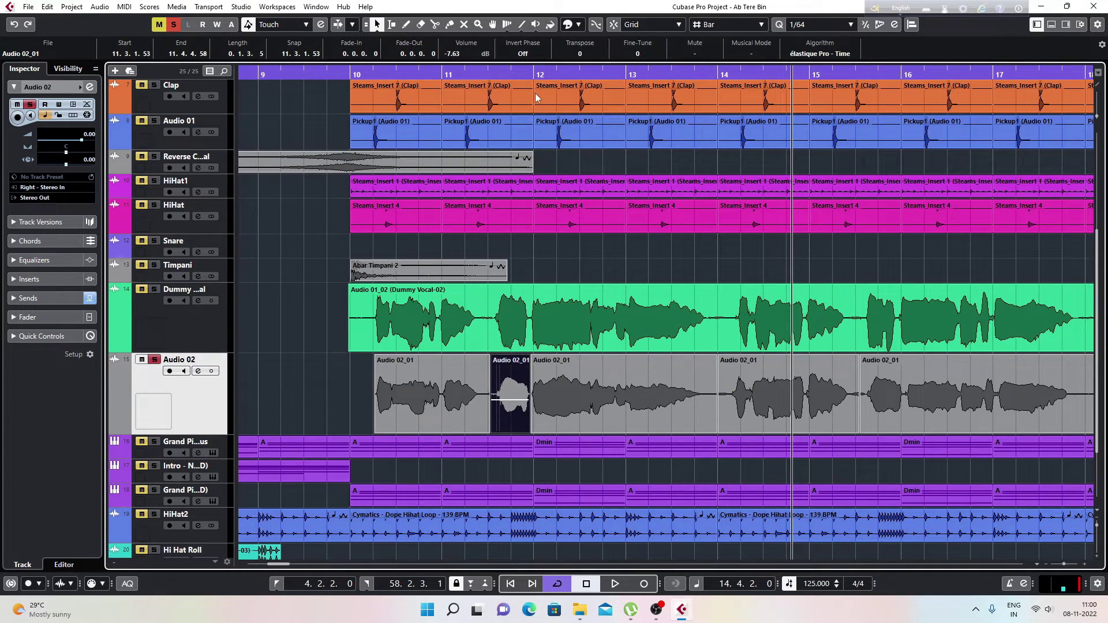
- Split the short Audio 02 event before bar 12 at about 11.3.2.55, where its vocal waveform begins
{"action": "left_click", "coordinate": [504, 75]}
{"action": "key", "text": "h"}
{"action": "key", "text": "h"}
{"action": "key", "text": "h"}
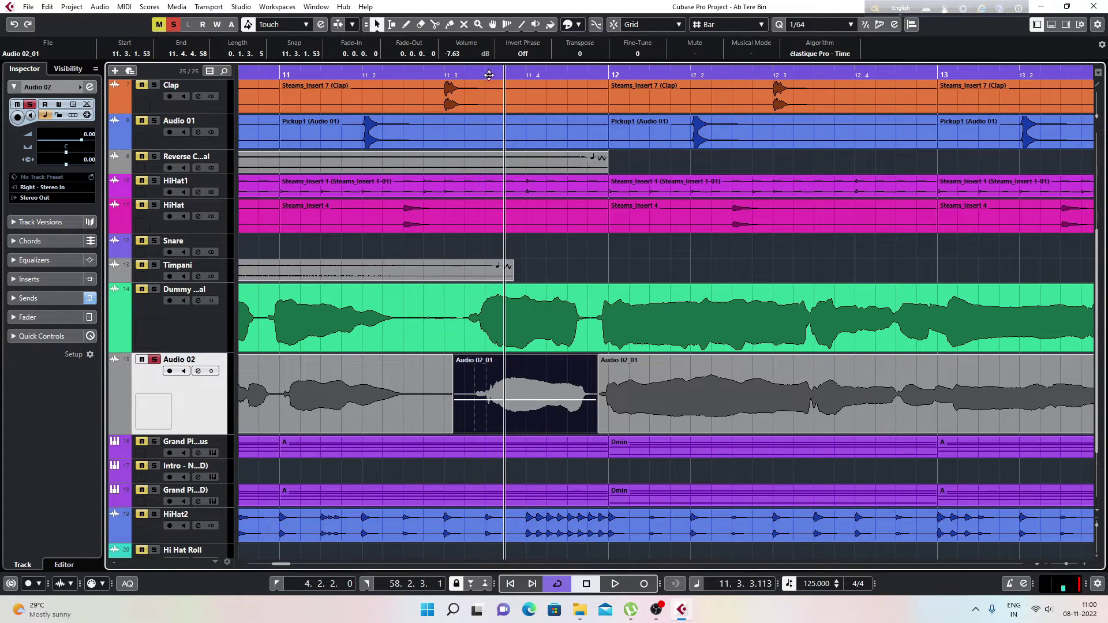
{"action": "left_click_drag", "start_coordinate": [482, 75], "coordinate": [480, 94]}
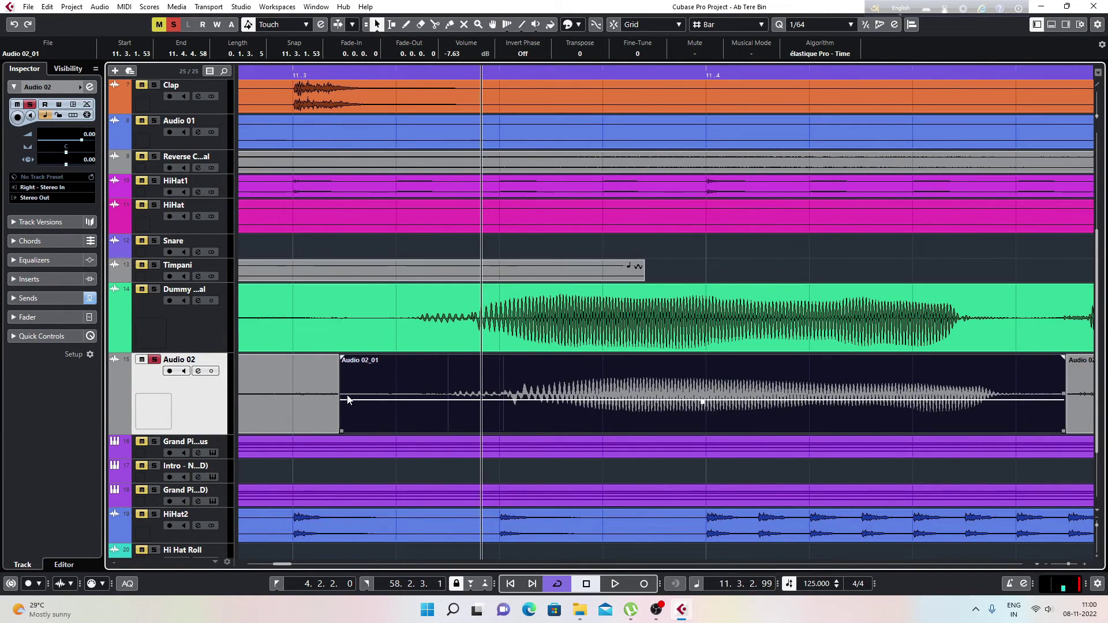
{"action": "left_click", "coordinate": [445, 399], "text": "alt"}
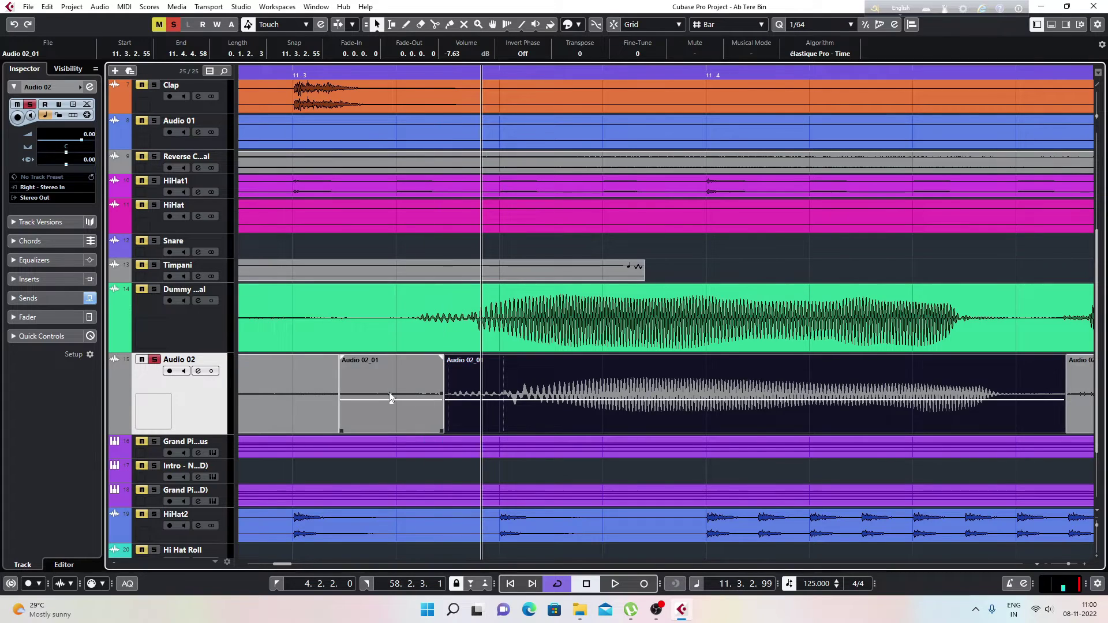
- Audition the near-silent Audio 02 fragment with the locators set around it, from 11.3.1.53 to 11.3.2.55, and delete it
{"action": "left_click", "coordinate": [387, 375]}
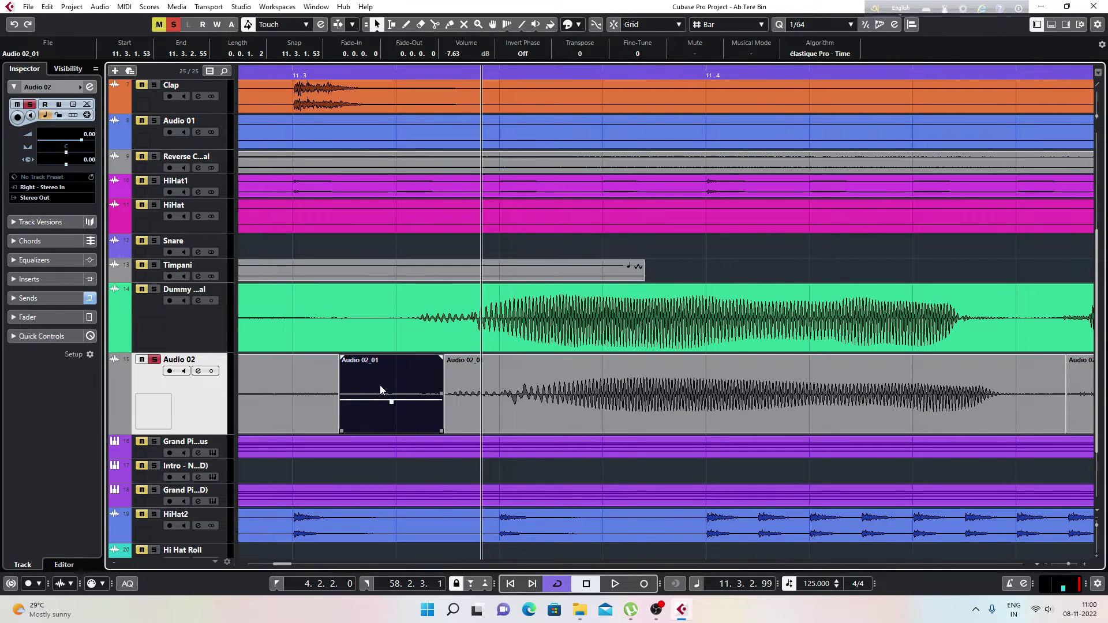
{"action": "key", "text": "p"}
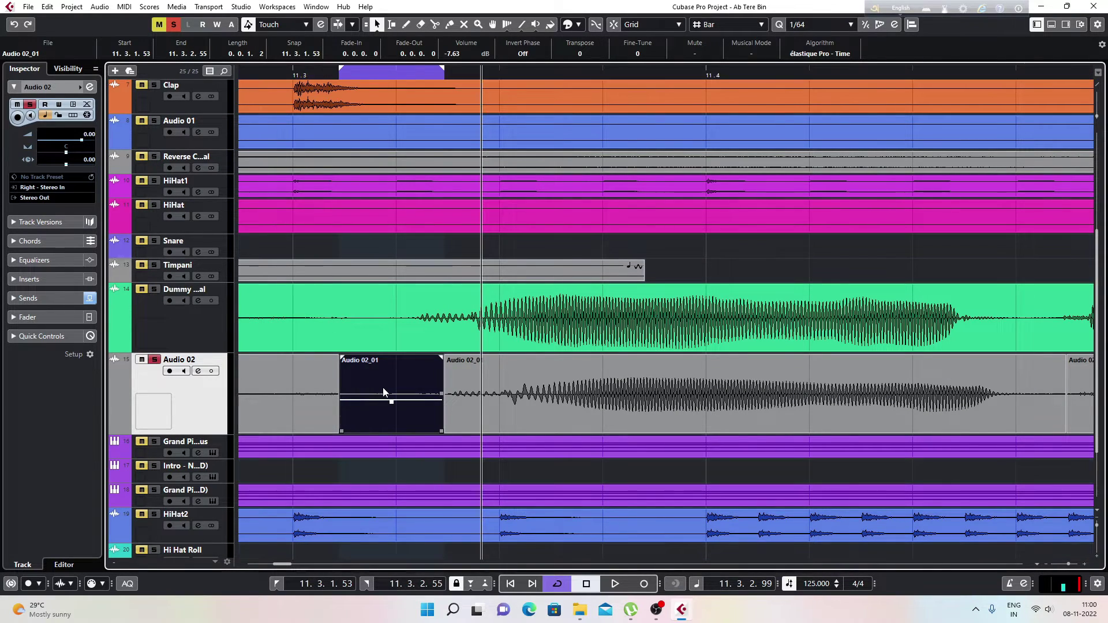
{"action": "left_click", "coordinate": [349, 70]}
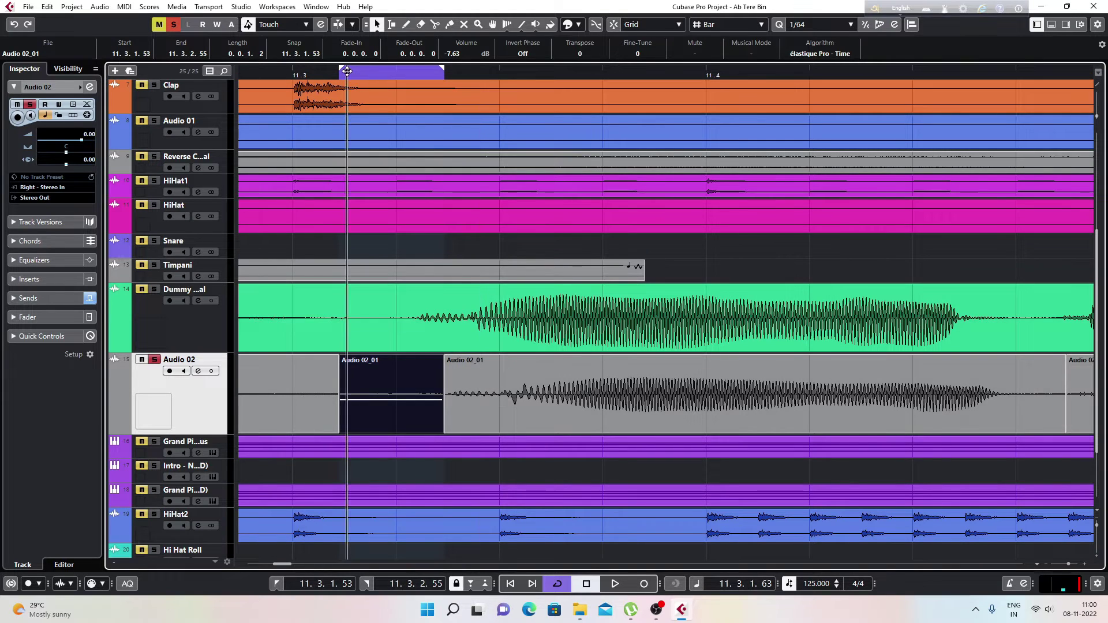
{"action": "key", "text": "space"}
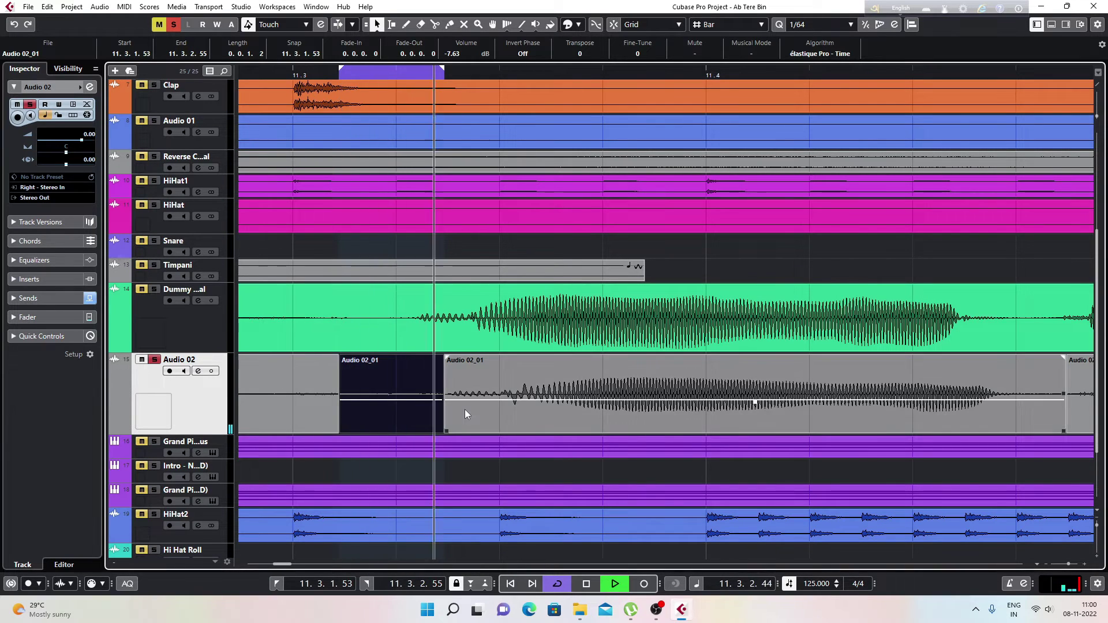
{"action": "key", "text": "space"}
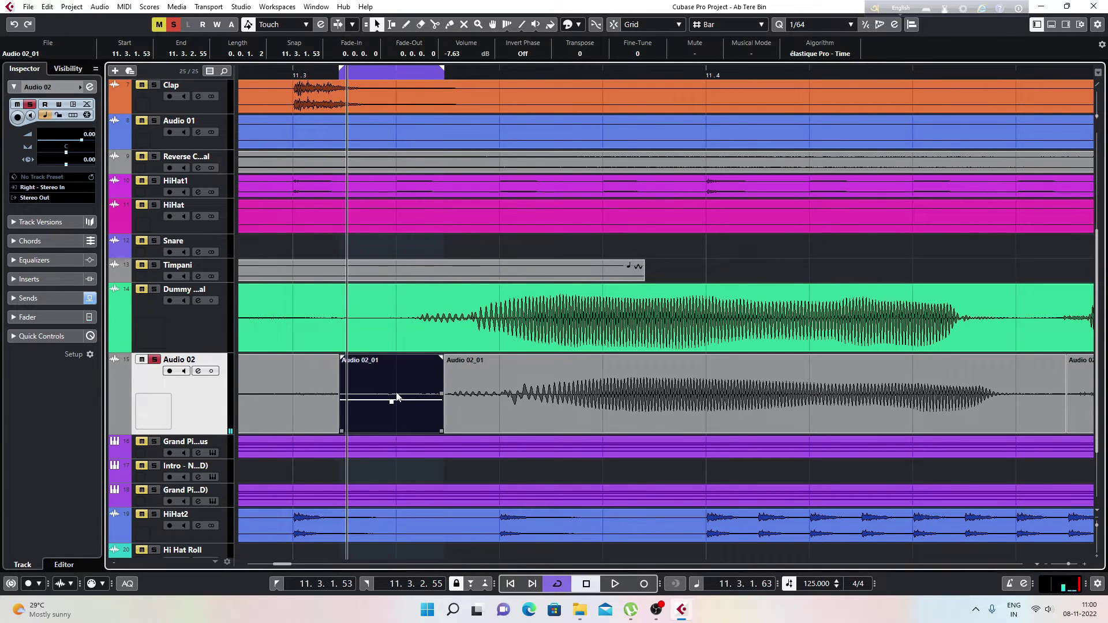
{"action": "key", "text": "Delete"}
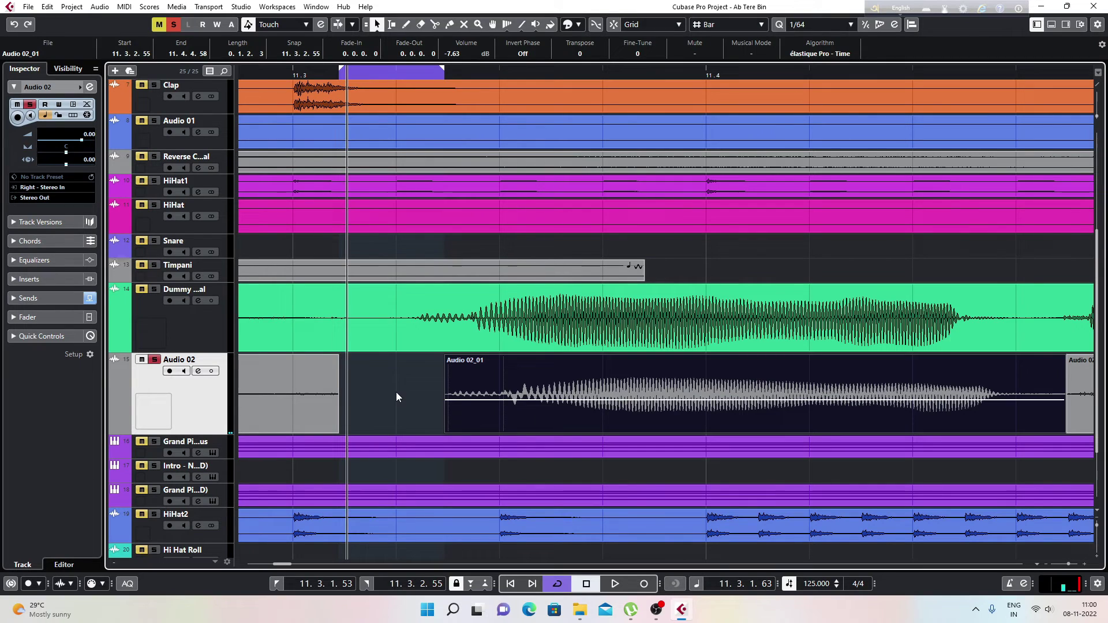
- Move the short Audio 02 event before bar 12 to start at 11.3.2.24, aligned with Dummy Vocal, and add a 0.0.0.11 fade-in
{"action": "left_click_drag", "start_coordinate": [600, 395], "coordinate": [555, 396]}
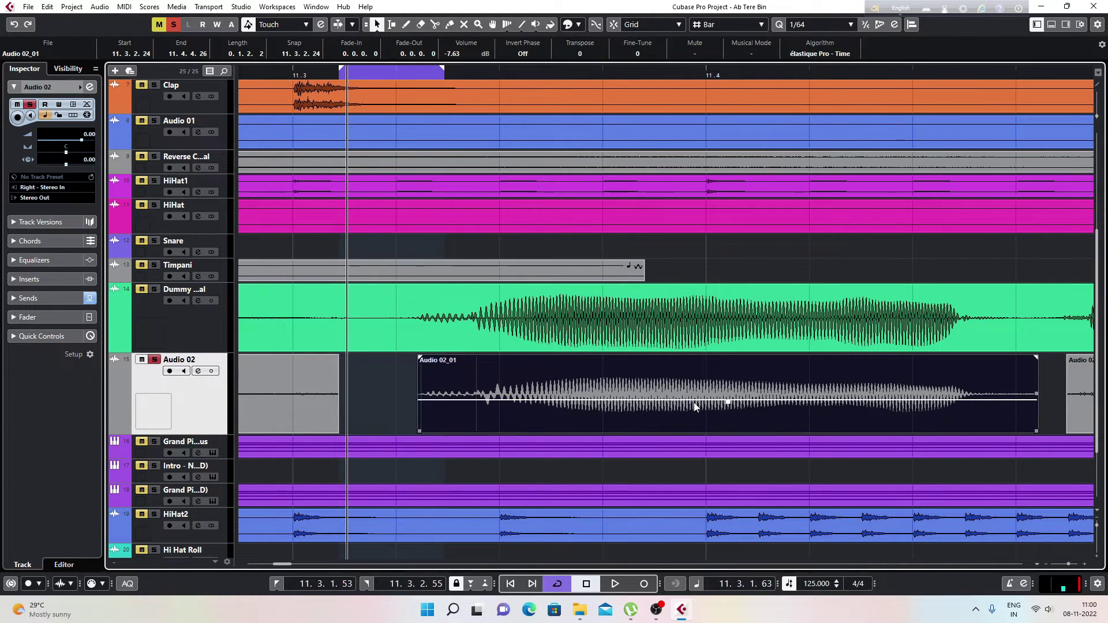
{"action": "left_click_drag", "start_coordinate": [418, 358], "coordinate": [427, 357]}
- Trim the end of the short Audio 02 event before bar 12 to 11.4.3.114 and add a 0.0.0.17 fade-out
{"action": "key", "text": "g"}
{"action": "key", "text": "g"}
{"action": "key", "text": "g"}
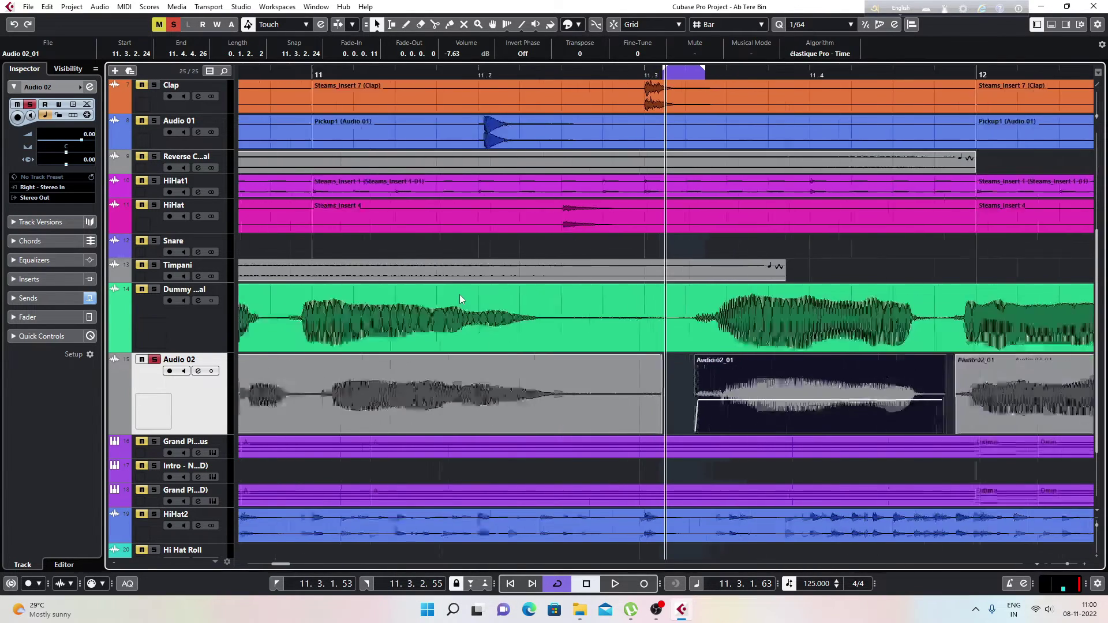
{"action": "key", "text": "g"}
{"action": "key", "text": "g"}
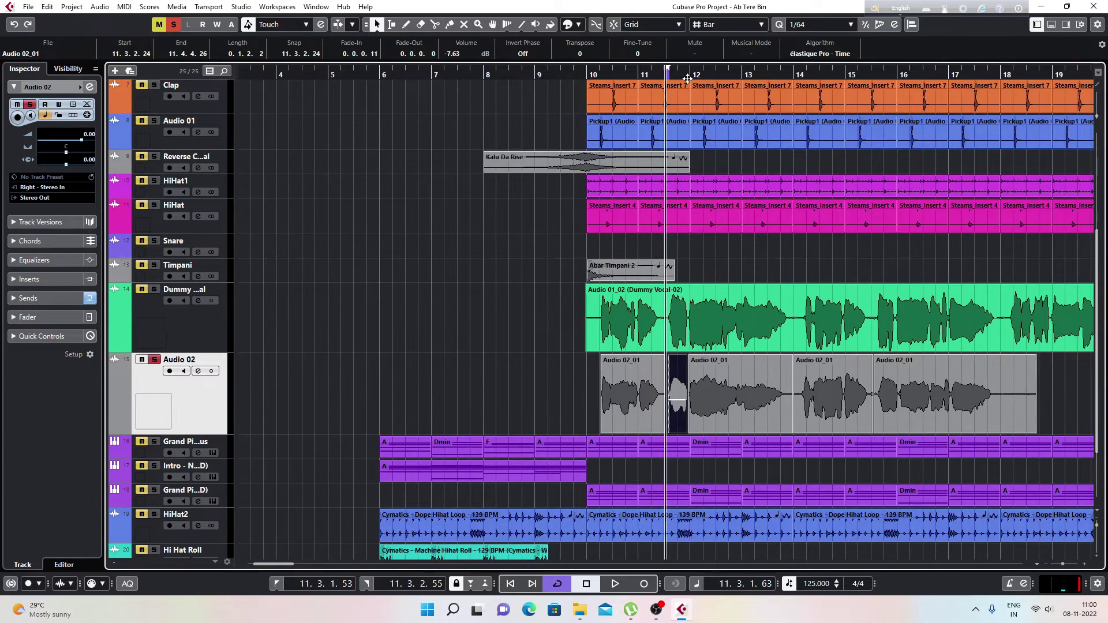
{"action": "left_click_drag", "start_coordinate": [685, 73], "coordinate": [673, 111]}
{"action": "key", "text": "h"}
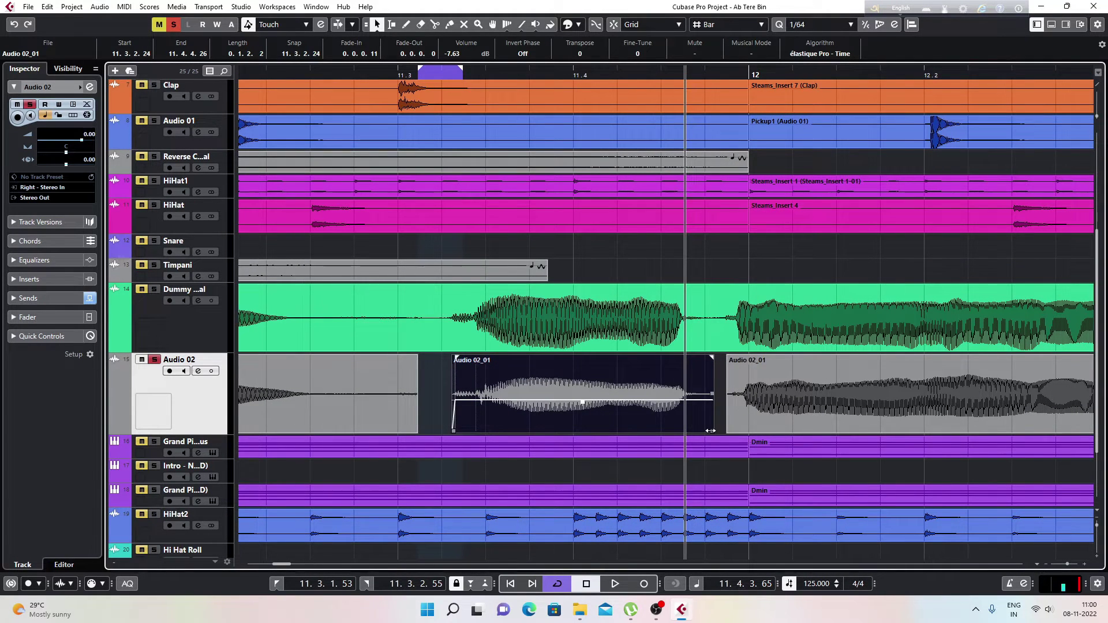
{"action": "left_click_drag", "start_coordinate": [711, 430], "coordinate": [703, 432]}
{"action": "left_click_drag", "start_coordinate": [701, 357], "coordinate": [696, 357]}
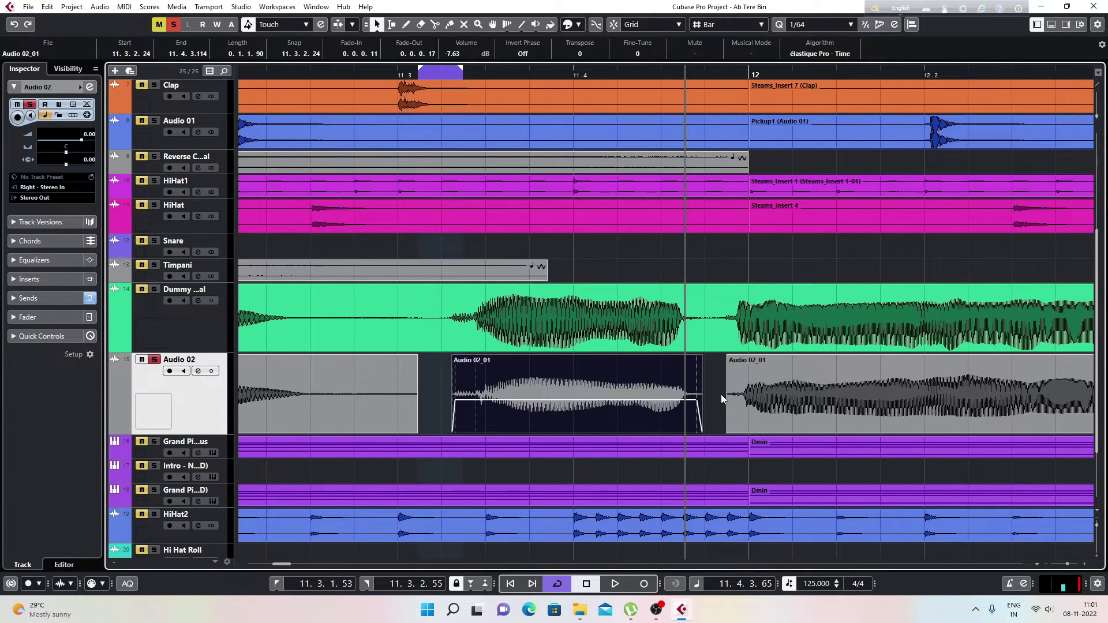
- Shift the Audio 02 event at bar 12 slightly earlier to match Dummy Vocal, ending at 13.4.4.104, and trim its start to 11.4.4.56
{"action": "key", "text": "g"}
{"action": "key", "text": "g"}
{"action": "key", "text": "g"}
{"action": "key", "text": "g"}
{"action": "key", "text": "h"}
{"action": "key", "text": "h"}
{"action": "key", "text": "h"}
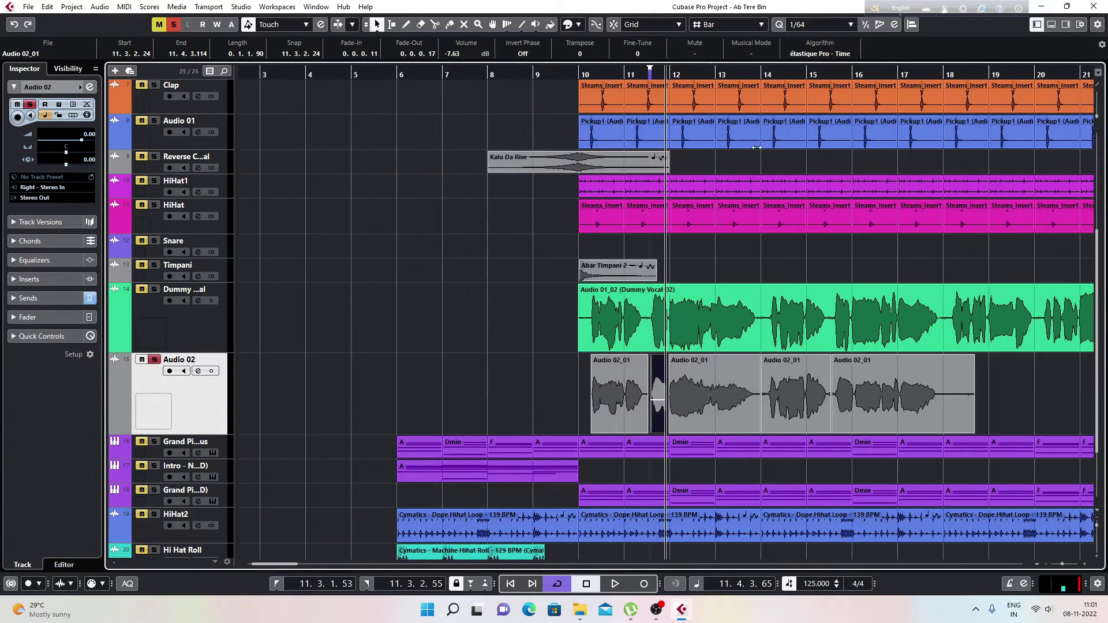
{"action": "key", "text": "h"}
{"action": "key", "text": "h"}
{"action": "key", "text": "h"}
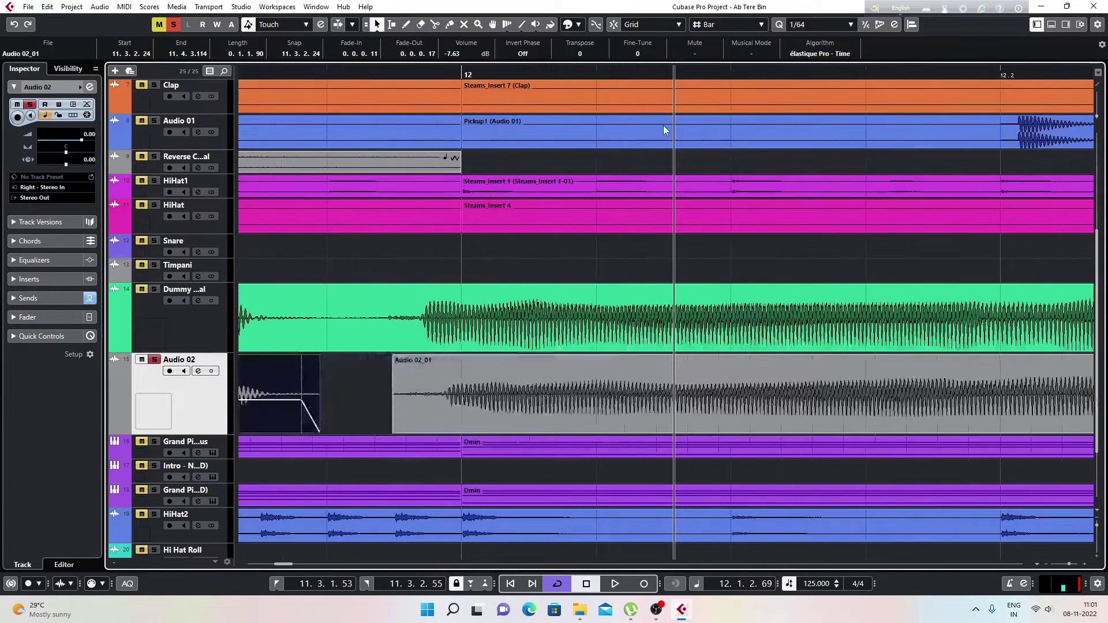
{"action": "mouse_move", "coordinate": [506, 390]}
{"action": "left_mouse_down"}
{"action": "mouse_move", "coordinate": [479, 389]}
{"action": "mouse_move", "coordinate": [489, 390]}
{"action": "left_mouse_up"}
{"action": "left_click_drag", "start_coordinate": [377, 430], "coordinate": [392, 432]}
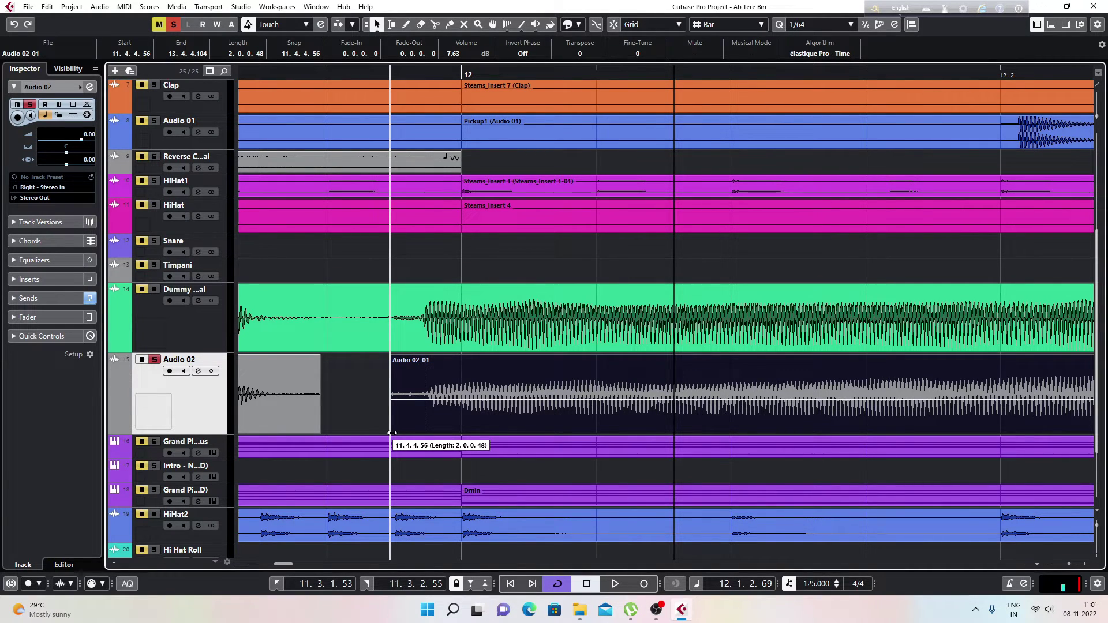
{"action": "left_click_drag", "start_coordinate": [392, 433], "coordinate": [393, 432]}
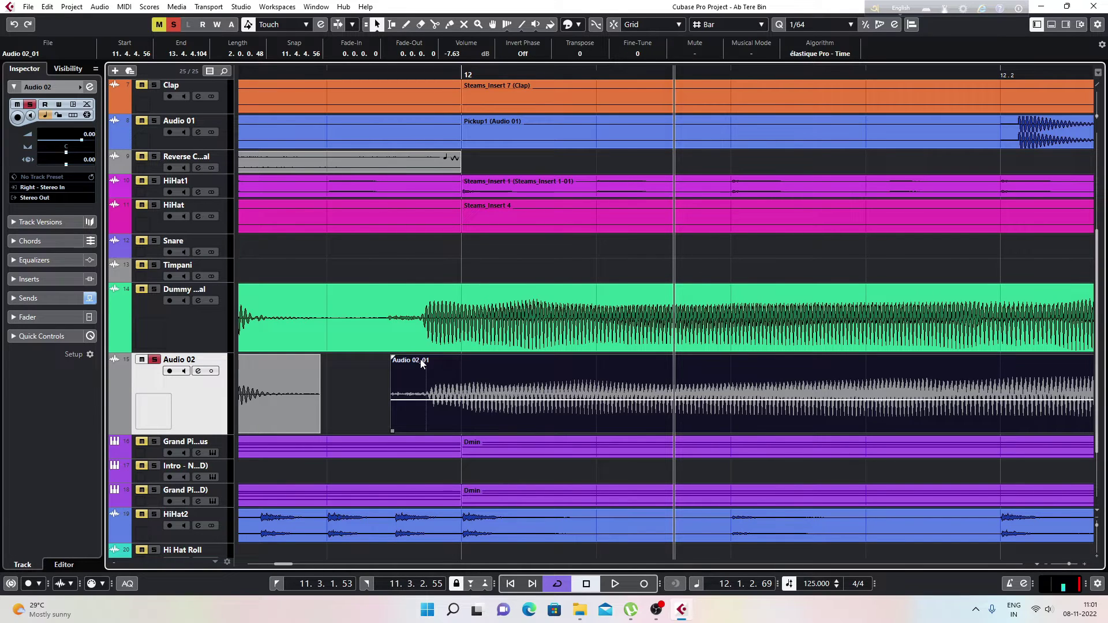
- Try deleting the short Audio 02 event before bar 12 and extending the following event's start back to 11.3.2.11, and undo both changes
{"action": "key", "text": "g"}
{"action": "key", "text": "g"}
{"action": "key", "text": "g"}
{"action": "key", "text": "g"}
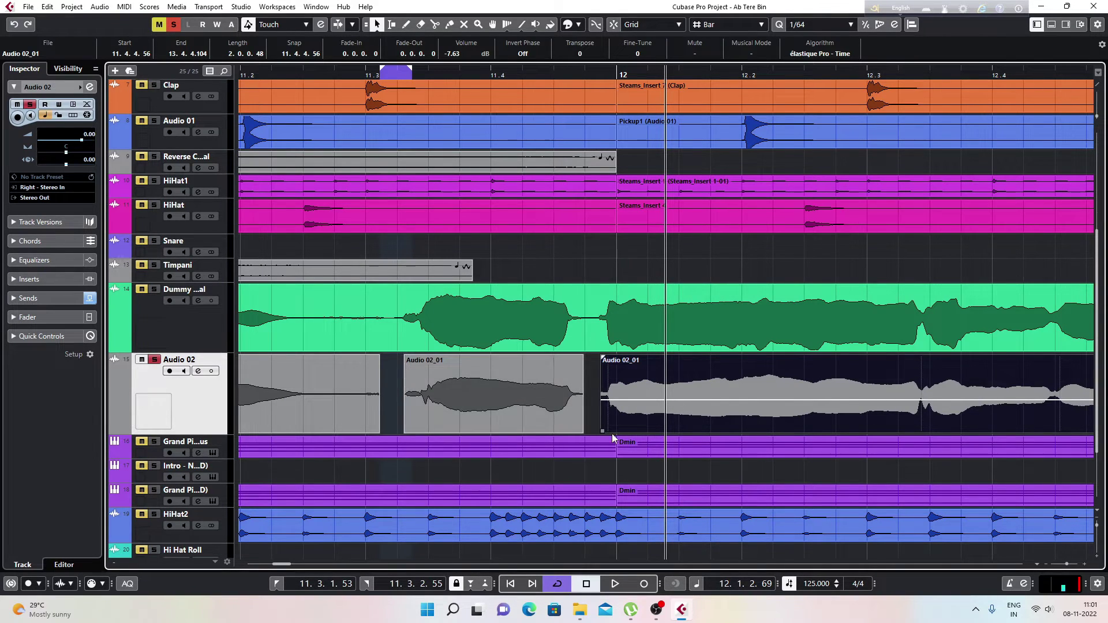
{"action": "left_click", "coordinate": [553, 410]}
{"action": "key", "text": "Delete"}
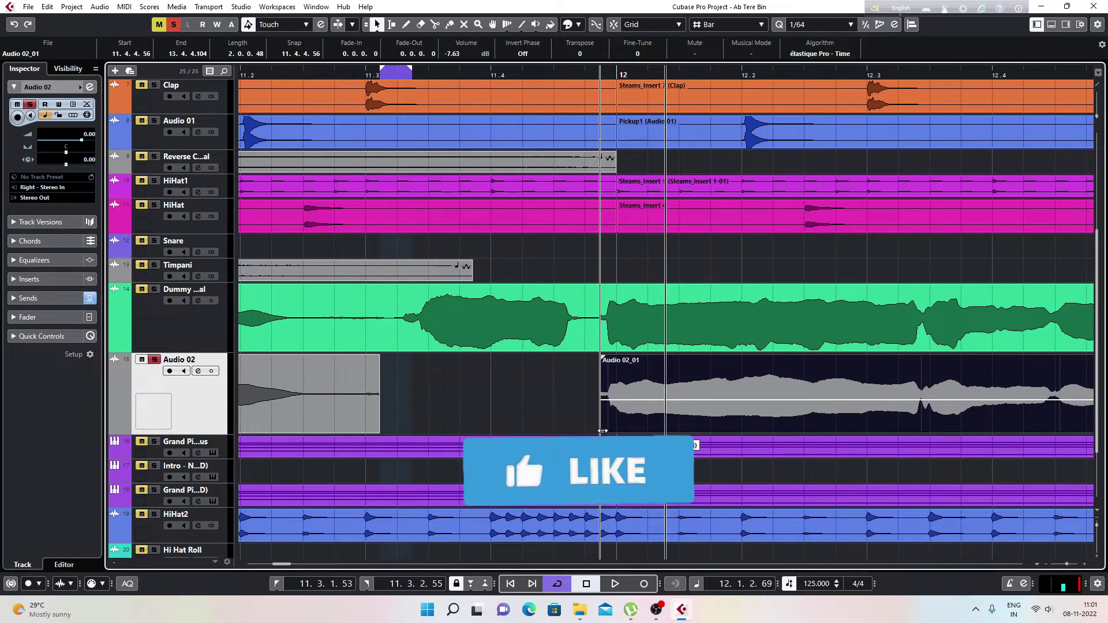
{"action": "left_click_drag", "start_coordinate": [602, 430], "coordinate": [402, 429]}
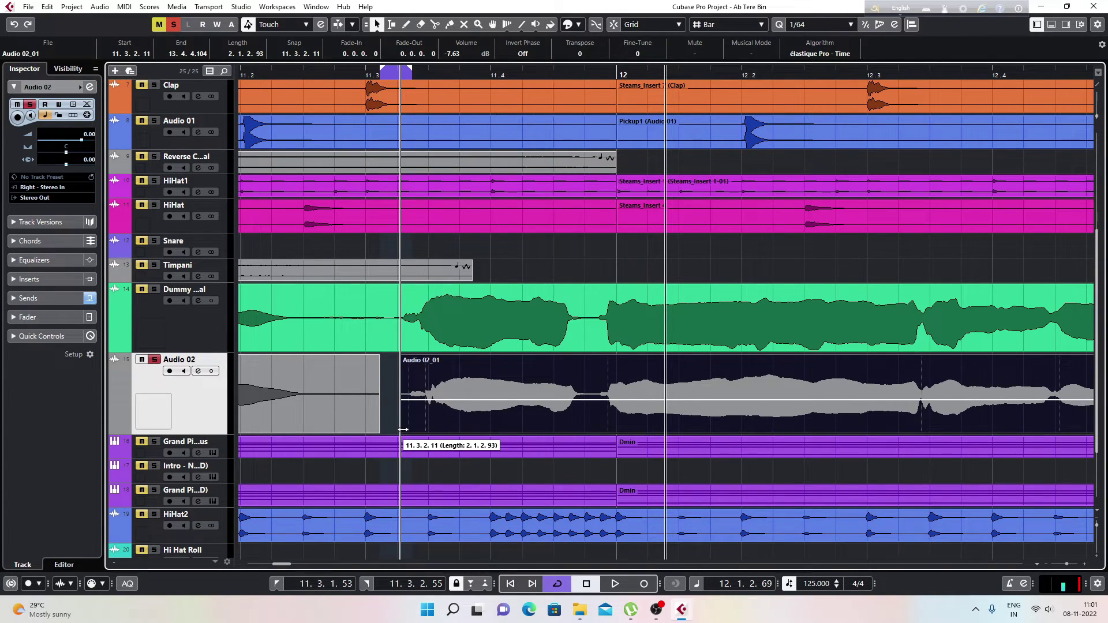
{"action": "left_click_drag", "start_coordinate": [402, 430], "coordinate": [402, 430]}
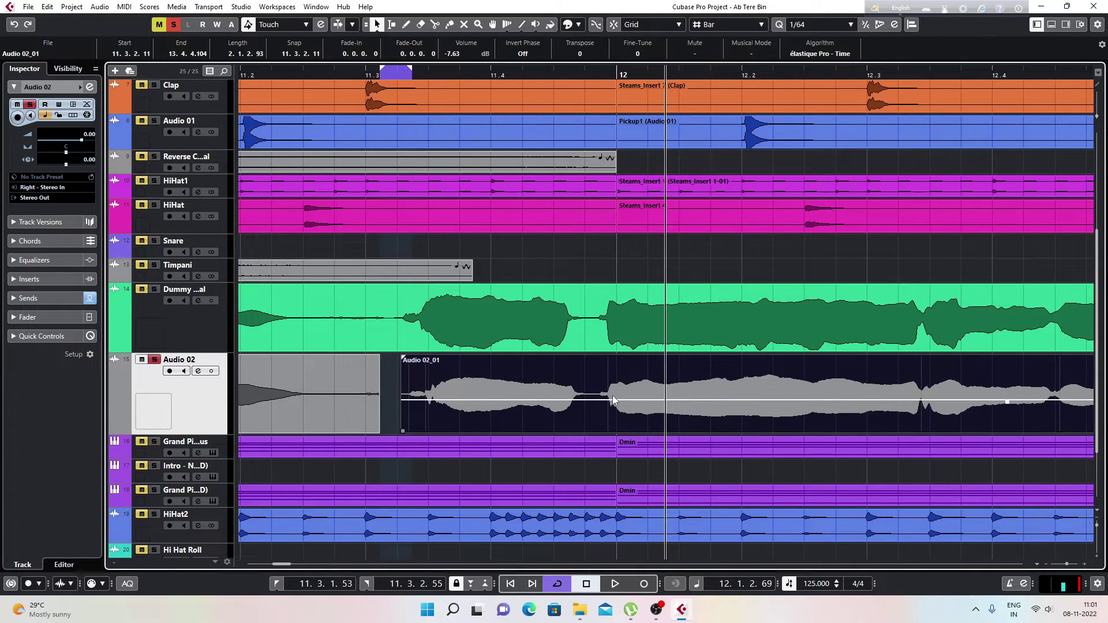
{"action": "key", "text": "ctrl+z"}
{"action": "key", "text": "ctrl+z"}
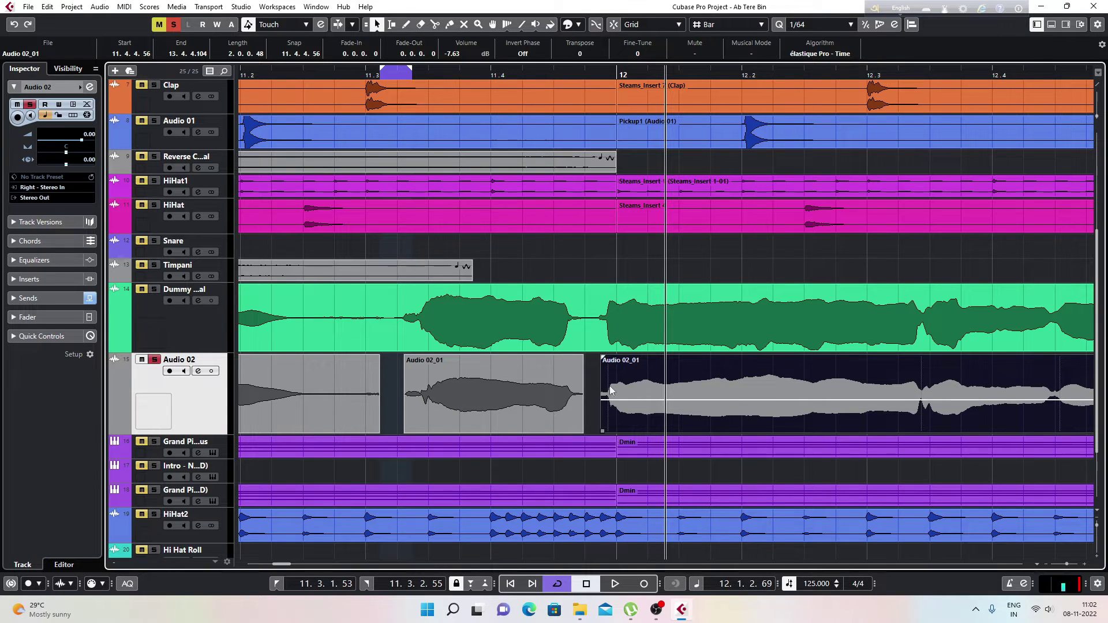
- Resize the Audio 02 event at bar 12 to run from 11.4.4.38 to 13.4.2.53, with a 0.0.0.27 fade-in and a 0.0.0.108 fade-out
{"action": "left_click_drag", "start_coordinate": [604, 431], "coordinate": [600, 431]}
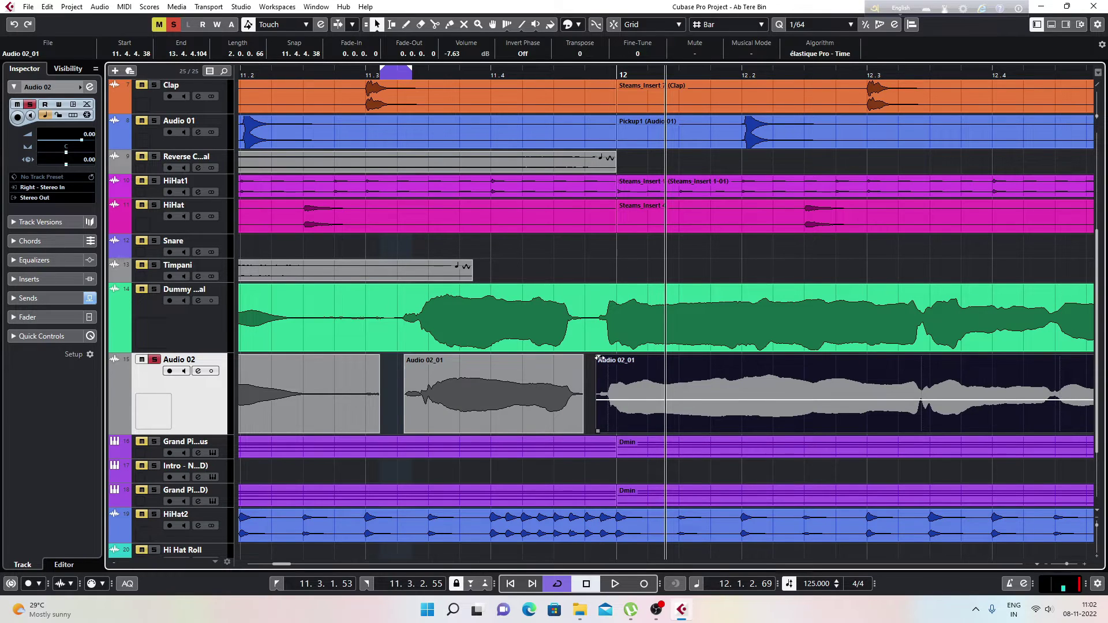
{"action": "left_click_drag", "start_coordinate": [598, 357], "coordinate": [605, 358]}
{"action": "key", "text": "g"}
{"action": "key", "text": "g"}
{"action": "key", "text": "g"}
{"action": "key", "text": "g"}
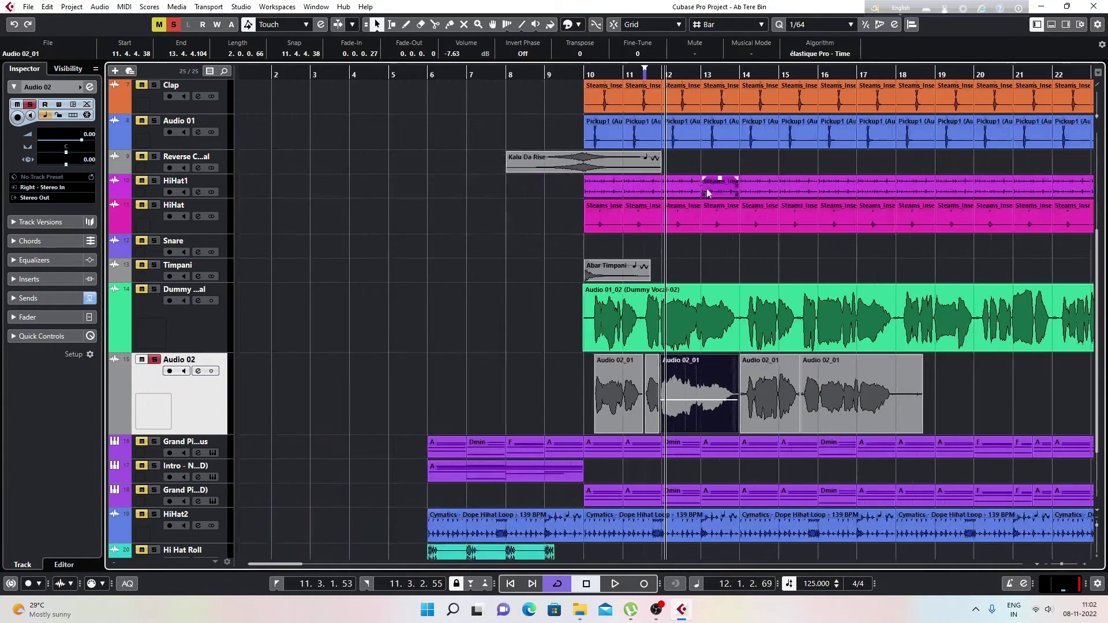
{"action": "left_click_drag", "start_coordinate": [737, 75], "coordinate": [730, 106]}
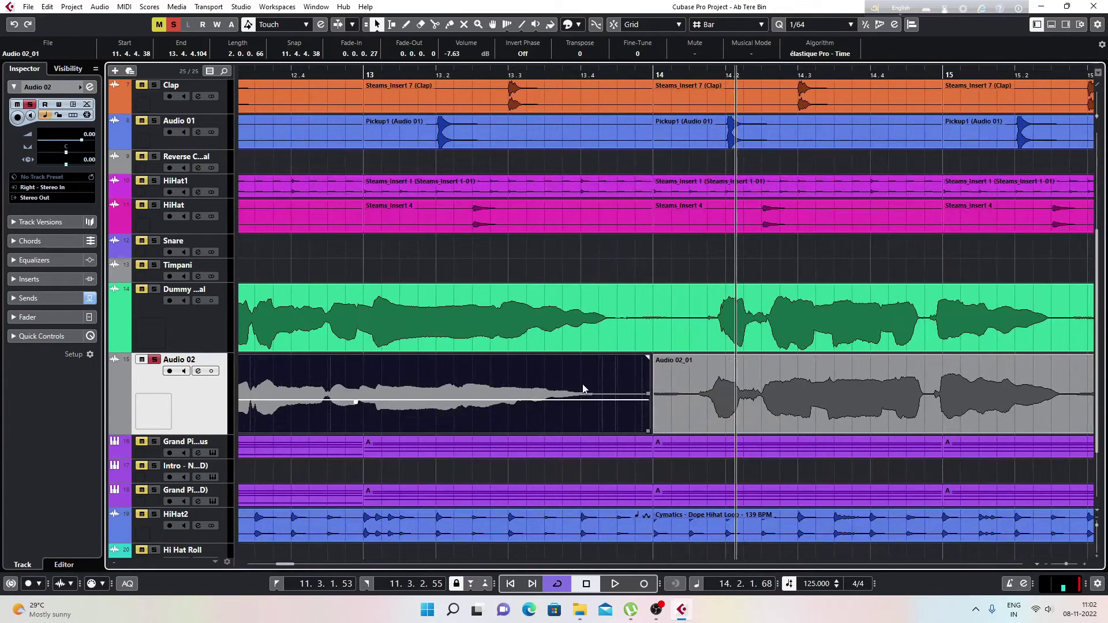
{"action": "left_click_drag", "start_coordinate": [649, 430], "coordinate": [607, 430]}
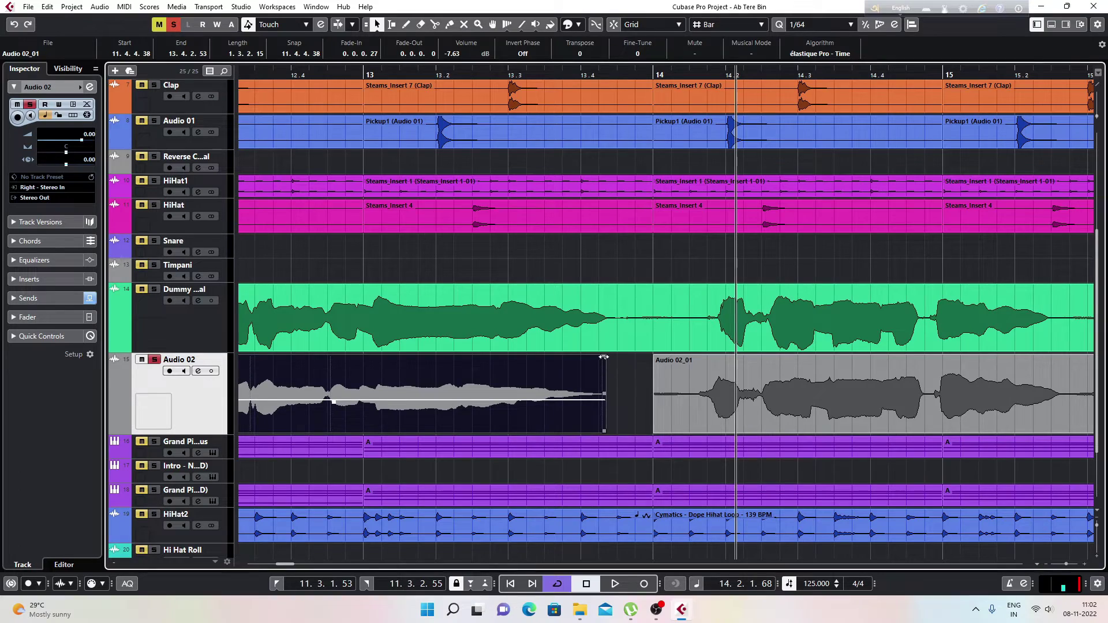
{"action": "left_click_drag", "start_coordinate": [603, 358], "coordinate": [589, 359]}
- Try gluing the short Audio 02 event before bar 12 and the bar 12 event into one part
{"action": "key", "text": "g"}
{"action": "key", "text": "g"}
{"action": "key", "text": "g"}
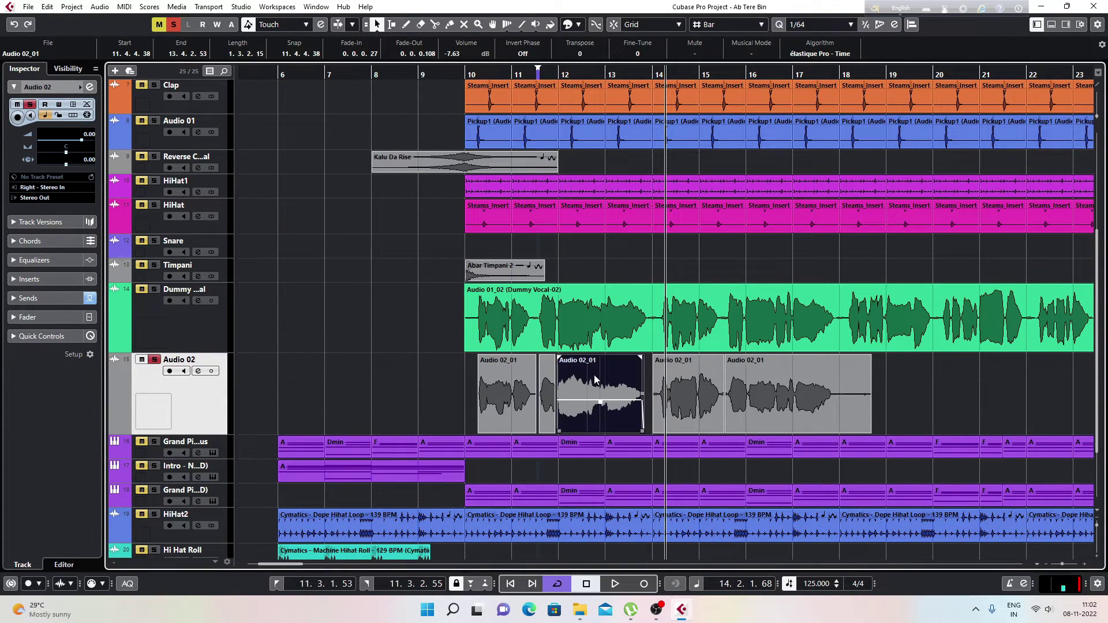
{"action": "left_click", "coordinate": [550, 379], "text": "shift"}
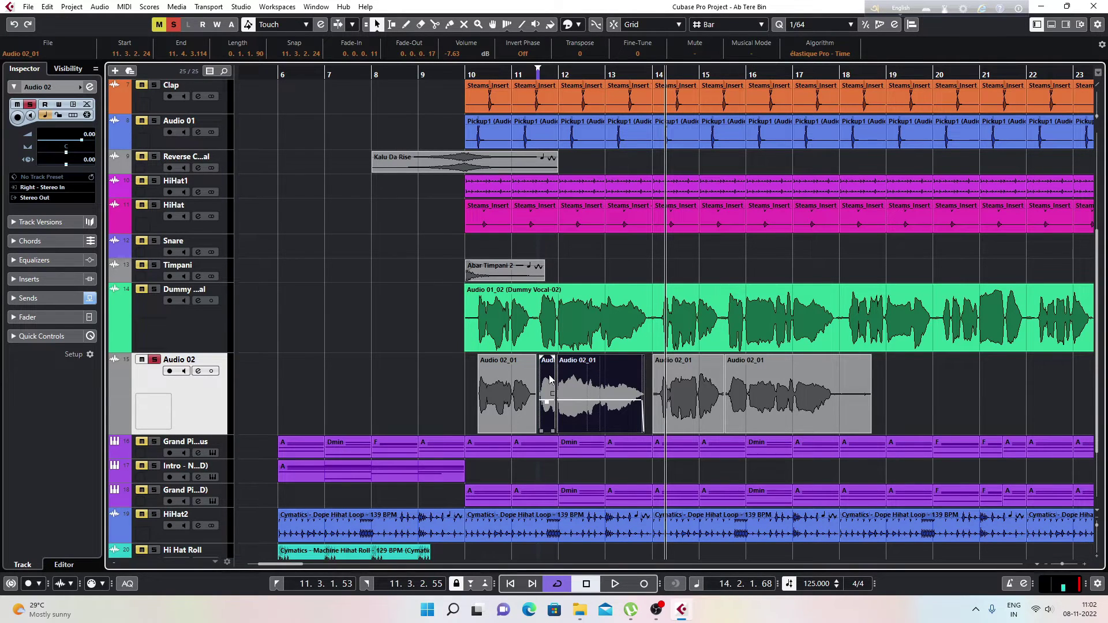
{"action": "left_click", "coordinate": [451, 25]}
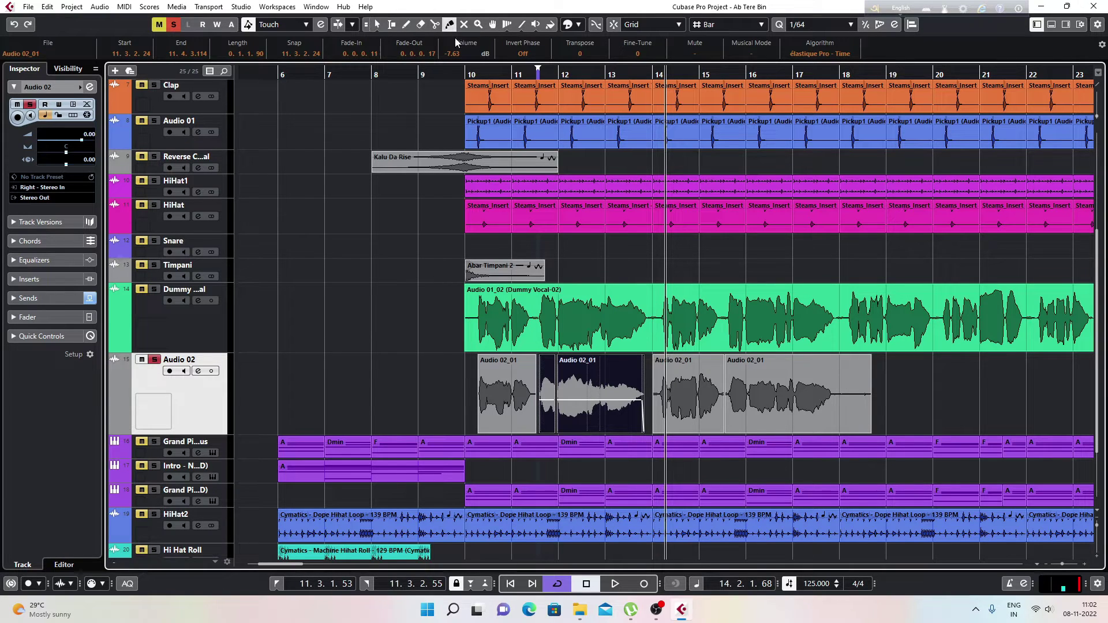
{"action": "left_click", "coordinate": [569, 375]}
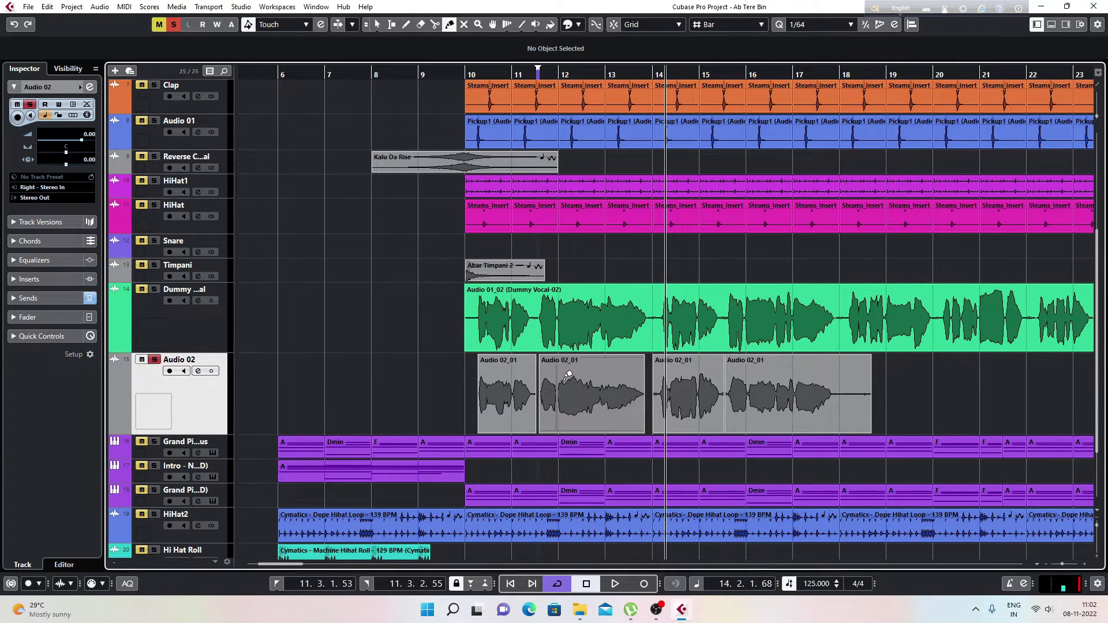
{"action": "key", "text": "1"}
{"action": "left_click", "coordinate": [582, 404]}
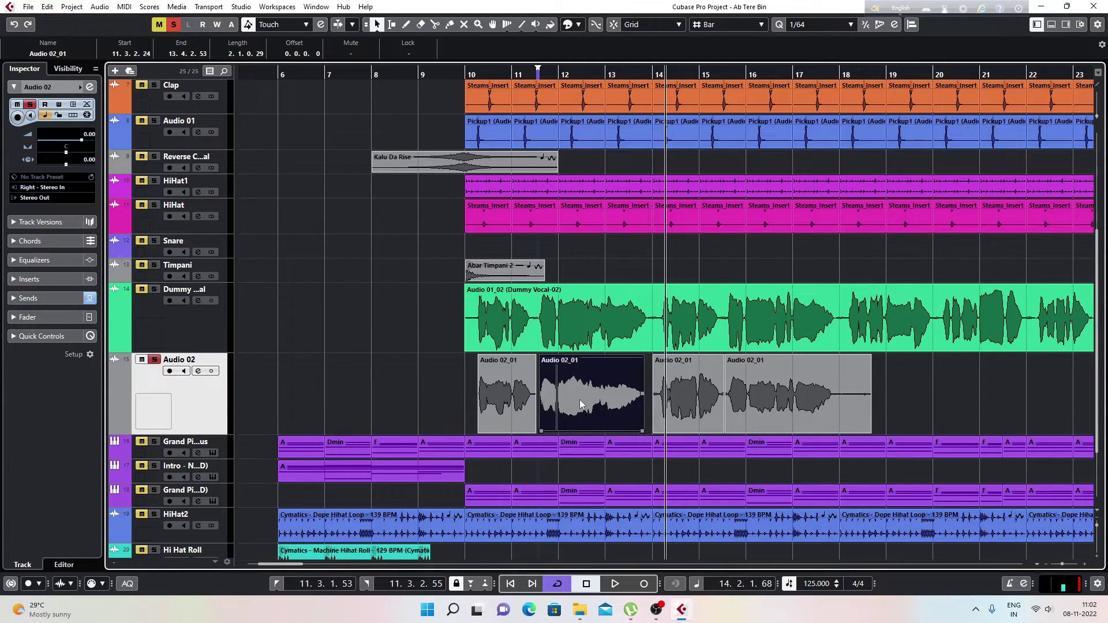
{"action": "left_click", "coordinate": [579, 399]}
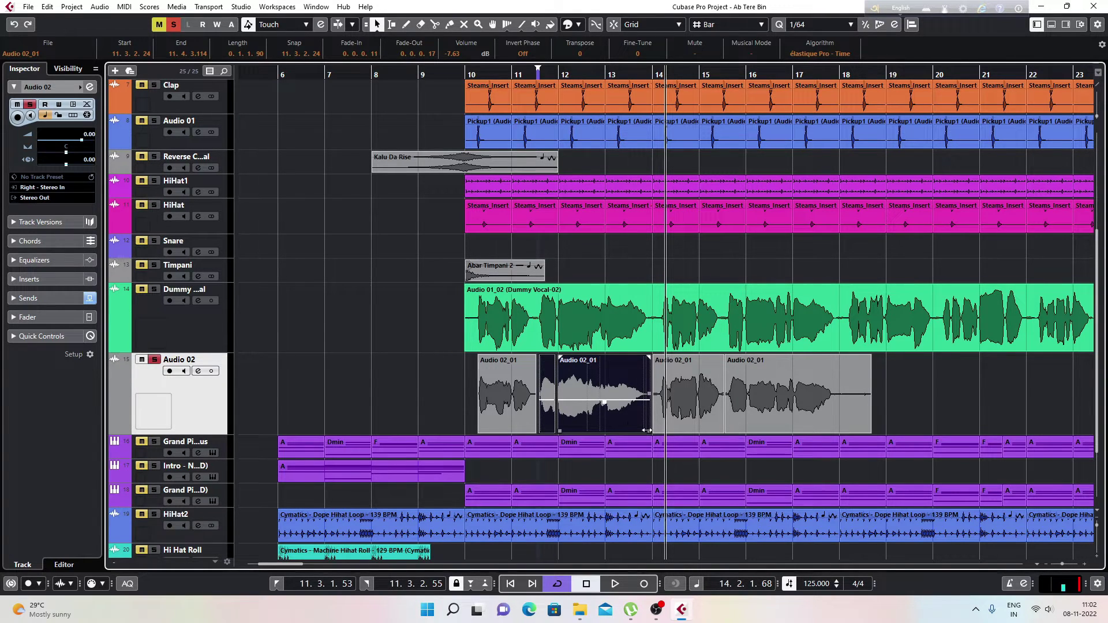
- Try shortening the two selected Audio 02 events together and undo it, and try longer fade-outs, 0.0.0.81 on the first, before resetting them
{"action": "left_click_drag", "start_coordinate": [647, 430], "coordinate": [645, 429]}
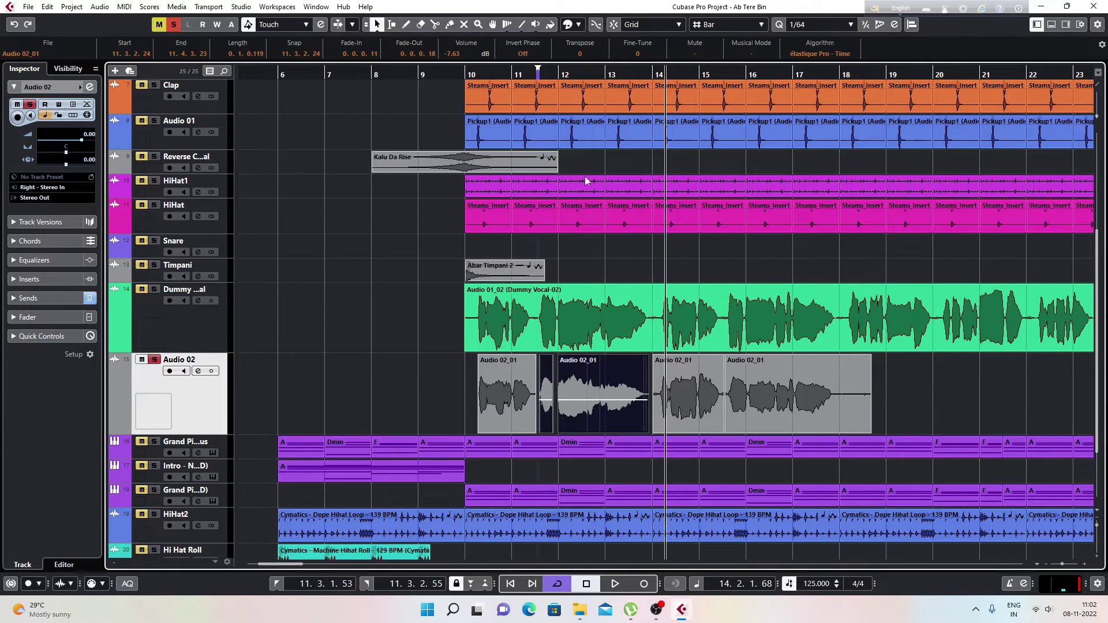
{"action": "key", "text": "ctrl+z"}
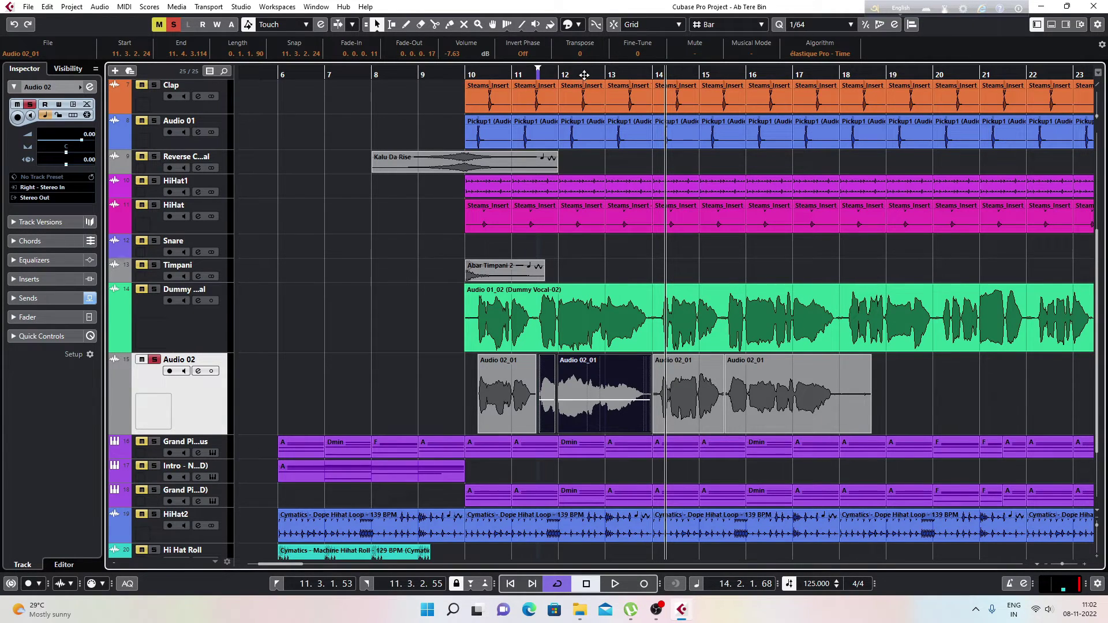
{"action": "left_click_drag", "start_coordinate": [583, 73], "coordinate": [581, 98]}
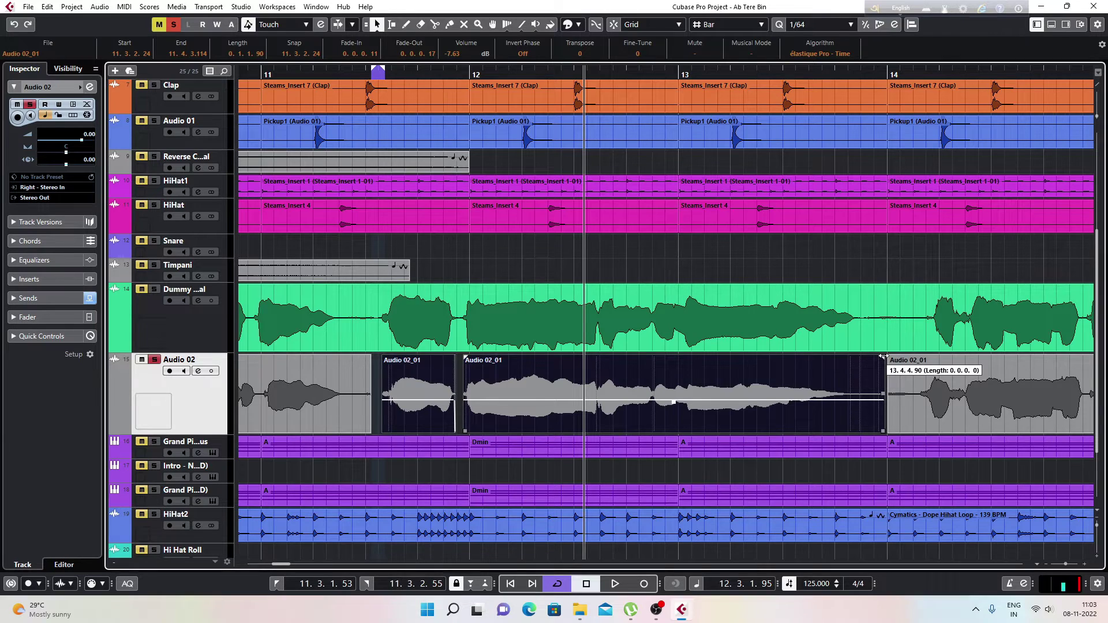
{"action": "left_click_drag", "start_coordinate": [883, 357], "coordinate": [877, 357]}
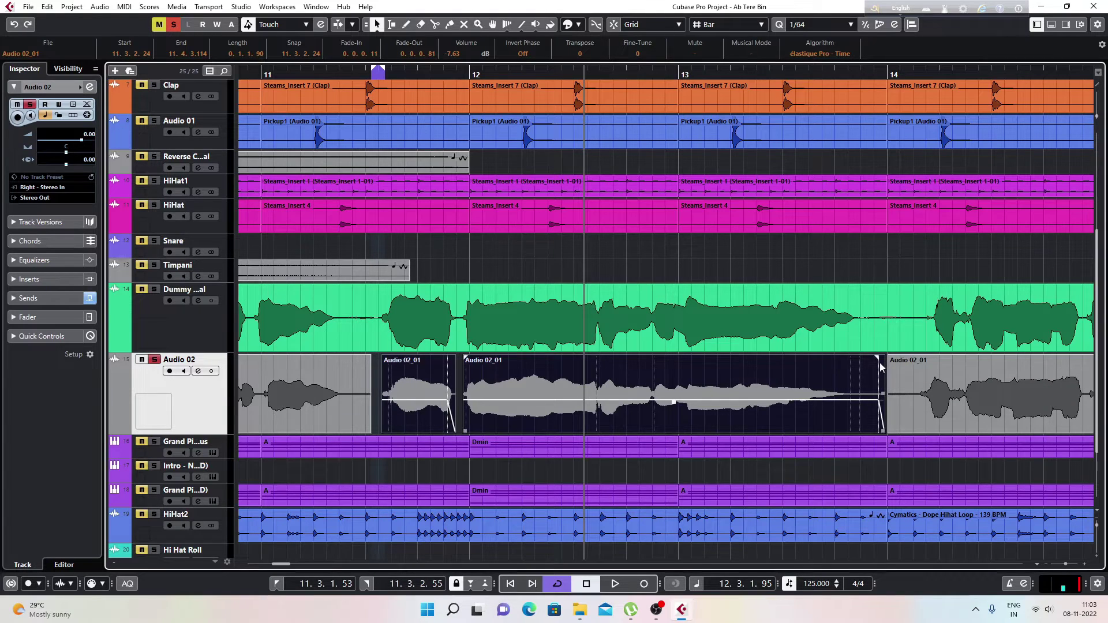
{"action": "left_click_drag", "start_coordinate": [878, 357], "coordinate": [885, 358]}
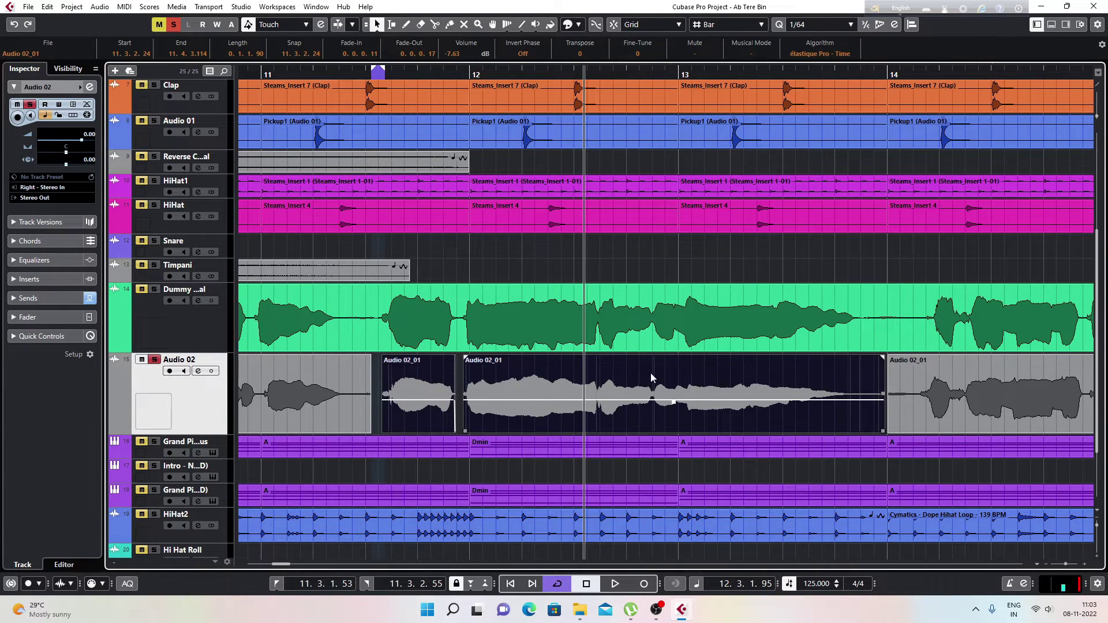
- Shorten the Audio 02 event at bar 12 to end at 13.4.2.118 and give it a 0.0.0.112 fade-out
{"action": "left_click", "coordinate": [569, 388]}
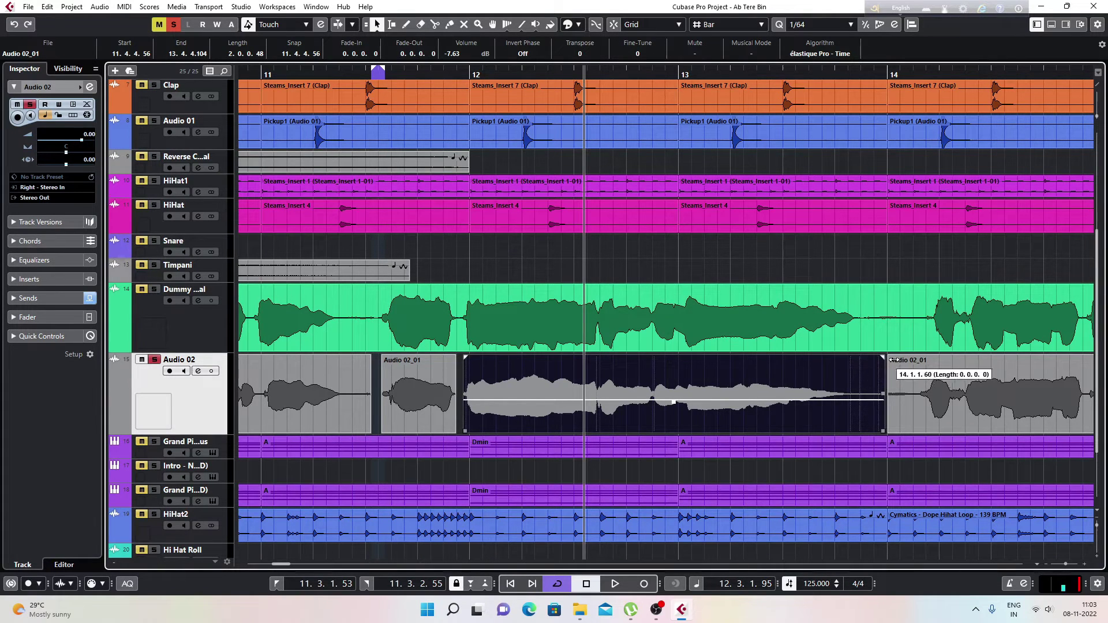
{"action": "left_click_drag", "start_coordinate": [882, 431], "coordinate": [859, 424]}
{"action": "left_click_drag", "start_coordinate": [859, 356], "coordinate": [849, 356]}
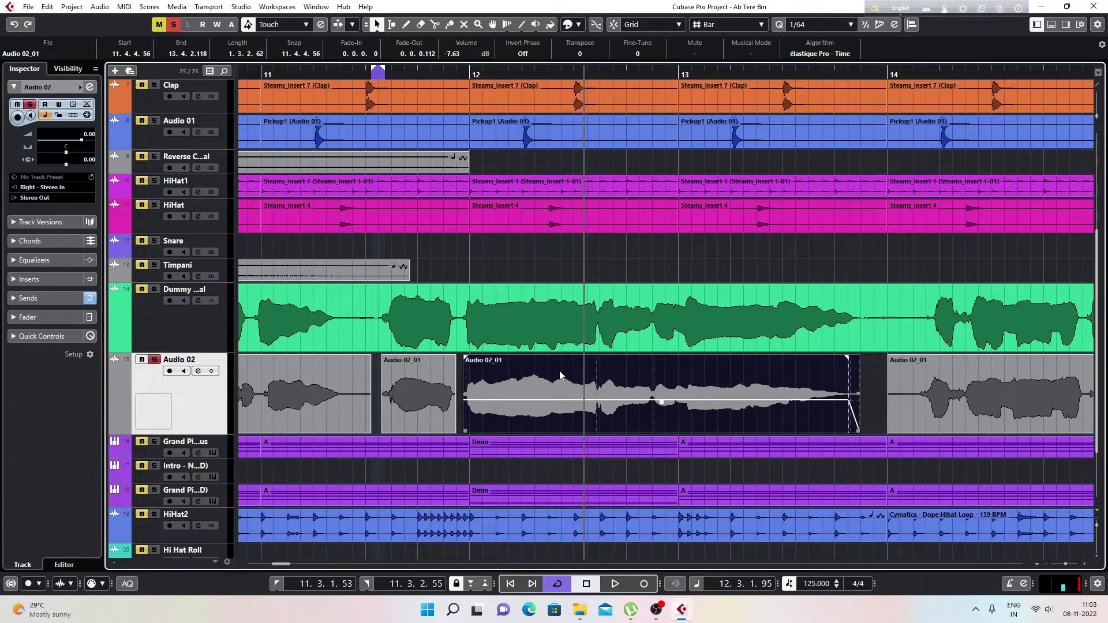
- Try bouncing the two Audio 02 events around bar 12 into one event with Bounce Selection, replacing the originals, and undo the bounce
{"action": "left_click", "coordinate": [427, 387], "text": "shift"}
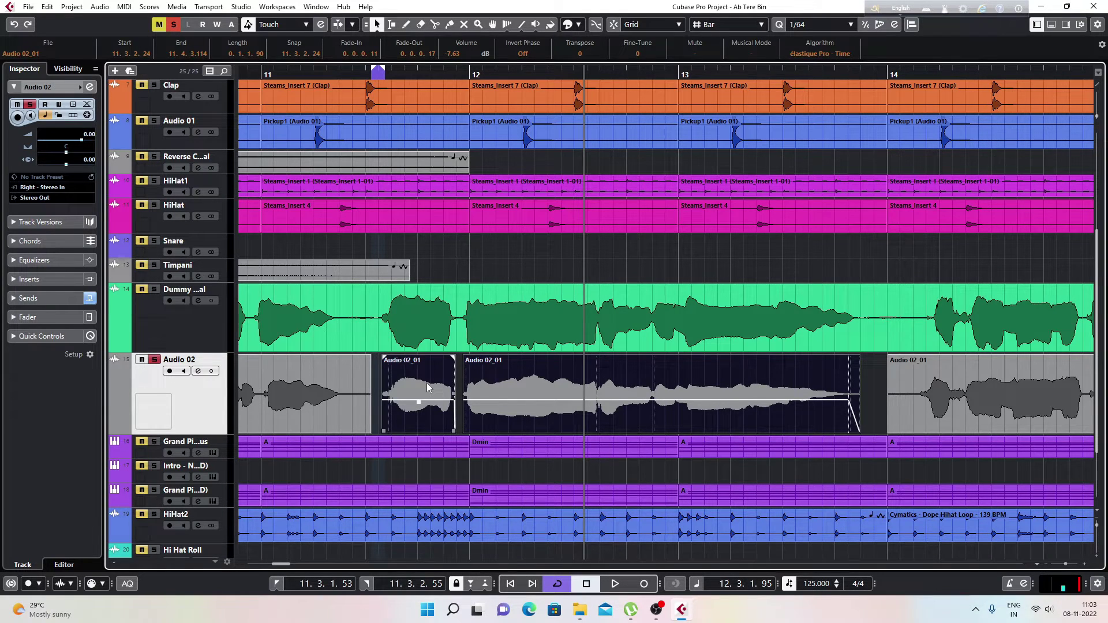
{"action": "key", "text": "ctrl+b"}
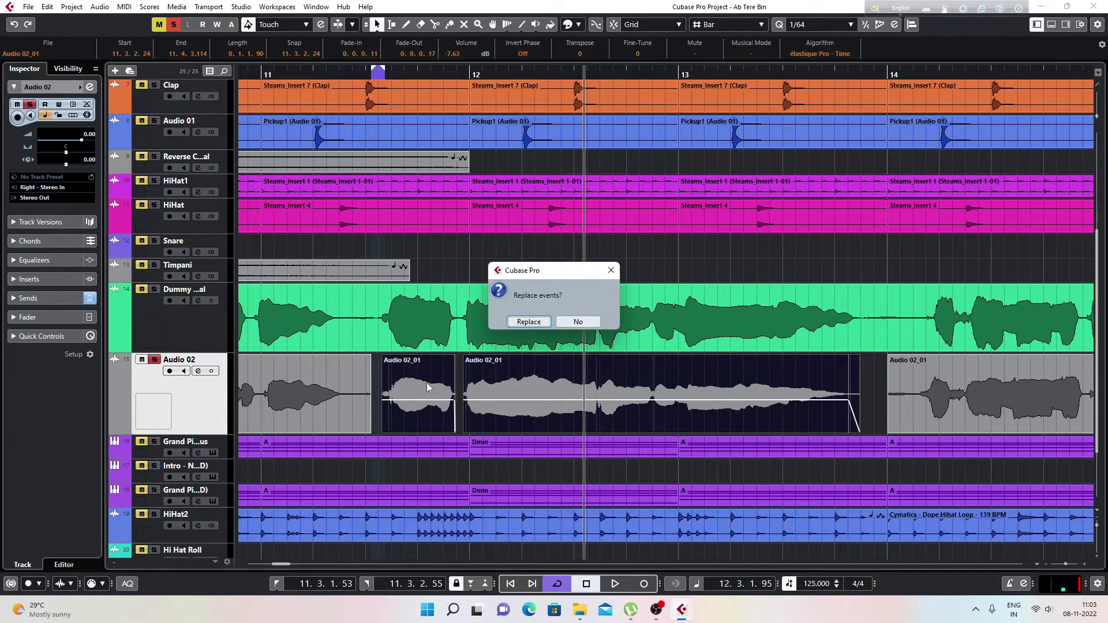
{"action": "left_click", "coordinate": [529, 322]}
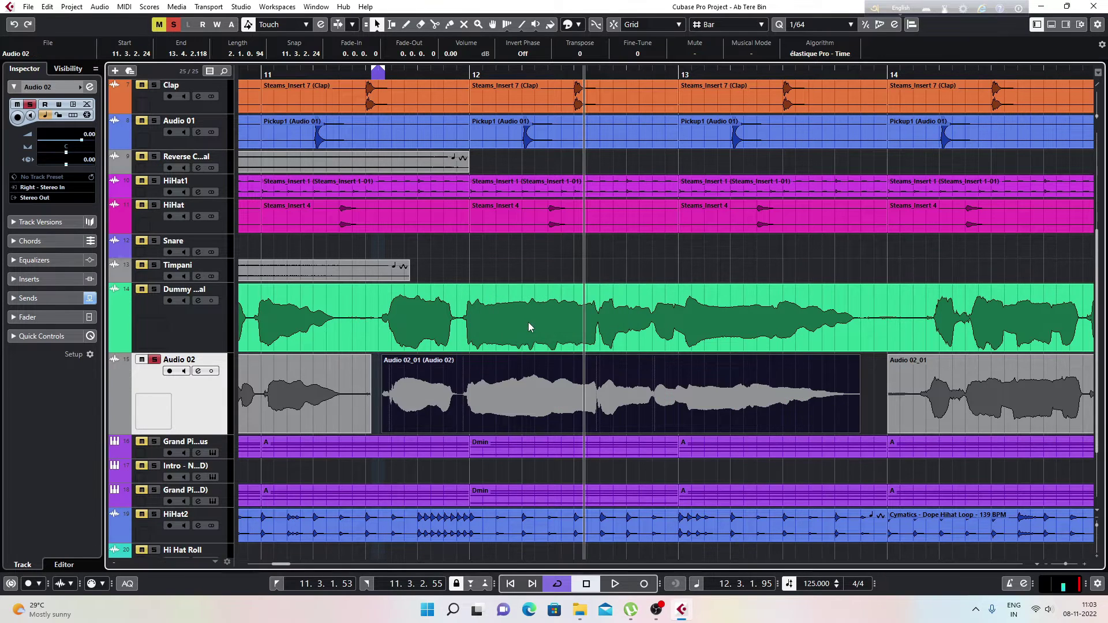
{"action": "left_click", "coordinate": [81, 8]}
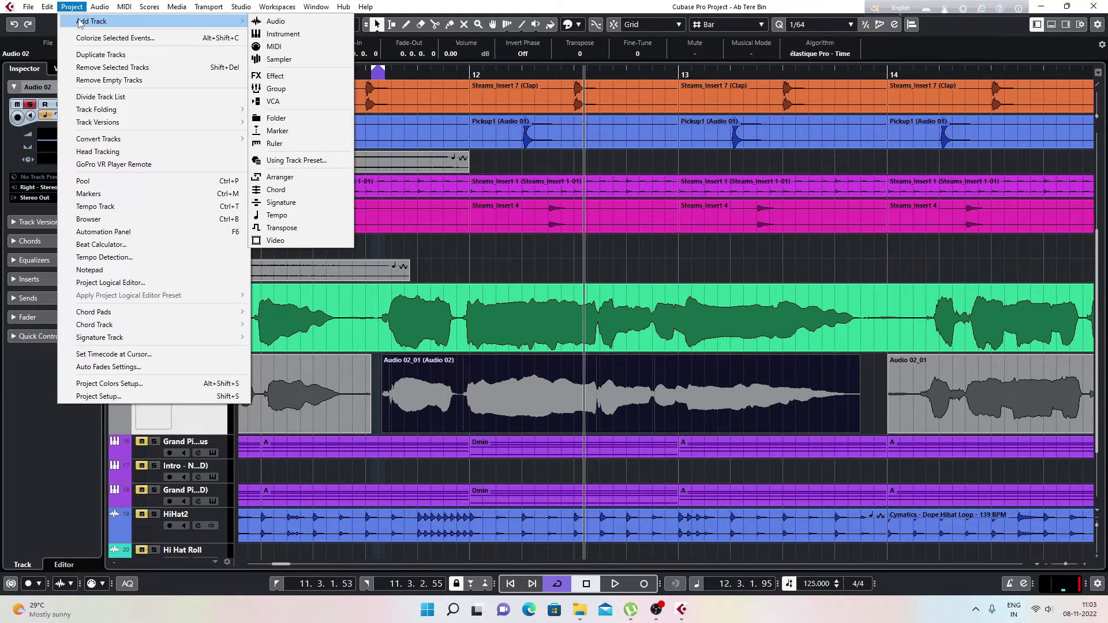
{"action": "left_click", "coordinate": [74, 7]}
{"action": "left_click", "coordinate": [100, 6]}
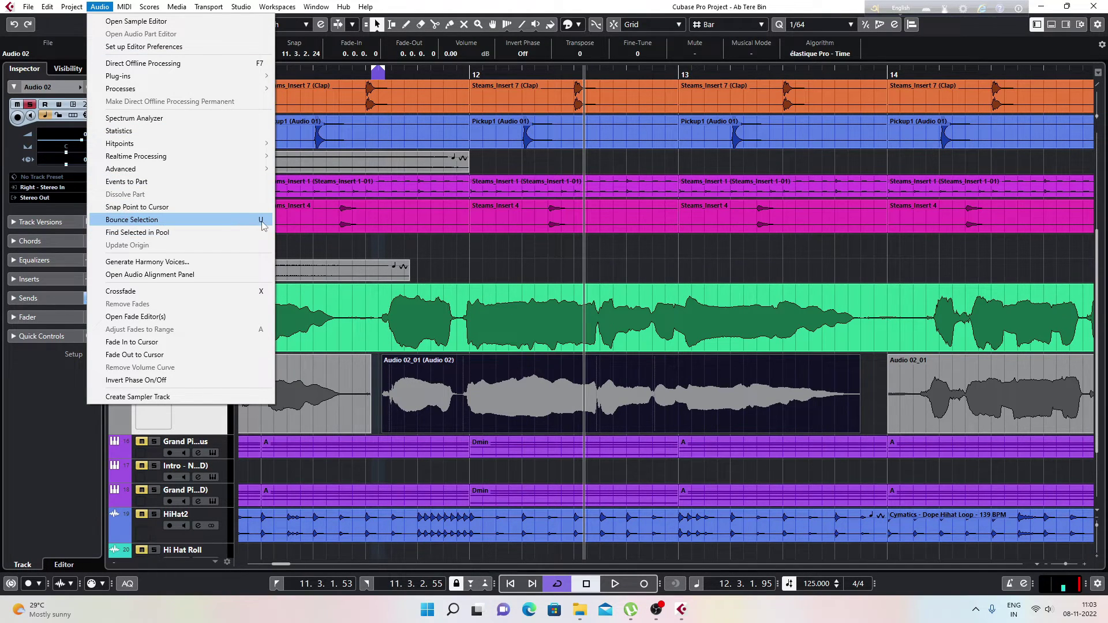
{"action": "left_click", "coordinate": [504, 380]}
{"action": "key", "text": "ctrl+z"}
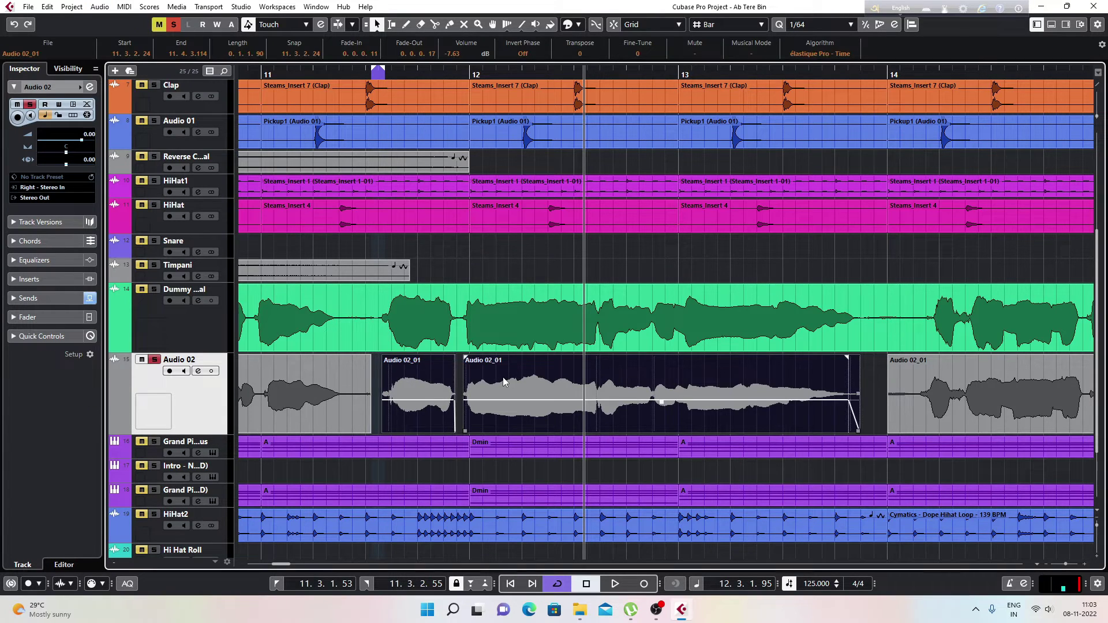
- Bounce the short Audio 02 event before bar 12 together with the bar 12 event, replacing both with a single event
{"action": "left_click", "coordinate": [641, 379]}
{"action": "left_click", "coordinate": [581, 376]}
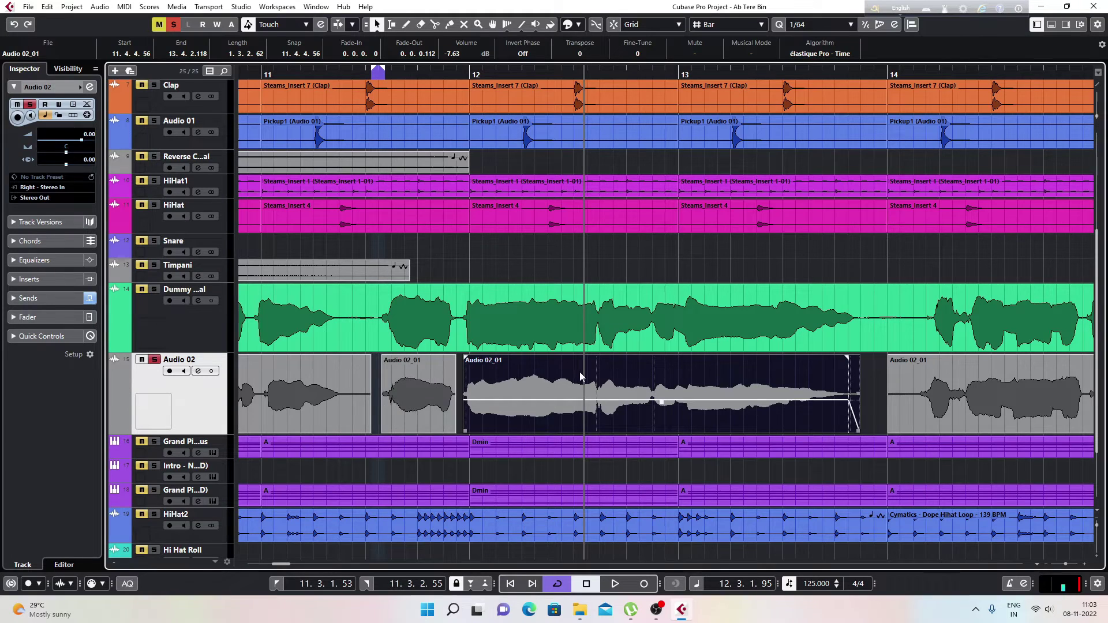
{"action": "left_click", "coordinate": [432, 386]}
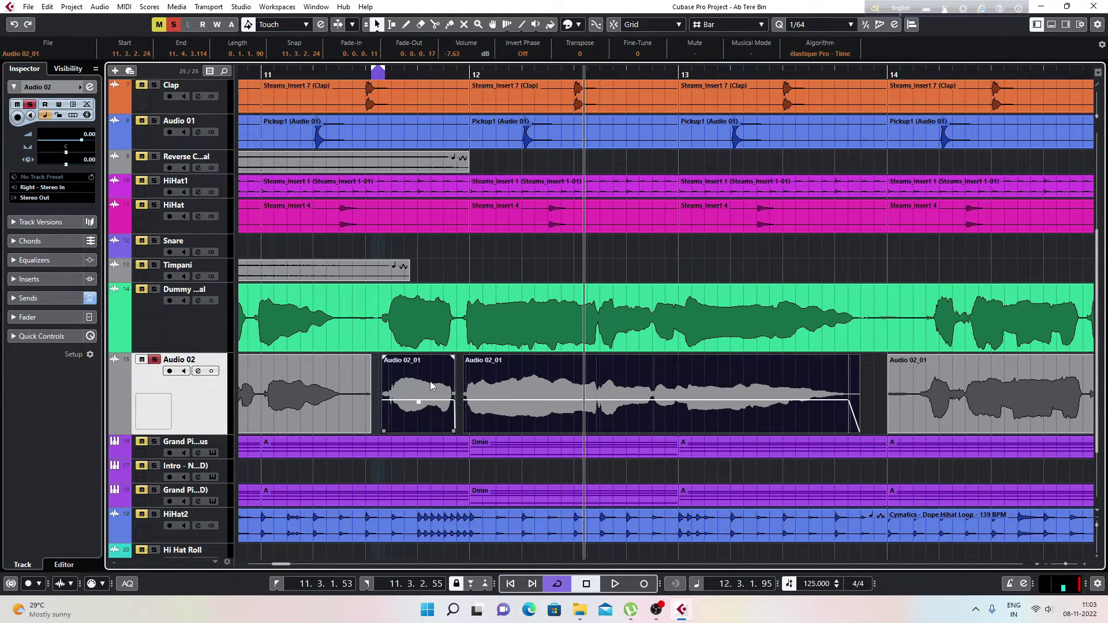
{"action": "key", "text": "ctrl+b"}
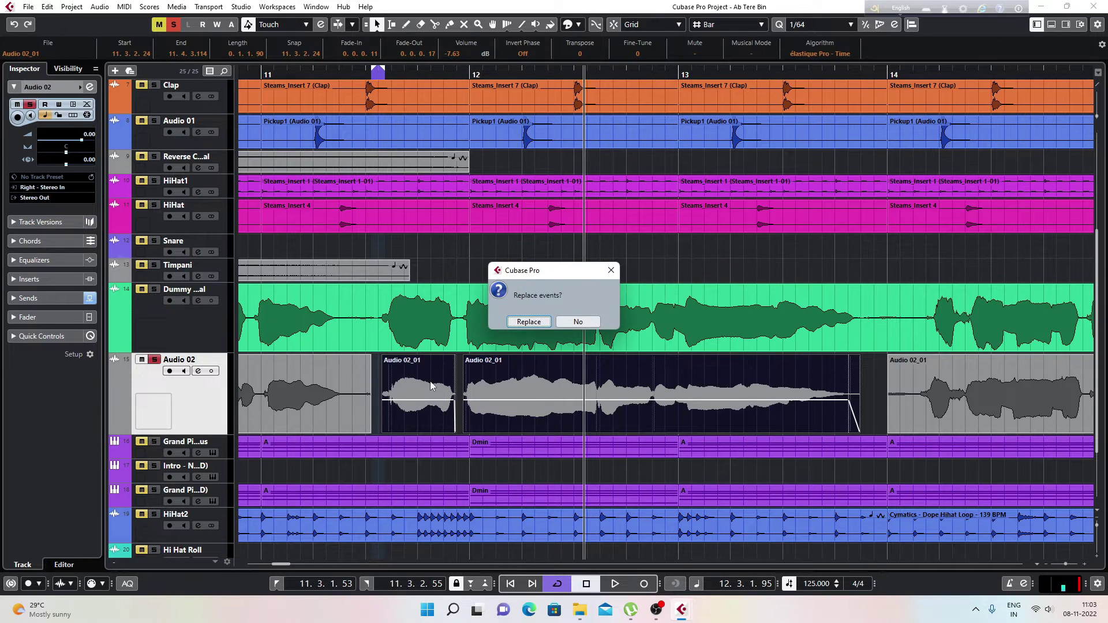
{"action": "left_click", "coordinate": [527, 322]}
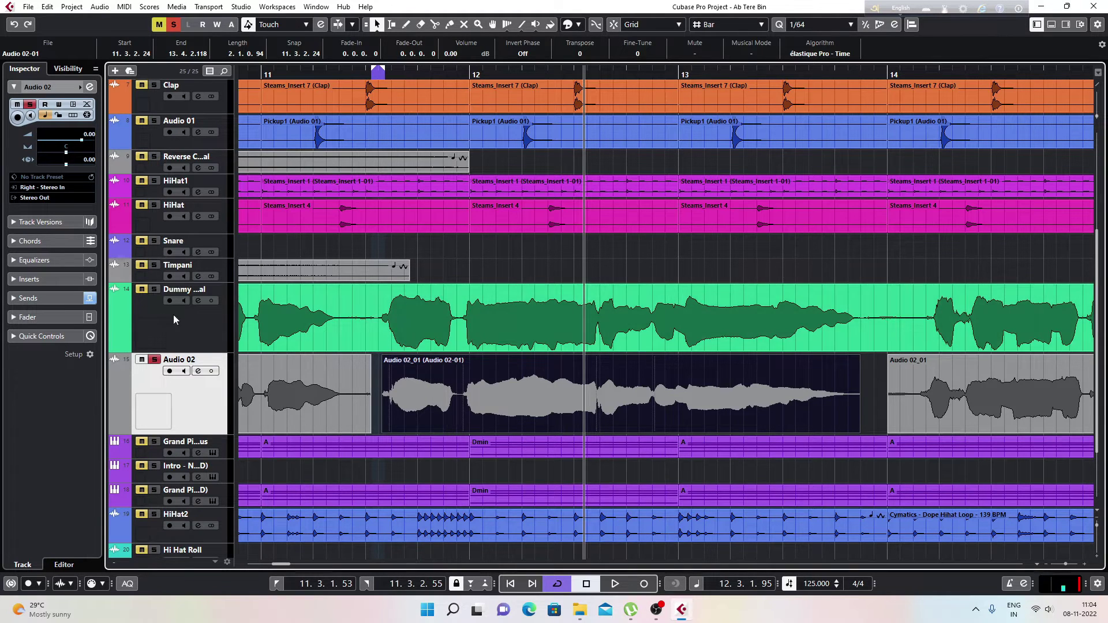
- Select the Dummy Vocal track and set the project's grid type to Beat
{"action": "left_click", "coordinate": [199, 317]}
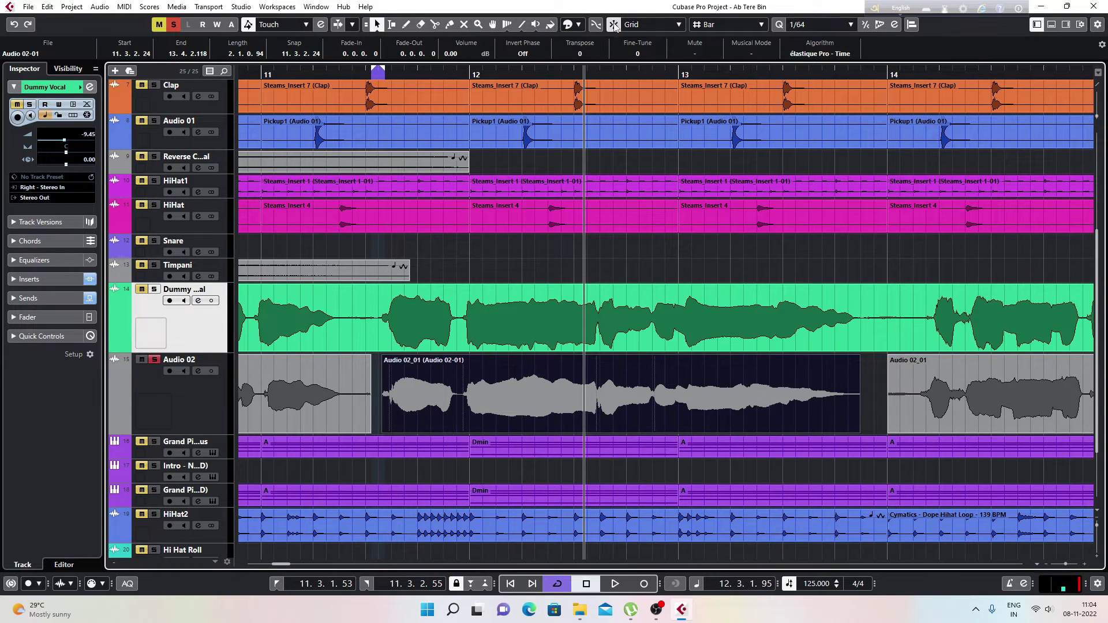
{"action": "left_click", "coordinate": [729, 26]}
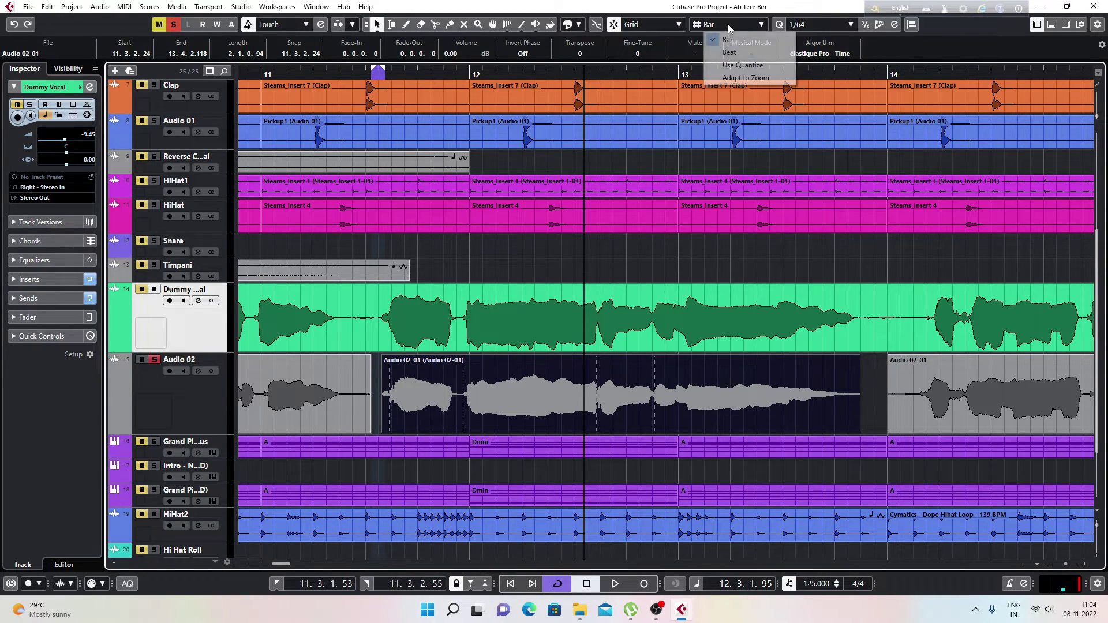
{"action": "left_click", "coordinate": [729, 52]}
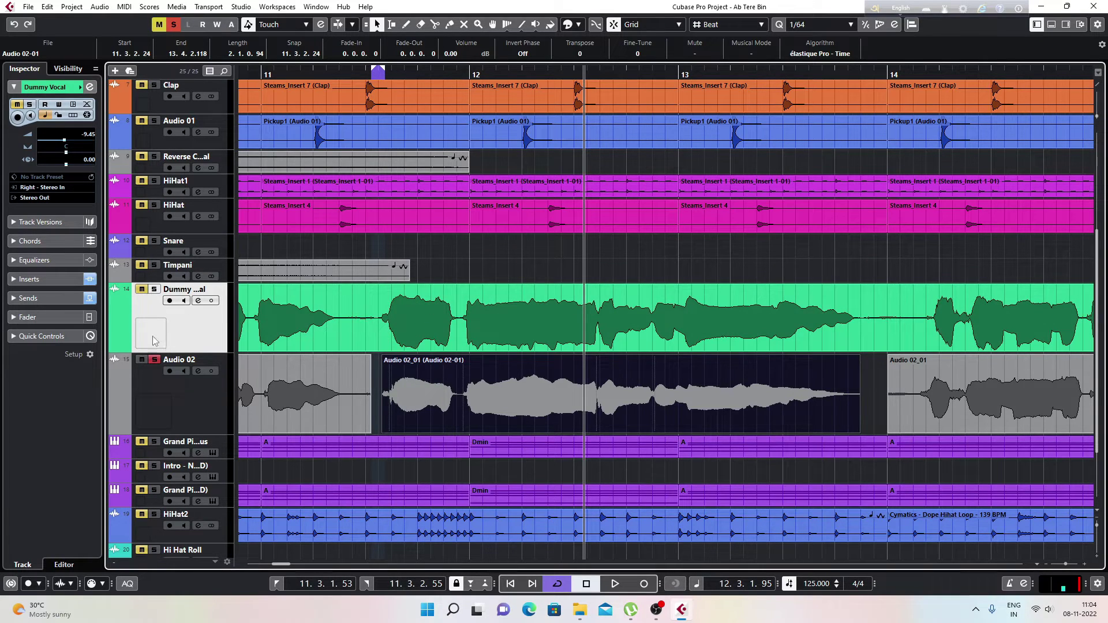
- Solo the Dummy Vocal track instead of Audio 02 and play the passage from 11.3.1.0
{"action": "left_click", "coordinate": [154, 359]}
{"action": "left_click", "coordinate": [154, 289]}
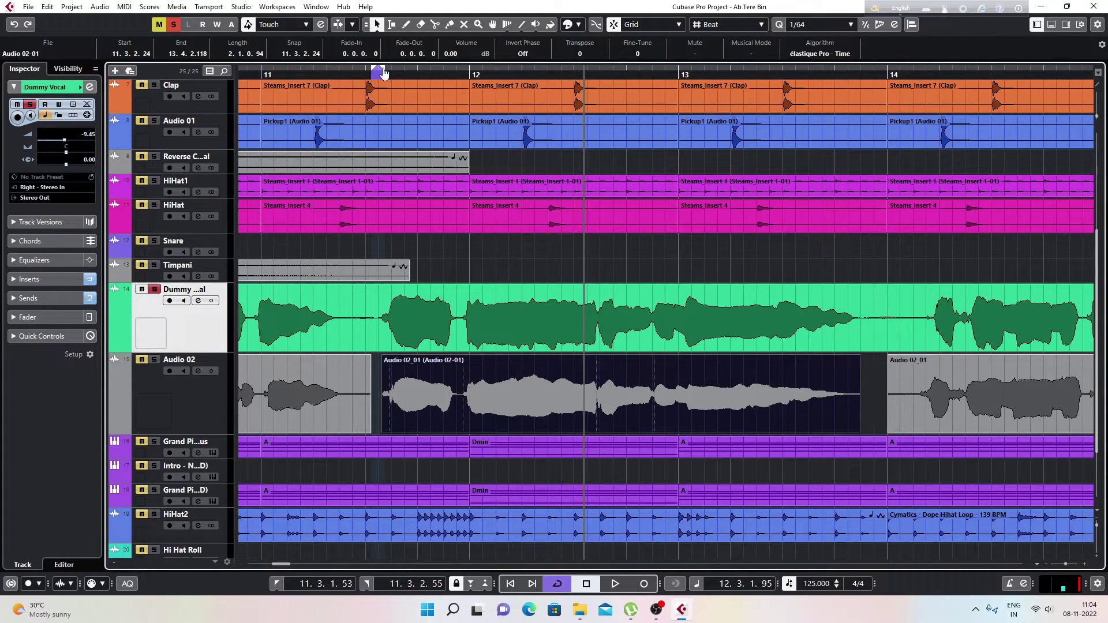
{"action": "left_click_drag", "start_coordinate": [375, 72], "coordinate": [367, 72]}
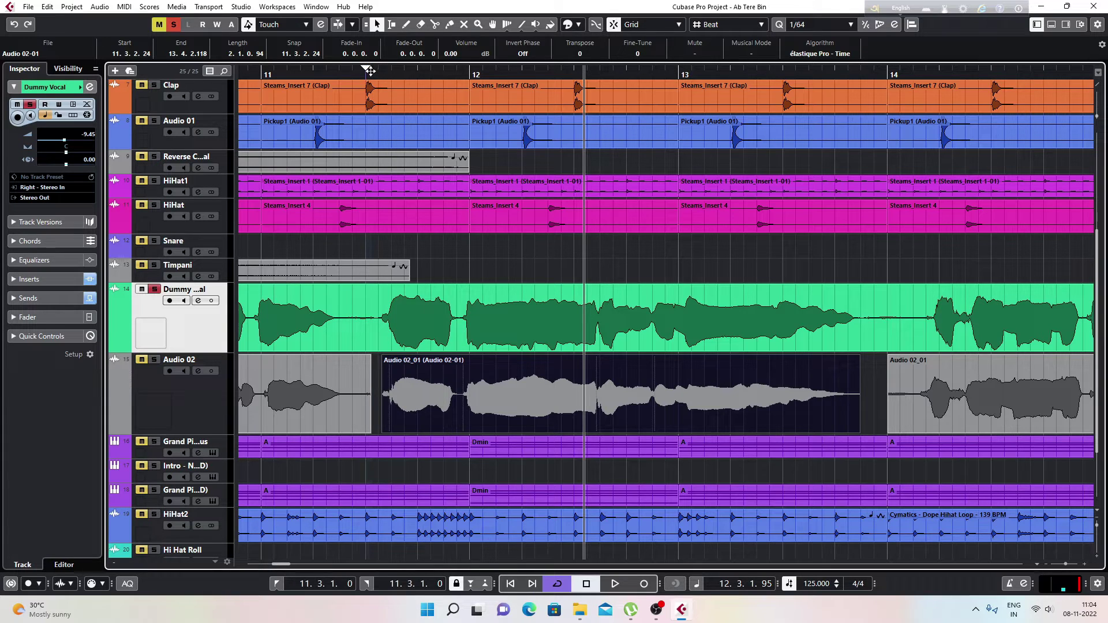
{"action": "key", "text": "space"}
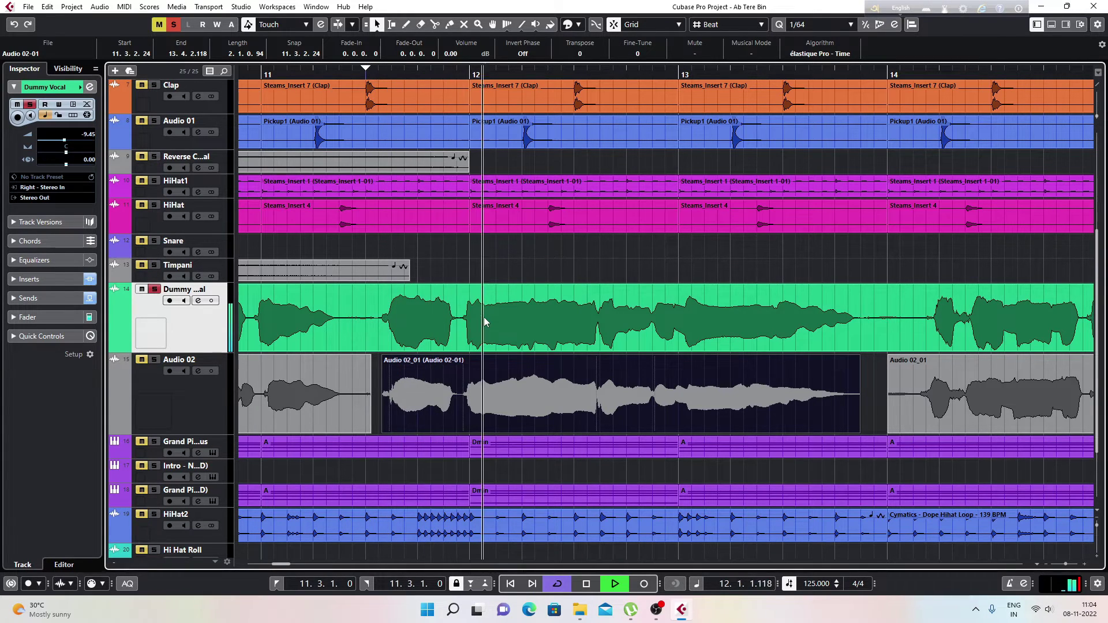
{"action": "left_click", "coordinate": [496, 432]}
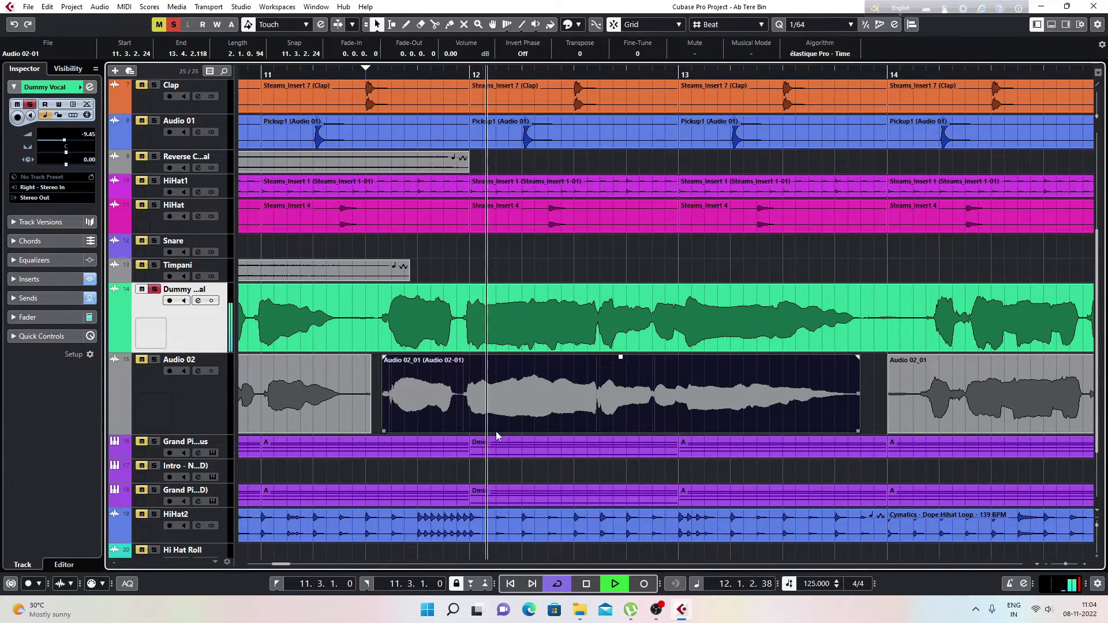
{"action": "key", "text": "space"}
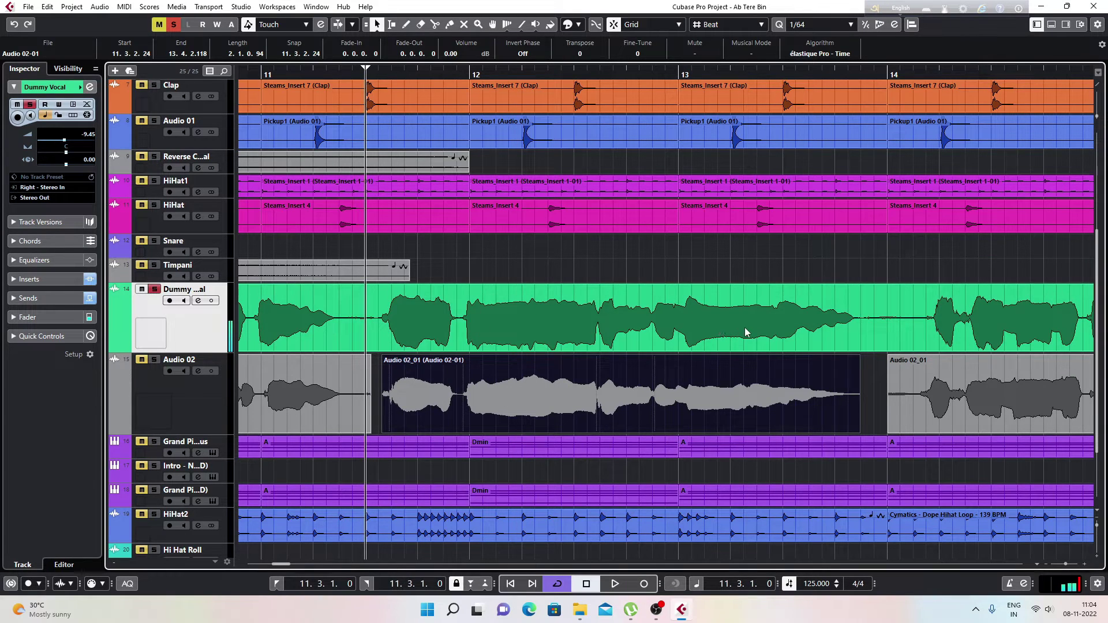
- Place the bounced Audio 02 event over the Dummy Vocal track, try it at 12.2.3.69, and return it to 11.3.2.25
{"action": "left_click", "coordinate": [657, 370]}
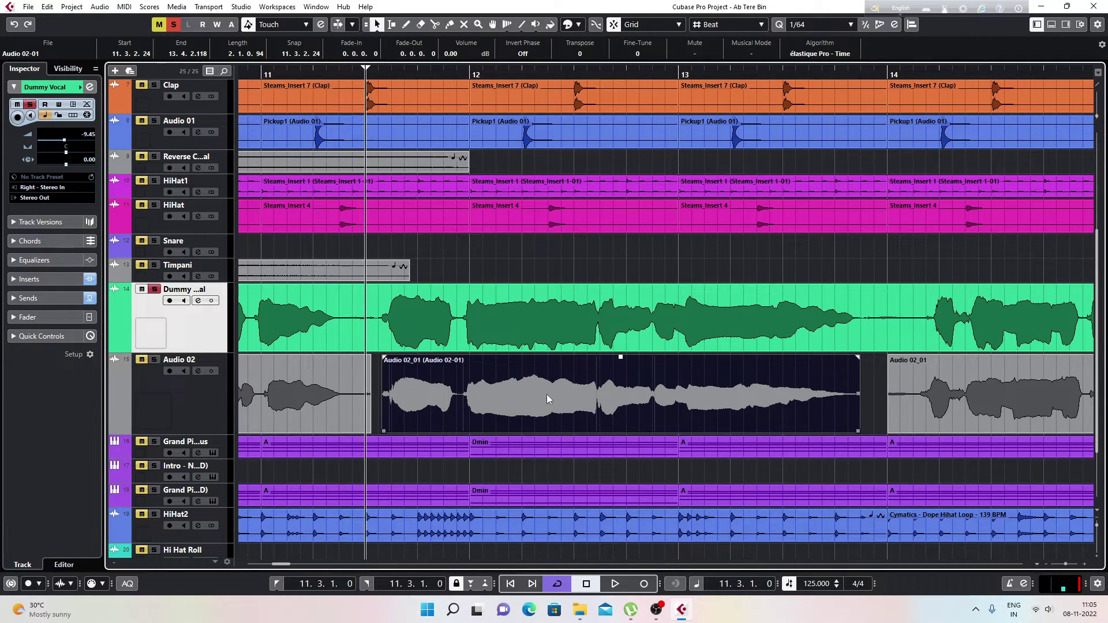
{"action": "left_click_drag", "start_coordinate": [547, 398], "coordinate": [547, 347]}
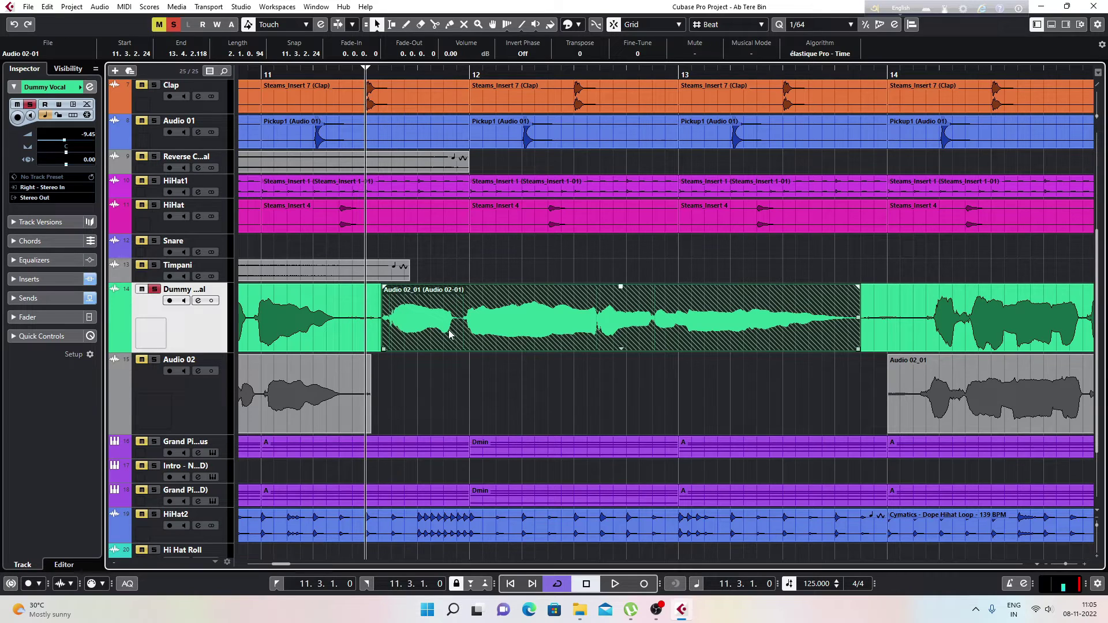
{"action": "left_click_drag", "start_coordinate": [488, 333], "coordinate": [660, 324]}
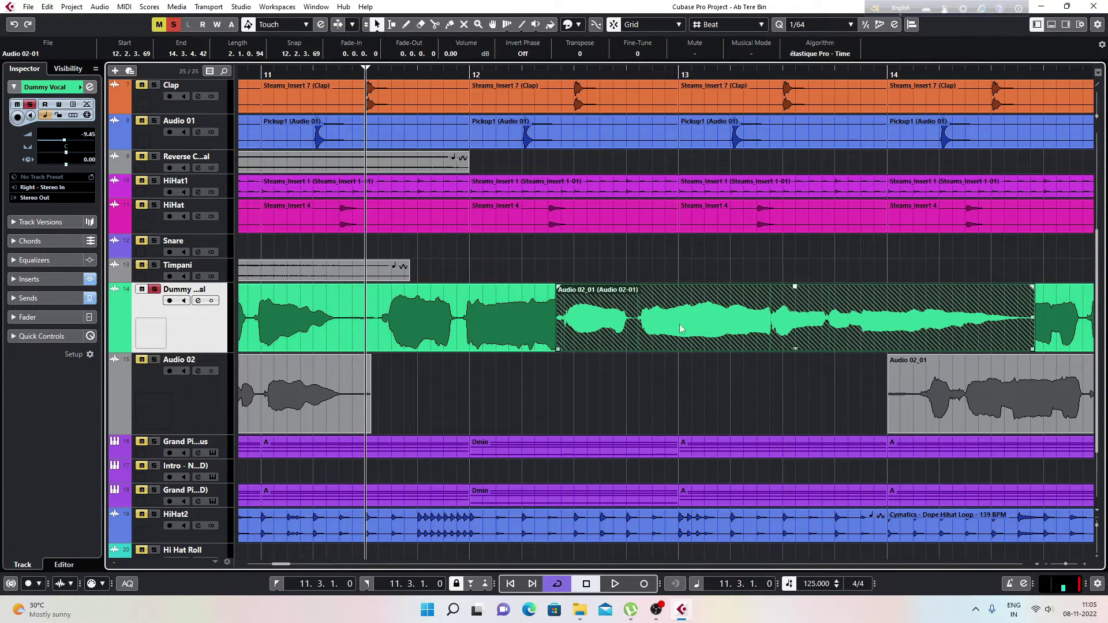
{"action": "left_click_drag", "start_coordinate": [705, 324], "coordinate": [532, 320]}
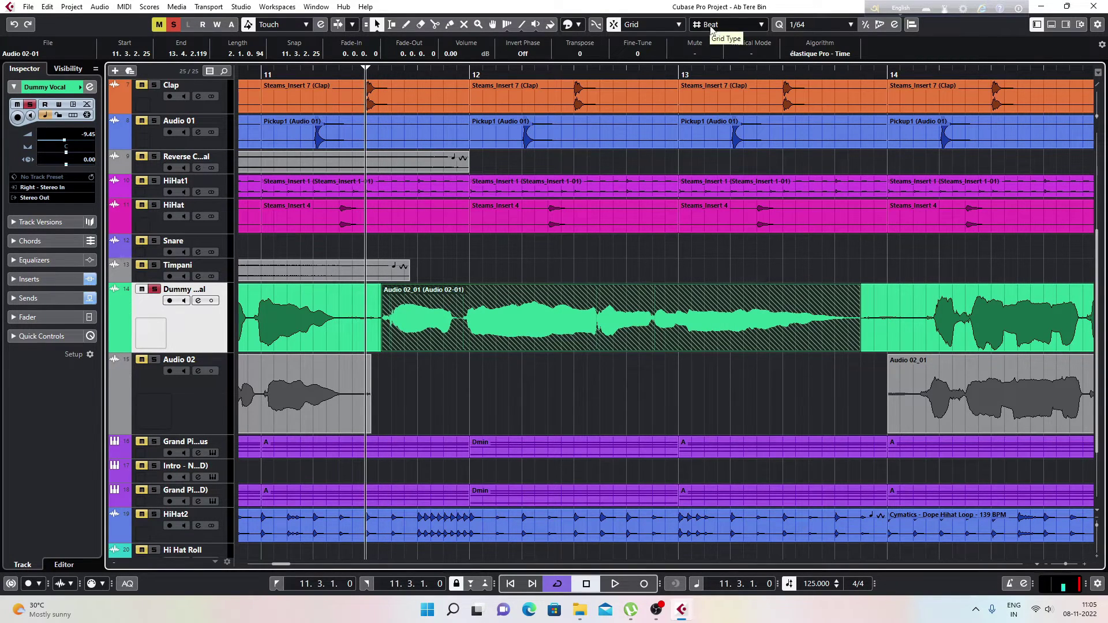
- Try trimming the start of the bounced event on the Dummy Vocal track to 11.4.4.38 and play the passage
{"action": "left_click", "coordinate": [614, 25]}
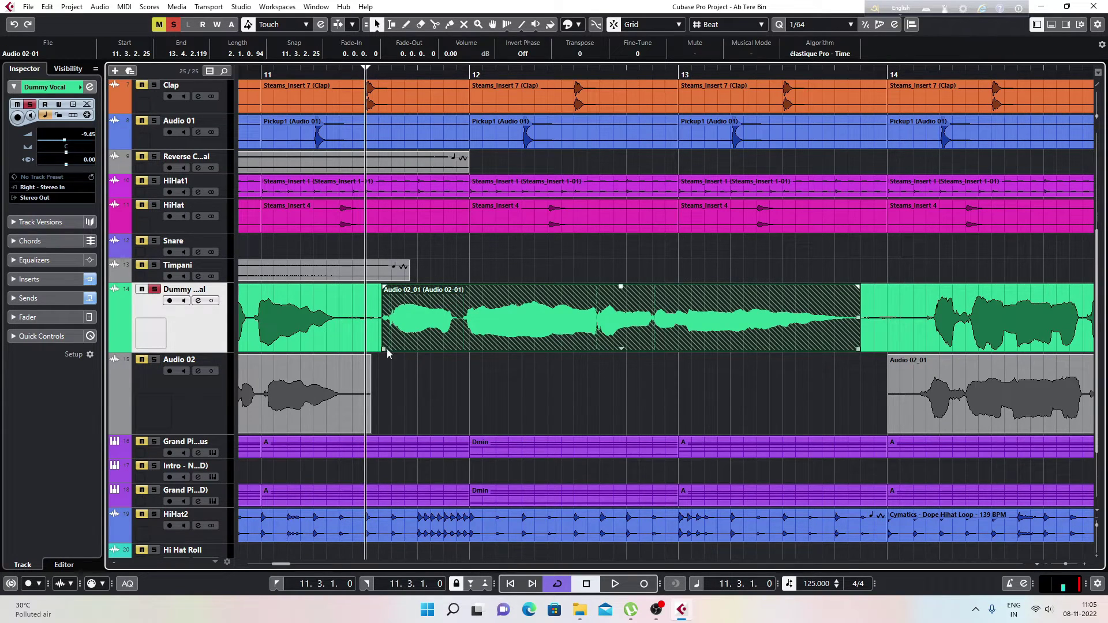
{"action": "left_click_drag", "start_coordinate": [386, 348], "coordinate": [386, 348]}
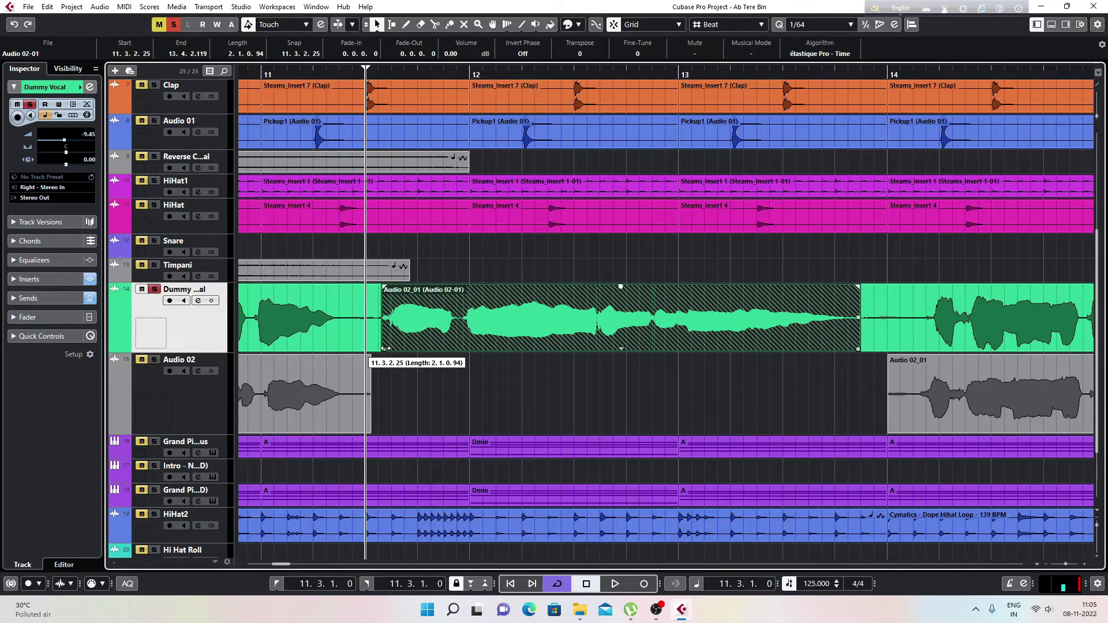
{"action": "left_click_drag", "start_coordinate": [385, 348], "coordinate": [466, 355]}
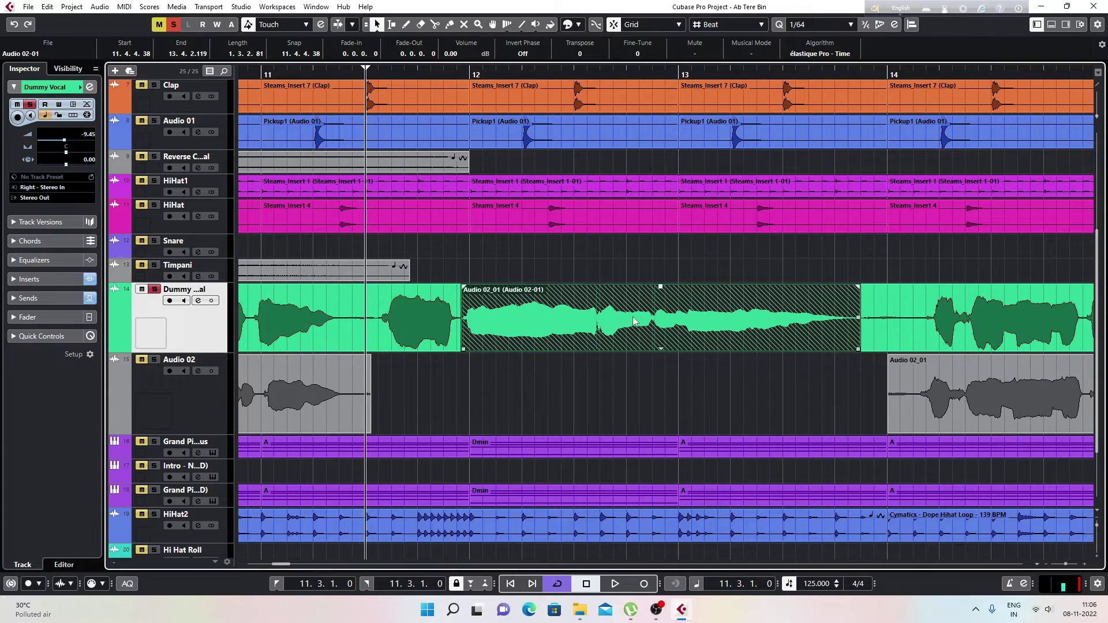
{"action": "key", "text": "space"}
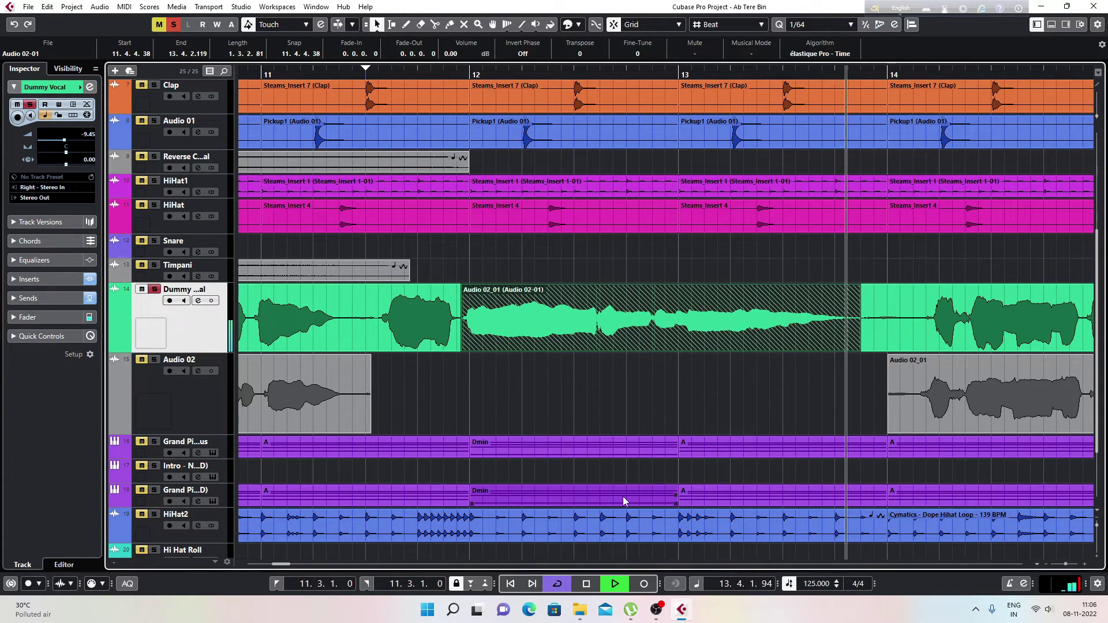
{"action": "key", "text": "space"}
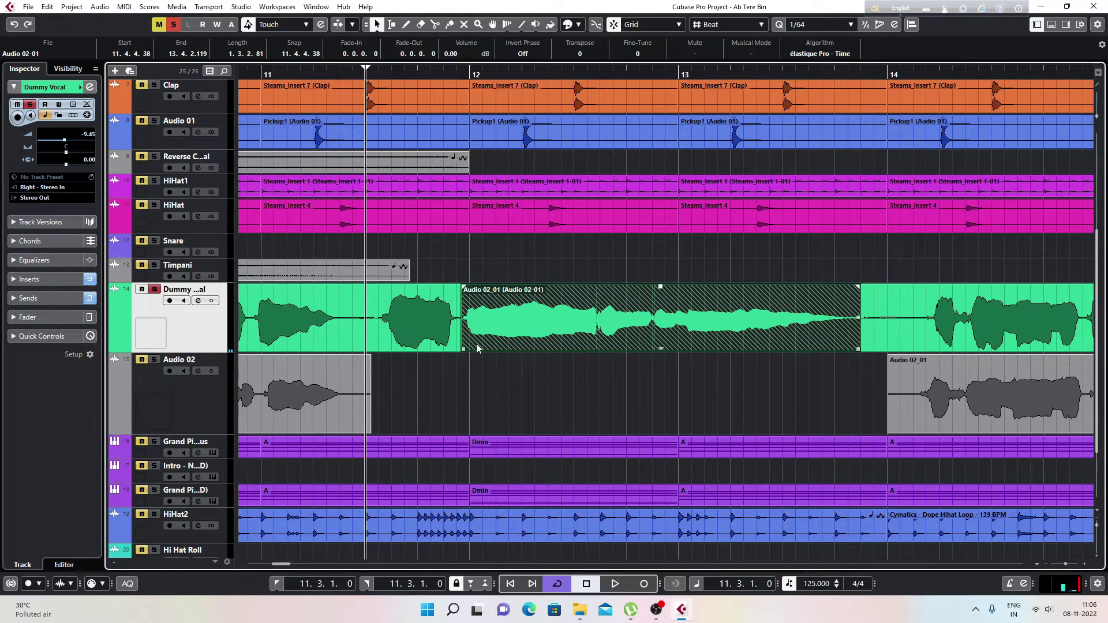
- Extend the bounced event's start back to 11.3.2.25 and, after a playback check, return the event to the Audio 02 track
{"action": "left_click_drag", "start_coordinate": [461, 349], "coordinate": [367, 349]}
{"action": "key", "text": "space"}
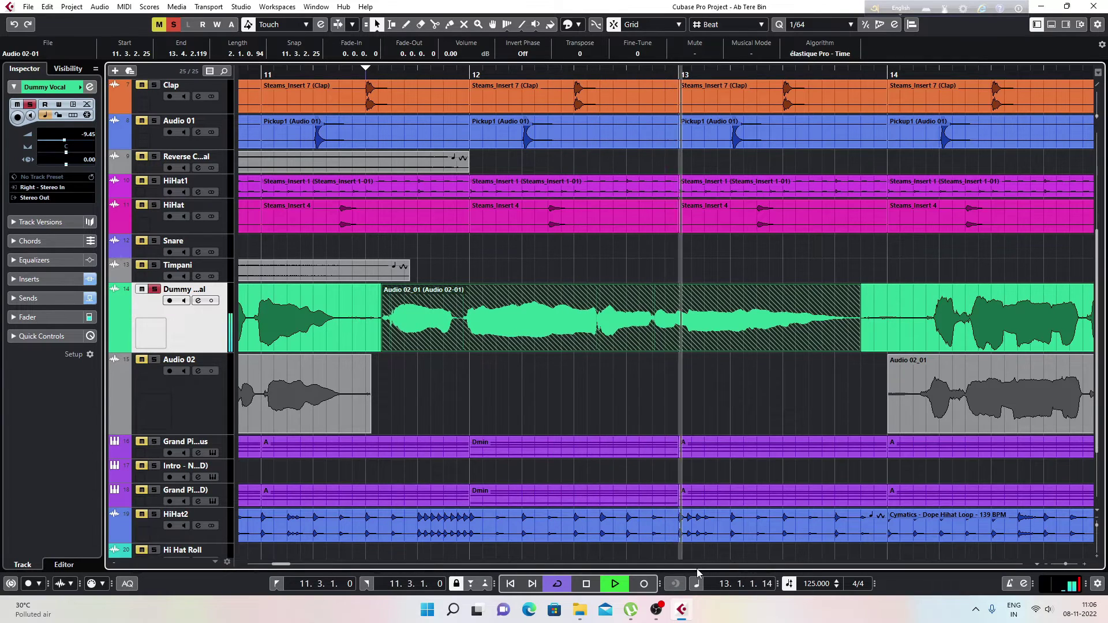
{"action": "key", "text": "space"}
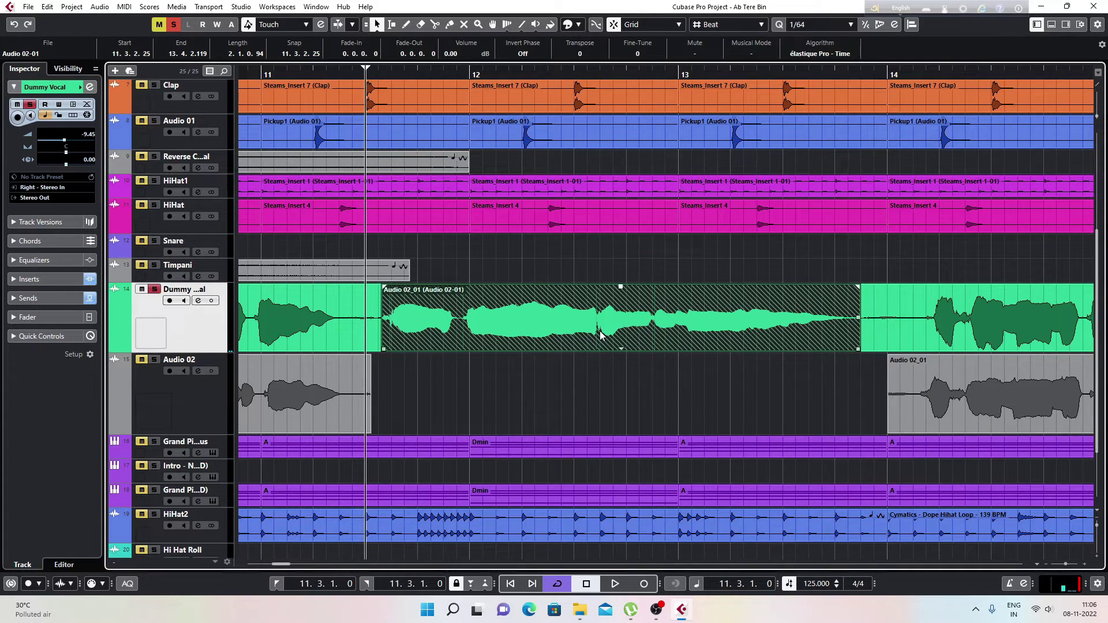
{"action": "left_click_drag", "start_coordinate": [601, 335], "coordinate": [584, 401]}
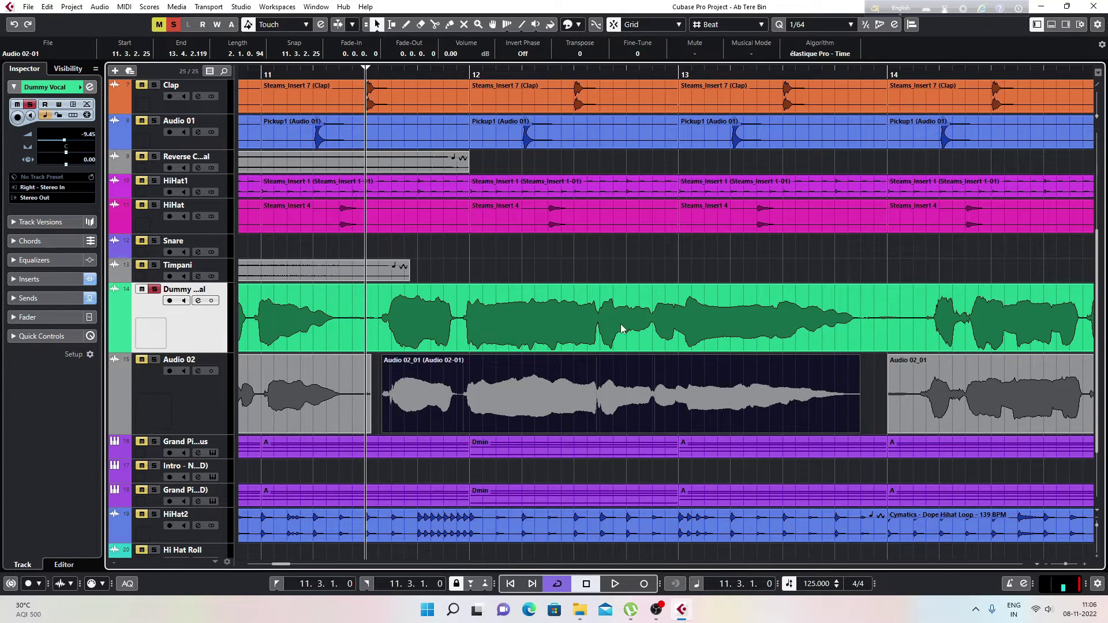
- Listen to the soloed Dummy Vocal track from 11.3.1.0 without the overlapping bounced event
{"action": "key", "text": "space"}
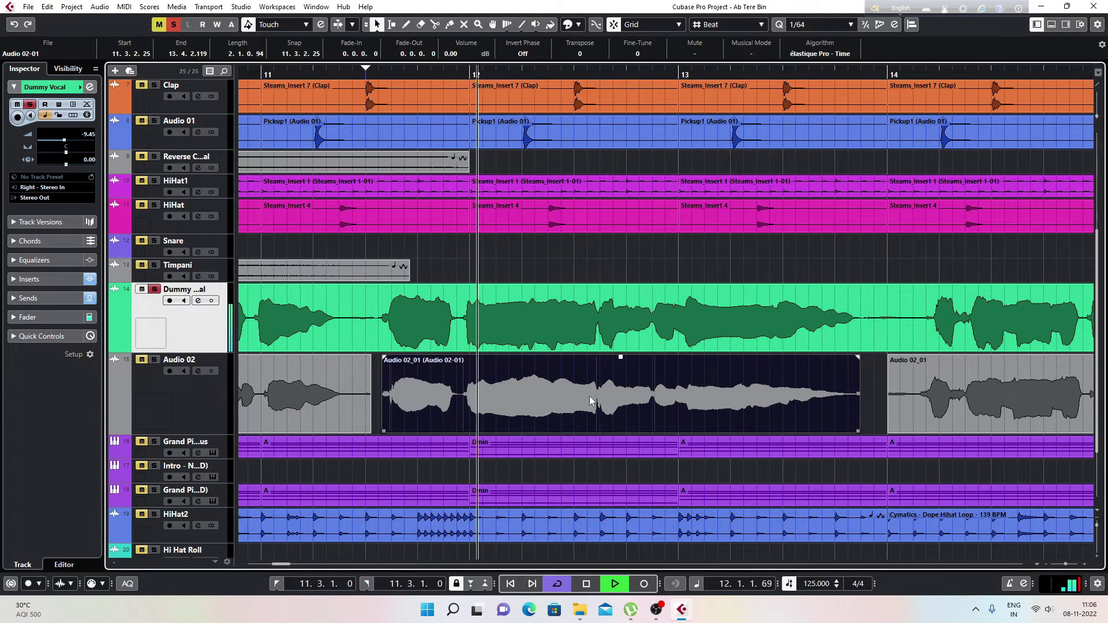
{"action": "key", "text": "space"}
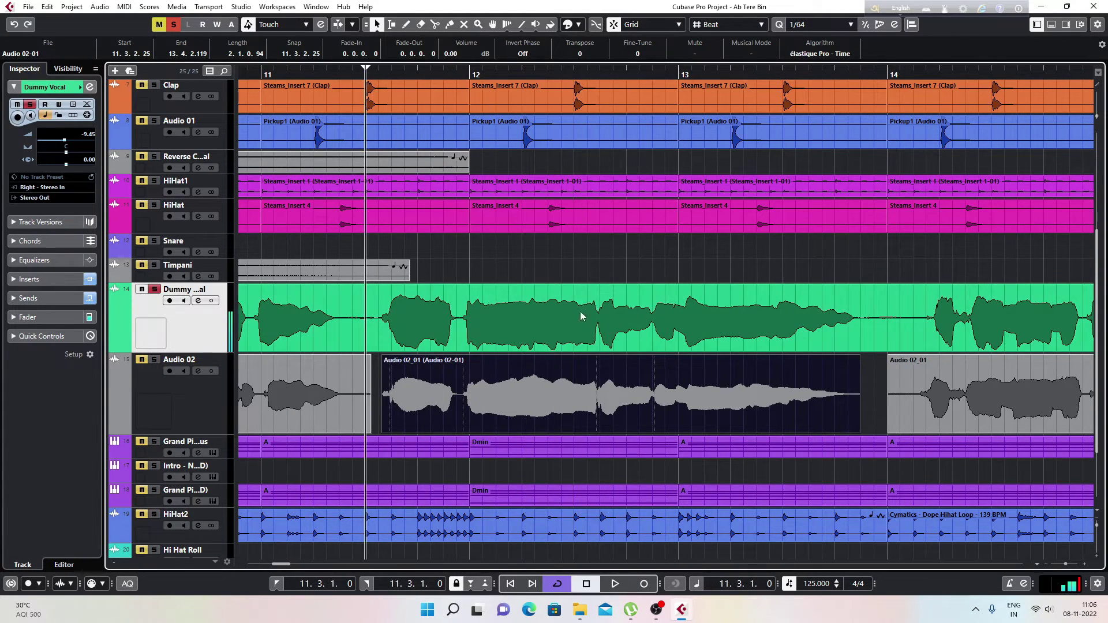
{"action": "key", "text": "space"}
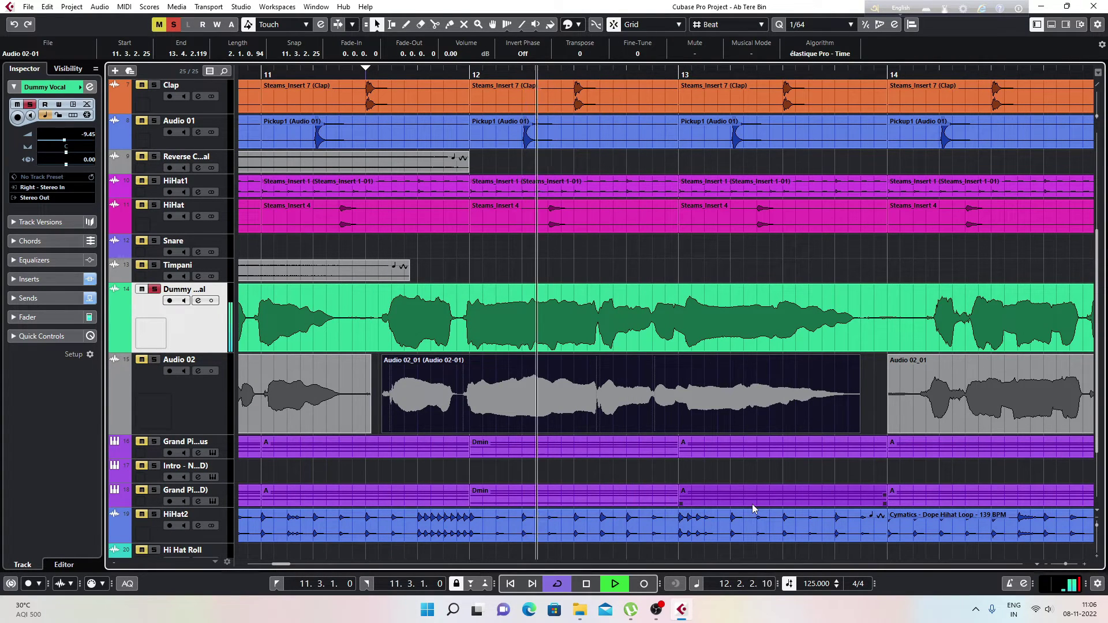
- Turn snapping off and split the bounced Audio 02 event at 11.4.4.32, just before its second phrase
{"action": "key", "text": "space"}
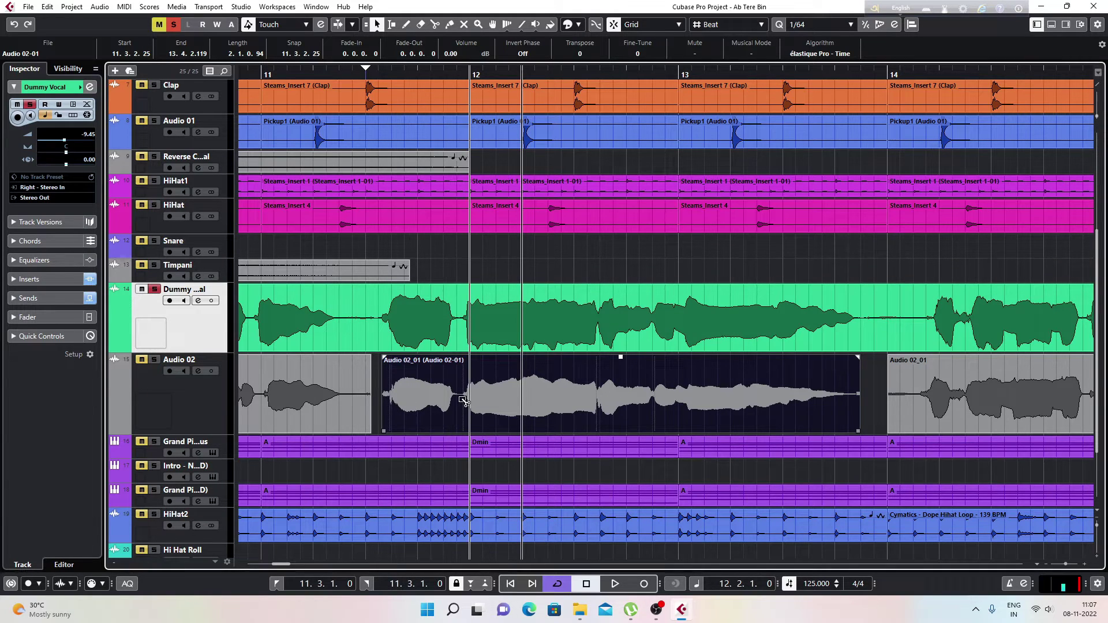
{"action": "left_click", "coordinate": [612, 25]}
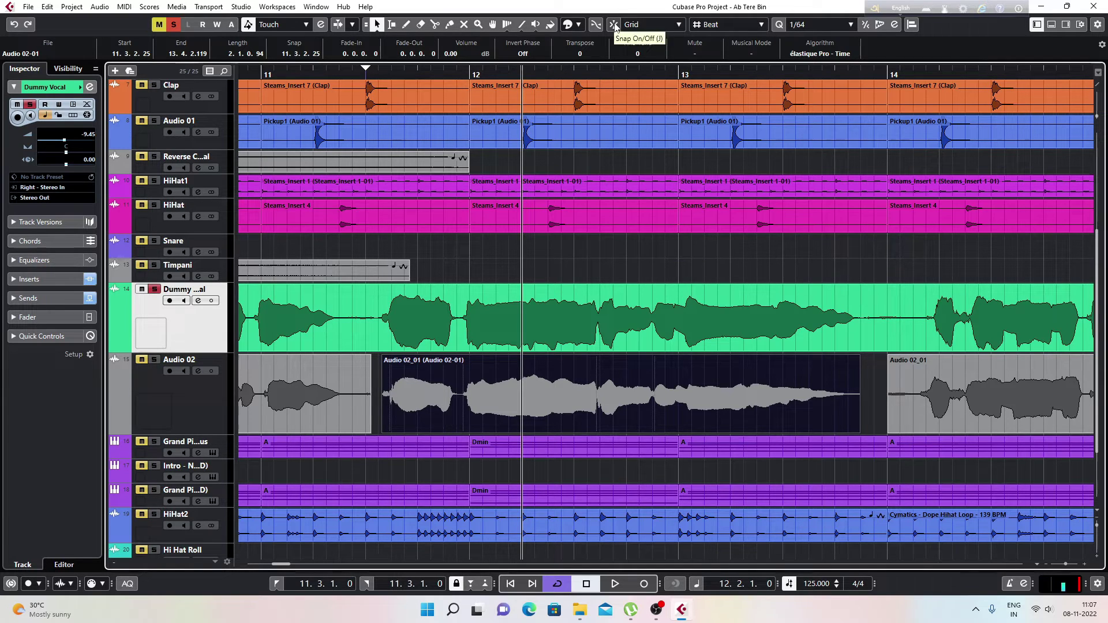
{"action": "left_click", "coordinate": [460, 403]}
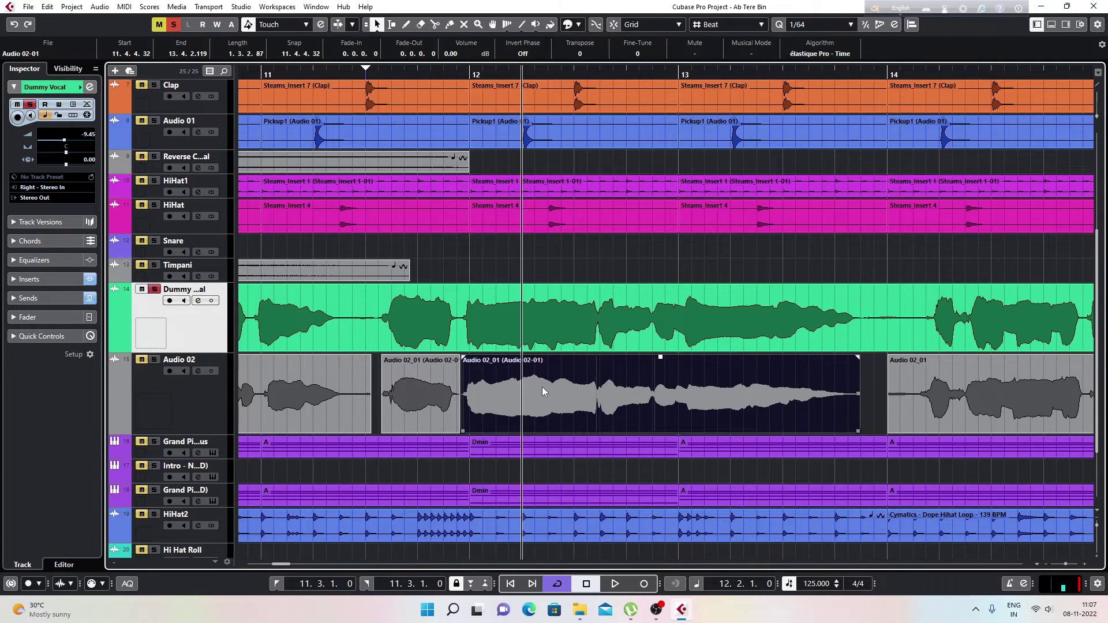
- Move the right part of the split event onto the Dummy Vocal track and trim its start to 12.3.2.107
{"action": "left_click_drag", "start_coordinate": [542, 387], "coordinate": [539, 348]}
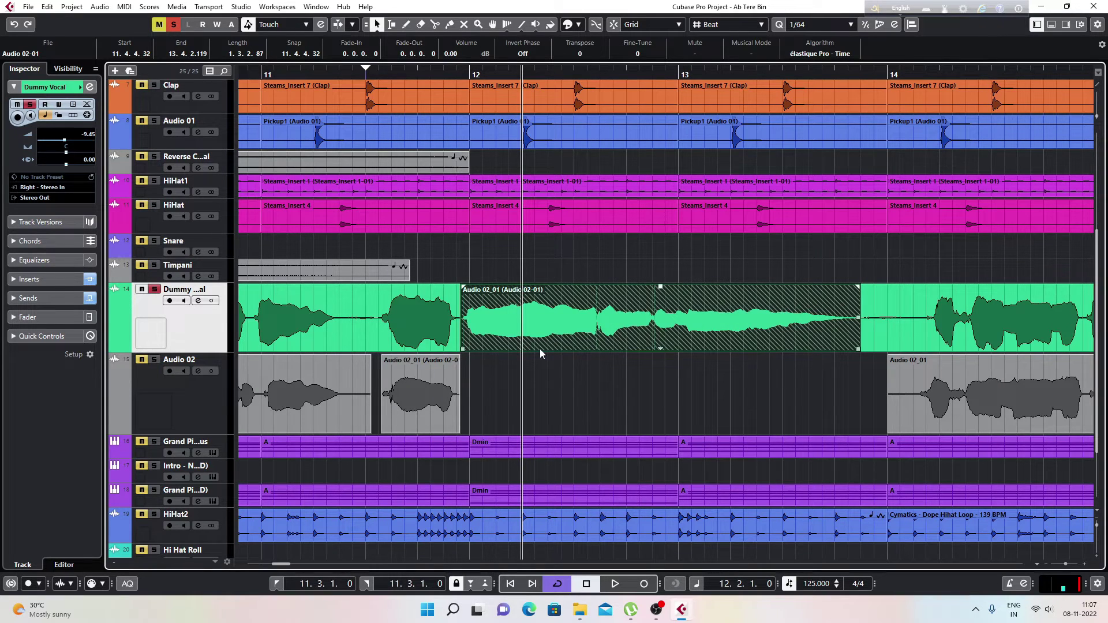
{"action": "left_click_drag", "start_coordinate": [465, 348], "coordinate": [603, 352]}
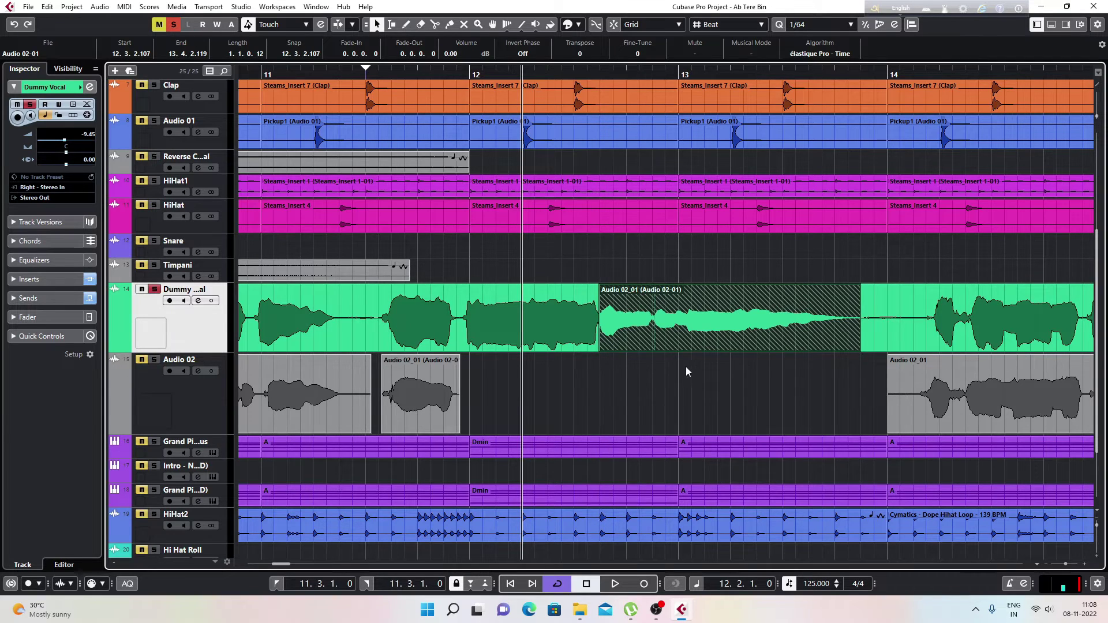
- Play the Dummy Vocal passage from 12.2.1.0 repeatedly to check the transition into the overlapping event
{"action": "key", "text": "space"}
{"action": "key", "text": "space"}
{"action": "key", "text": "space"}
{"action": "key", "text": "space"}
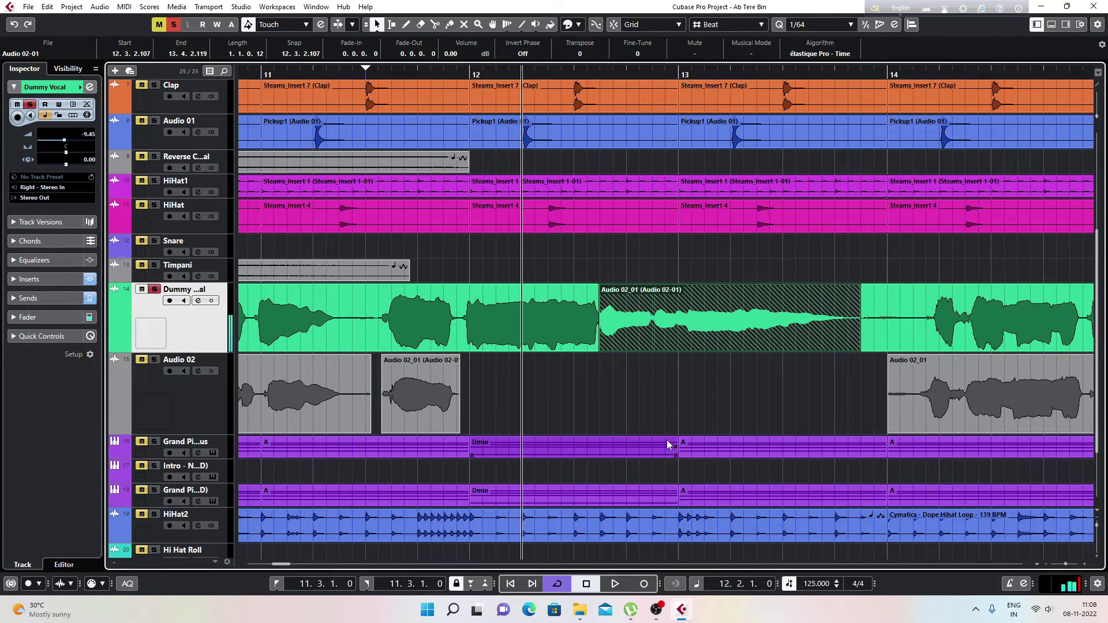
{"action": "key", "text": "space"}
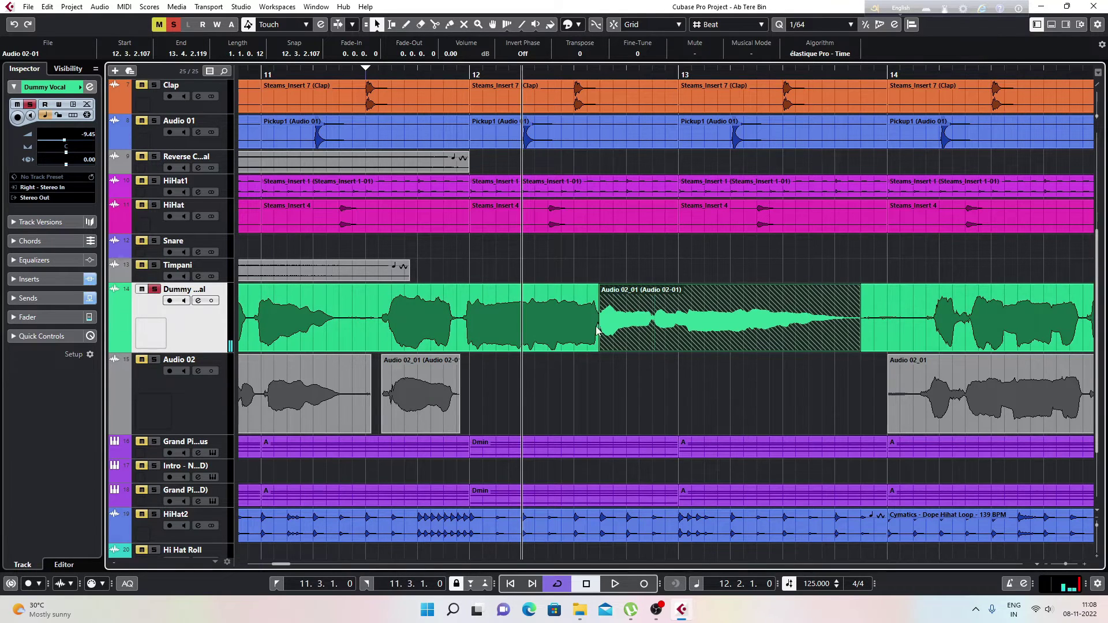
{"action": "key", "text": "space"}
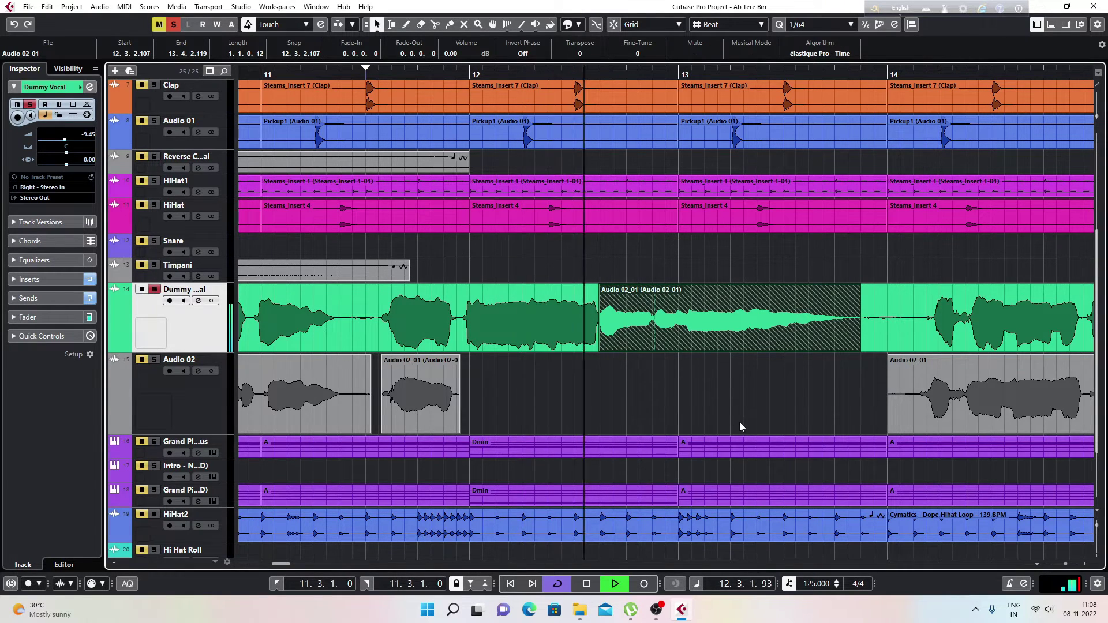
{"action": "key", "text": "space"}
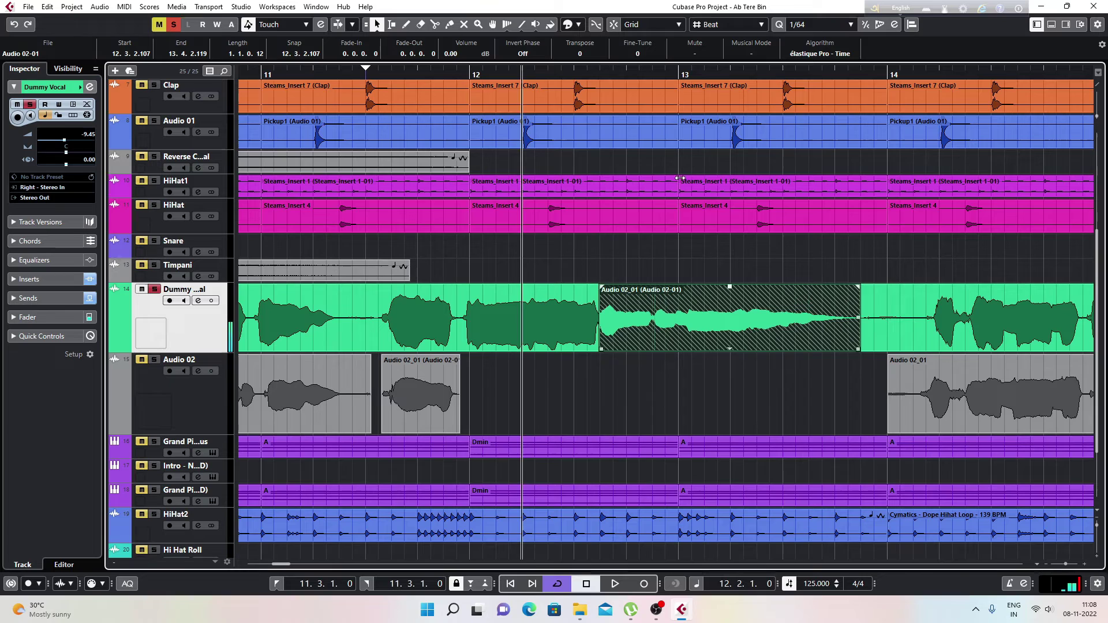
- Set the playback position to 12.2.3.0 and replay the transition into the overlapping event several times
{"action": "left_click", "coordinate": [578, 75]}
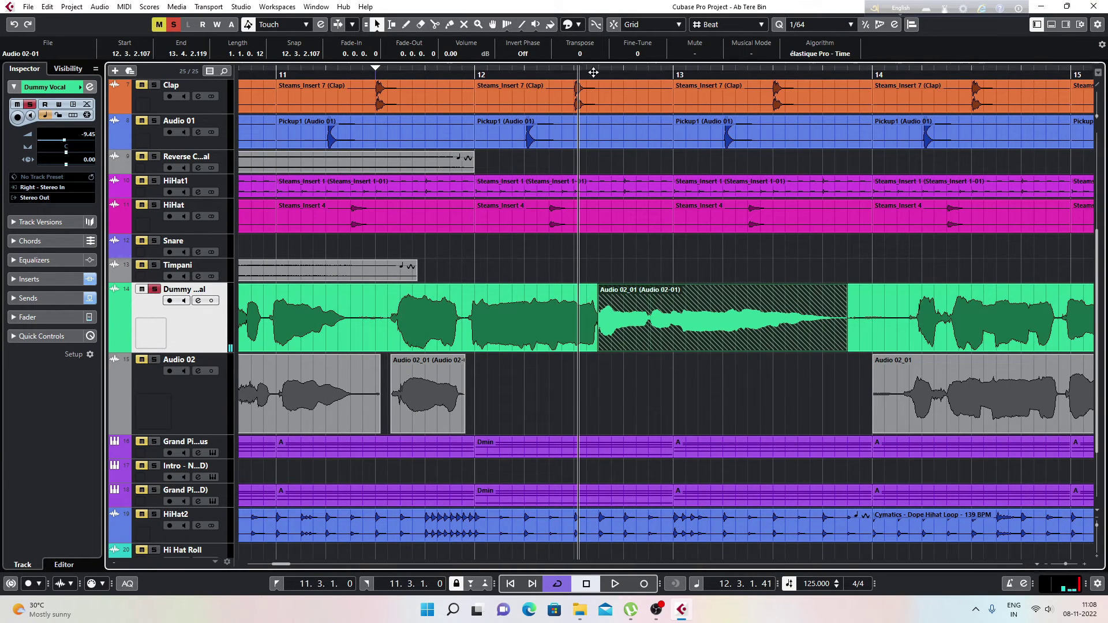
{"action": "left_click", "coordinate": [593, 73]}
{"action": "left_click", "coordinate": [595, 72]}
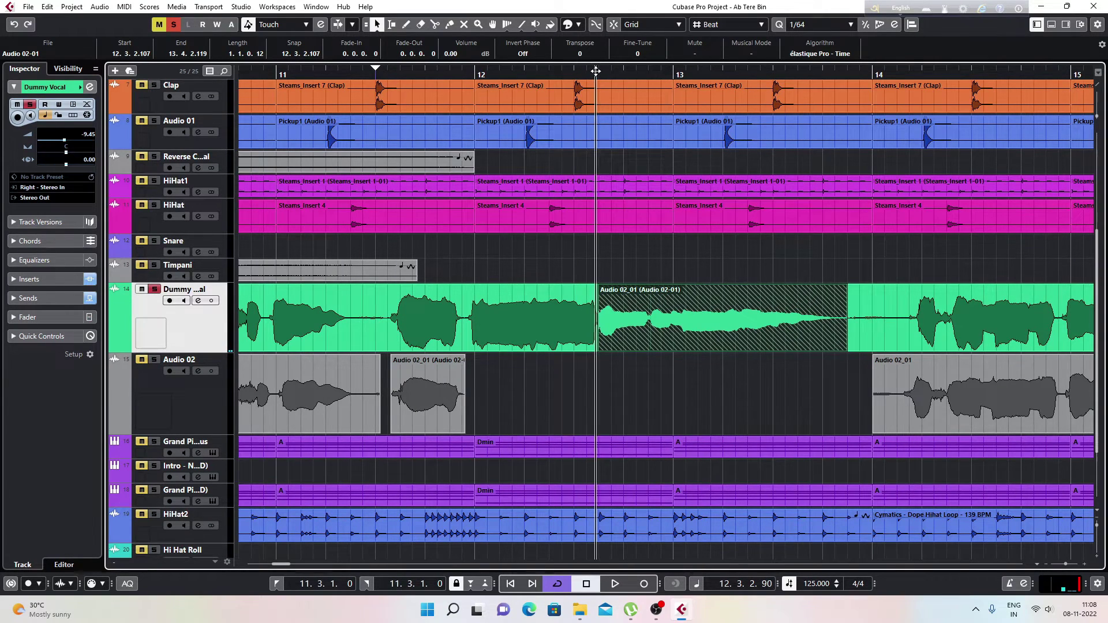
{"action": "key", "text": "h"}
{"action": "left_click", "coordinate": [551, 73]}
{"action": "key", "text": "space"}
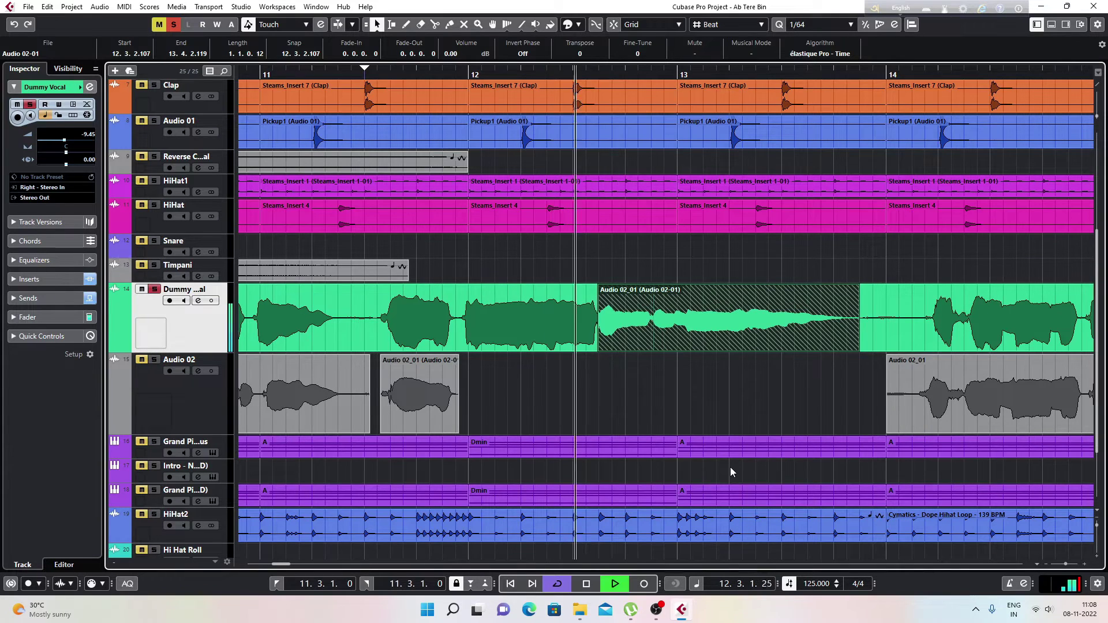
{"action": "key", "text": "space"}
{"action": "key", "text": "space"}
{"action": "key", "text": "space"}
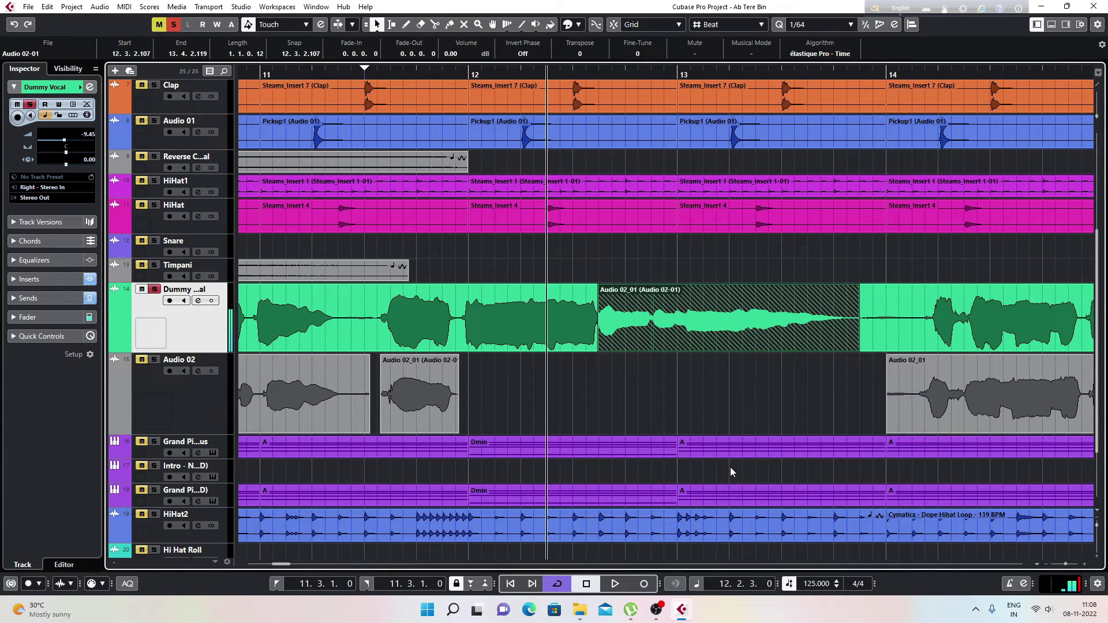
{"action": "key", "text": "space"}
{"action": "key", "text": "space"}
{"action": "key", "text": "space"}
{"action": "key", "text": "space"}
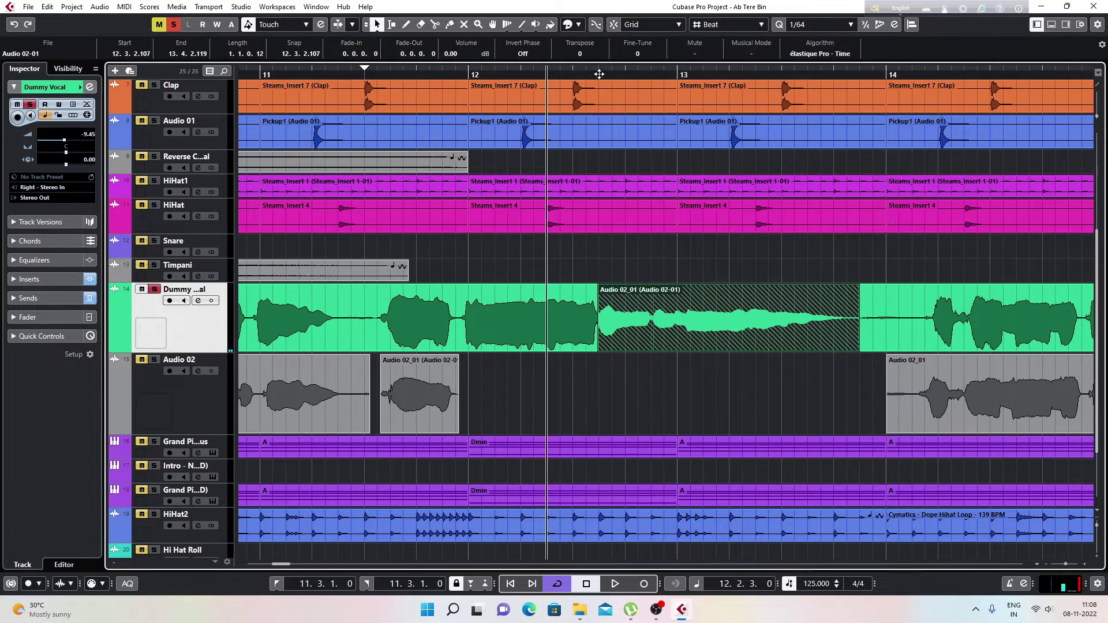
- Examine the waveforms around 12.3.2.75, where the Dummy Vocal meets the overlapping event, at several zoom levels
{"action": "left_click_drag", "start_coordinate": [595, 70], "coordinate": [595, 106]}
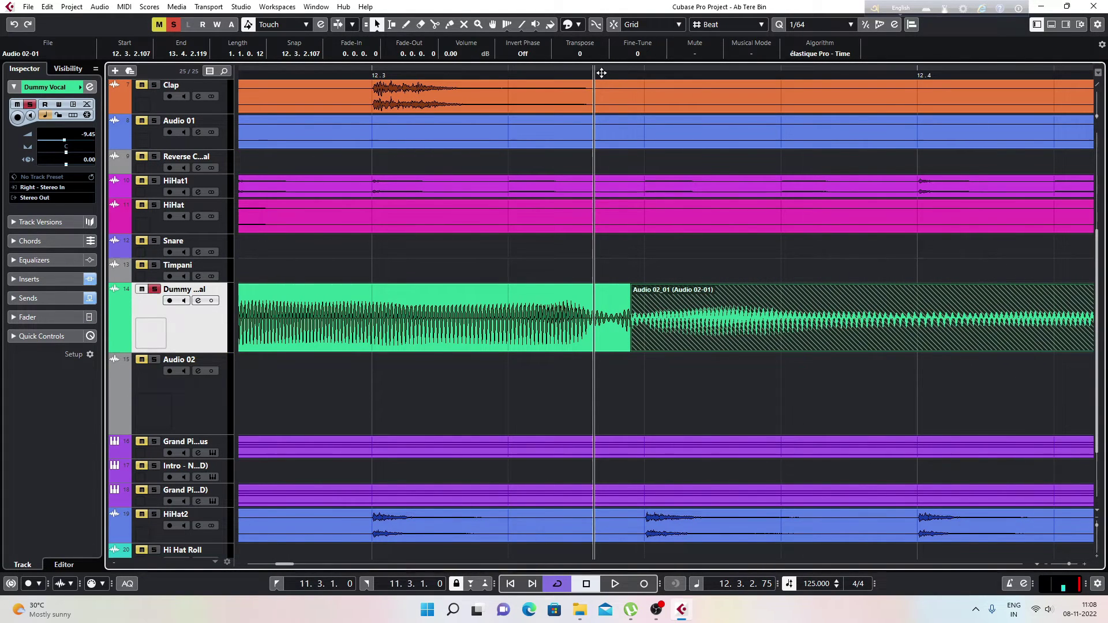
{"action": "key", "text": "g"}
{"action": "key", "text": "g"}
{"action": "key", "text": "g"}
{"action": "key", "text": "g"}
{"action": "key", "text": "g"}
{"action": "key", "text": "g"}
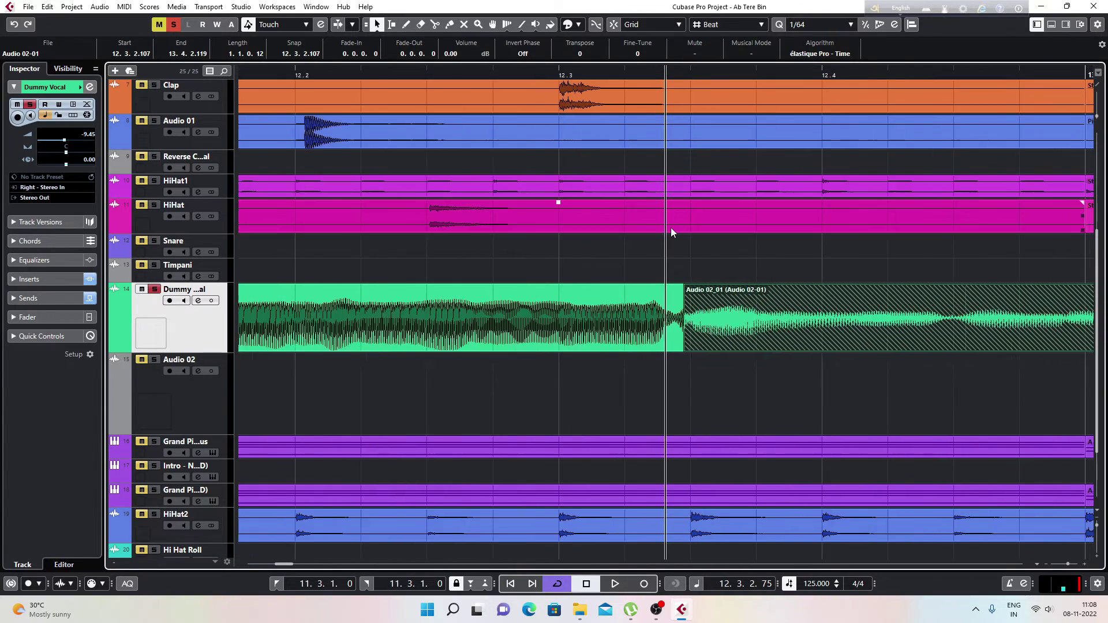
{"action": "key", "text": "g"}
{"action": "key", "text": "g"}
{"action": "key", "text": "g"}
{"action": "key", "text": "g"}
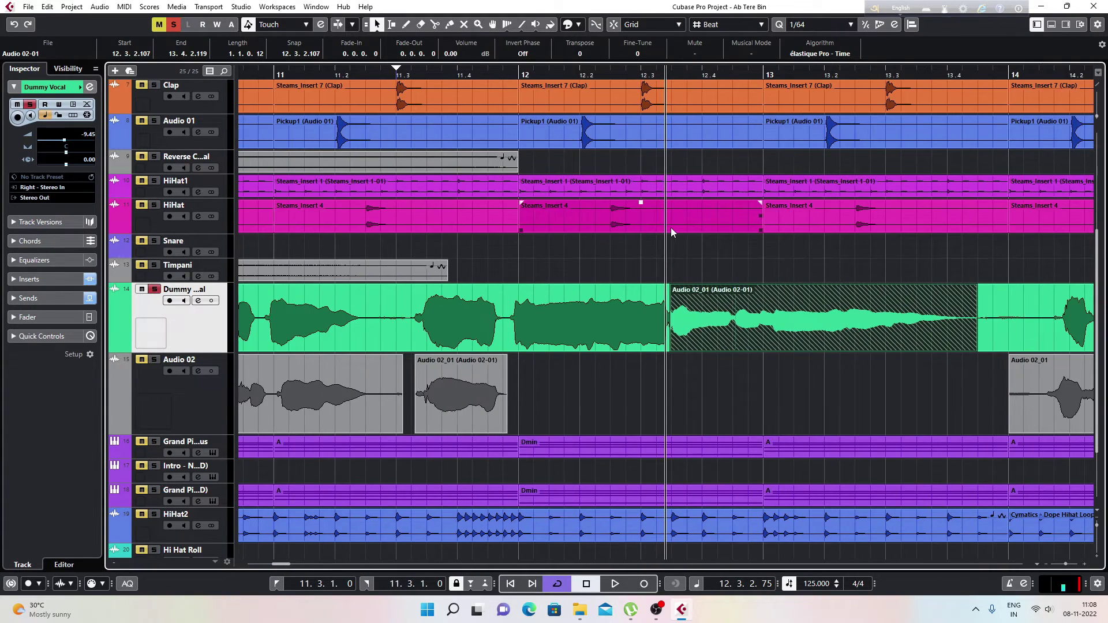
{"action": "key", "text": "g"}
{"action": "key", "text": "g"}
{"action": "key", "text": "g"}
{"action": "key", "text": "g"}
{"action": "key", "text": "g"}
{"action": "key", "text": "g"}
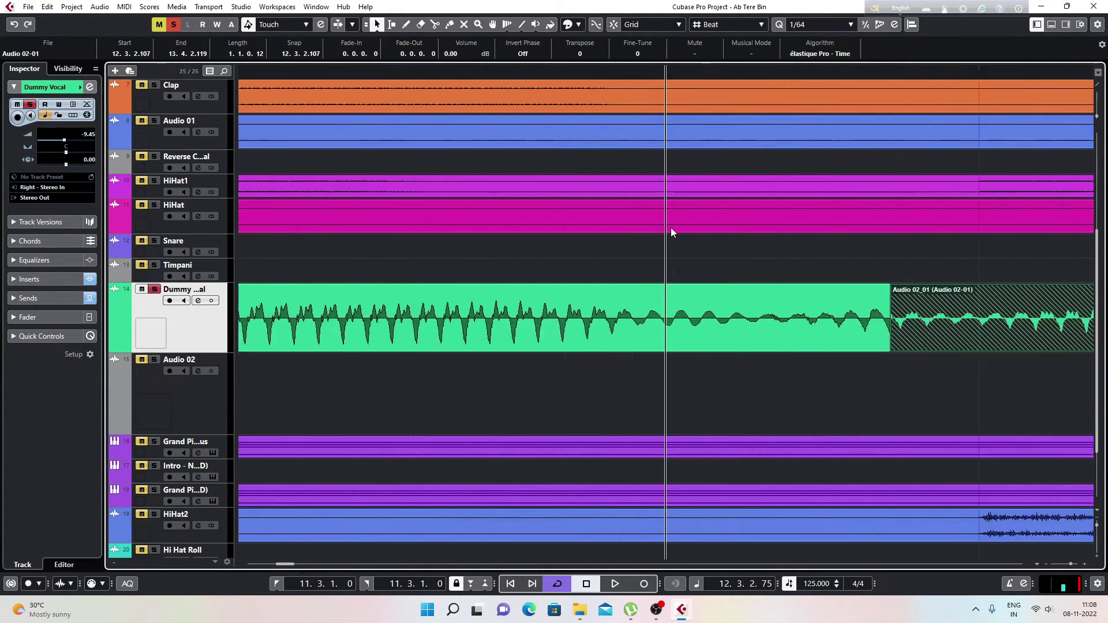
{"action": "key", "text": "h"}
{"action": "key", "text": "h"}
{"action": "key", "text": "h"}
{"action": "key", "text": "h"}
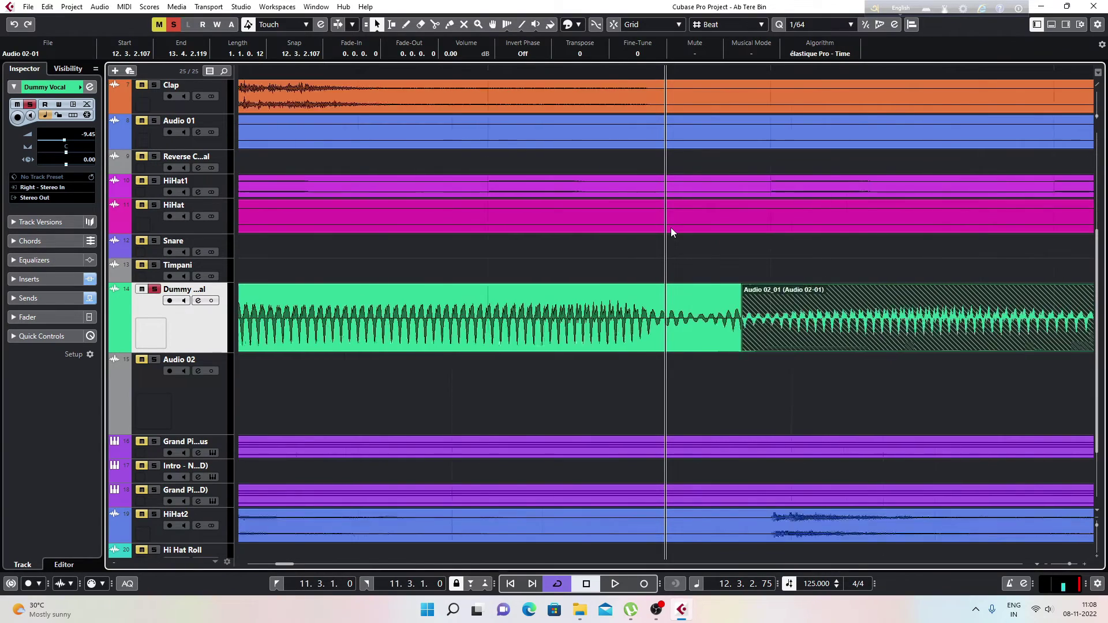
{"action": "key", "text": "g"}
{"action": "key", "text": "g"}
{"action": "key", "text": "g"}
{"action": "key", "text": "g"}
{"action": "key", "text": "g"}
{"action": "key", "text": "g"}
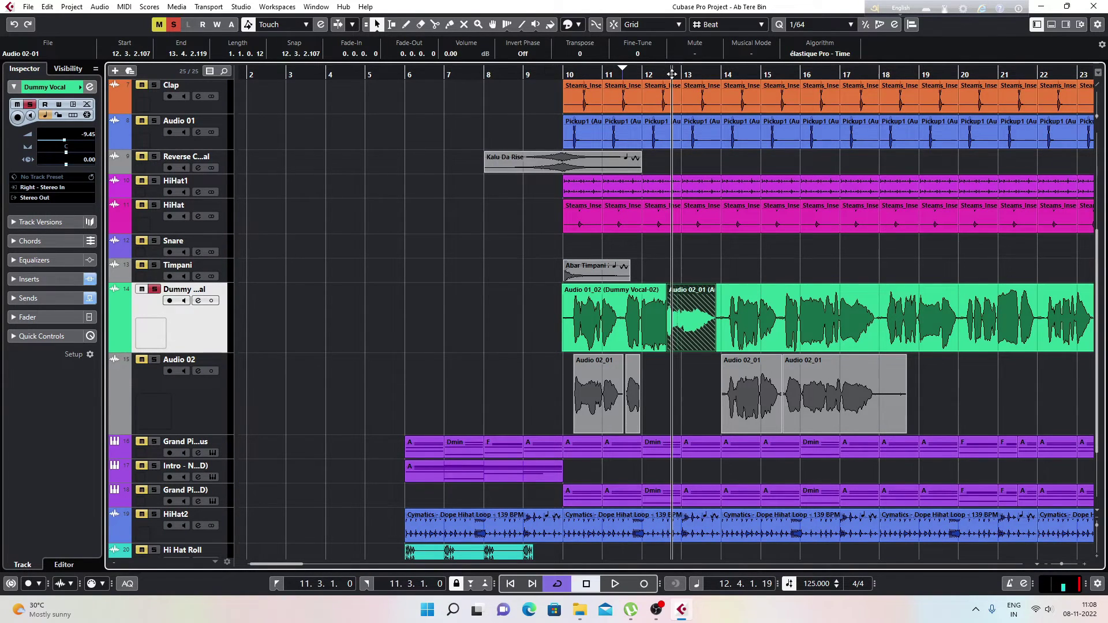
- Extend the overlapping event's start back to 12.3.2.90, in the quiet part of the Dummy Vocal waveform
{"action": "left_click_drag", "start_coordinate": [672, 75], "coordinate": [669, 94]}
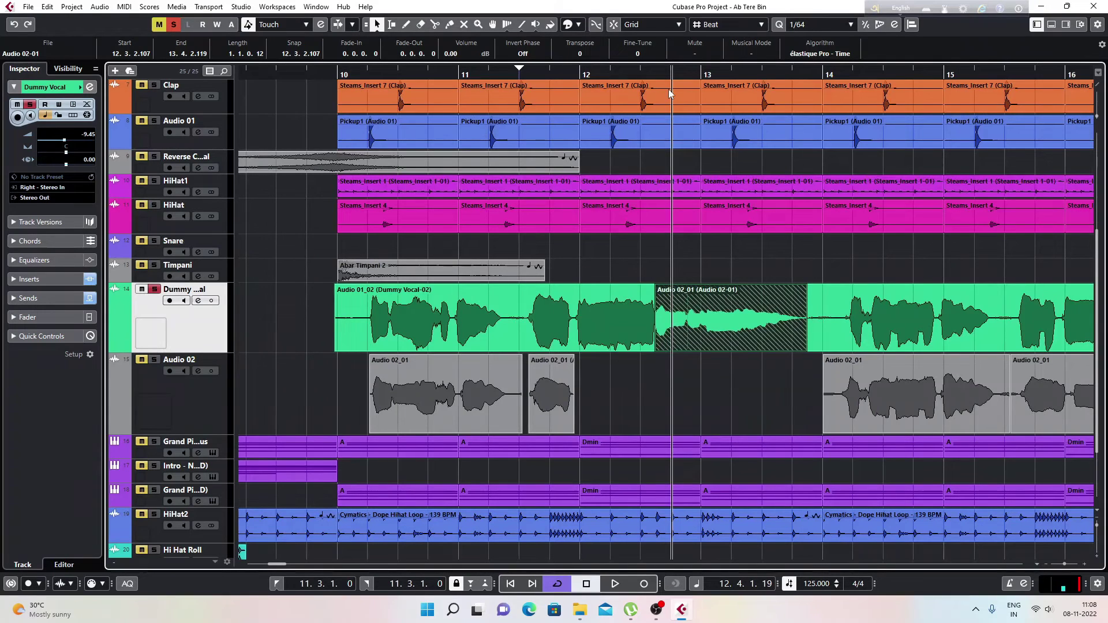
{"action": "left_click_drag", "start_coordinate": [669, 90], "coordinate": [668, 114]}
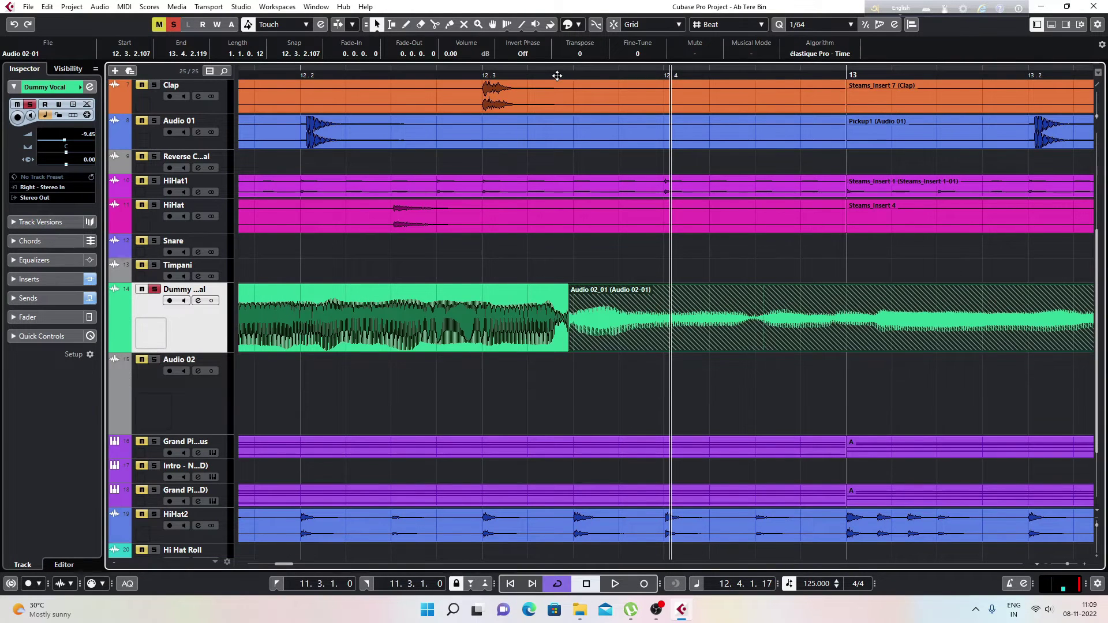
{"action": "left_click_drag", "start_coordinate": [556, 73], "coordinate": [553, 109]}
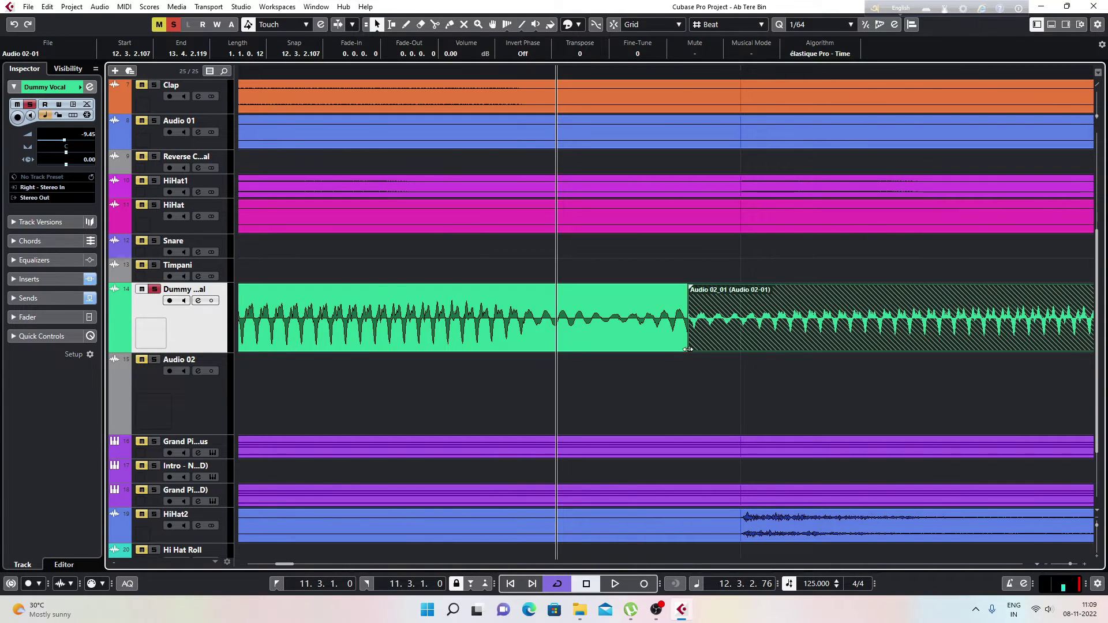
{"action": "left_click_drag", "start_coordinate": [689, 349], "coordinate": [611, 352]}
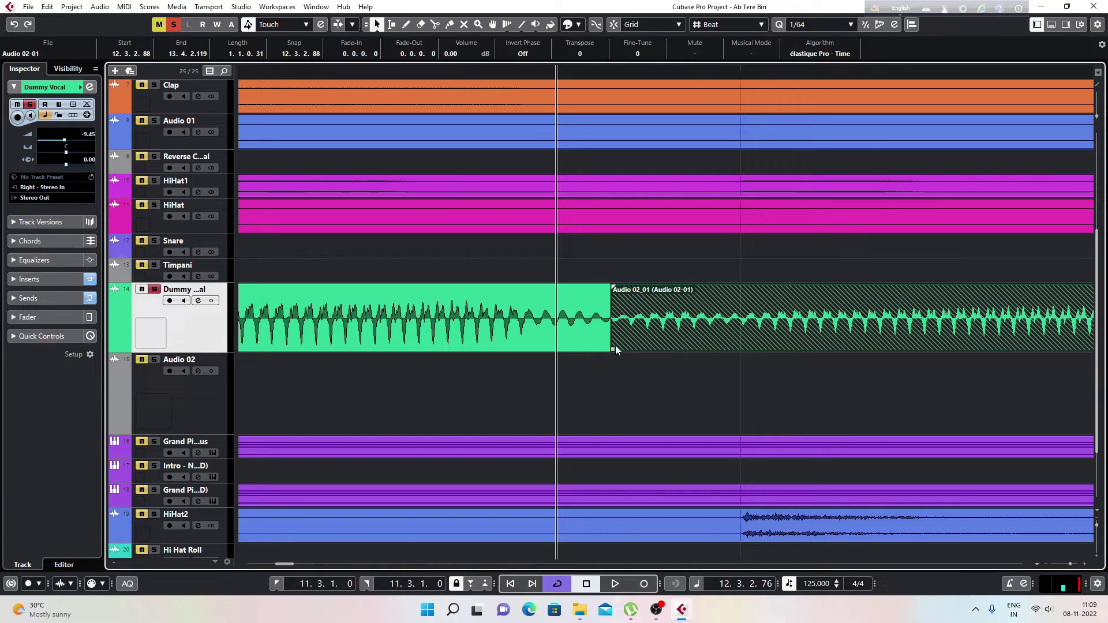
{"action": "left_click_drag", "start_coordinate": [615, 348], "coordinate": [622, 348]}
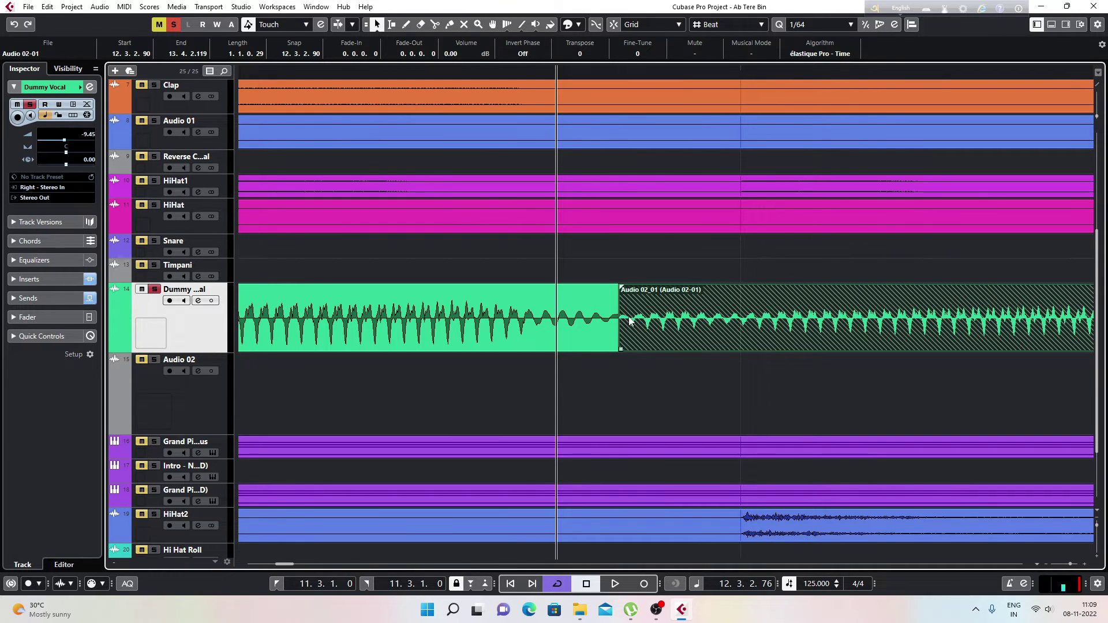
- Shift the overlapping event slightly earlier to 12.3.2.88 so its waveform lines up with the Dummy Vocal
{"action": "left_click_drag", "start_coordinate": [654, 331], "coordinate": [647, 332]}
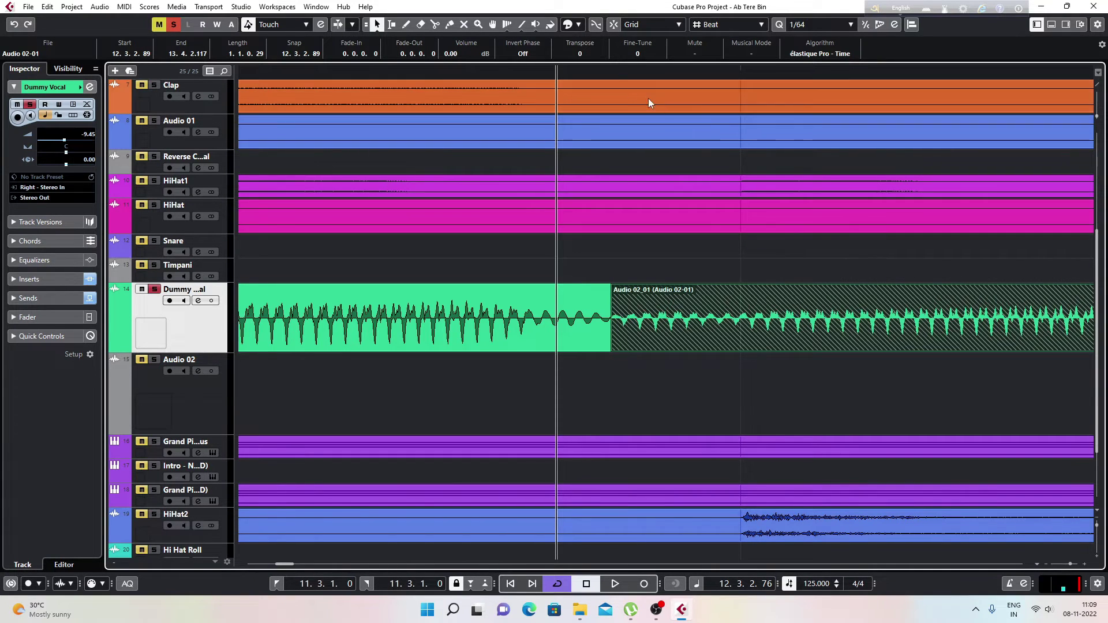
{"action": "left_click_drag", "start_coordinate": [615, 70], "coordinate": [608, 99]}
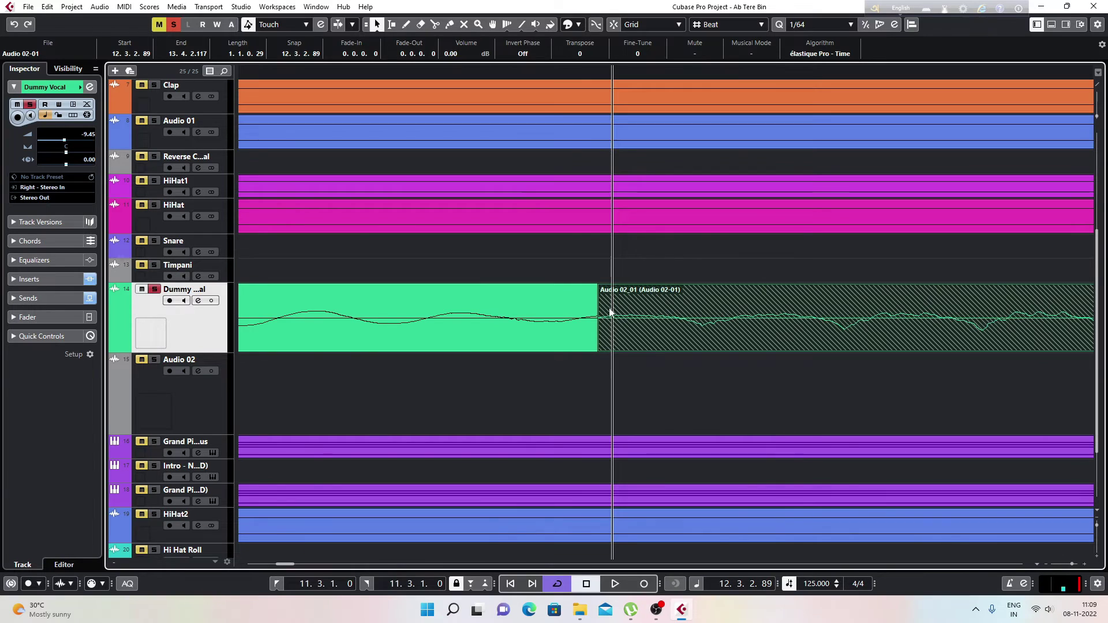
{"action": "left_click_drag", "start_coordinate": [644, 331], "coordinate": [627, 327]}
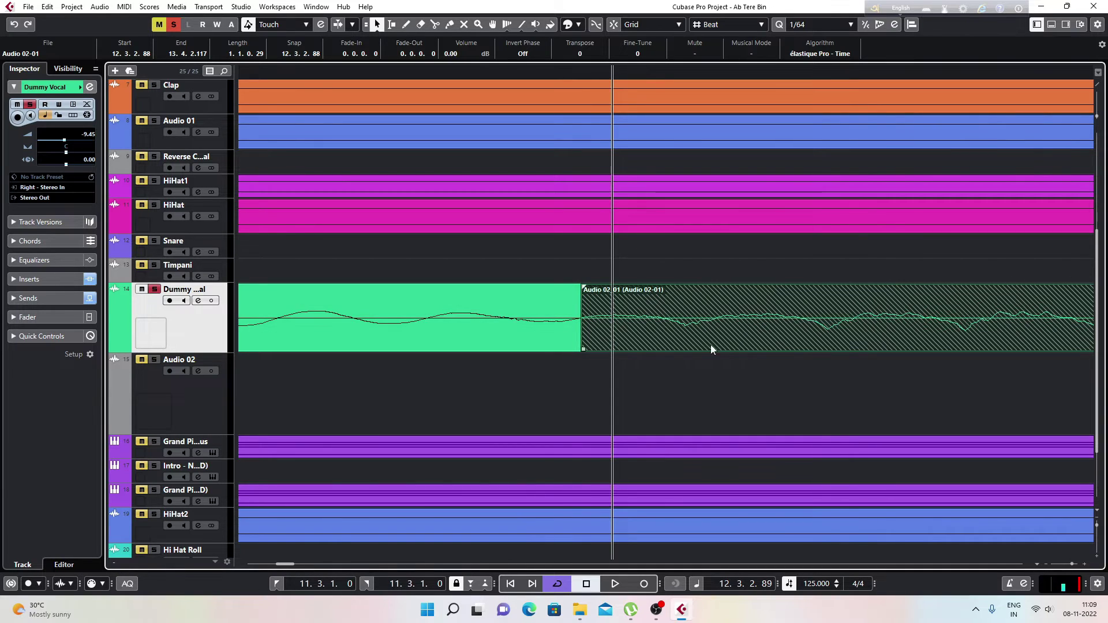
- Play the Dummy Vocal passage across the junction at 12.3.2.88 to check the join
{"action": "key", "text": "h"}
{"action": "key", "text": "h"}
{"action": "key", "text": "h"}
{"action": "key", "text": "h"}
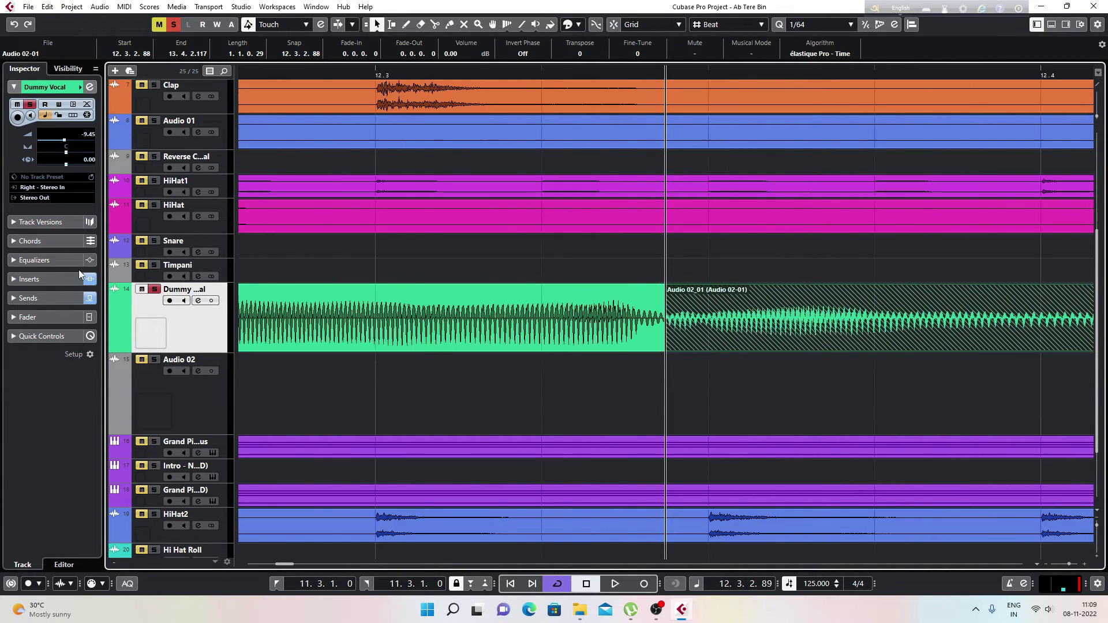
{"action": "key", "text": "g"}
{"action": "key", "text": "g"}
{"action": "key", "text": "g"}
{"action": "key", "text": "g"}
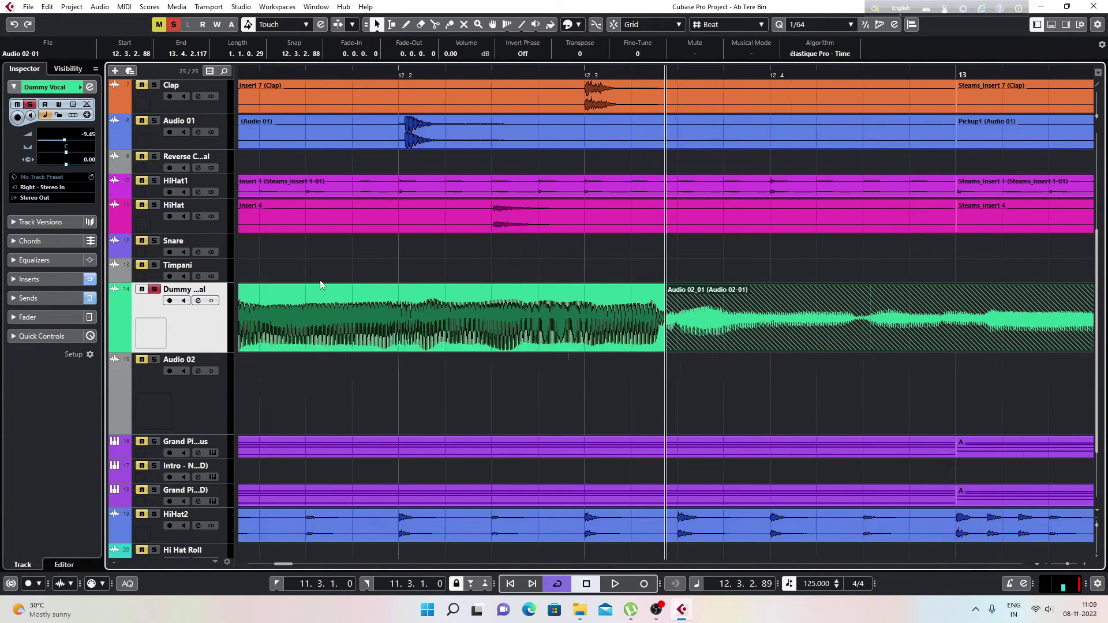
{"action": "key", "text": "g"}
{"action": "key", "text": "g"}
{"action": "key", "text": "g"}
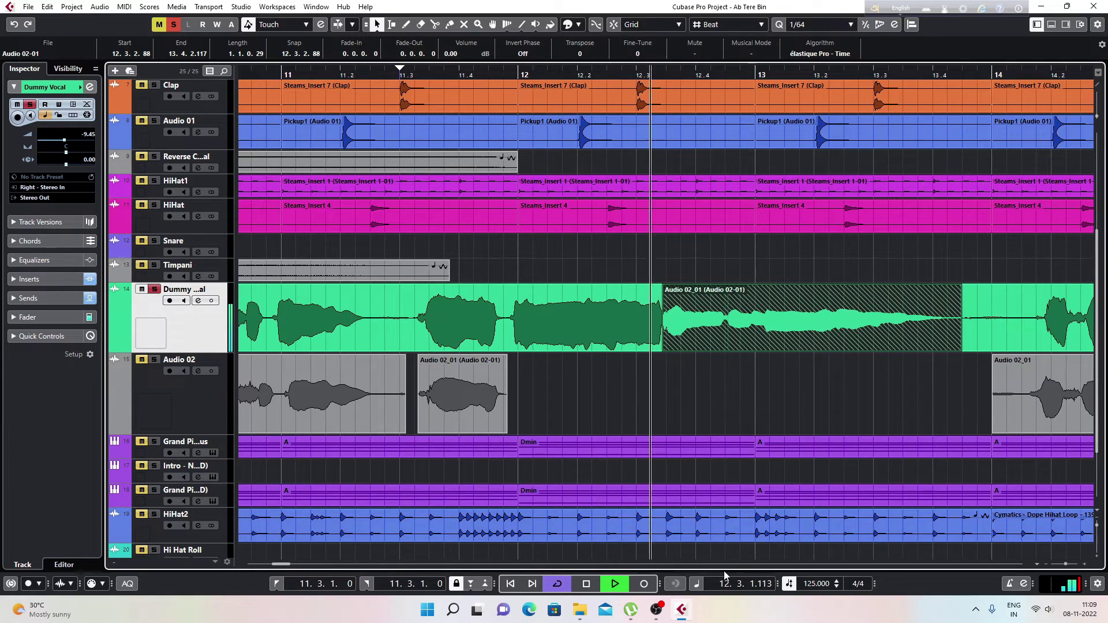
{"action": "key", "text": "space"}
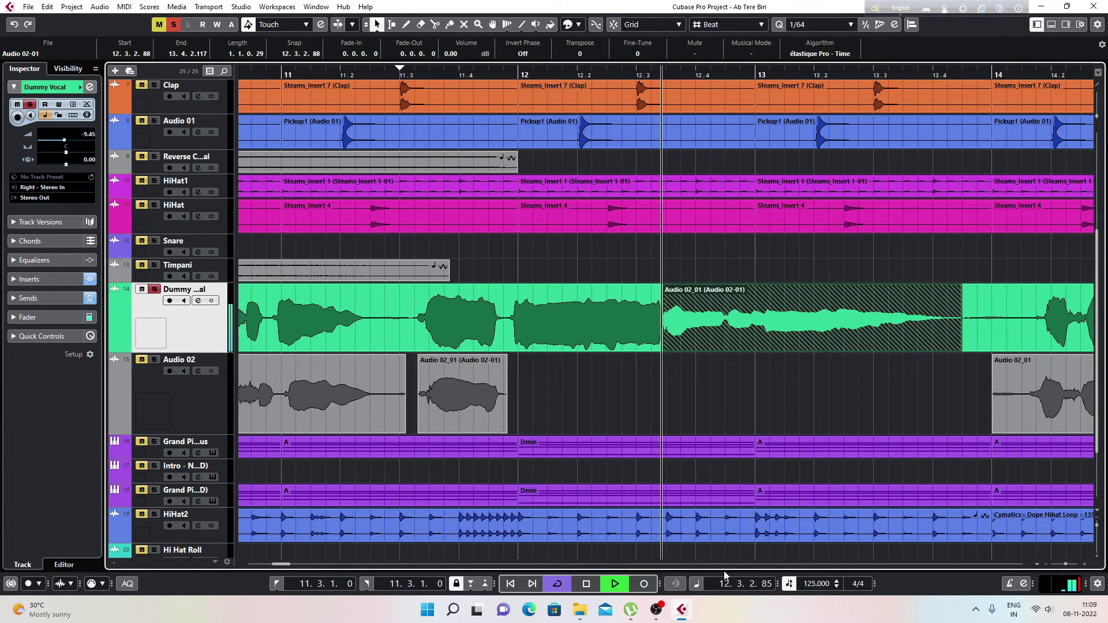
{"action": "key", "text": "space"}
{"action": "key", "text": "space"}
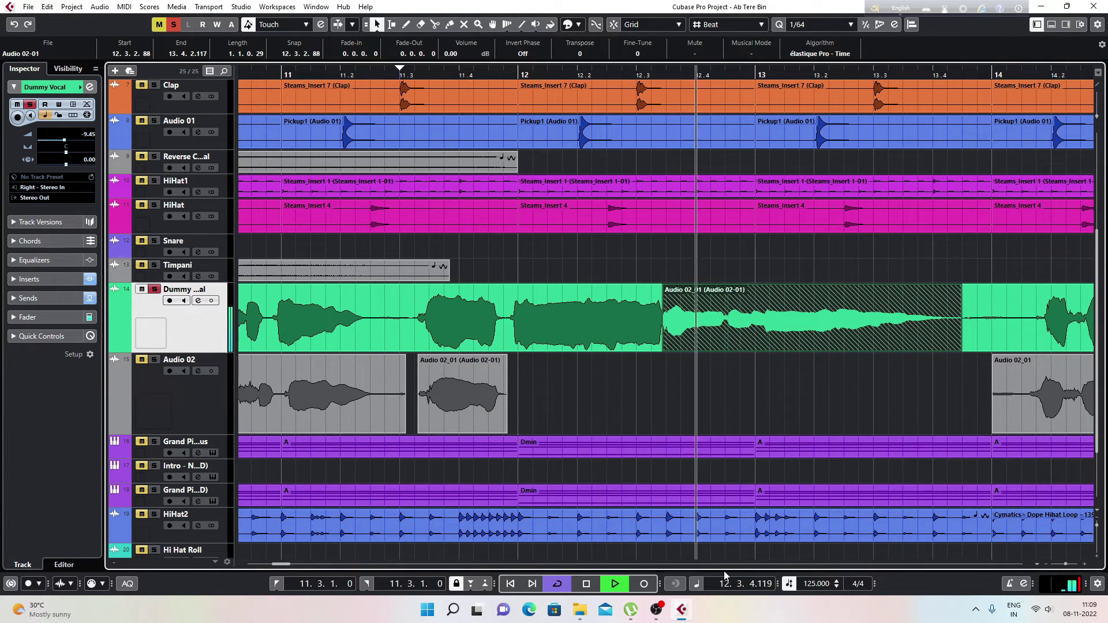
- Nudge the overlapping event later to 12.3.2.90 and replay the junction from 12.2.2.81
{"action": "key", "text": "space"}
{"action": "key", "text": "space"}
{"action": "key", "text": "space"}
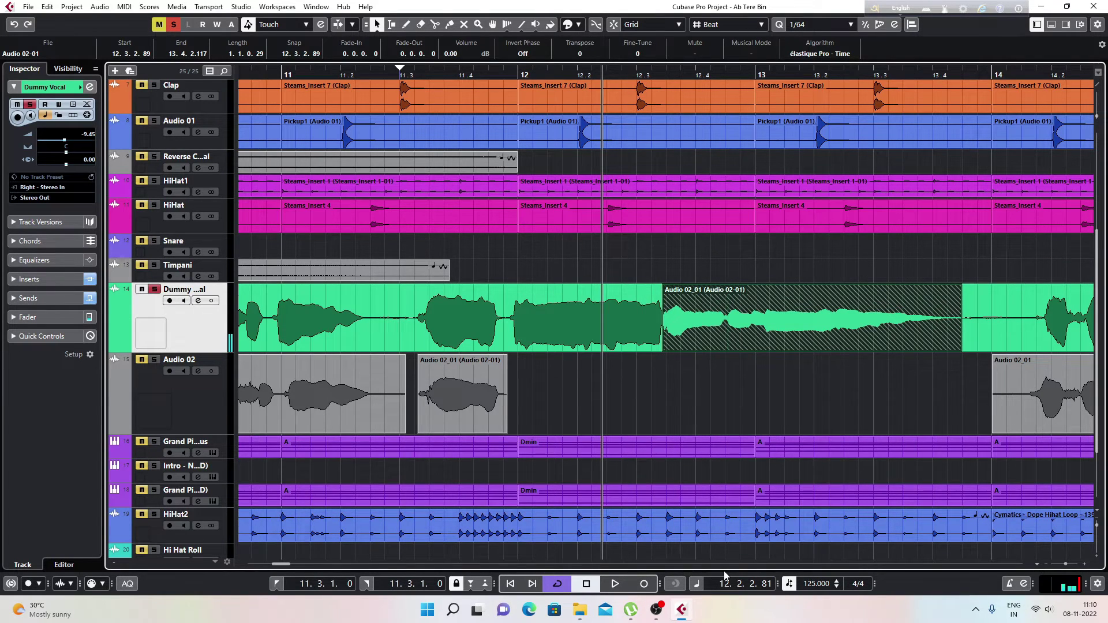
{"action": "key", "text": "ctrl+Right"}
{"action": "key", "text": "space"}
{"action": "key", "text": "space"}
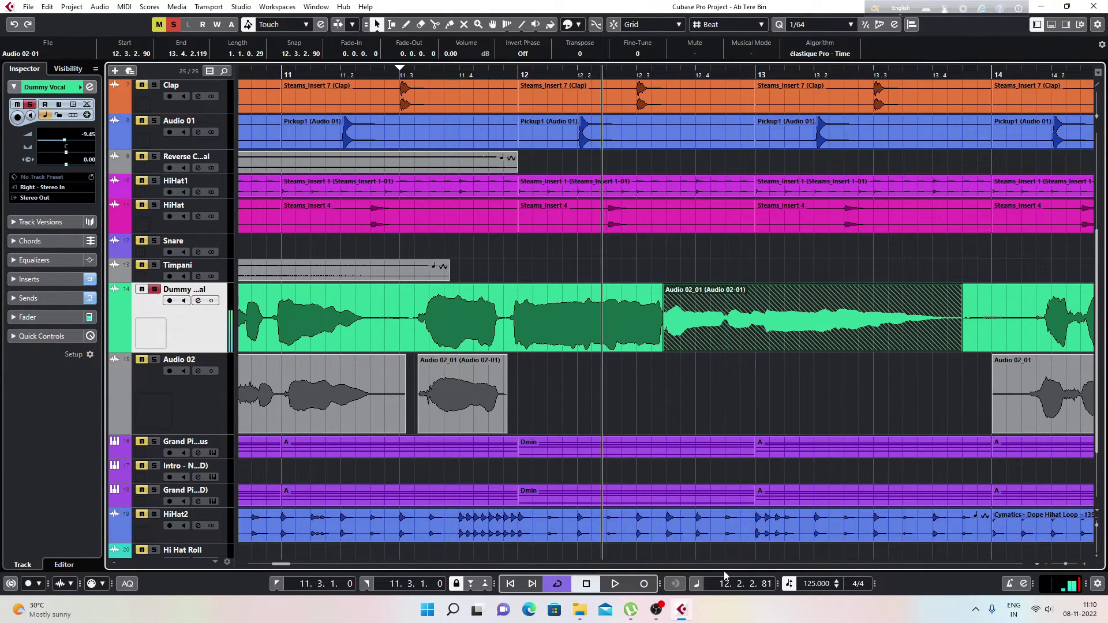
- Play the Dummy Vocal passage once more and examine the waveforms up close on both sides of the junction
{"action": "key", "text": "space"}
{"action": "key", "text": "space"}
{"action": "left_click_drag", "start_coordinate": [653, 75], "coordinate": [640, 118]}
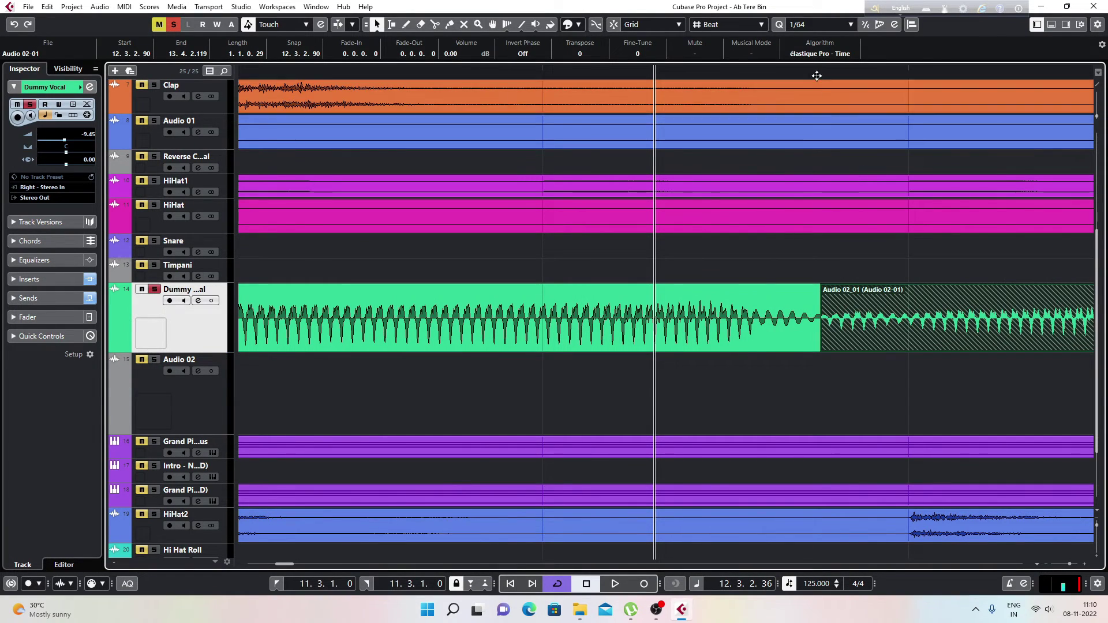
{"action": "left_click_drag", "start_coordinate": [288, 564], "coordinate": [287, 565]}
{"action": "key", "text": "g"}
{"action": "key", "text": "g"}
{"action": "key", "text": "g"}
{"action": "key", "text": "g"}
{"action": "key", "text": "g"}
{"action": "key", "text": "g"}
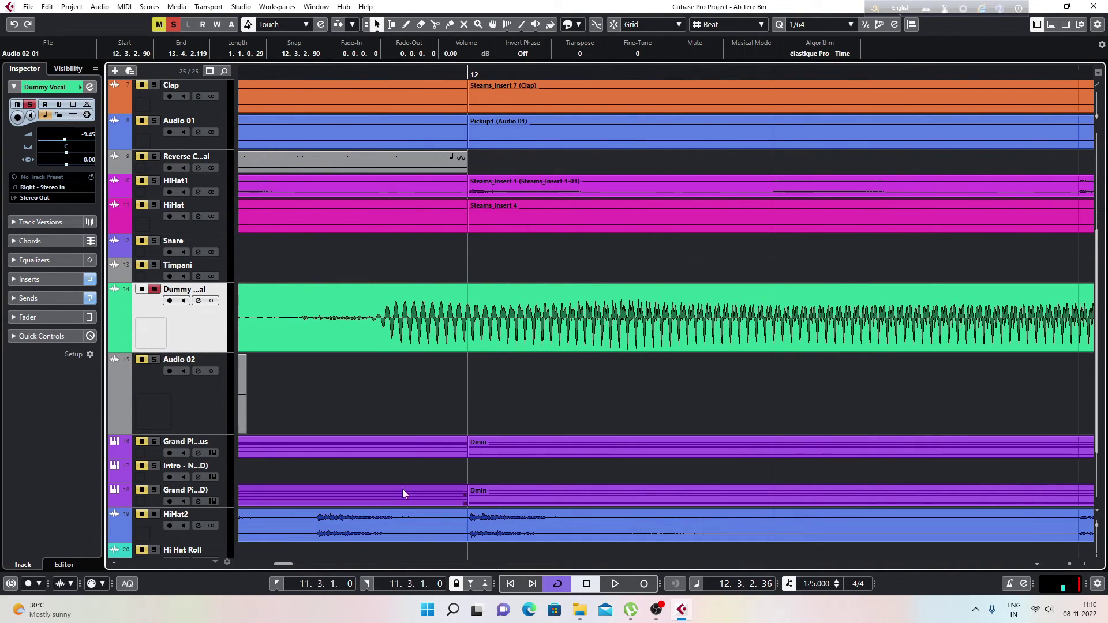
{"action": "key", "text": "g"}
{"action": "key", "text": "g"}
{"action": "key", "text": "g"}
{"action": "key", "text": "g"}
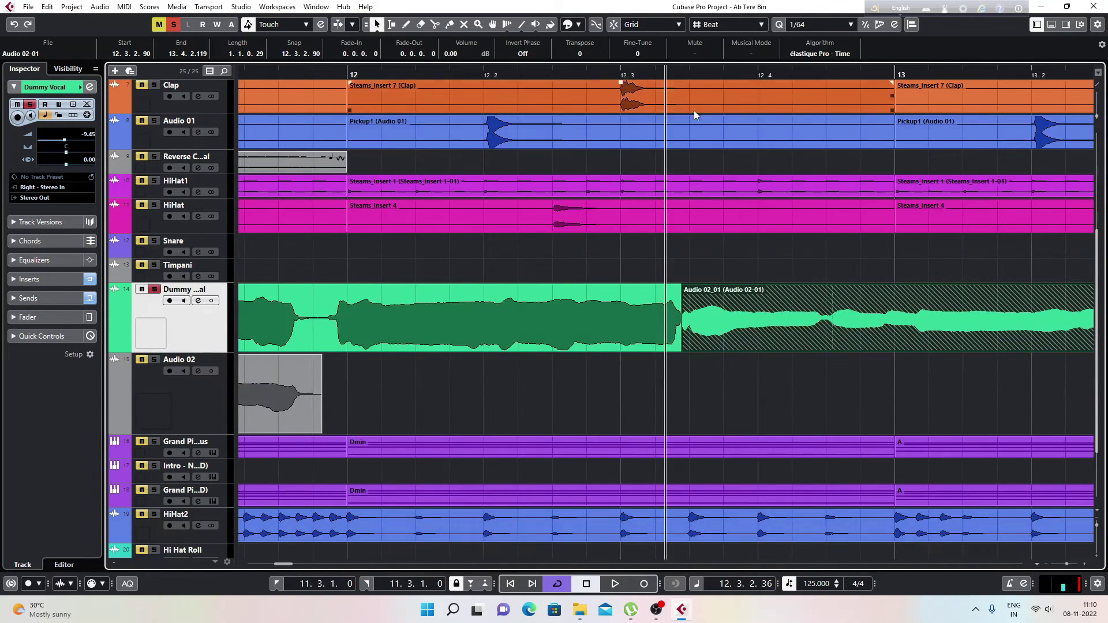
- Shift the overlapping Audio 02_01 event earlier to start at 12.3.2.88, lining its waveform up with the preceding Dummy Vocal
{"action": "left_click_drag", "start_coordinate": [662, 74], "coordinate": [666, 136]}
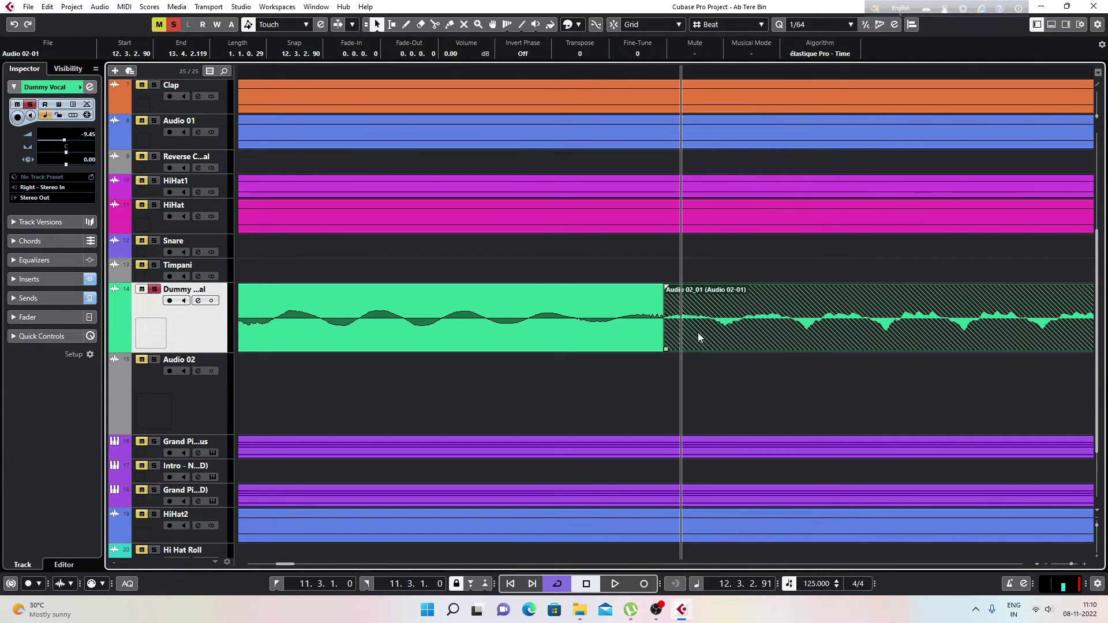
{"action": "left_click_drag", "start_coordinate": [666, 350], "coordinate": [715, 345]}
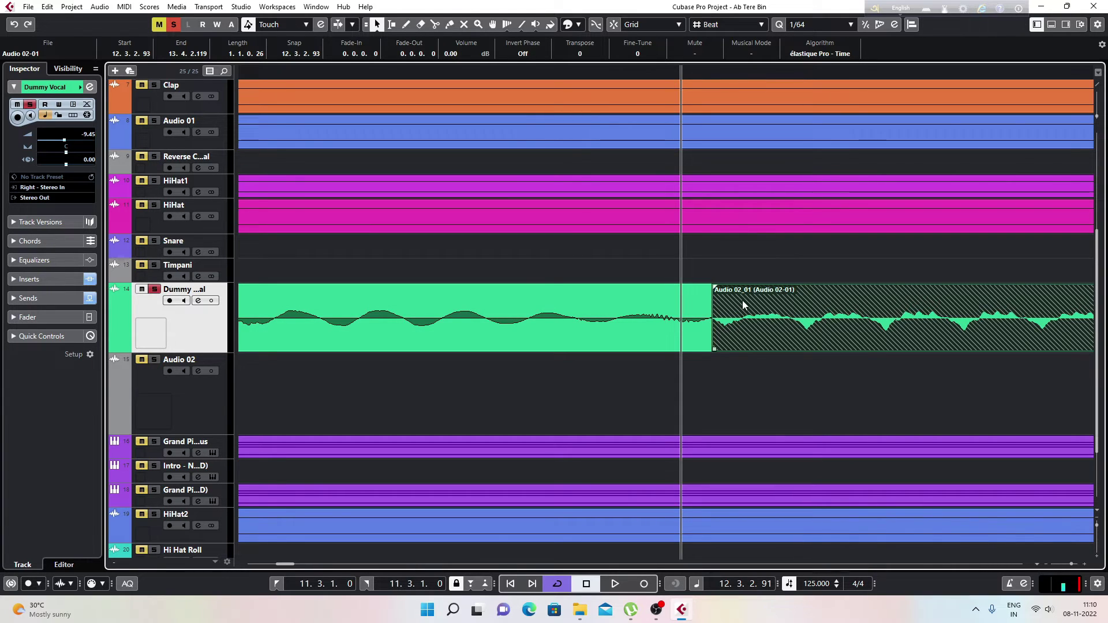
{"action": "left_click_drag", "start_coordinate": [716, 348], "coordinate": [662, 347]}
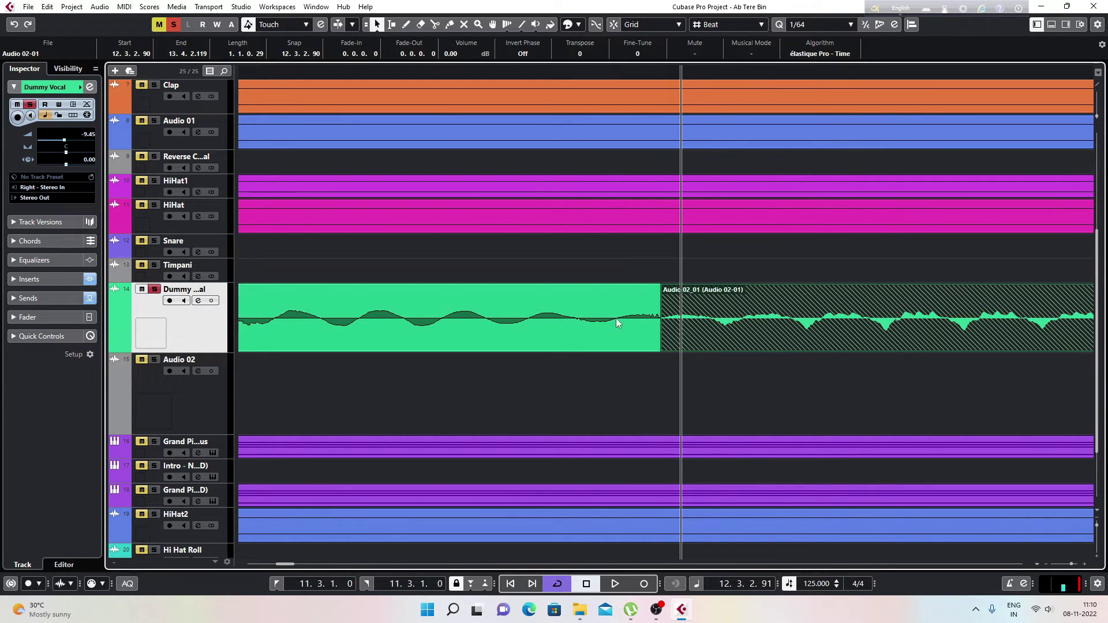
{"action": "left_click_drag", "start_coordinate": [695, 337], "coordinate": [657, 329]}
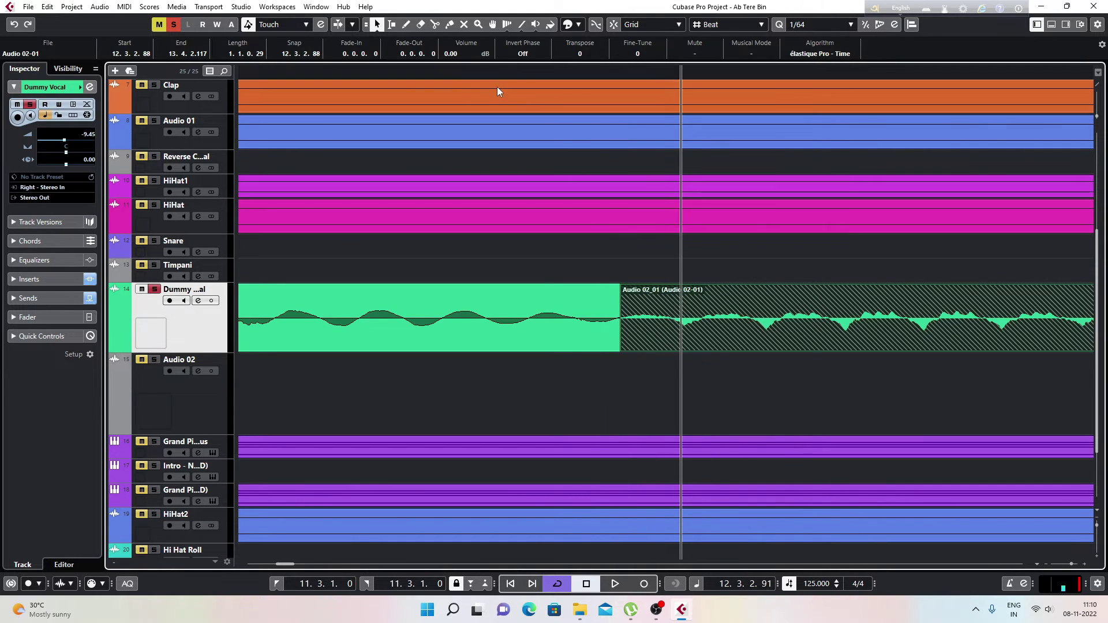
- Listen to the junction at 12.3.2.88, including a replay from 12.2.3.31, to judge how the two events connect
{"action": "key", "text": "g"}
{"action": "key", "text": "g"}
{"action": "key", "text": "g"}
{"action": "key", "text": "g"}
{"action": "key", "text": "g"}
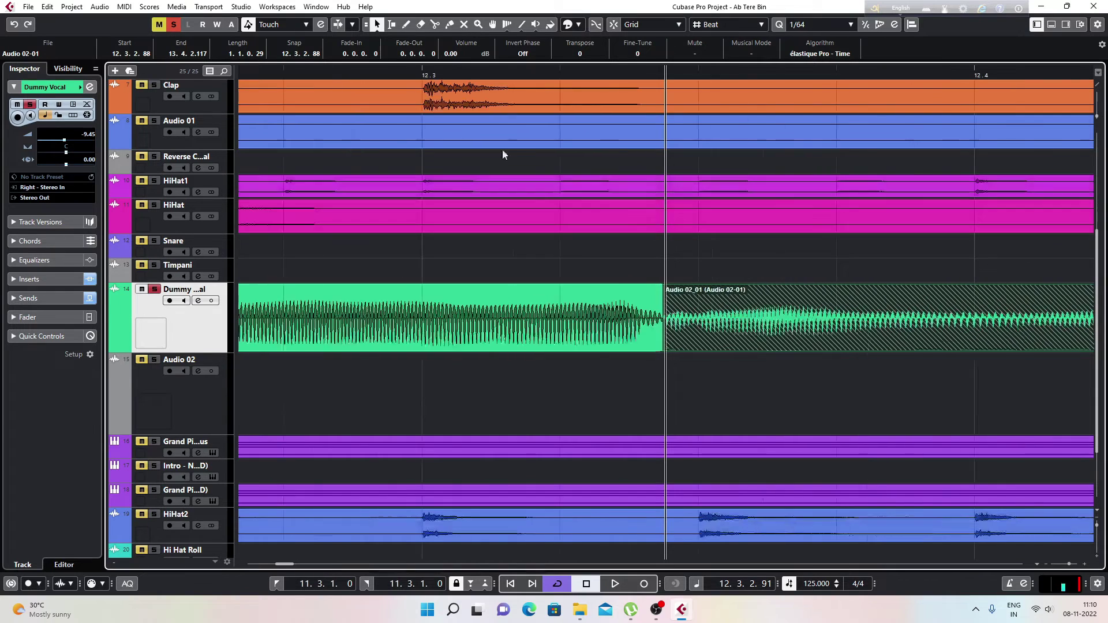
{"action": "key", "text": "space"}
{"action": "key", "text": "space"}
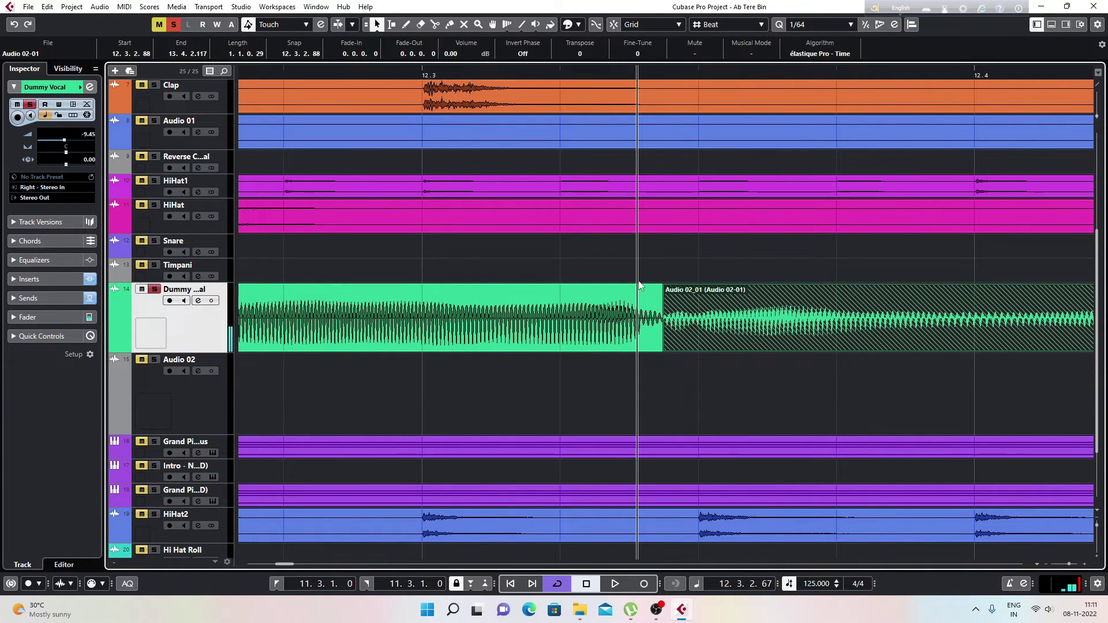
{"action": "key", "text": "g"}
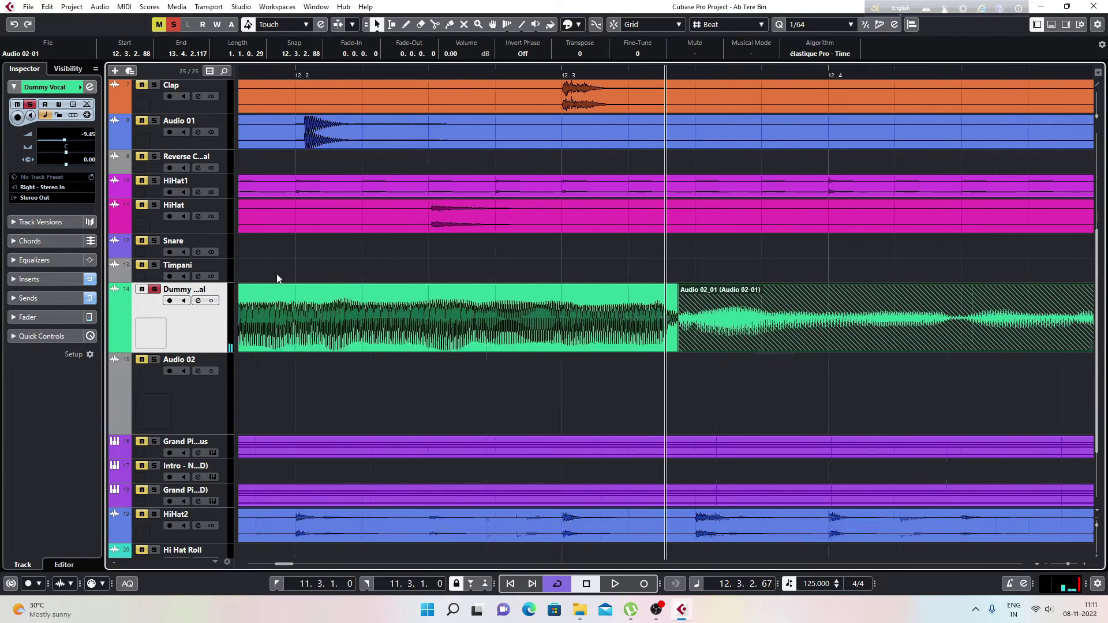
{"action": "key", "text": "g"}
{"action": "key", "text": "g"}
{"action": "key", "text": "g"}
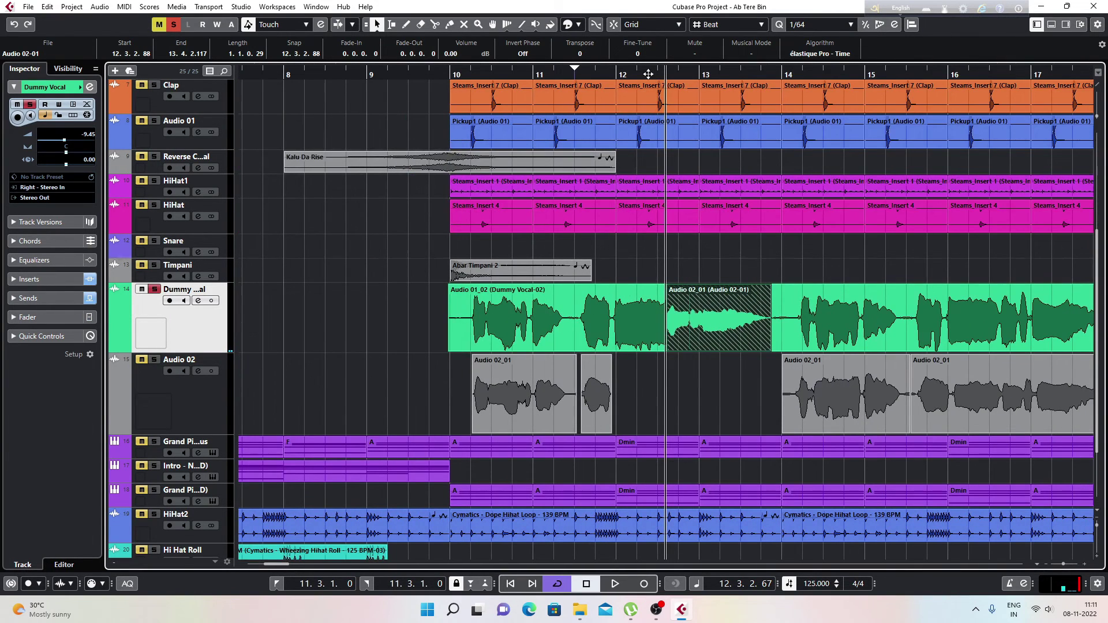
{"action": "left_click", "coordinate": [648, 73]}
{"action": "key", "text": "space"}
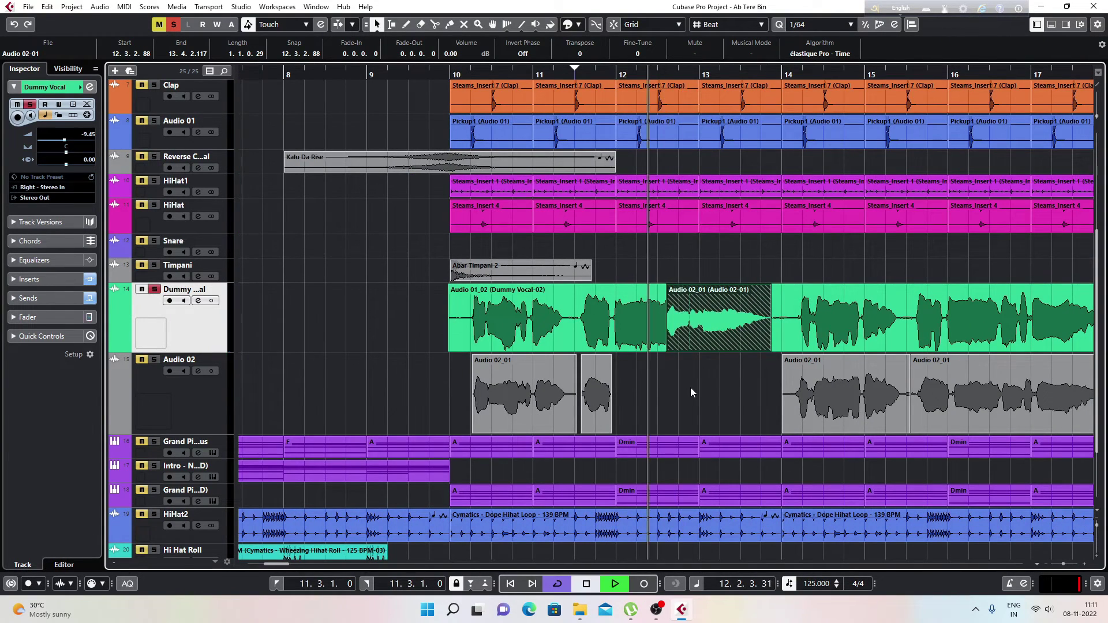
{"action": "key", "text": "space"}
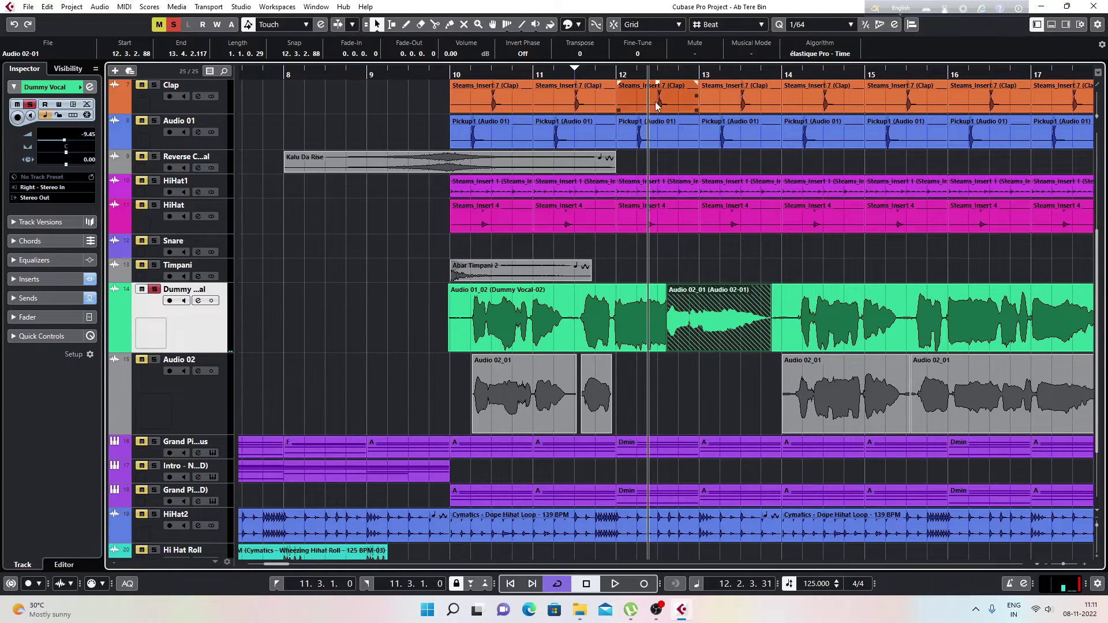
- Split the Dummy Vocal event at 12.3.2.88 and move the overlapping Audio 02_01 event down to the Audio 02 track
{"action": "left_click_drag", "start_coordinate": [657, 72], "coordinate": [649, 104]}
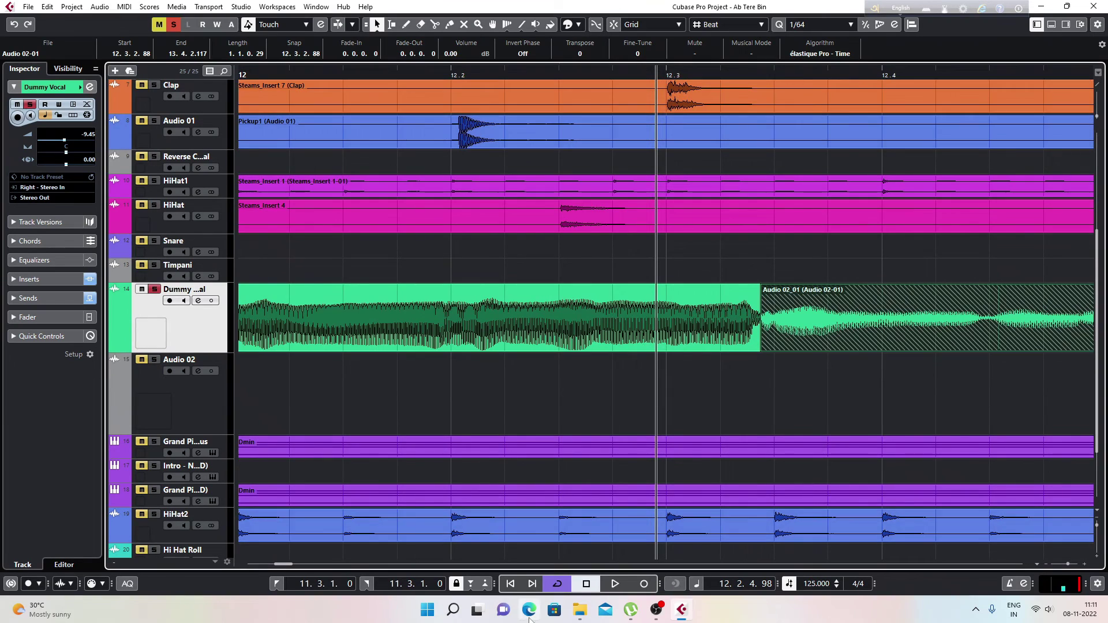
{"action": "key", "text": "g"}
{"action": "key", "text": "g"}
{"action": "key", "text": "g"}
{"action": "key", "text": "g"}
{"action": "key", "text": "g"}
{"action": "key", "text": "g"}
{"action": "key", "text": "g"}
{"action": "key", "text": "g"}
{"action": "key", "text": "g"}
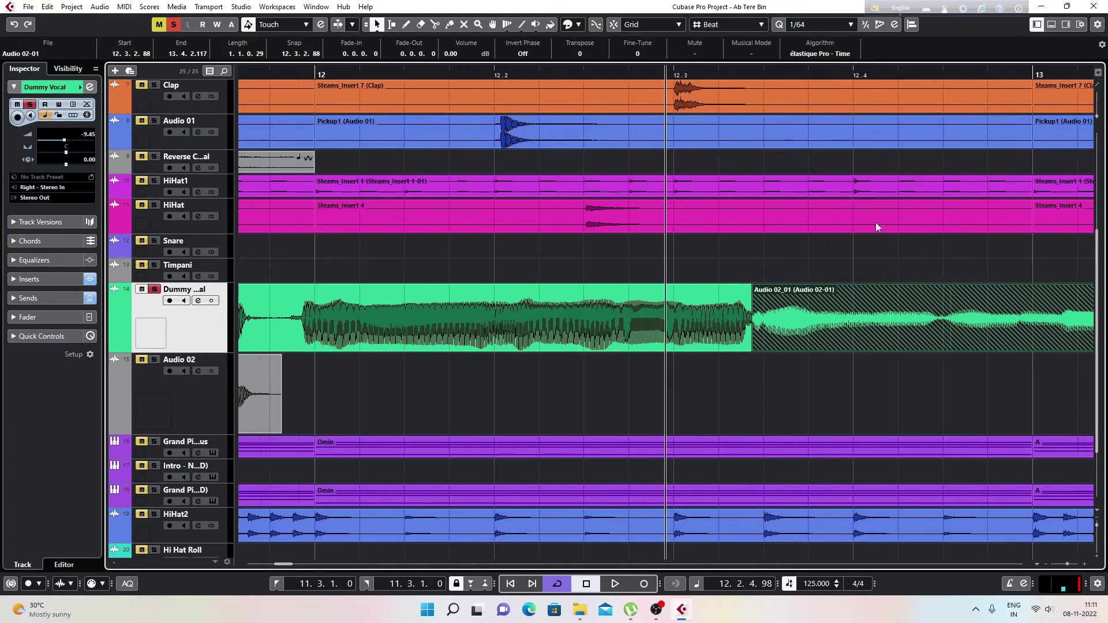
{"action": "left_click_drag", "start_coordinate": [713, 73], "coordinate": [518, 118]}
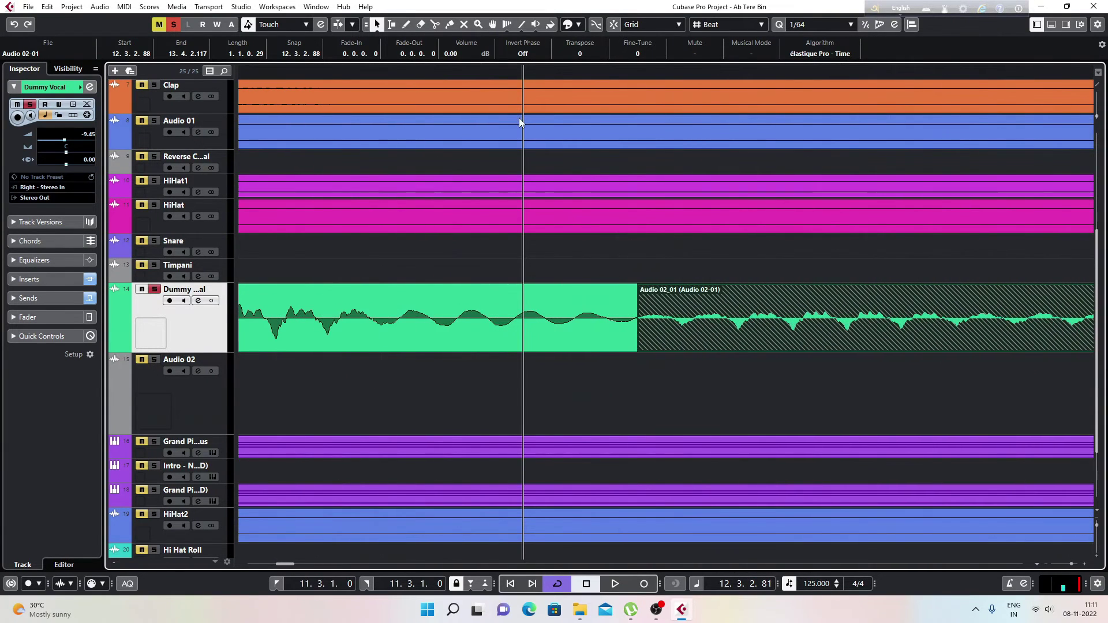
{"action": "left_click", "coordinate": [628, 314]}
{"action": "left_click", "coordinate": [776, 334]}
{"action": "left_click", "coordinate": [509, 304]}
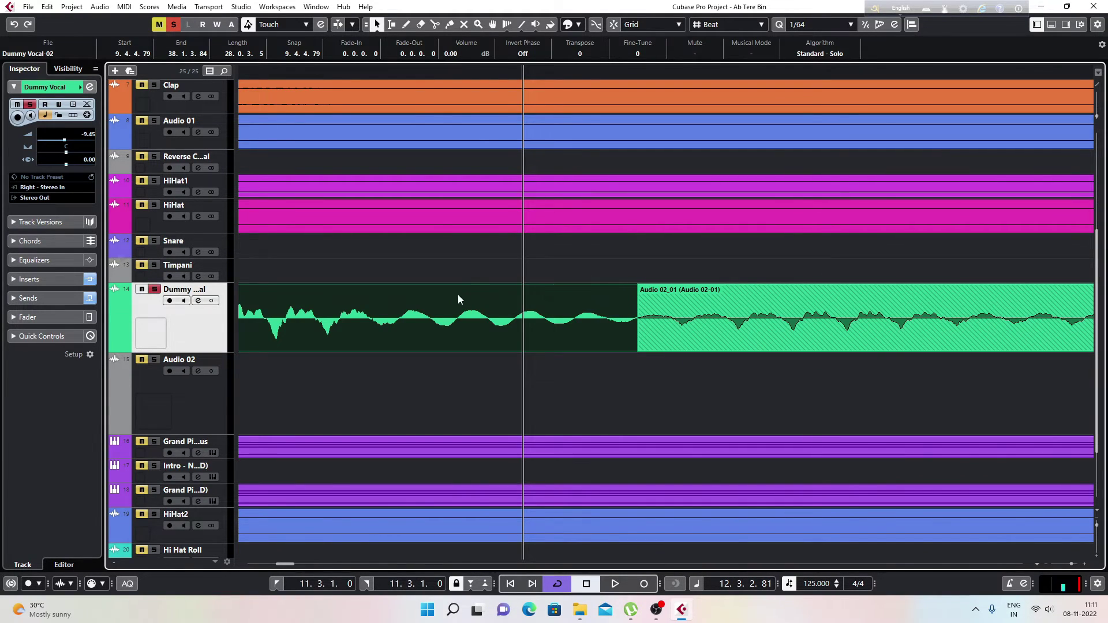
{"action": "left_click", "coordinate": [637, 334], "text": "alt"}
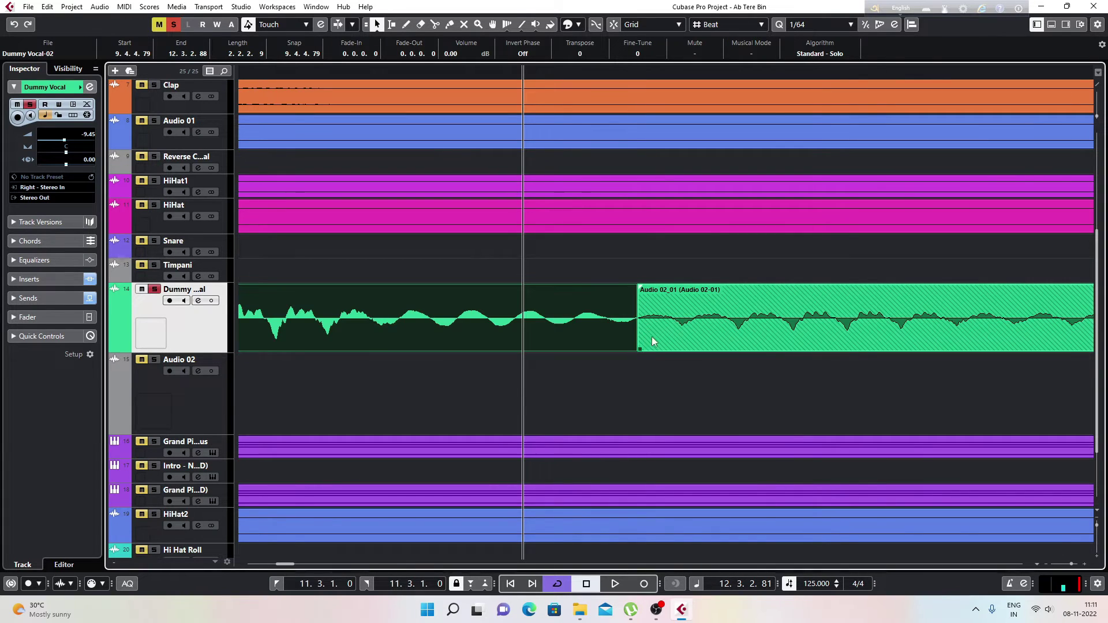
{"action": "left_click_drag", "start_coordinate": [763, 320], "coordinate": [754, 367]}
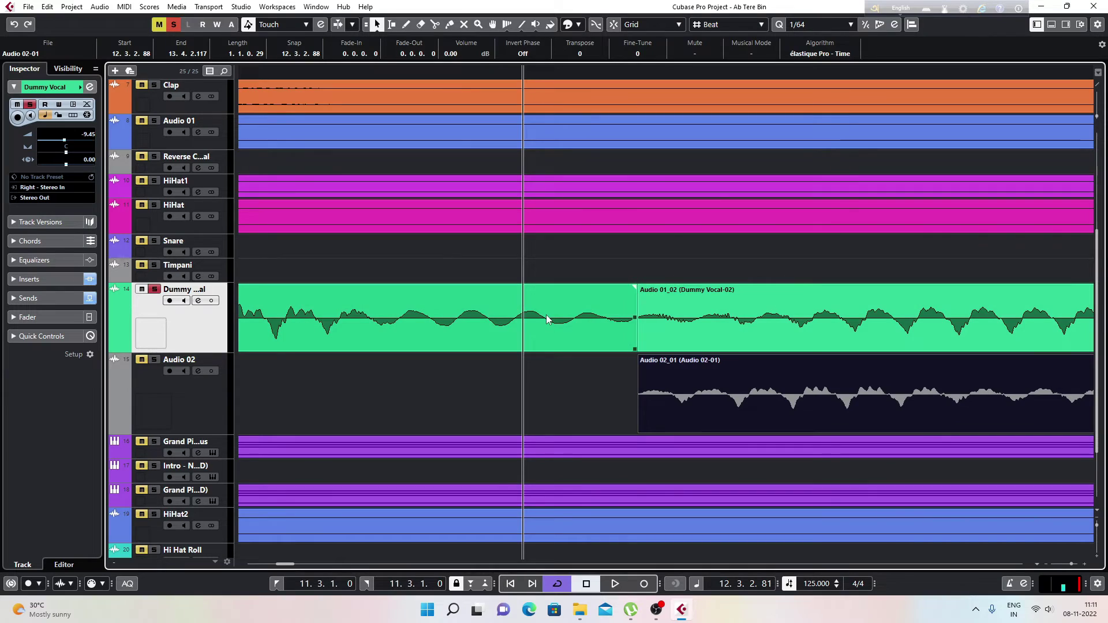
- Trim the start of the second Dummy Vocal event to 13.4.3.27, clearing room for the Audio 02_01 phrase
{"action": "key", "text": "g"}
{"action": "key", "text": "g"}
{"action": "key", "text": "g"}
{"action": "key", "text": "g"}
{"action": "key", "text": "g"}
{"action": "key", "text": "g"}
{"action": "key", "text": "g"}
{"action": "key", "text": "g"}
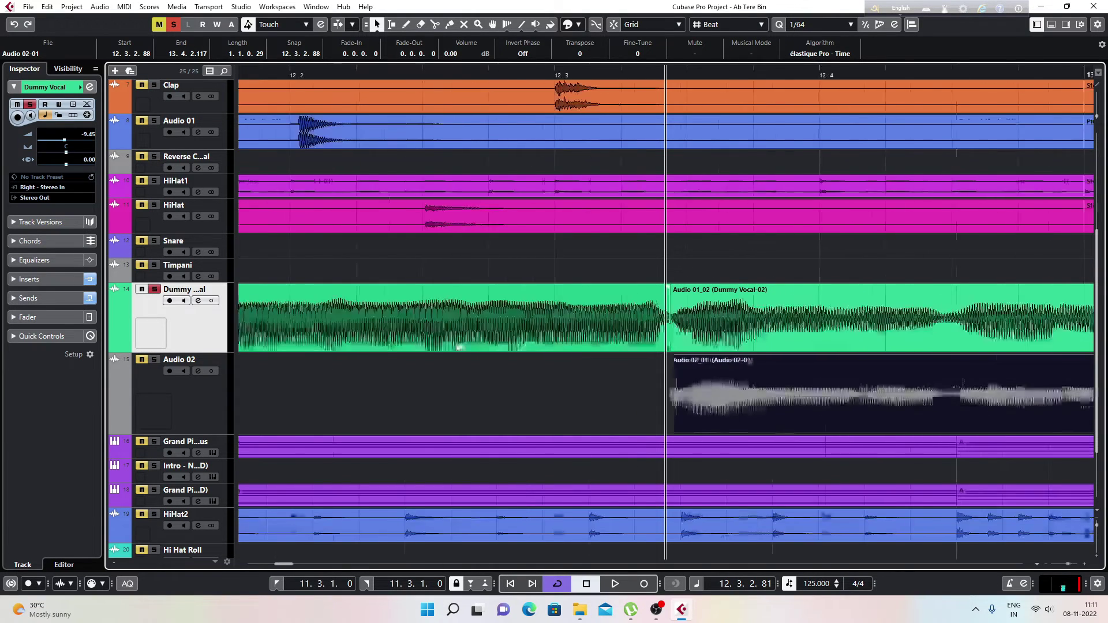
{"action": "key", "text": "g"}
{"action": "left_click", "coordinate": [584, 316]}
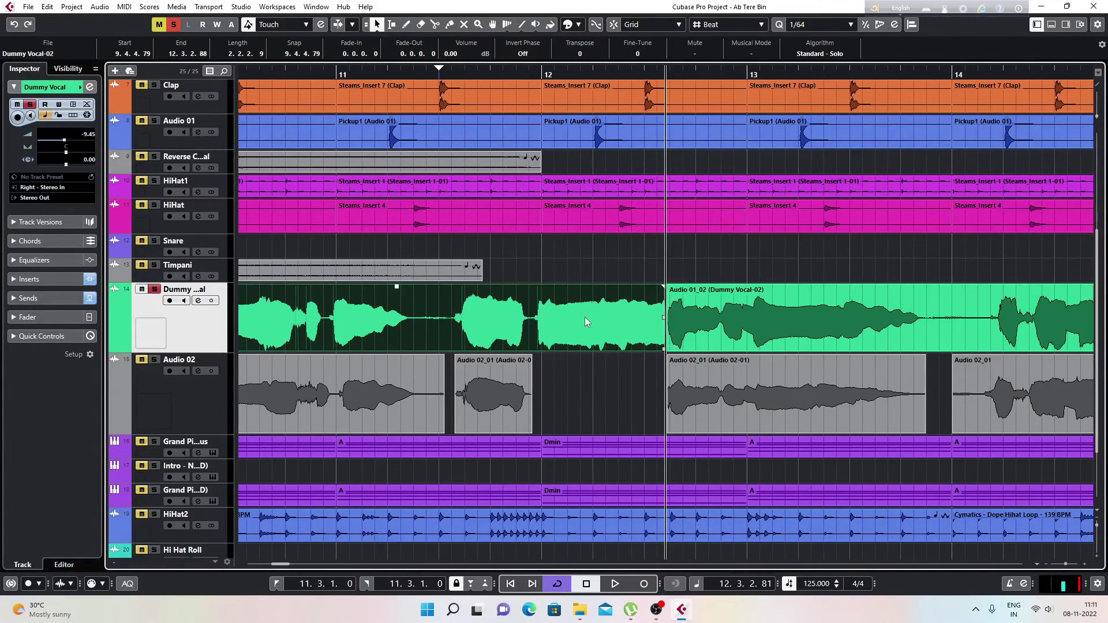
{"action": "left_click", "coordinate": [799, 316]}
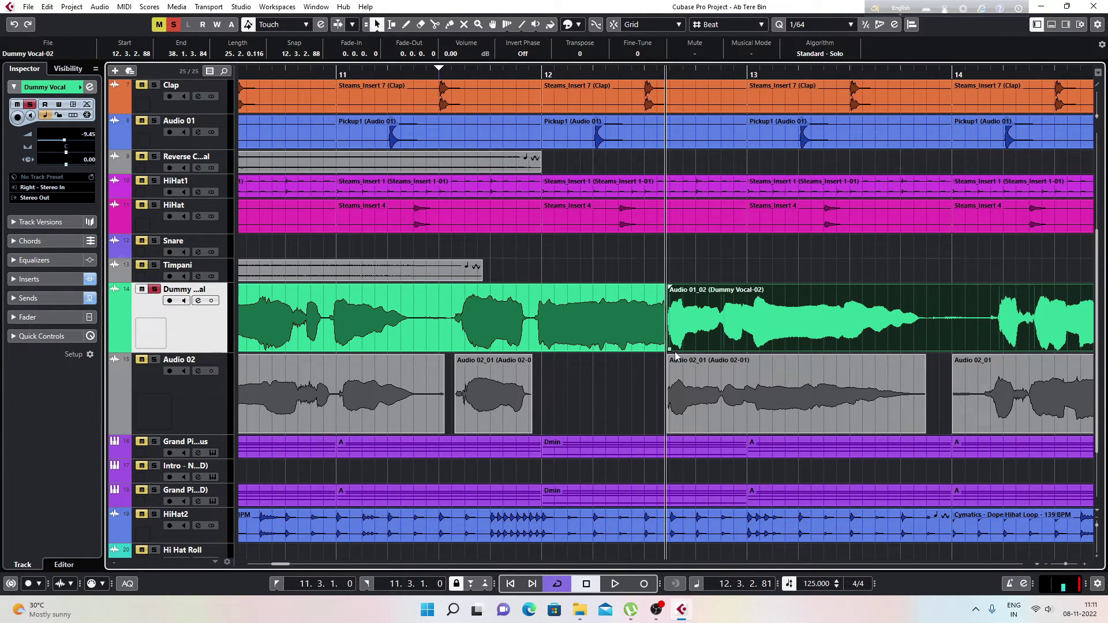
{"action": "left_click_drag", "start_coordinate": [671, 348], "coordinate": [931, 358]}
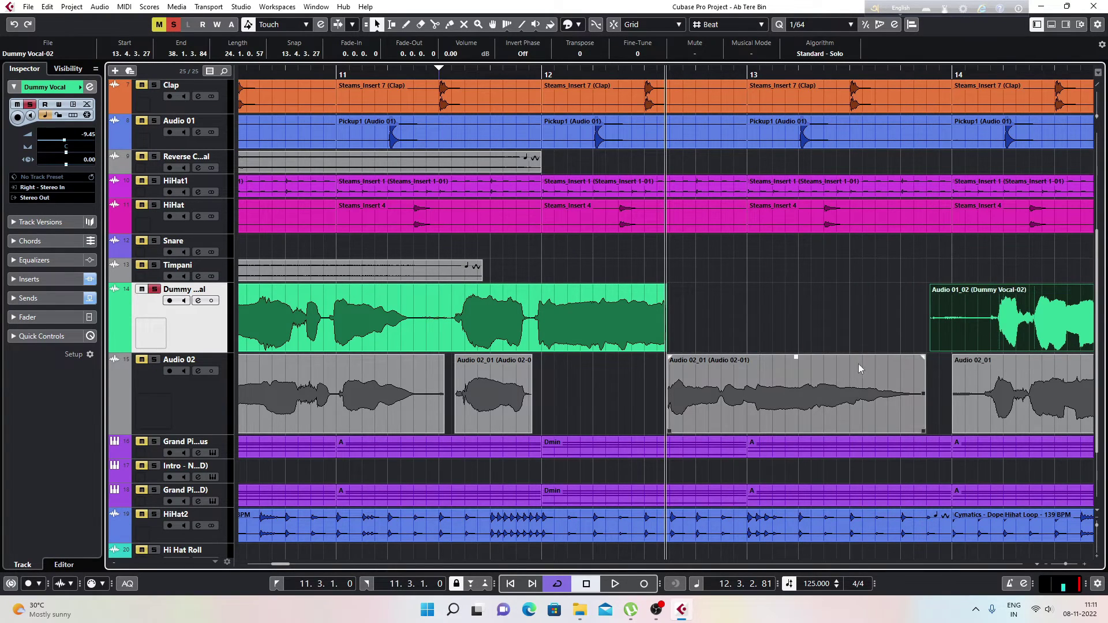
- Move the Audio 02_01 event back up into the Dummy Vocal gap and trim its start flush with the preceding event's end
{"action": "left_click_drag", "start_coordinate": [682, 366], "coordinate": [681, 344]}
{"action": "left_click", "coordinate": [690, 74]}
{"action": "key", "text": "h"}
{"action": "key", "text": "h"}
{"action": "key", "text": "h"}
{"action": "key", "text": "h"}
{"action": "key", "text": "h"}
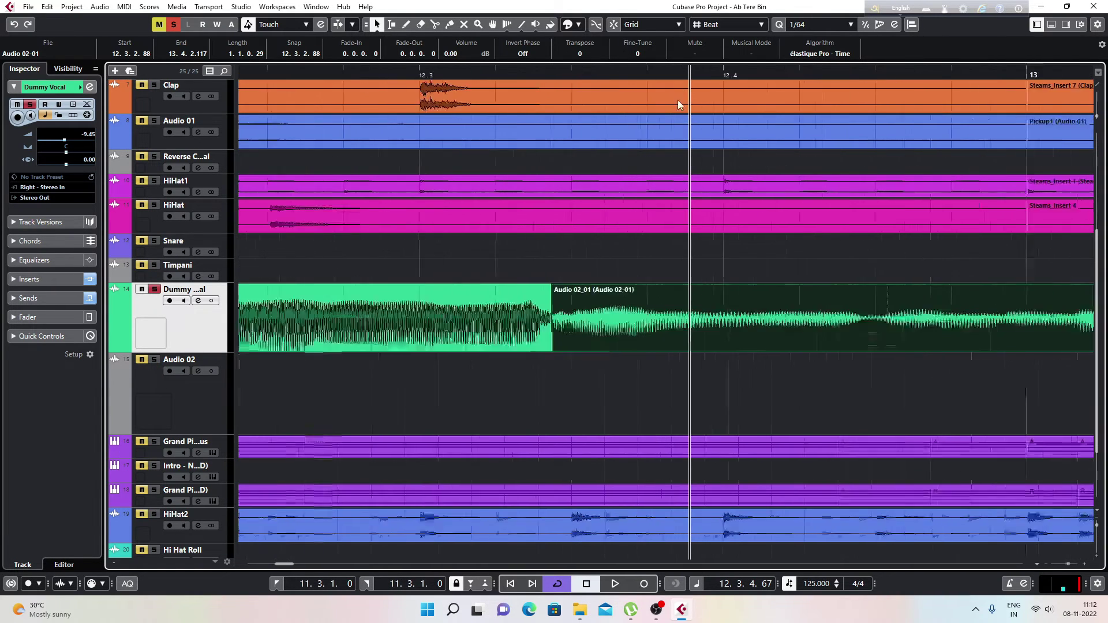
{"action": "left_click_drag", "start_coordinate": [408, 71], "coordinate": [407, 114]}
{"action": "left_click_drag", "start_coordinate": [519, 74], "coordinate": [516, 102]}
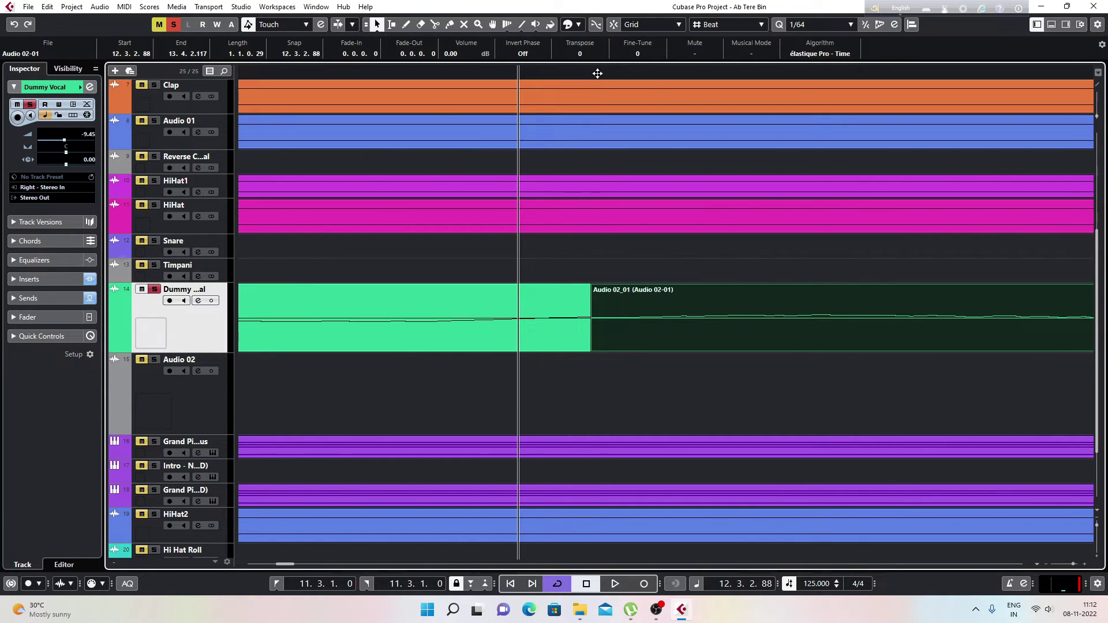
{"action": "left_click_drag", "start_coordinate": [595, 74], "coordinate": [596, 132]}
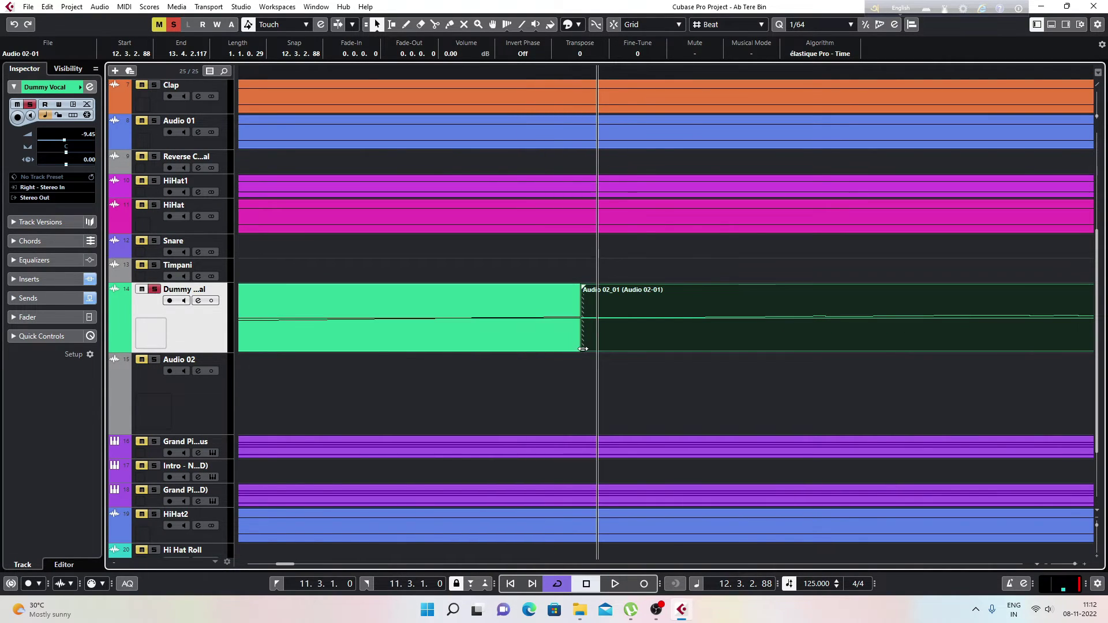
{"action": "left_click_drag", "start_coordinate": [582, 349], "coordinate": [585, 351]}
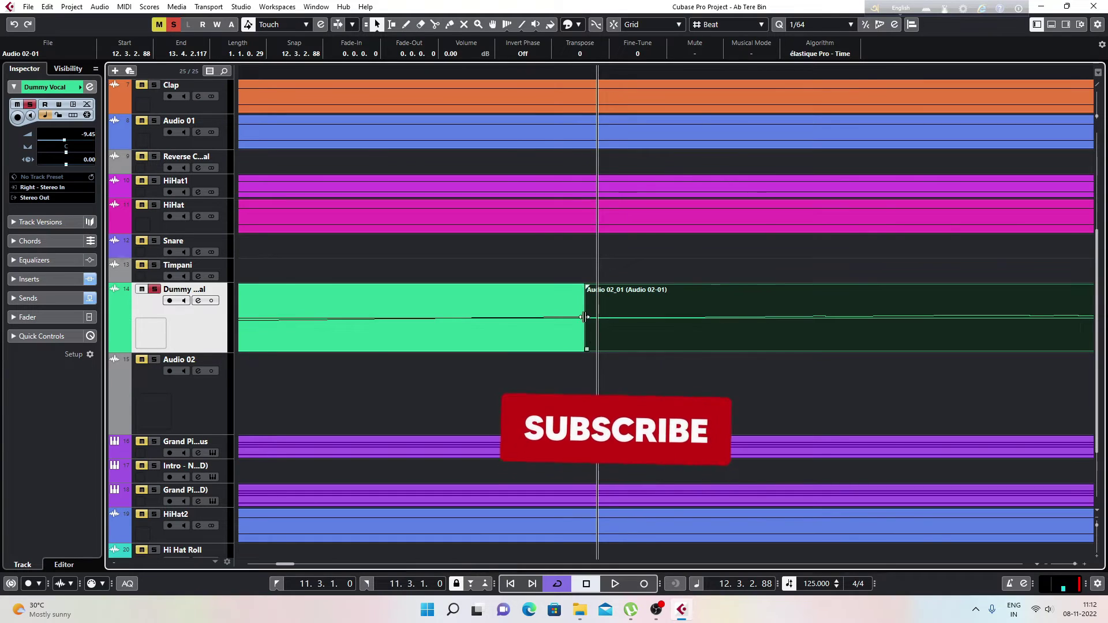
{"action": "left_click", "coordinate": [545, 301]}
{"action": "left_click", "coordinate": [616, 303]}
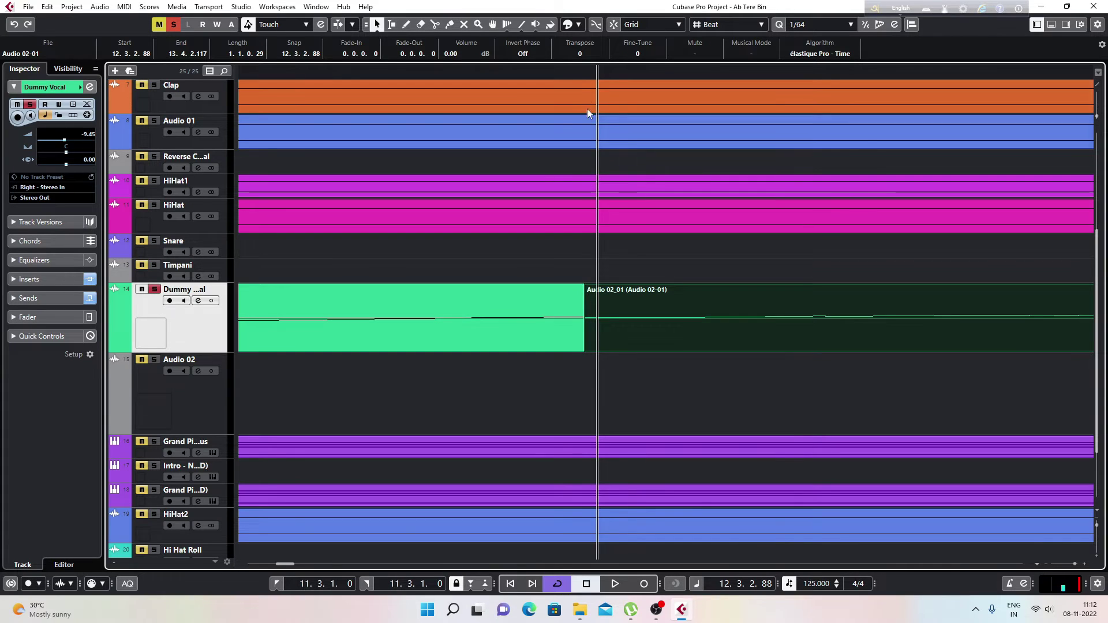
{"action": "left_click", "coordinate": [580, 72]}
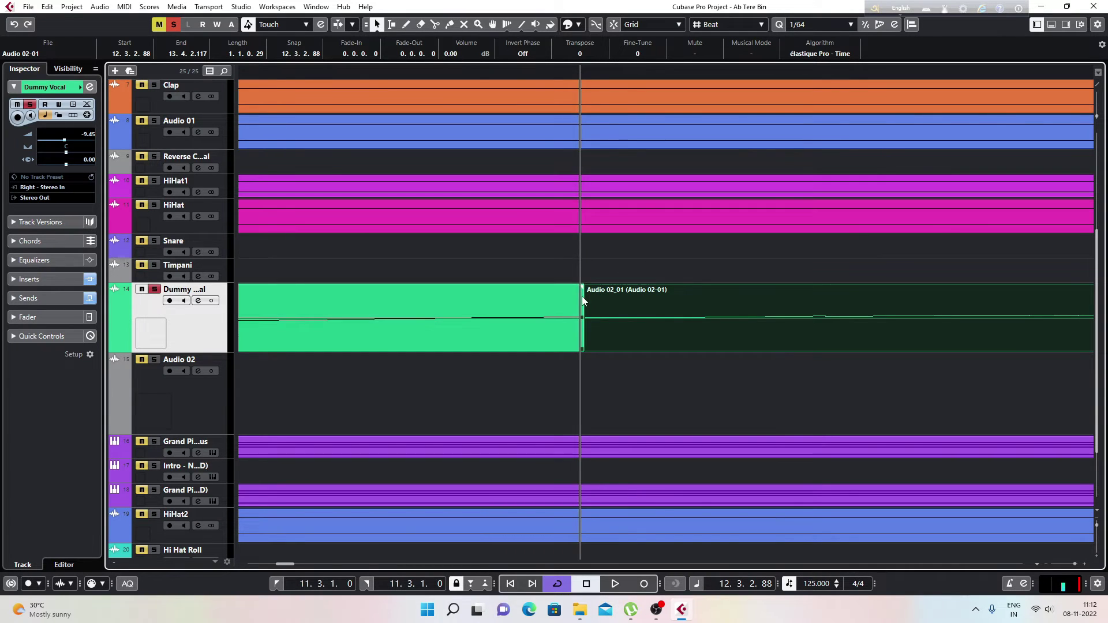
- Trim the end of the Audio 02_01 event on the Dummy Vocal track to 13.4.1.27
{"action": "key", "text": "g"}
{"action": "key", "text": "g"}
{"action": "key", "text": "g"}
{"action": "key", "text": "g"}
{"action": "key", "text": "g"}
{"action": "key", "text": "g"}
{"action": "key", "text": "g"}
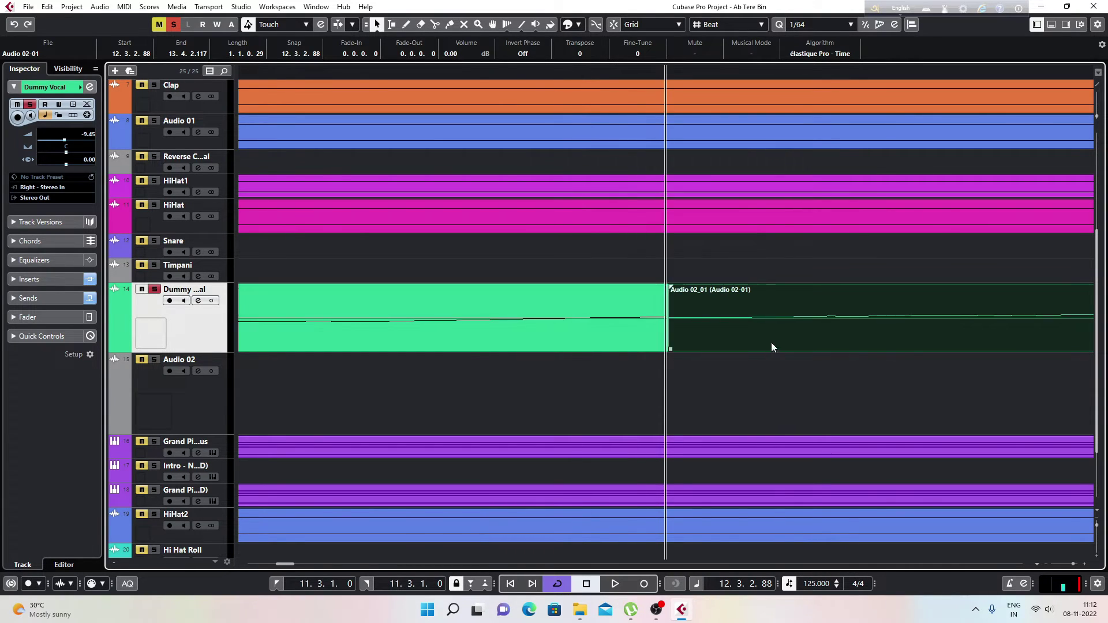
{"action": "key", "text": "g"}
{"action": "key", "text": "g"}
{"action": "key", "text": "g"}
{"action": "key", "text": "g"}
{"action": "key", "text": "g"}
{"action": "key", "text": "g"}
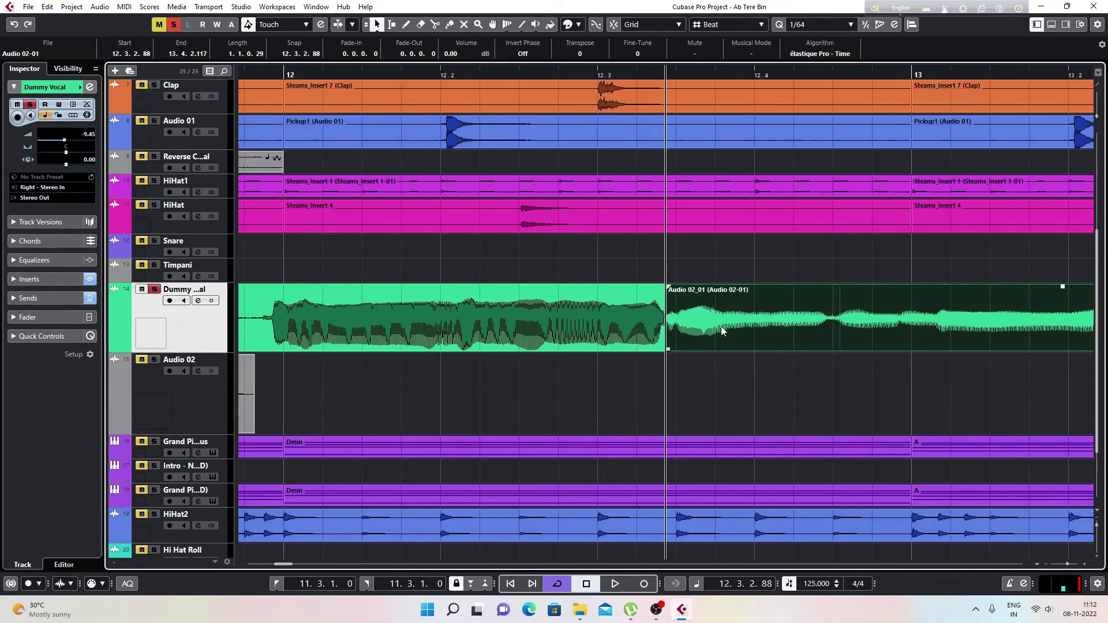
{"action": "key", "text": "g"}
{"action": "key", "text": "g"}
{"action": "key", "text": "g"}
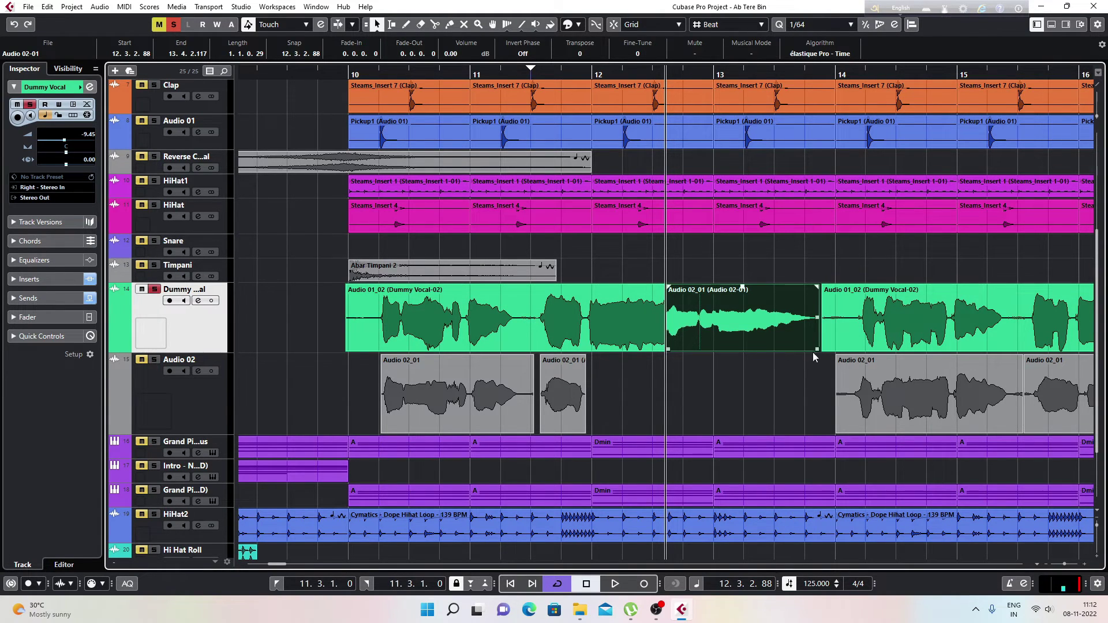
{"action": "mouse_move", "coordinate": [815, 349]}
{"action": "left_mouse_down"}
{"action": "mouse_move", "coordinate": [724, 344]}
{"action": "mouse_move", "coordinate": [819, 349]}
{"action": "mouse_move", "coordinate": [796, 348]}
{"action": "left_mouse_up"}
- Crossfade the Dummy Vocal event with the adjoining Audio 02_01 event at their boundary near 12.3.2
{"action": "left_click", "coordinate": [610, 316]}
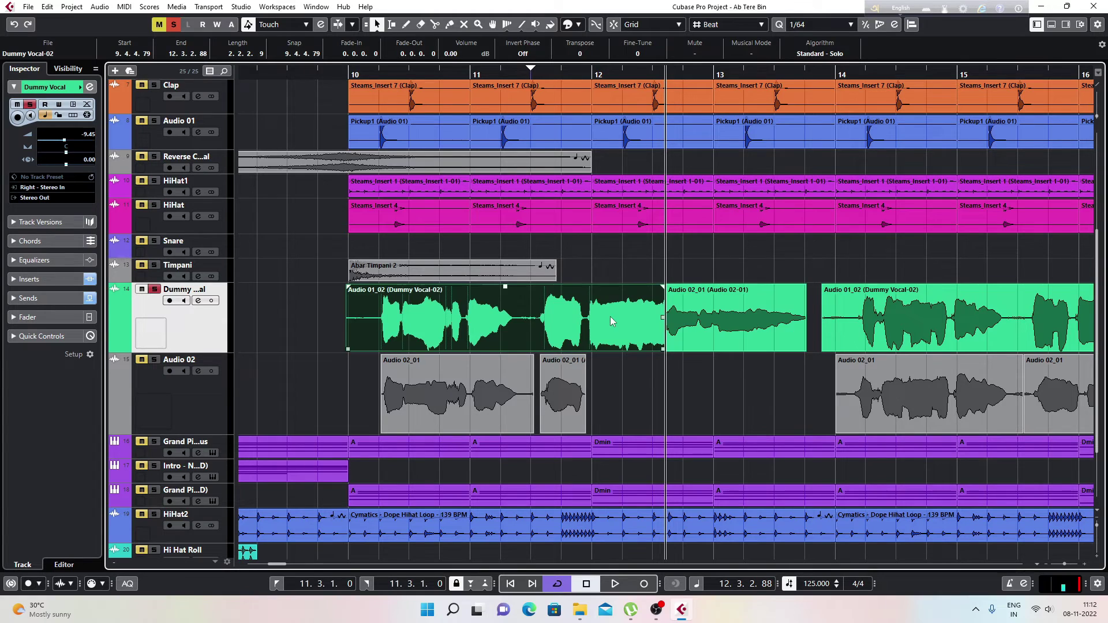
{"action": "left_click", "coordinate": [706, 319]}
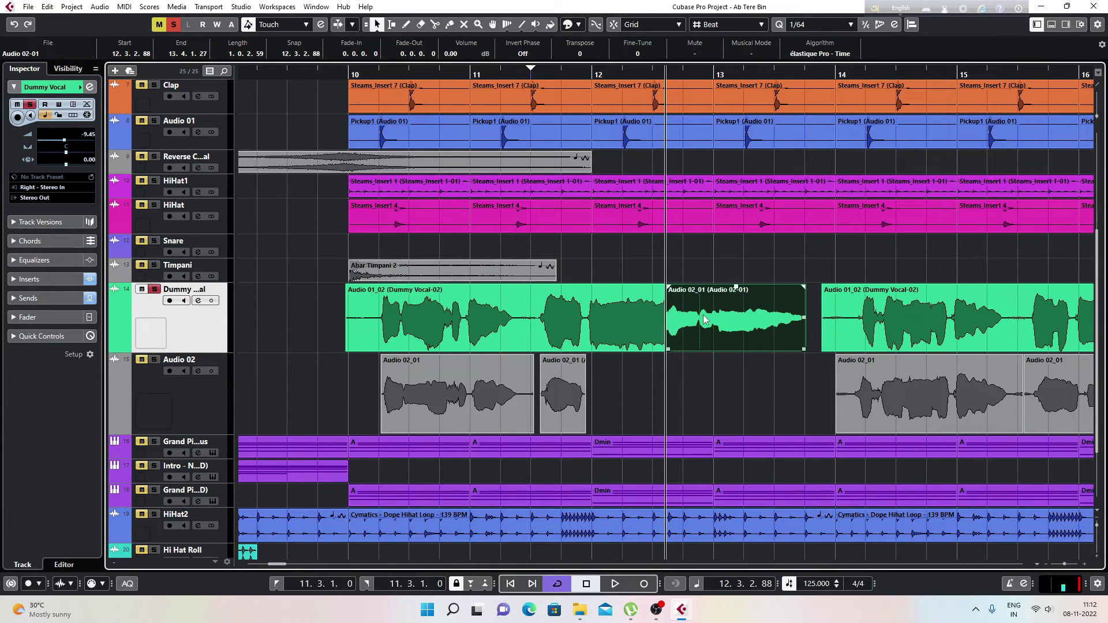
{"action": "left_click", "coordinate": [646, 318]}
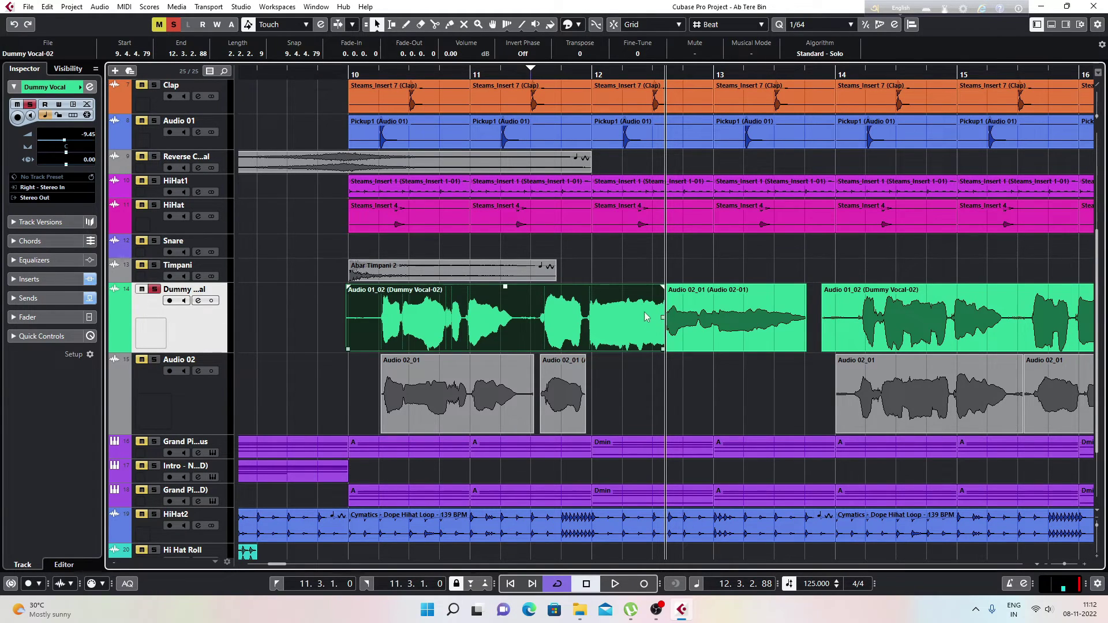
{"action": "left_click", "coordinate": [670, 315]}
{"action": "left_click", "coordinate": [633, 323]}
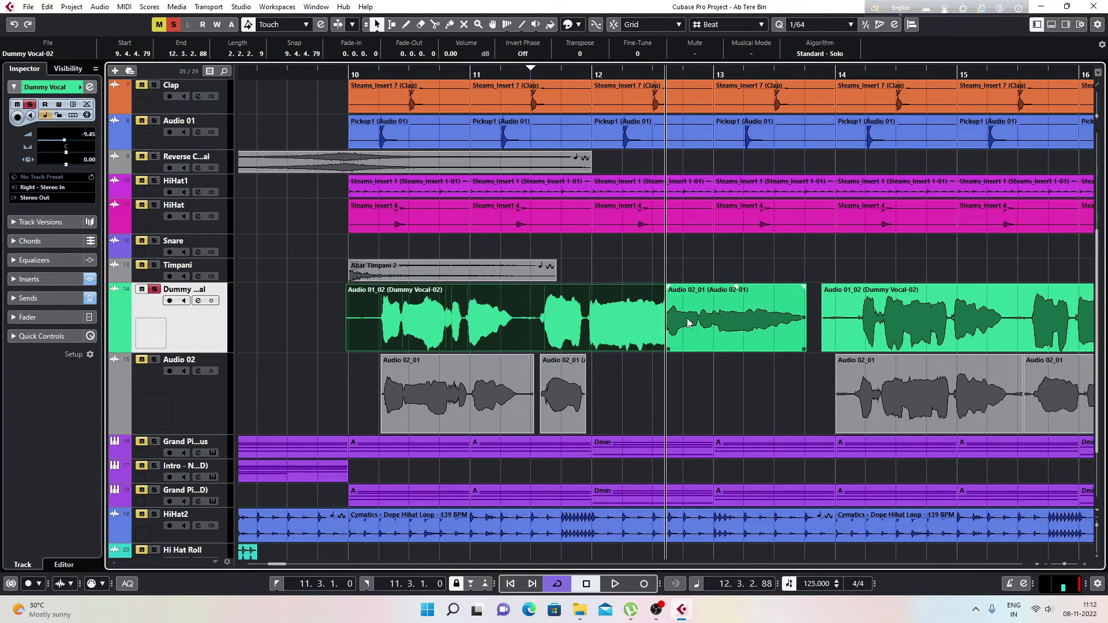
{"action": "left_click", "coordinate": [687, 319]}
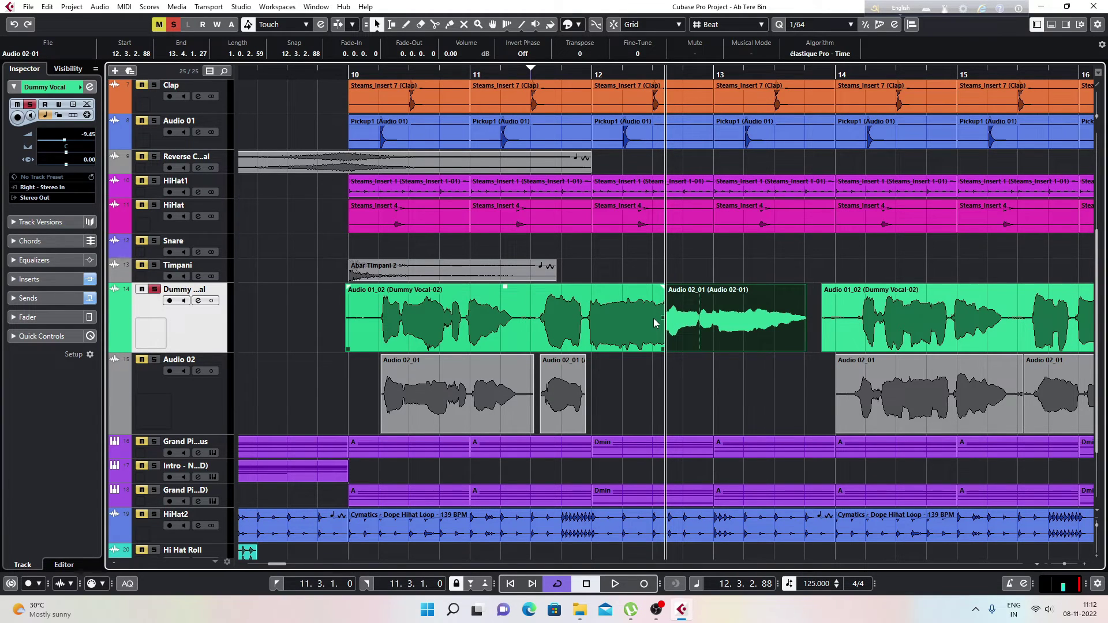
{"action": "key", "text": "x"}
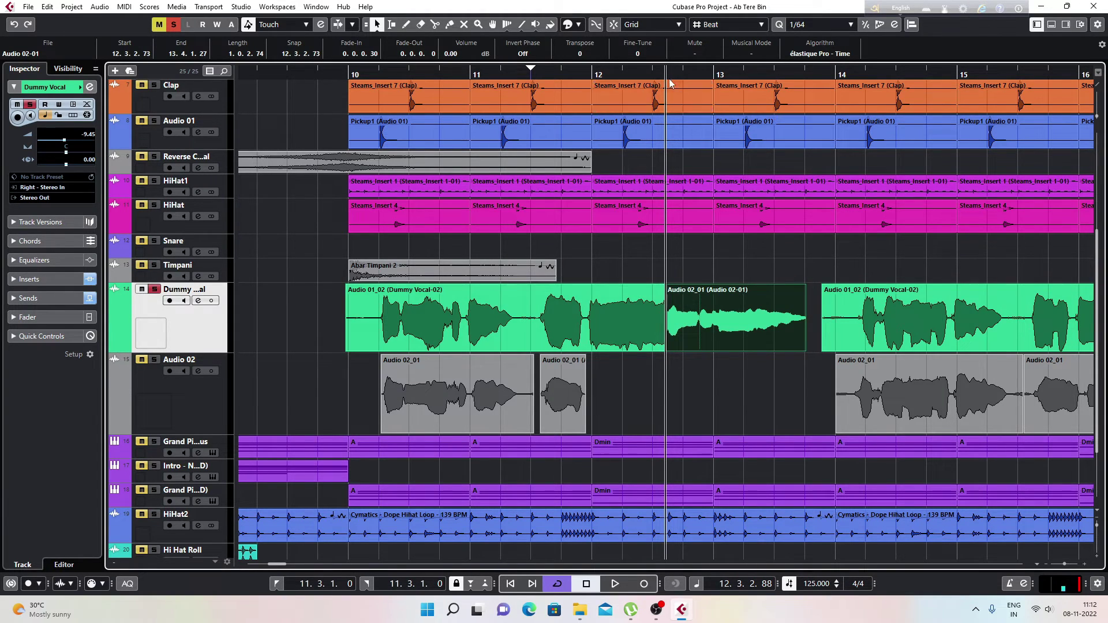
- Shorten the crossfade to start at 12.3.2.81 with a fade-in length of 0.0.0.2
{"action": "left_click_drag", "start_coordinate": [674, 65], "coordinate": [668, 130]}
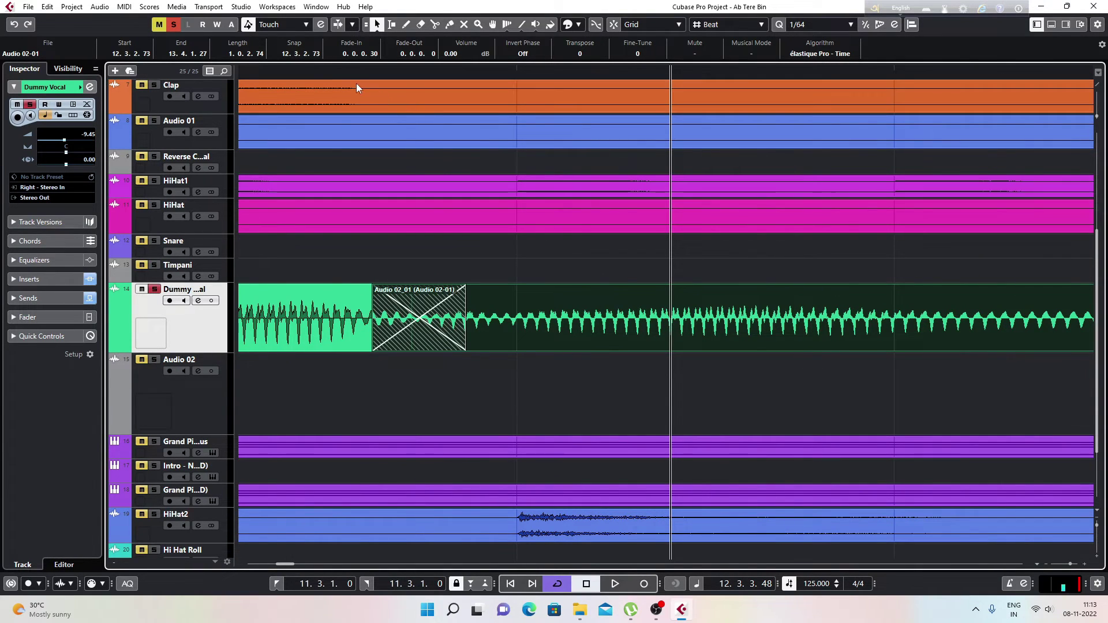
{"action": "left_click_drag", "start_coordinate": [347, 69], "coordinate": [354, 92]}
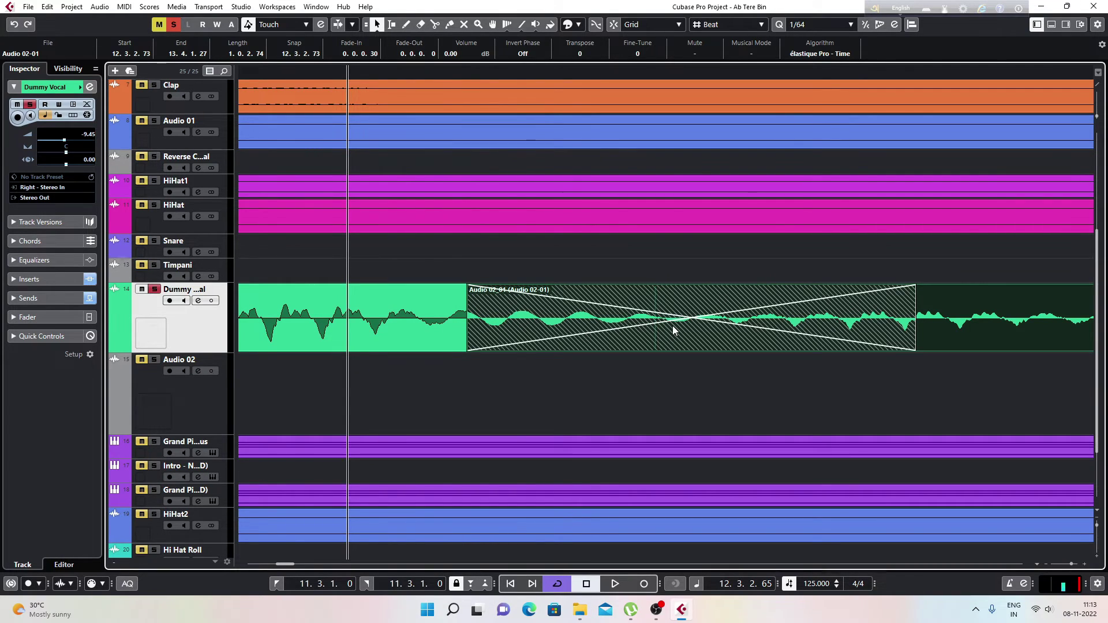
{"action": "left_click_drag", "start_coordinate": [469, 333], "coordinate": [577, 336]}
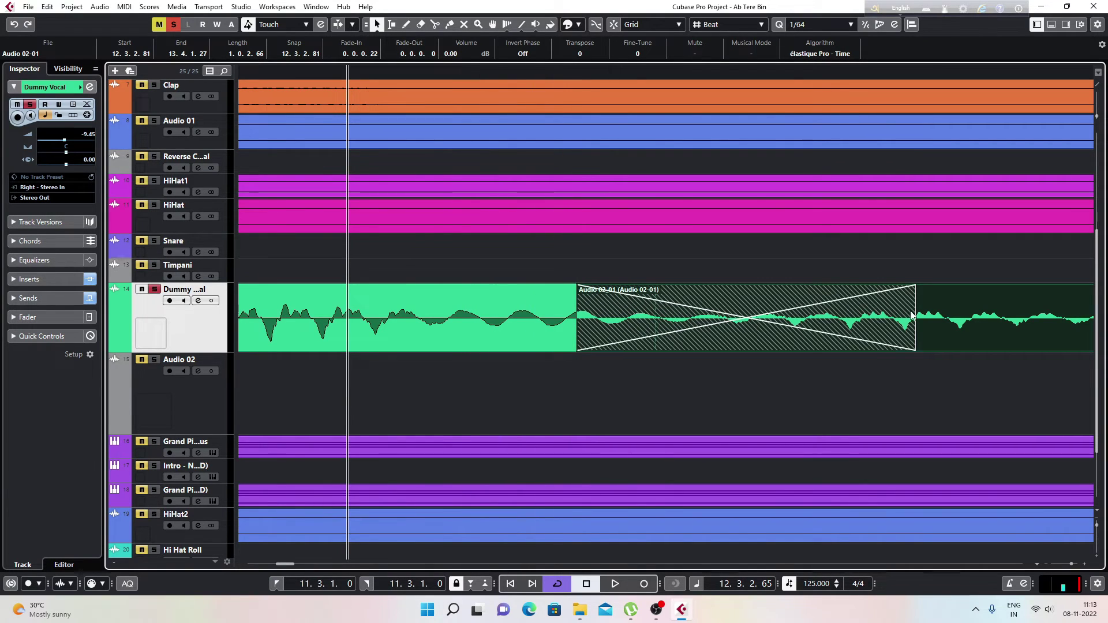
{"action": "left_click_drag", "start_coordinate": [911, 316], "coordinate": [615, 319]}
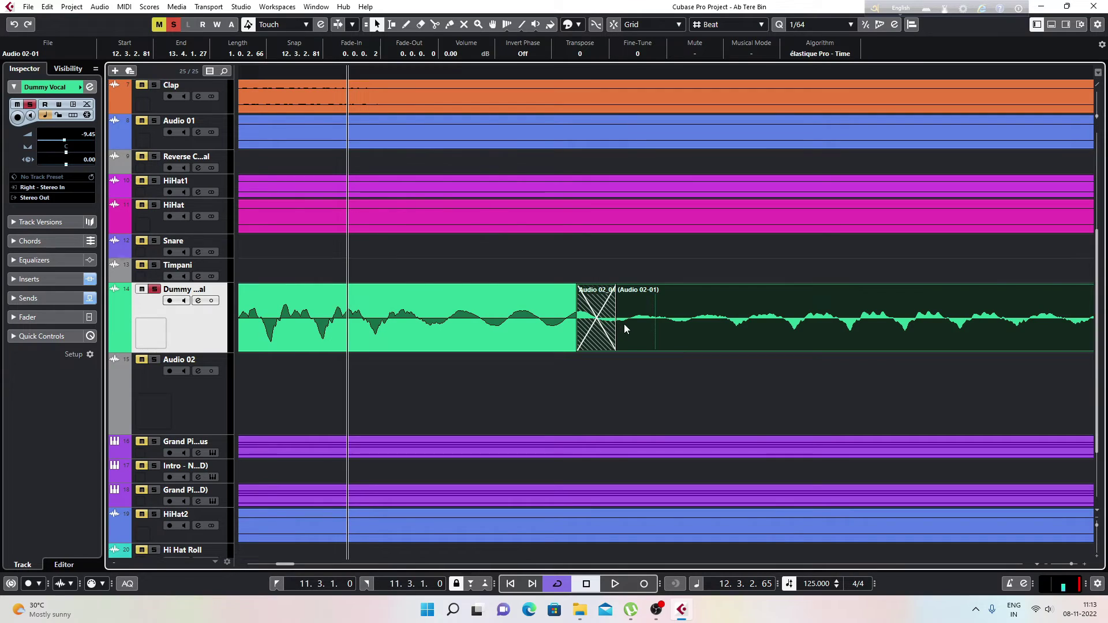
- Play the soloed Dummy Vocal track through the crossfaded join twice, starting just before bar 12
{"action": "key", "text": "g"}
{"action": "key", "text": "g"}
{"action": "key", "text": "g"}
{"action": "key", "text": "g"}
{"action": "key", "text": "g"}
{"action": "key", "text": "g"}
{"action": "key", "text": "g"}
{"action": "key", "text": "g"}
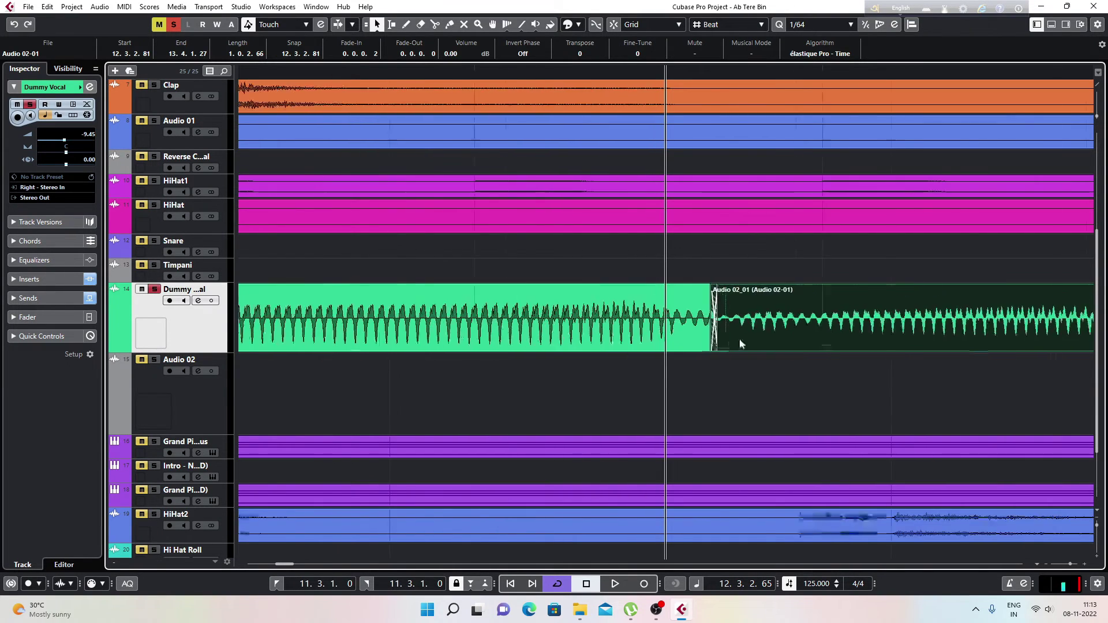
{"action": "key", "text": "g"}
{"action": "key", "text": "g"}
{"action": "key", "text": "g"}
{"action": "key", "text": "g"}
{"action": "key", "text": "g"}
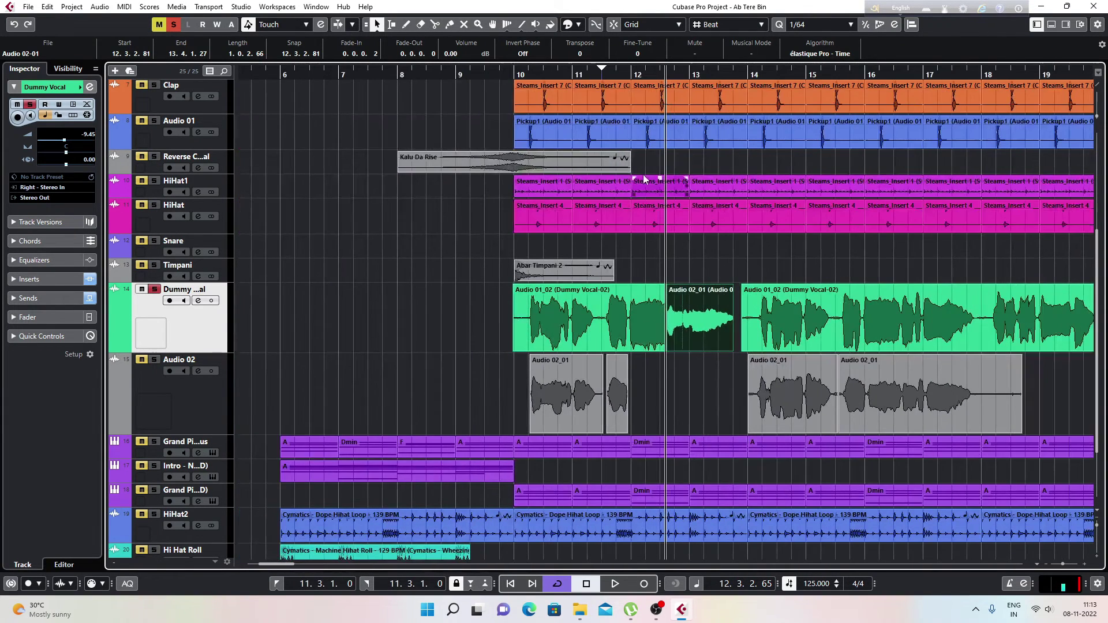
{"action": "key", "text": "space"}
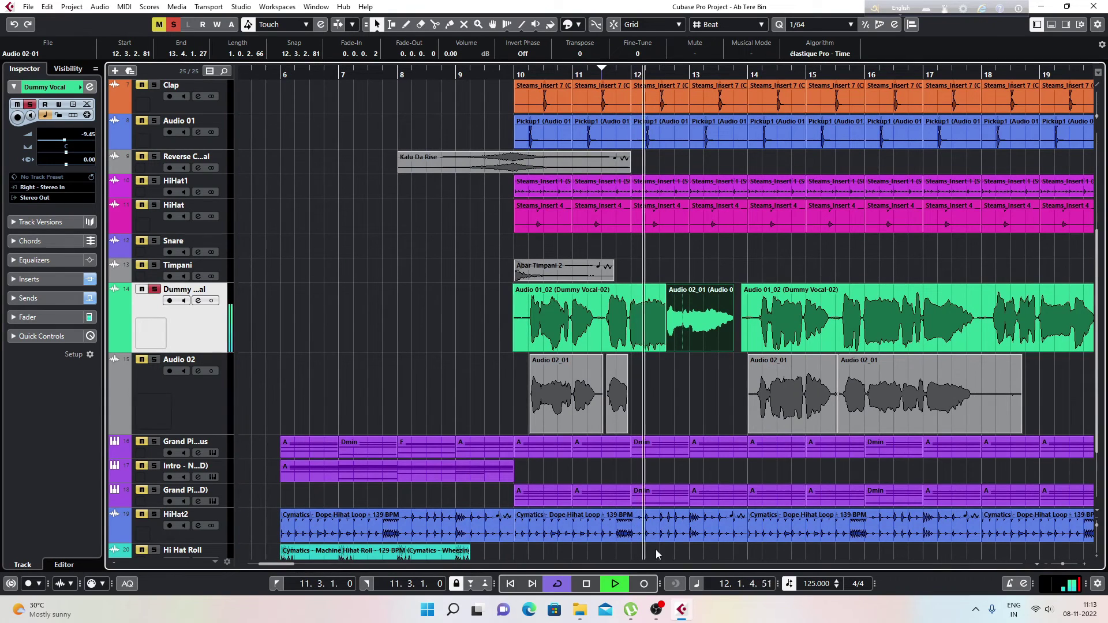
{"action": "key", "text": "space"}
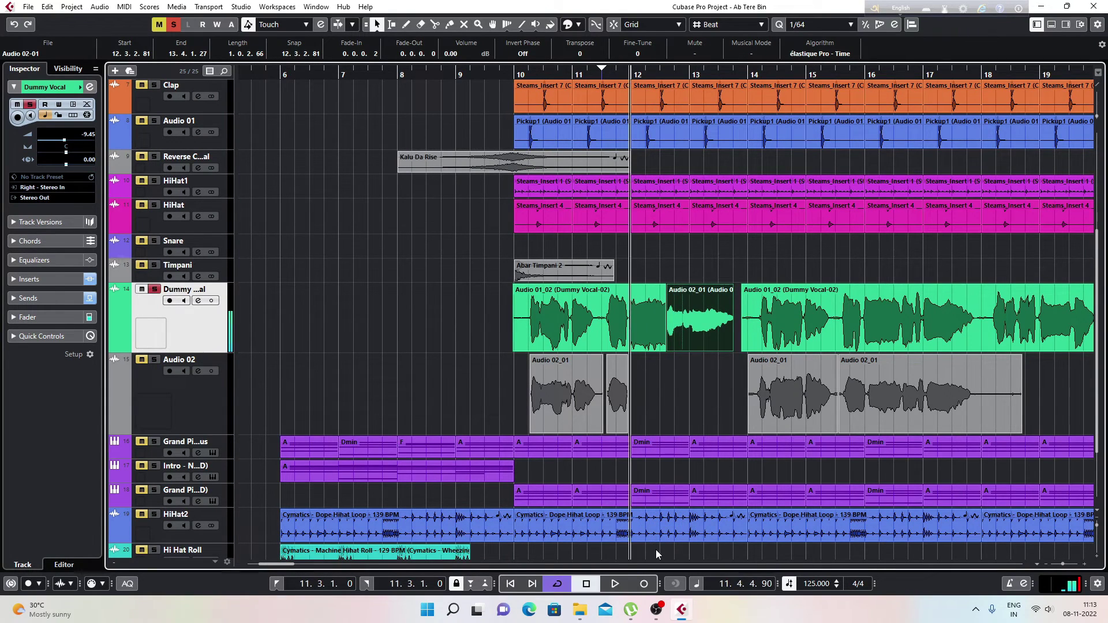
{"action": "key", "text": "space"}
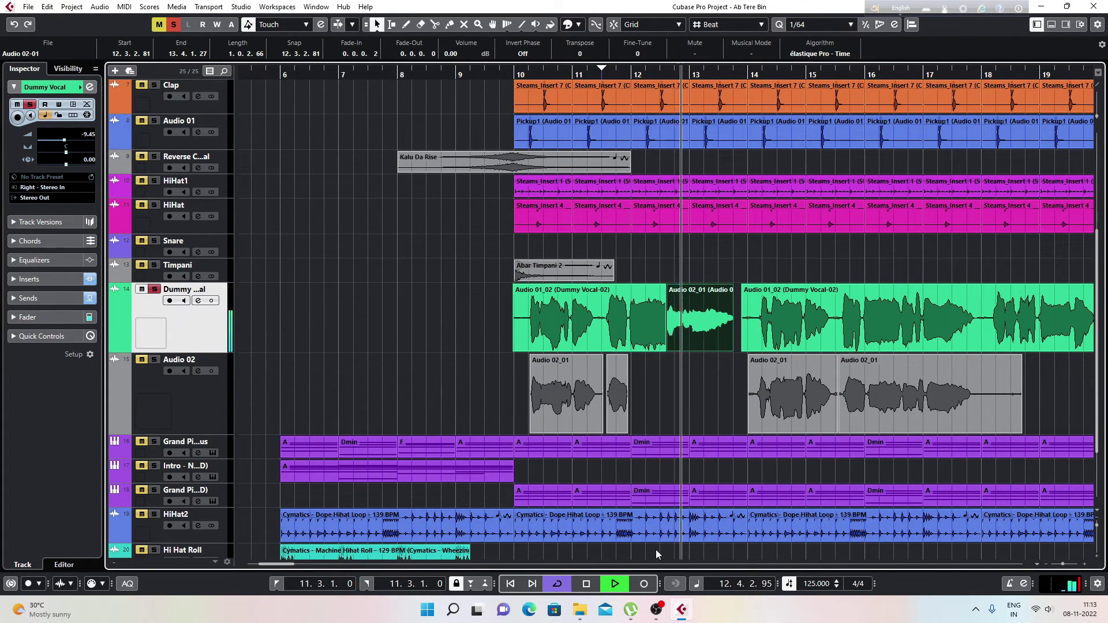
{"action": "key", "text": "space"}
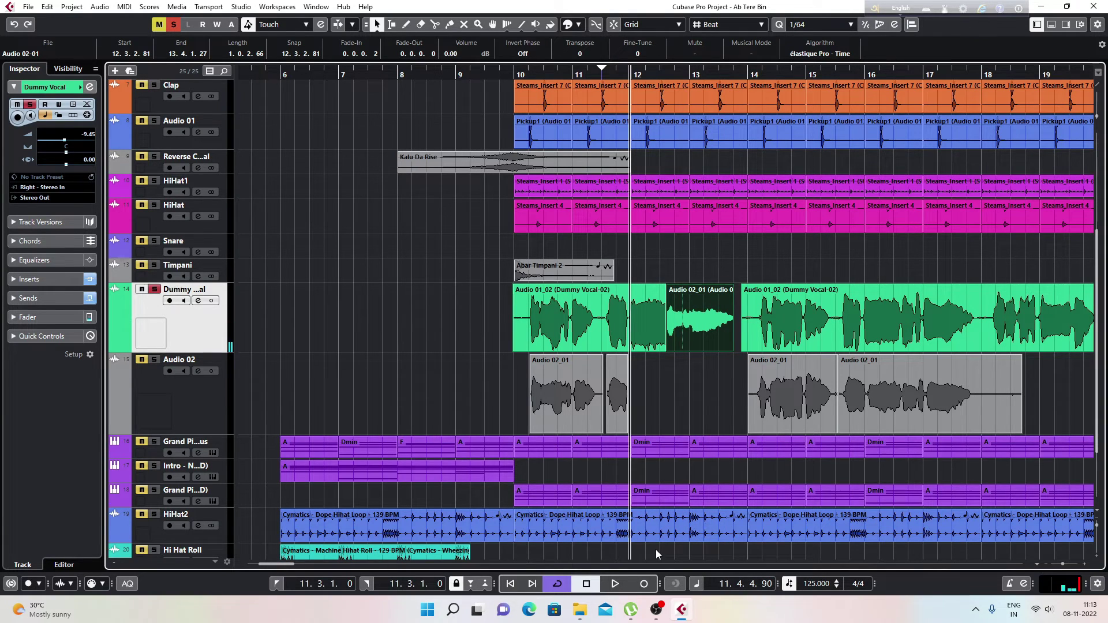
- Extend the end of the Audio 02_01 event to 13.4.2.117 and audition the join in the full mix with Dummy Vocal unsoloed
{"action": "left_click_drag", "start_coordinate": [731, 348], "coordinate": [740, 349]}
{"action": "left_click", "coordinate": [154, 289]}
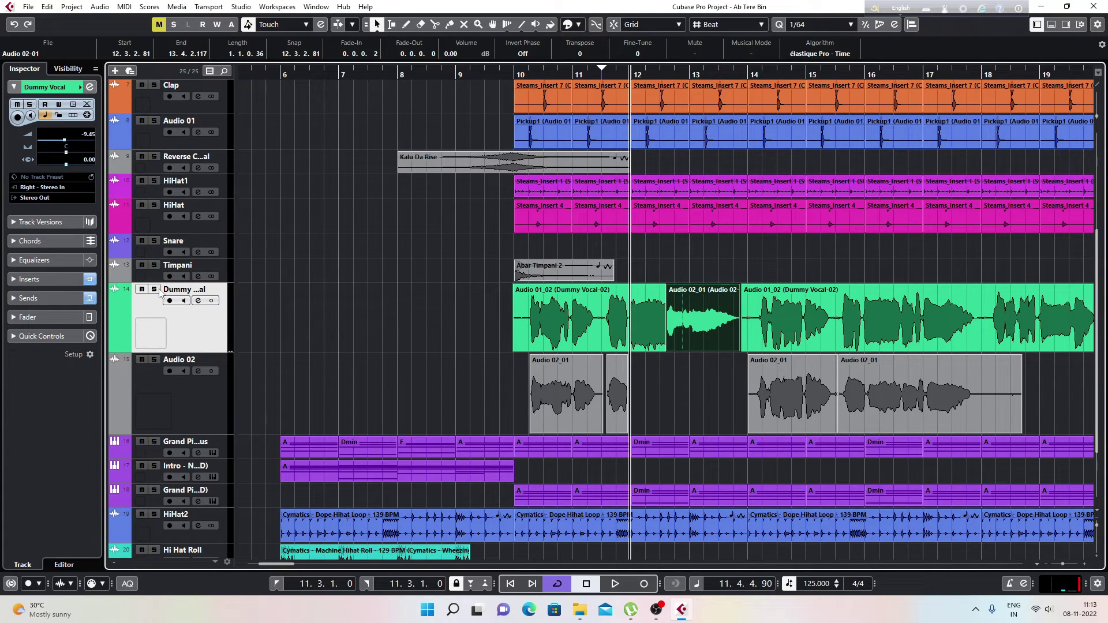
{"action": "key", "text": "space"}
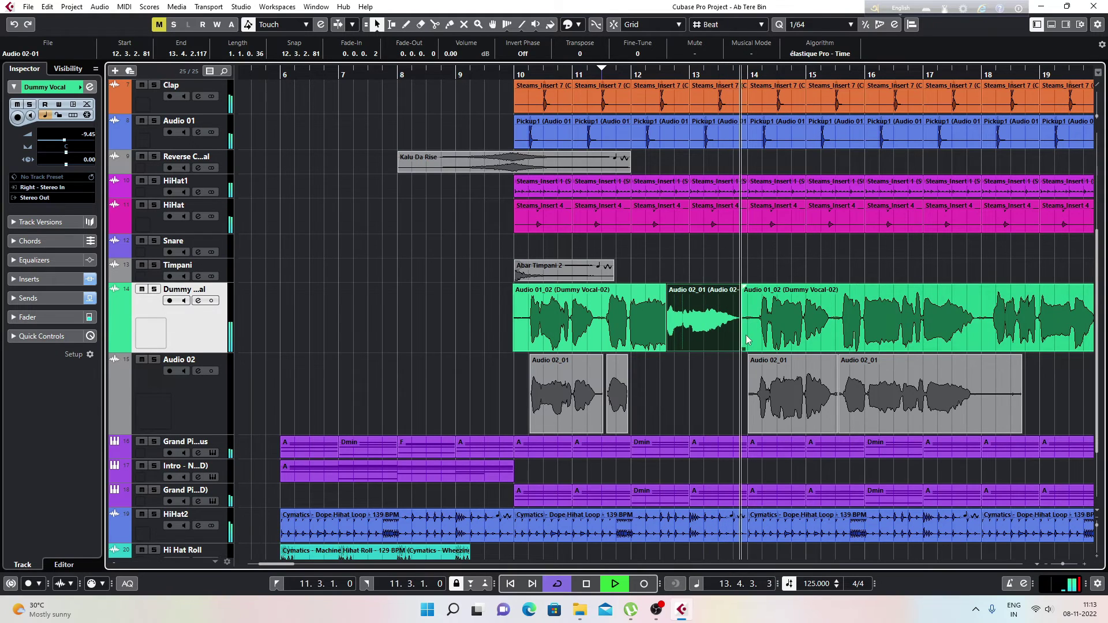
{"action": "key", "text": "space"}
{"action": "key", "text": "space"}
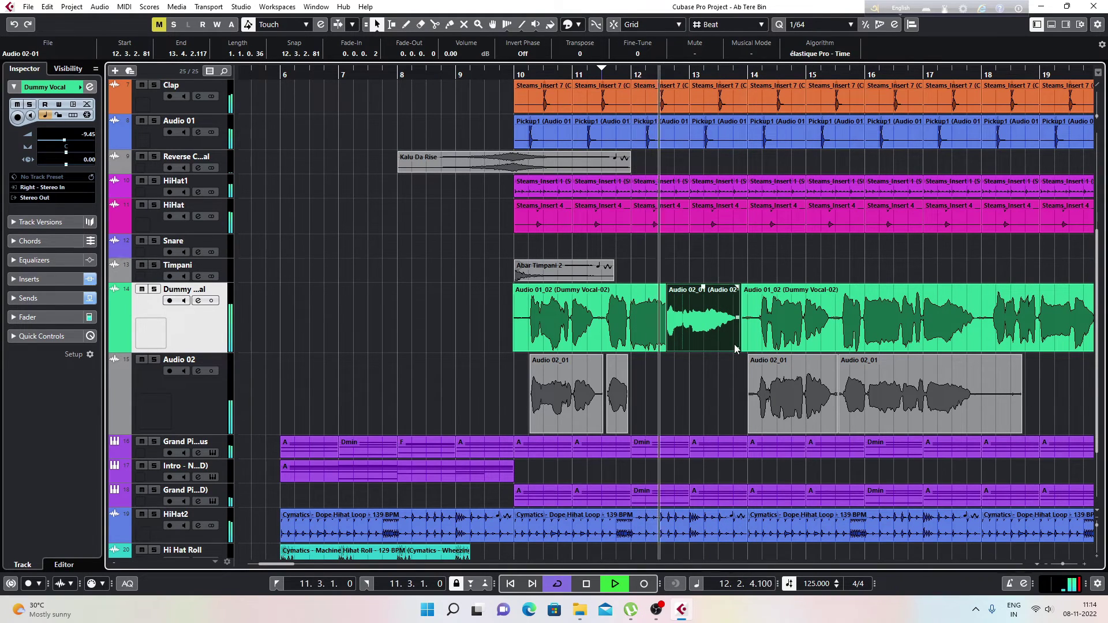
{"action": "key", "text": "space"}
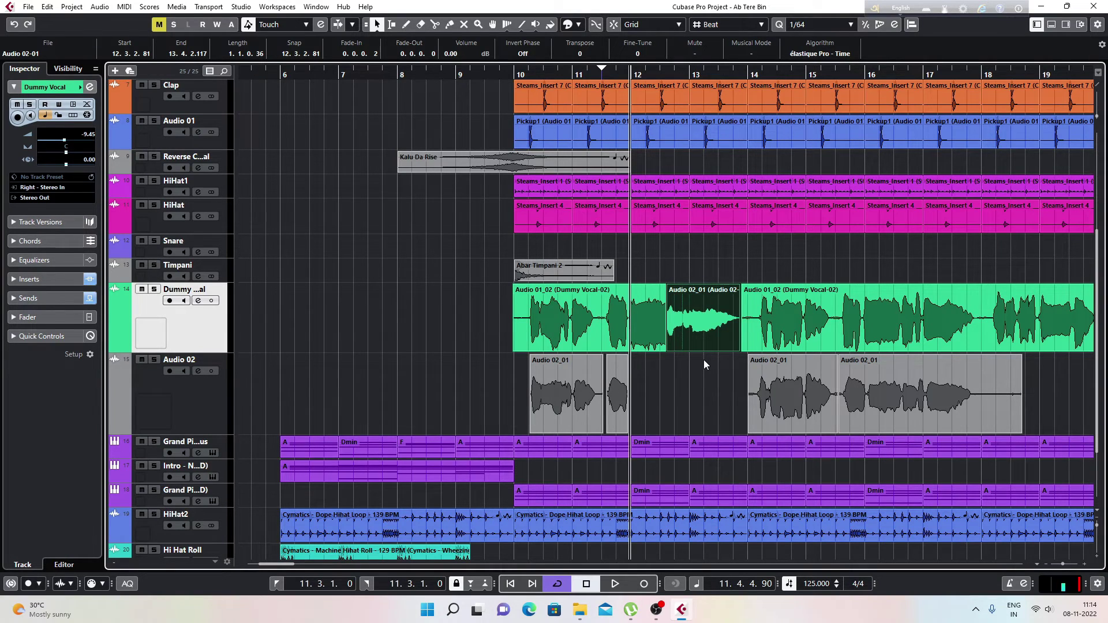
- Turn on Snap and try trimming the start of the Audio 02_01 event on Dummy Vocal to 12.4.1.0
{"action": "left_click", "coordinate": [613, 25]}
{"action": "mouse_move", "coordinate": [666, 348]}
{"action": "left_mouse_down"}
{"action": "mouse_move", "coordinate": [642, 347]}
{"action": "mouse_move", "coordinate": [685, 348]}
{"action": "mouse_move", "coordinate": [664, 348]}
{"action": "mouse_move", "coordinate": [674, 346]}
{"action": "left_mouse_up"}
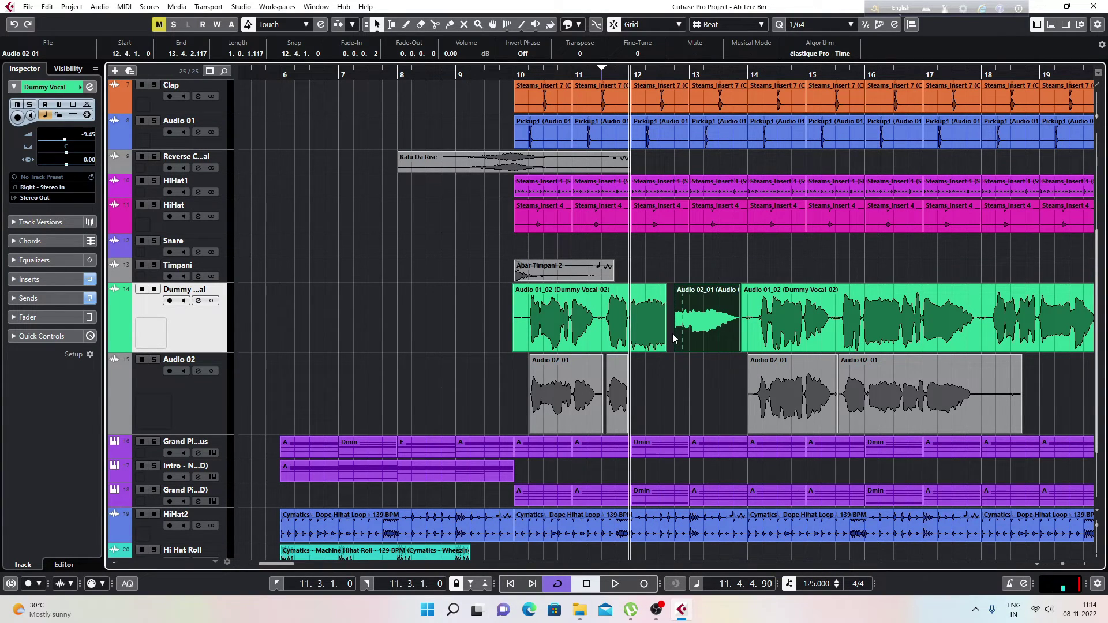
- Undo the Audio 02_01 edits and the Dummy Vocal trim and split, back to one continuous Dummy Vocal event
{"action": "key", "text": "ctrl+z"}
{"action": "key", "text": "ctrl+z"}
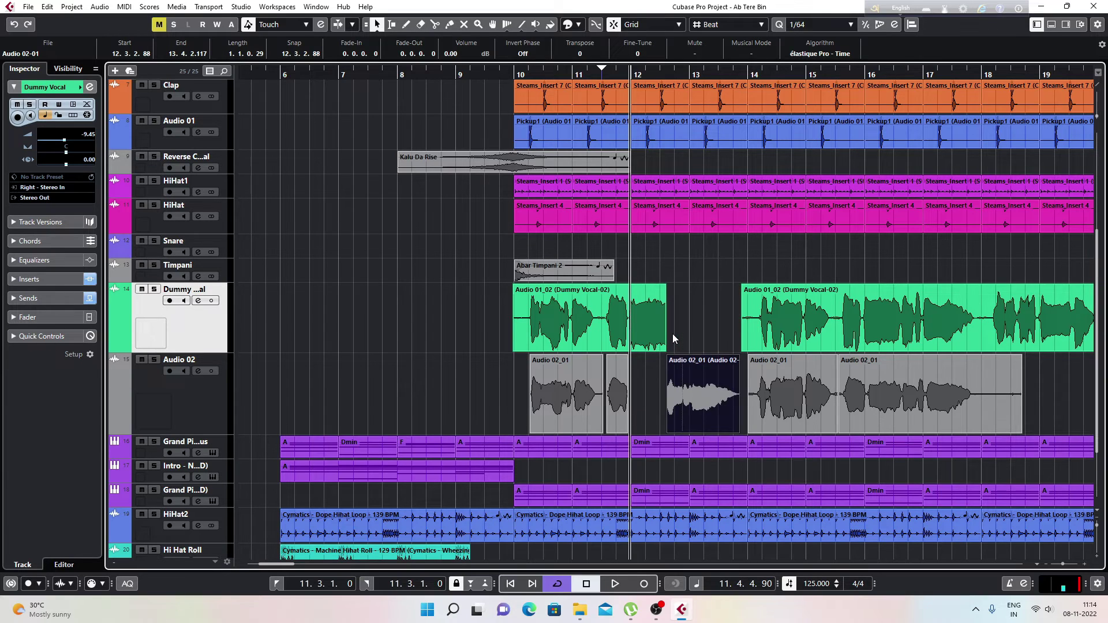
{"action": "key", "text": "ctrl+z"}
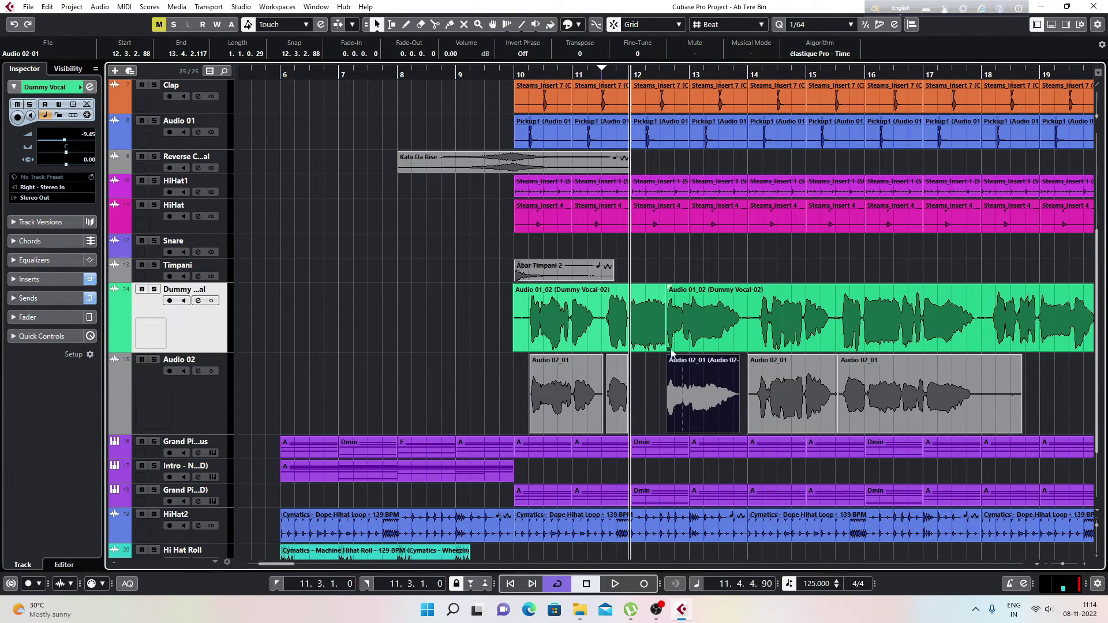
{"action": "left_click", "coordinate": [636, 313]}
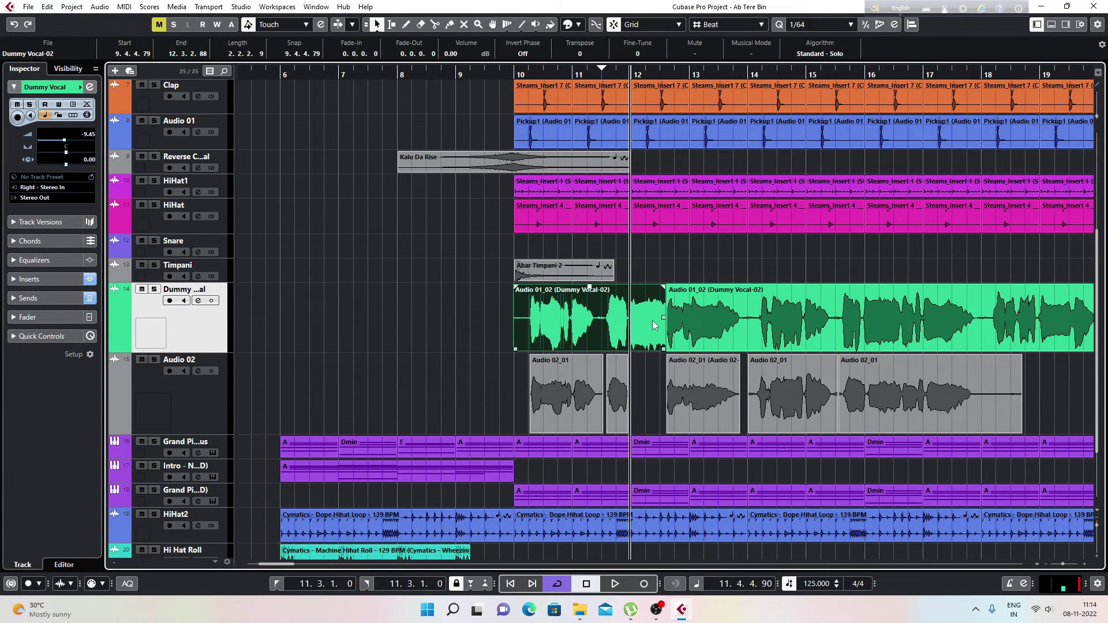
{"action": "key", "text": "ctrl+z"}
{"action": "key", "text": "ctrl+z"}
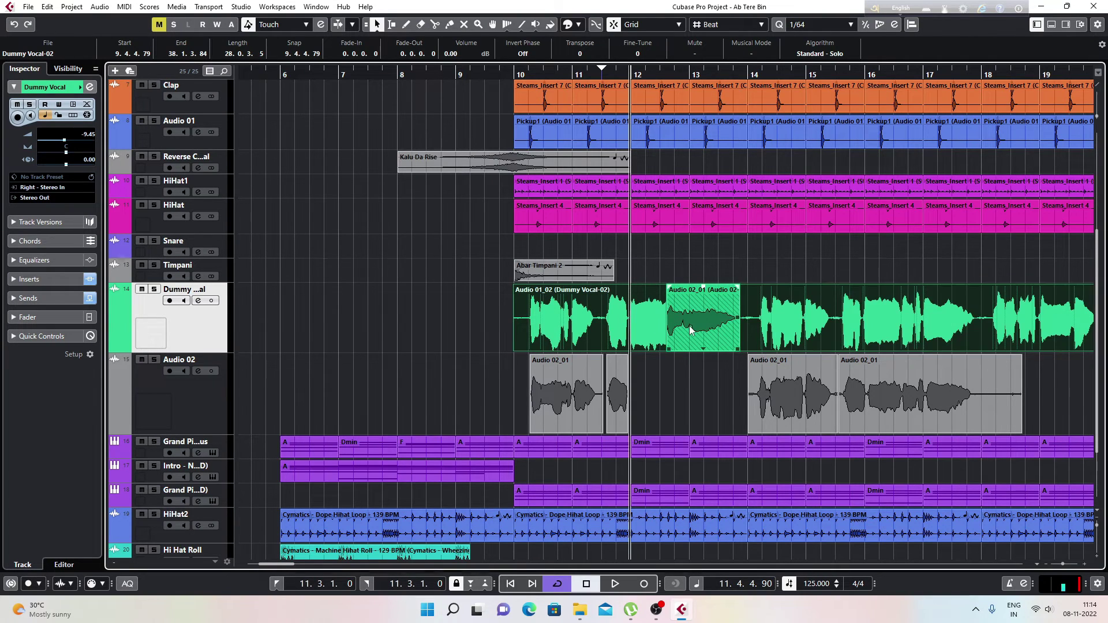
- Move the overlapping Audio 02_01 event down to the Audio 02 track and trim its start slightly
{"action": "left_click", "coordinate": [693, 367]}
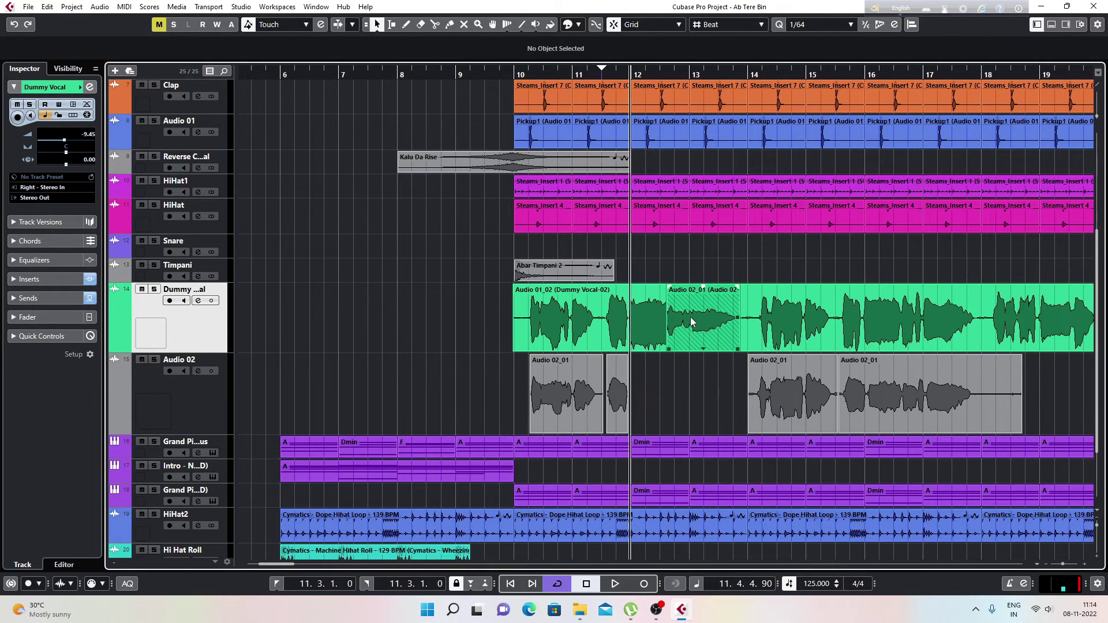
{"action": "left_click_drag", "start_coordinate": [692, 321], "coordinate": [690, 367]}
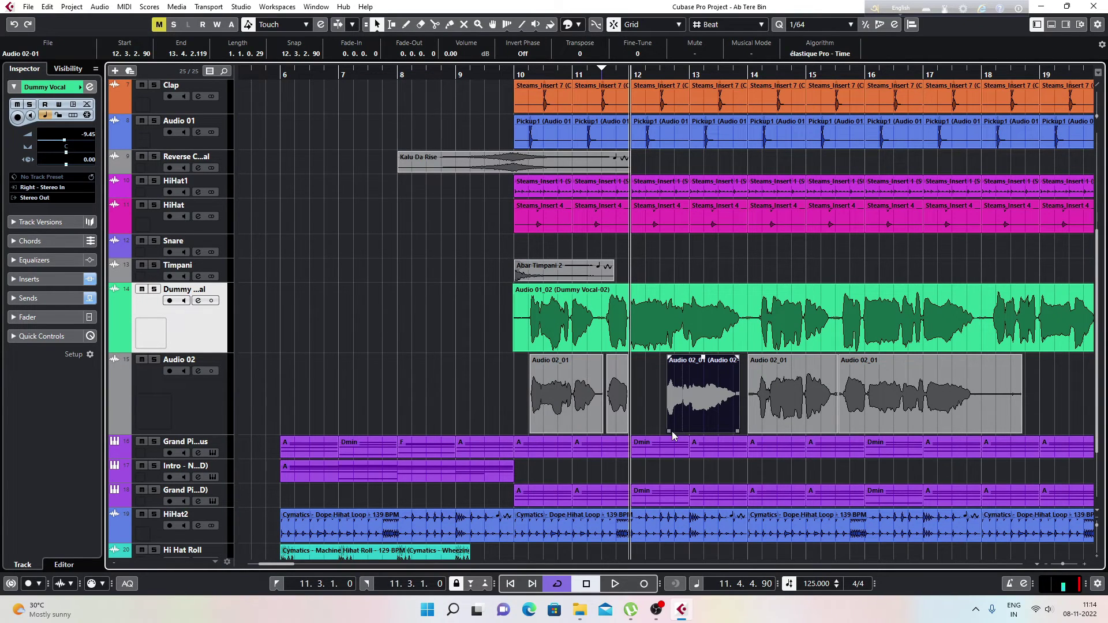
{"action": "mouse_move", "coordinate": [670, 432]}
{"action": "left_mouse_down"}
{"action": "mouse_move", "coordinate": [612, 429]}
{"action": "mouse_move", "coordinate": [674, 429]}
{"action": "left_mouse_up"}
- Delete the short Audio 02_01 event before bar 12 and extend the following event's start back to 11.3.2.25
{"action": "left_click", "coordinate": [615, 398]}
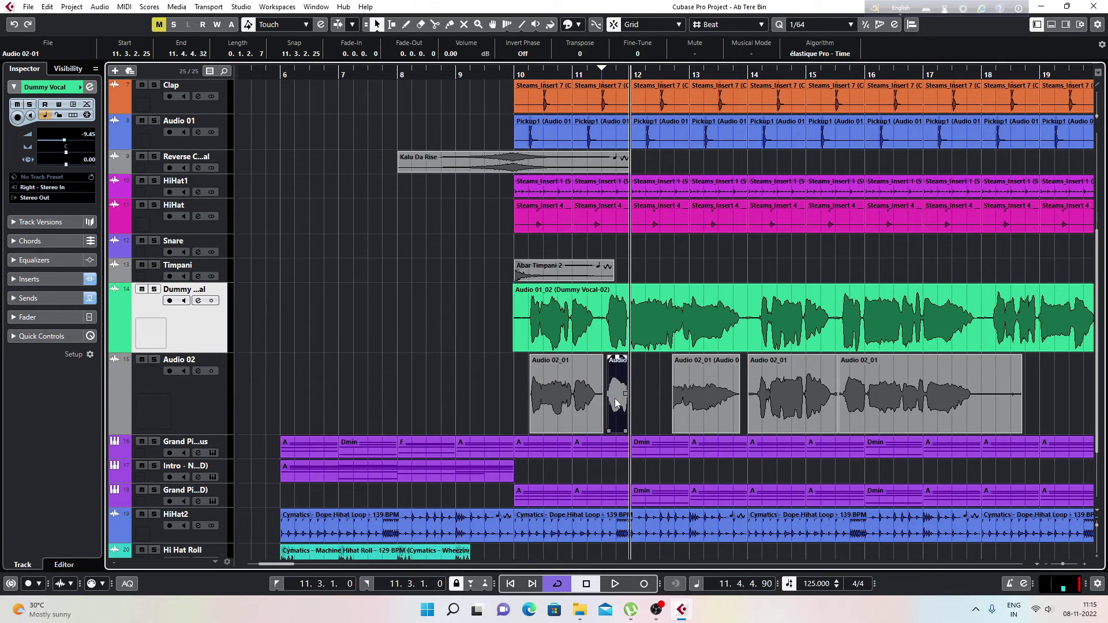
{"action": "key", "text": "Delete"}
{"action": "left_click_drag", "start_coordinate": [673, 431], "coordinate": [603, 421]}
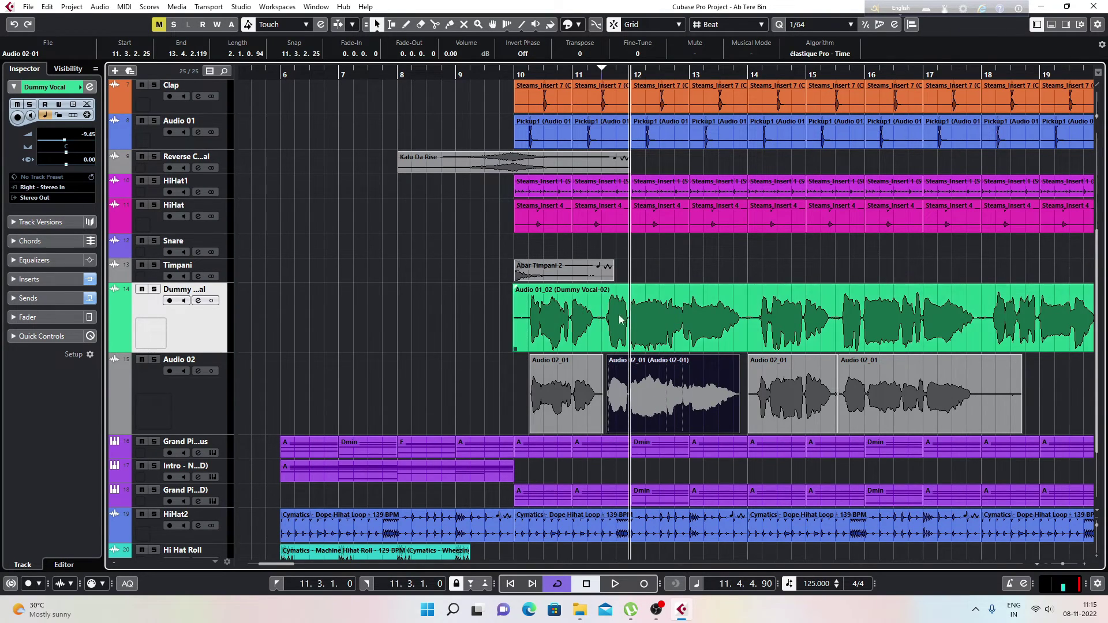
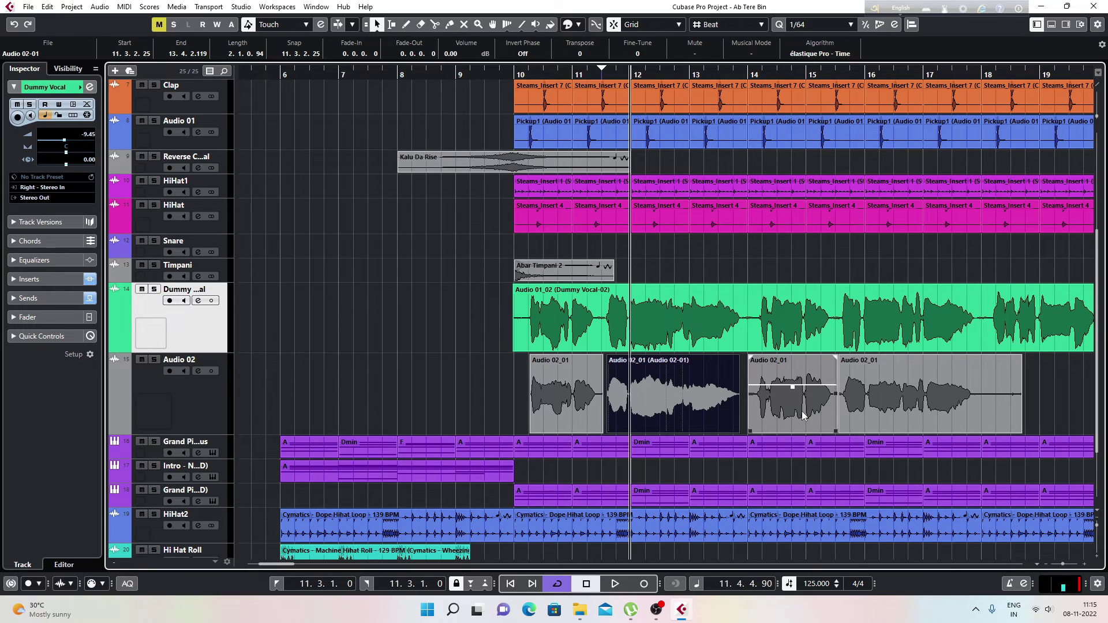
{"action": "left_click", "coordinate": [100, 7]}
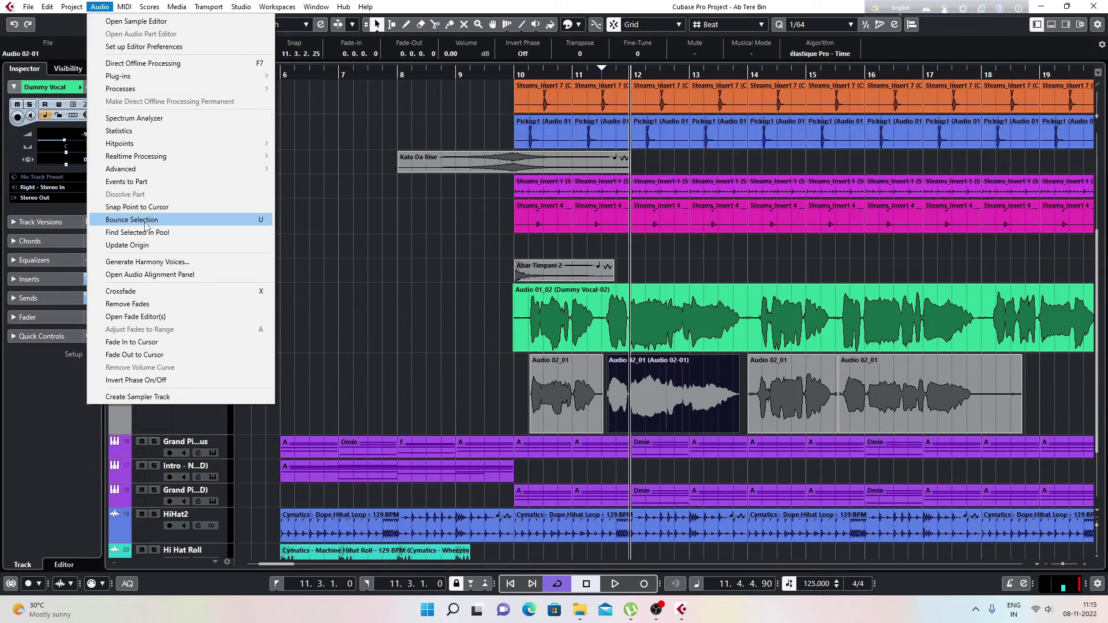
{"action": "left_click", "coordinate": [664, 411]}
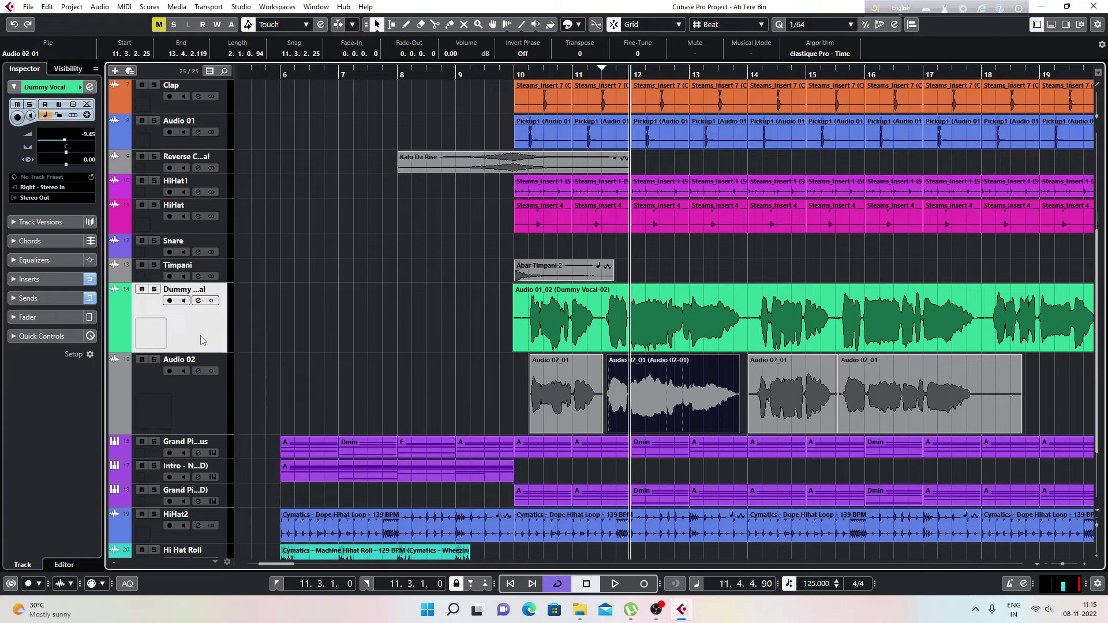
- Solo the Dummy Vocal and Audio 02 tracks and play them together from bar 10
{"action": "left_click", "coordinate": [154, 289]}
{"action": "left_click", "coordinate": [154, 359]}
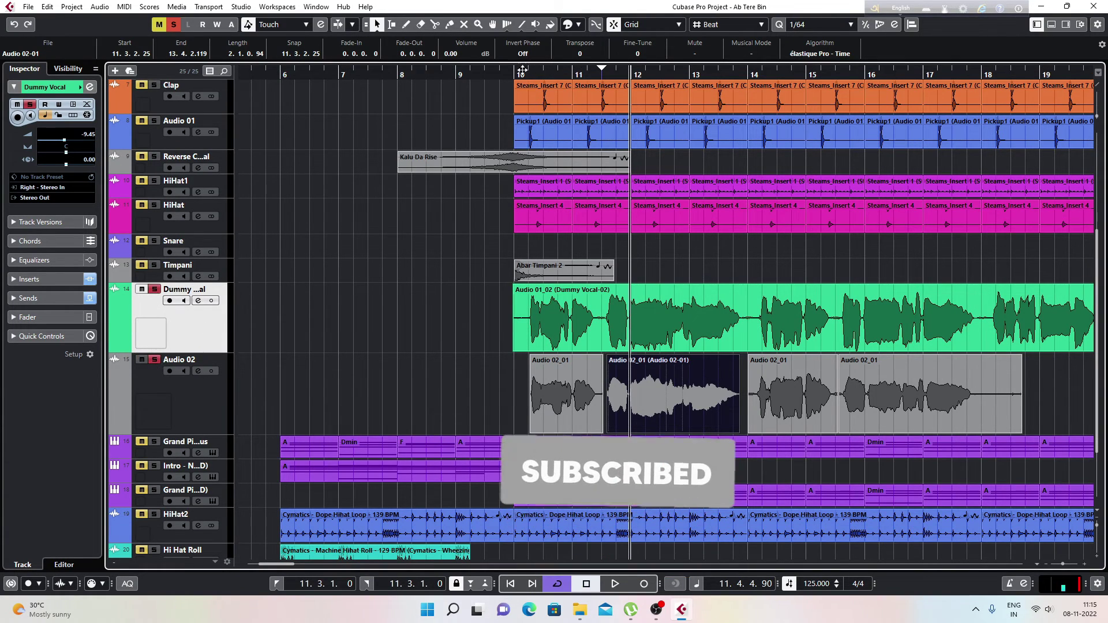
{"action": "key", "text": "space"}
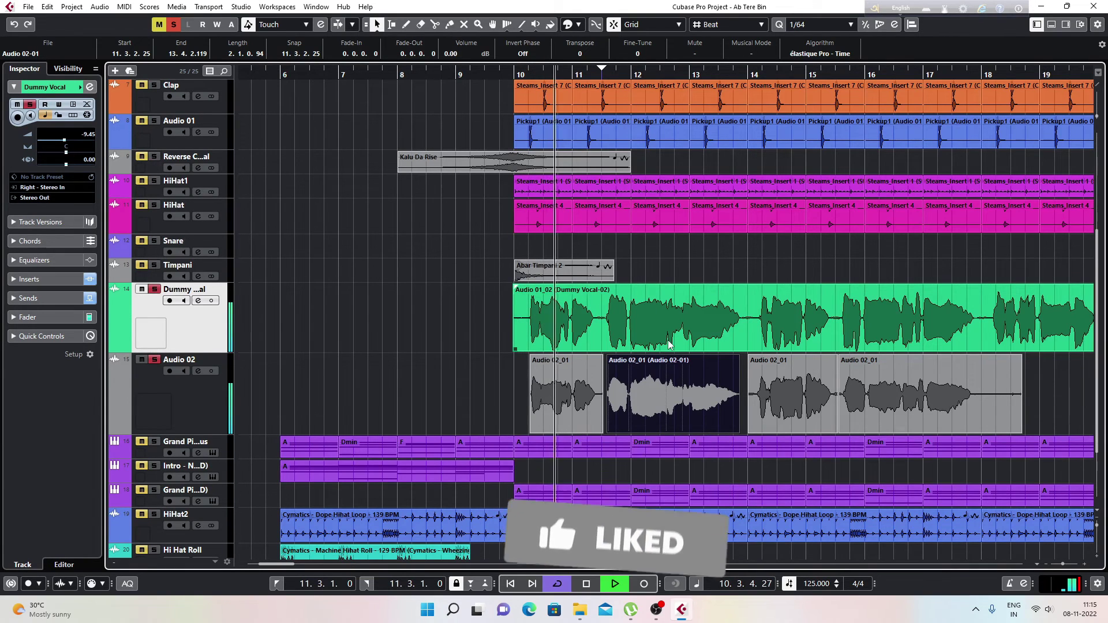
{"action": "key", "text": "space"}
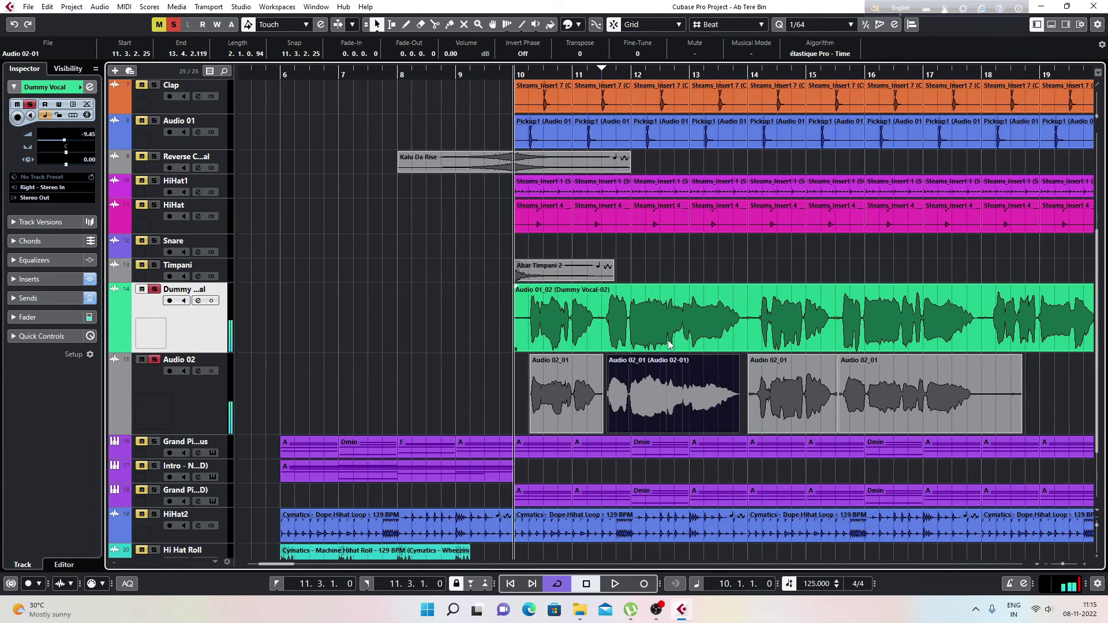
- Turn off solo on the Dummy Vocal and Audio 02 tracks and select the Audio 02 track
{"action": "left_click", "coordinate": [154, 289]}
{"action": "left_click", "coordinate": [154, 359]}
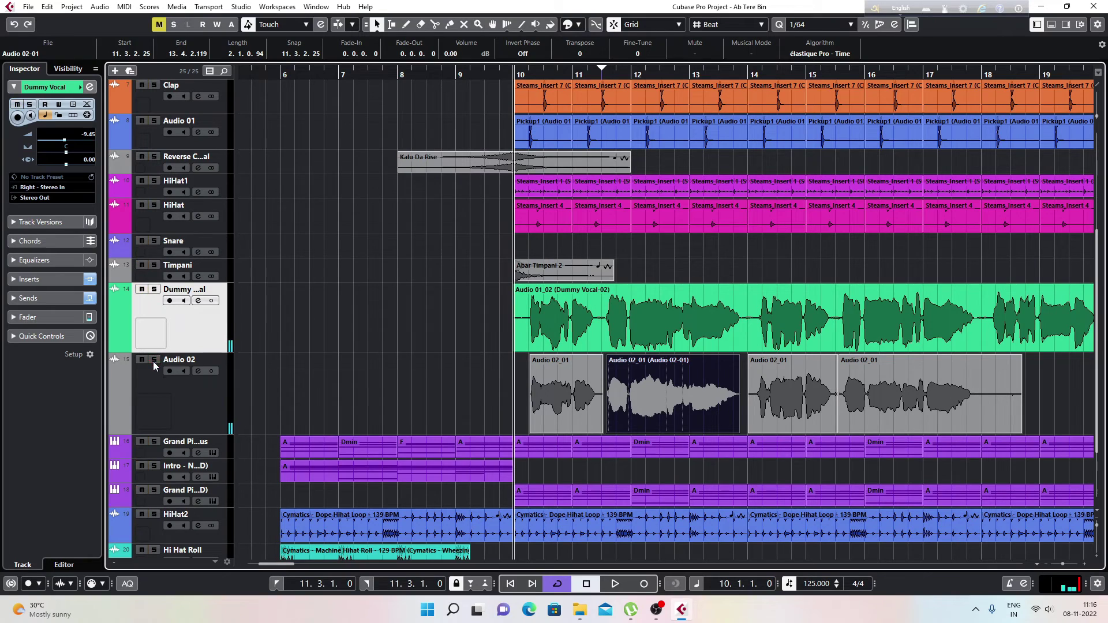
{"action": "left_click", "coordinate": [206, 402]}
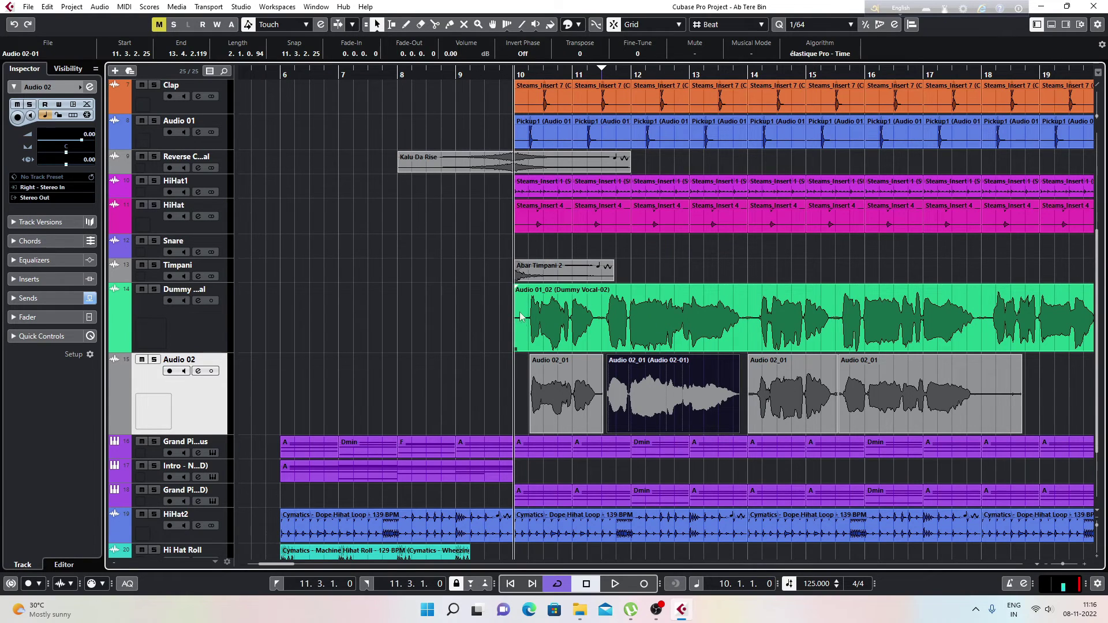
- Split the Dummy Vocal event at bar 14 and mute its first part
{"action": "left_click", "coordinate": [748, 321], "text": "alt"}
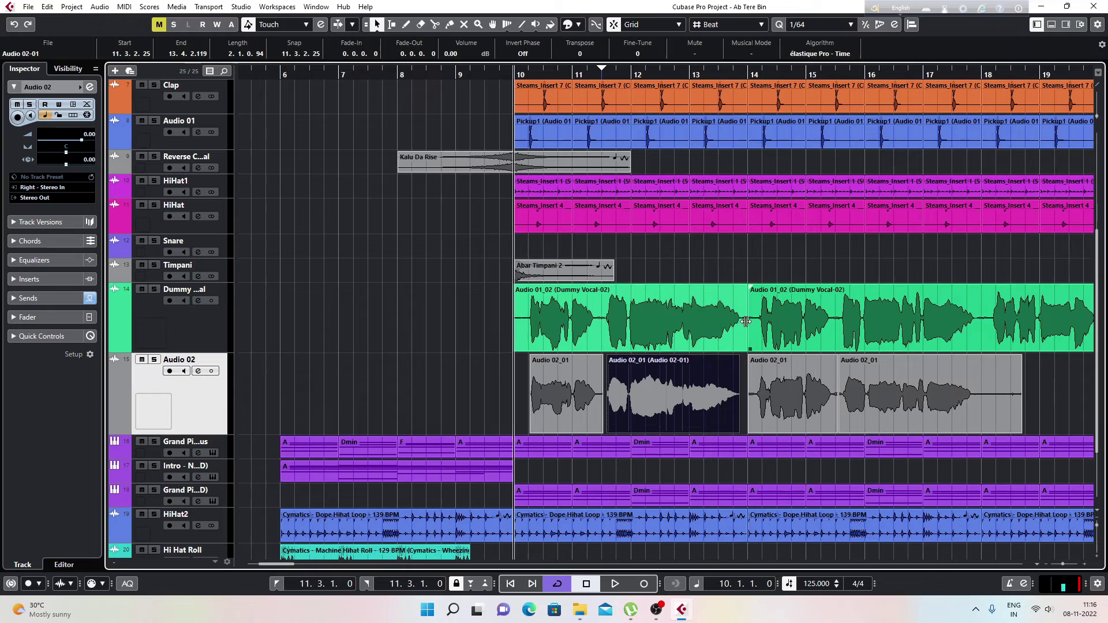
{"action": "left_click", "coordinate": [612, 321]}
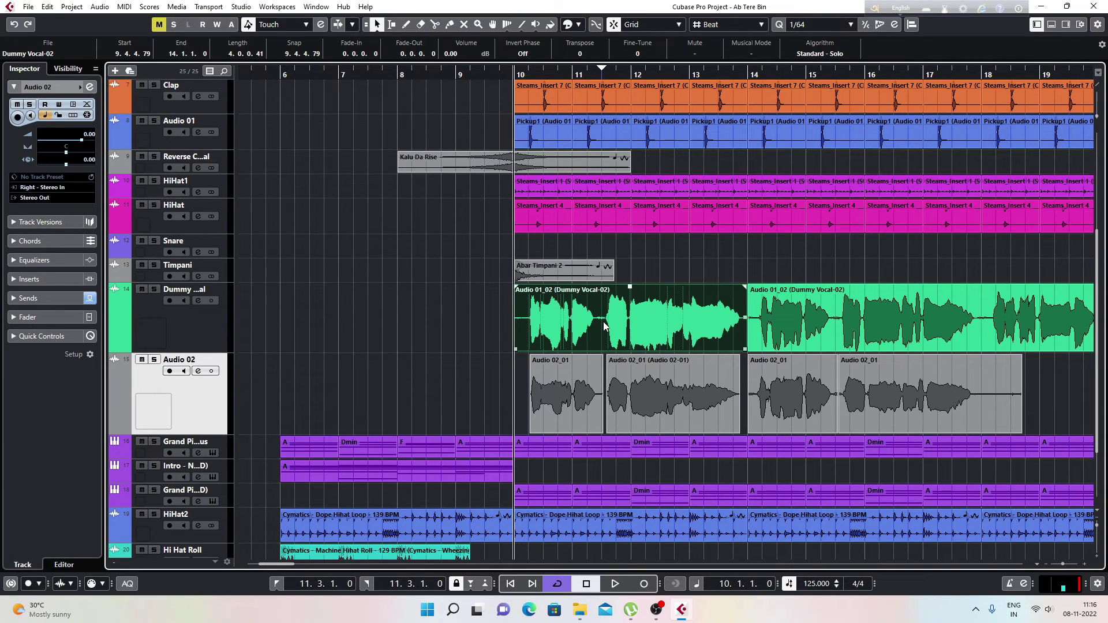
{"action": "key", "text": "alt+m"}
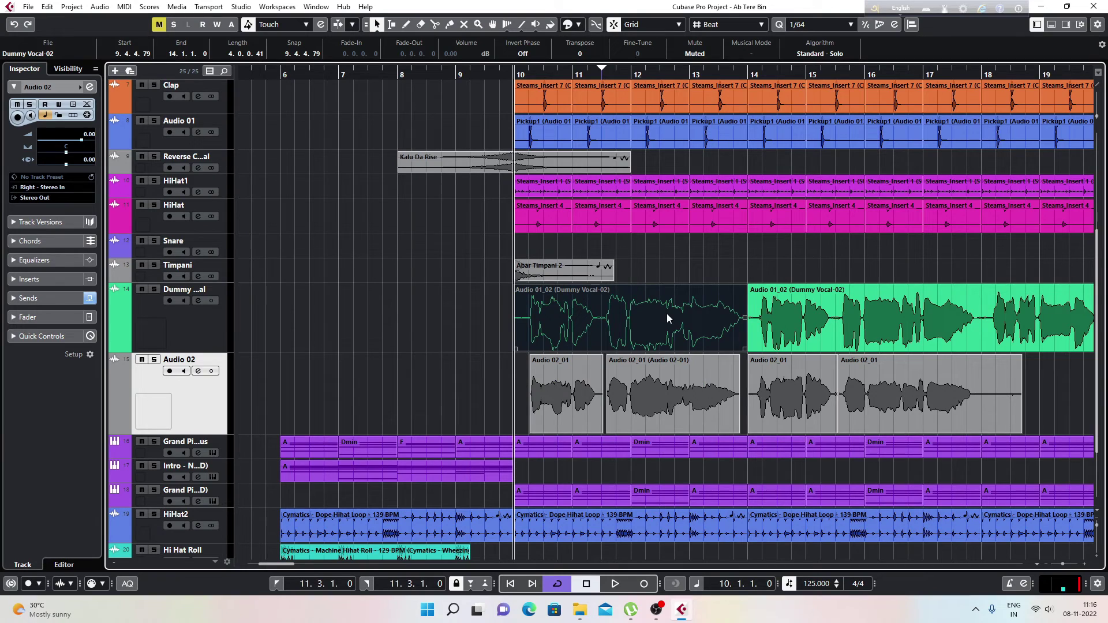
- Mute the two Audio 02_01 events from bar 14 onward and play the arrangement from bar 10
{"action": "left_click", "coordinate": [795, 391]}
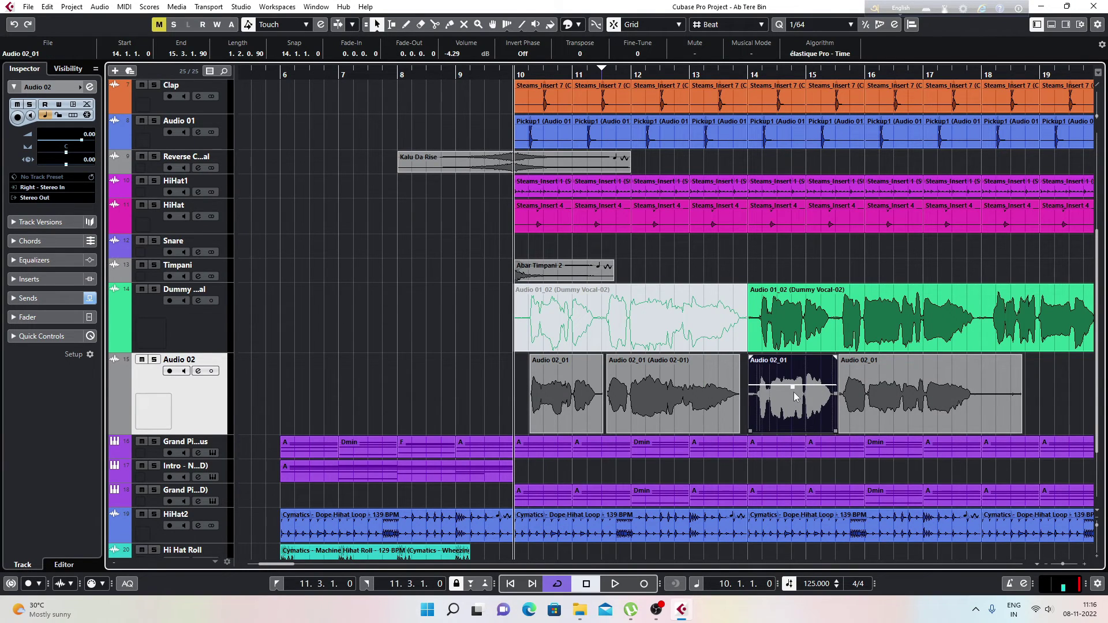
{"action": "left_click", "coordinate": [889, 389], "text": "shift"}
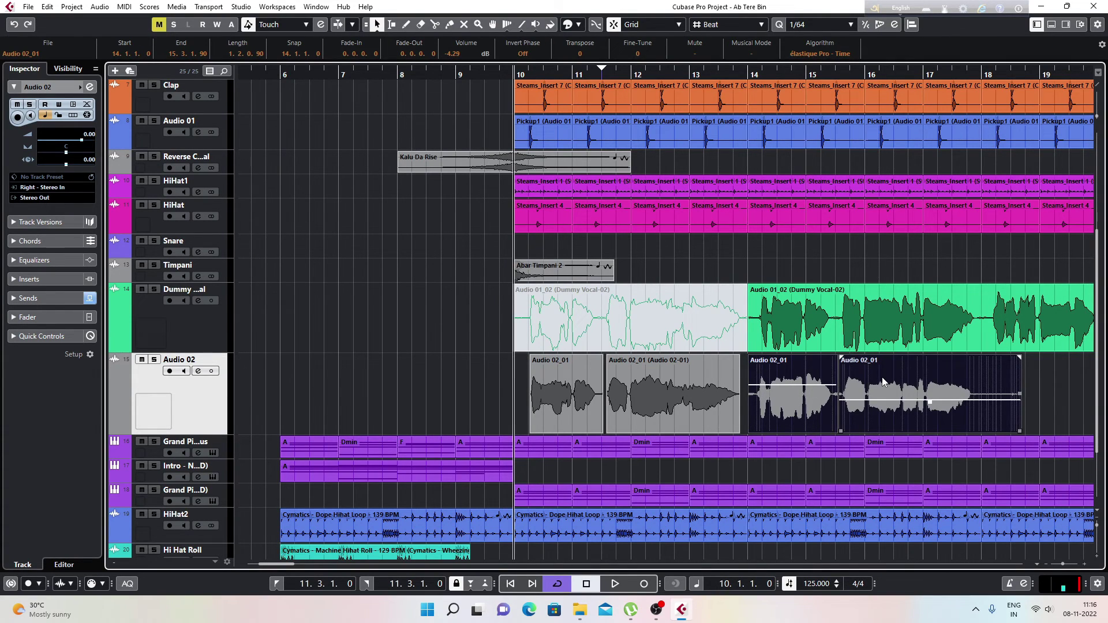
{"action": "key", "text": "shift+m"}
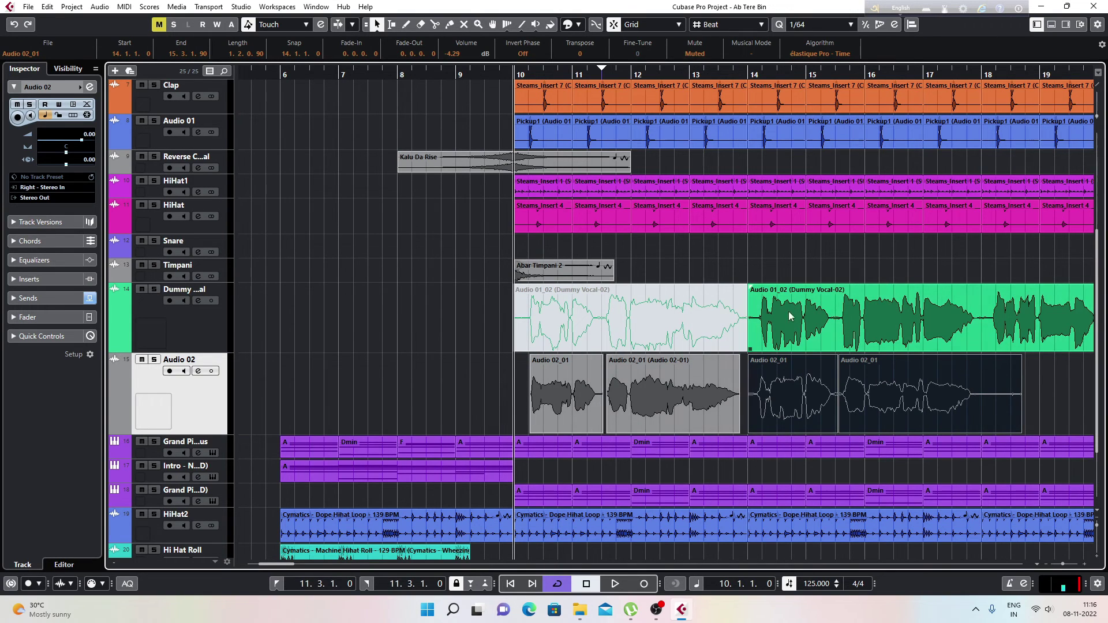
{"action": "key", "text": "space"}
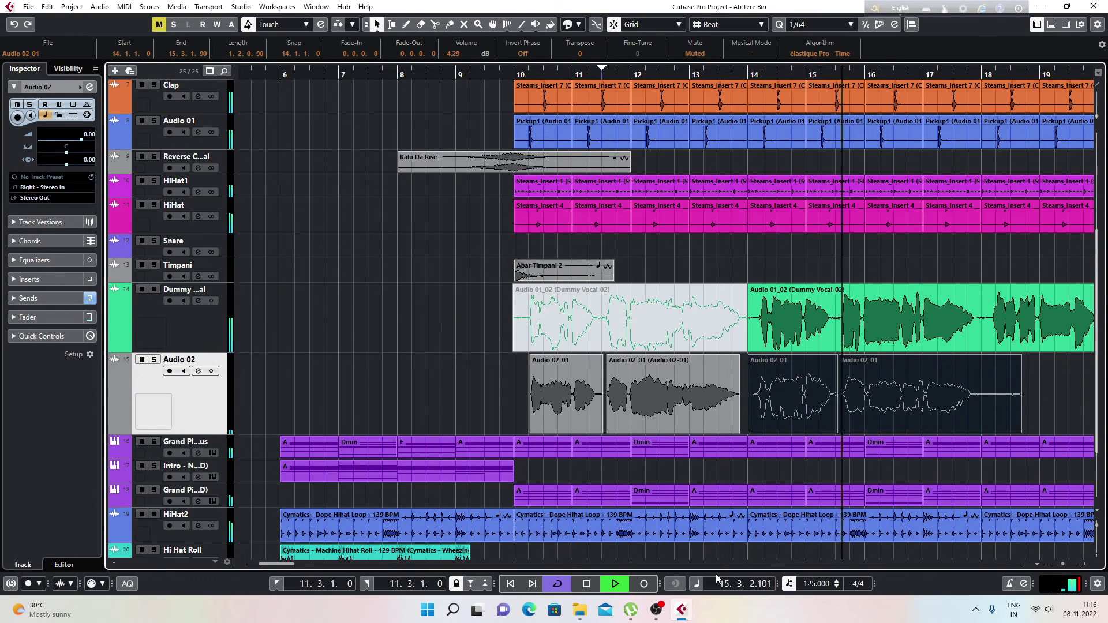
{"action": "key", "text": "space"}
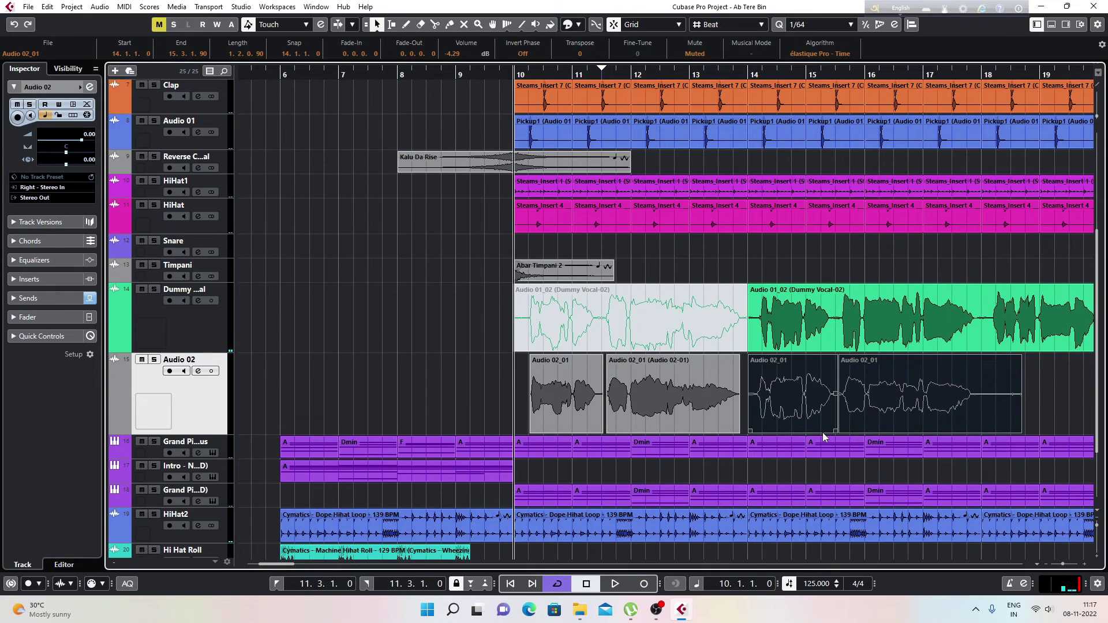
- Unmute all the muted vocal events, select the Audio 02_01 event at 11.3.2.25 and reduce the Audio 02 track's height
{"action": "key", "text": "shift+u"}
{"action": "left_click", "coordinate": [693, 398]}
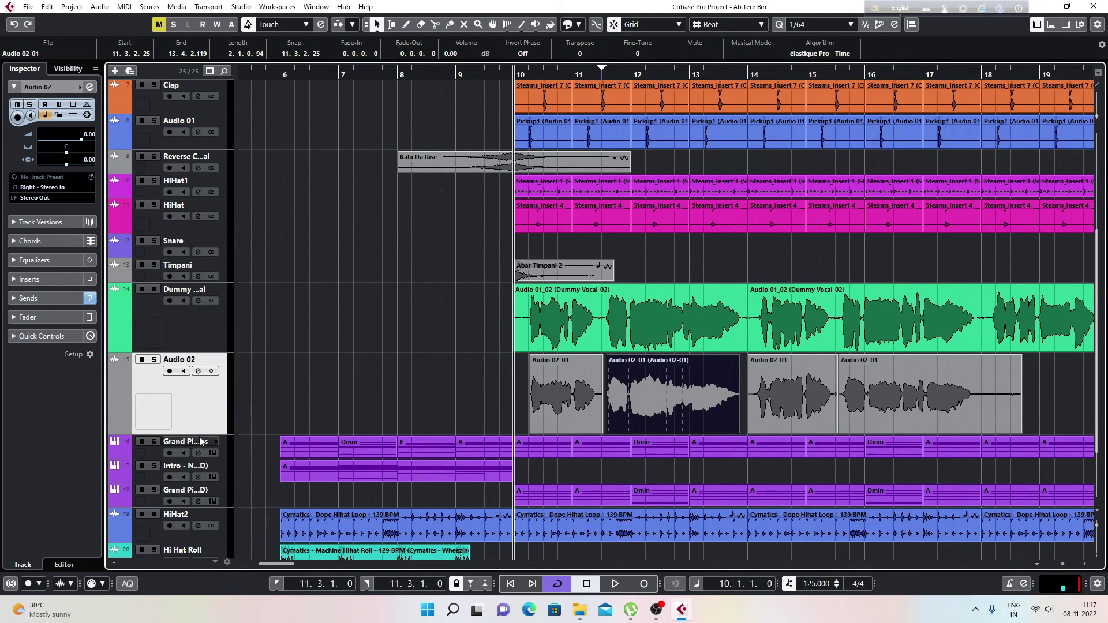
{"action": "left_click_drag", "start_coordinate": [205, 433], "coordinate": [639, 401]}
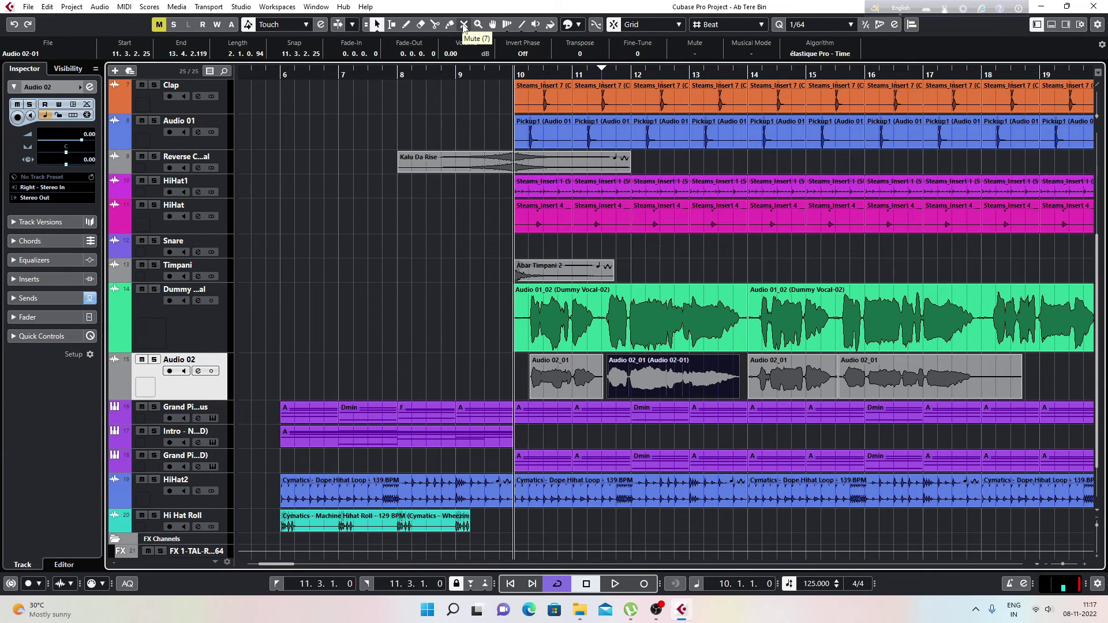
- Mute and unmute the selected Audio 02_01 event with the Mute tool, and switch the Audio 02 track's mute on and off
{"action": "left_click", "coordinate": [464, 25]}
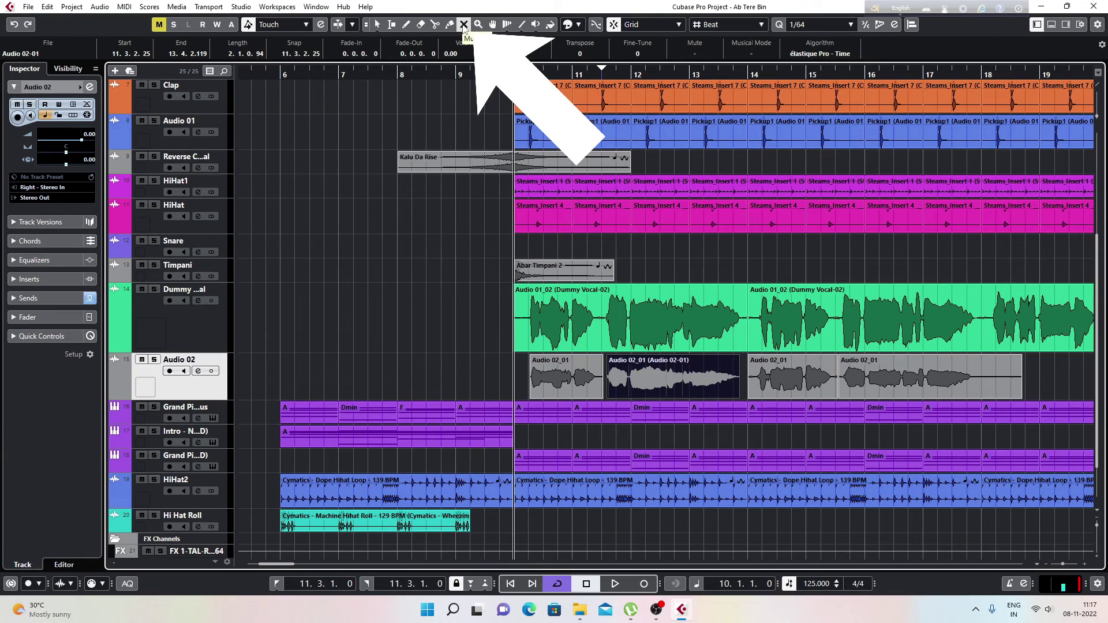
{"action": "left_click", "coordinate": [661, 375]}
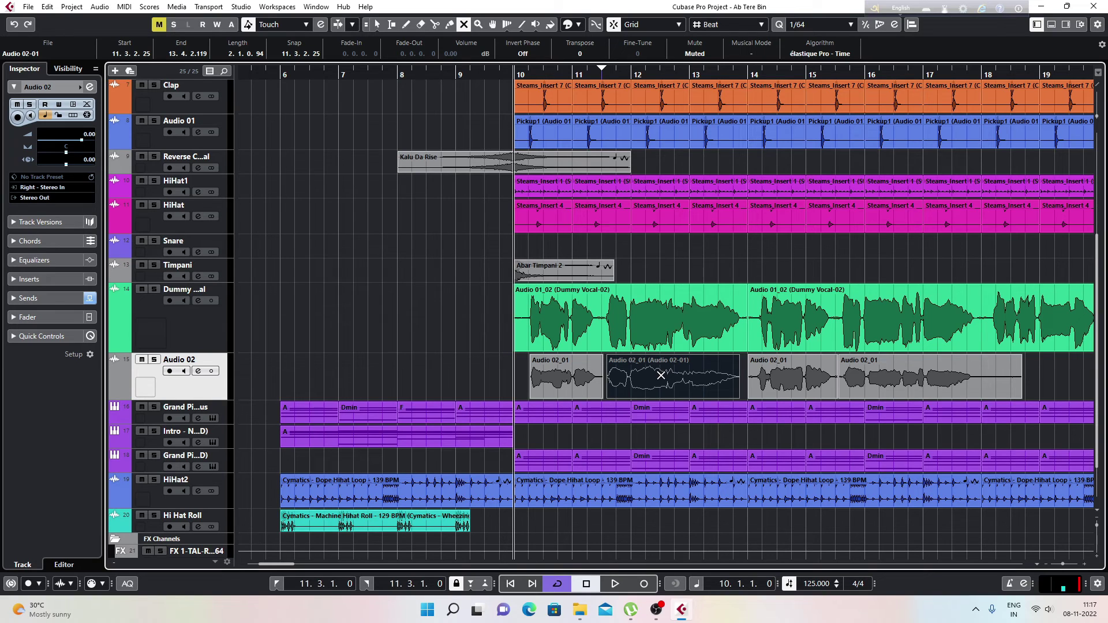
{"action": "left_click", "coordinate": [661, 375]}
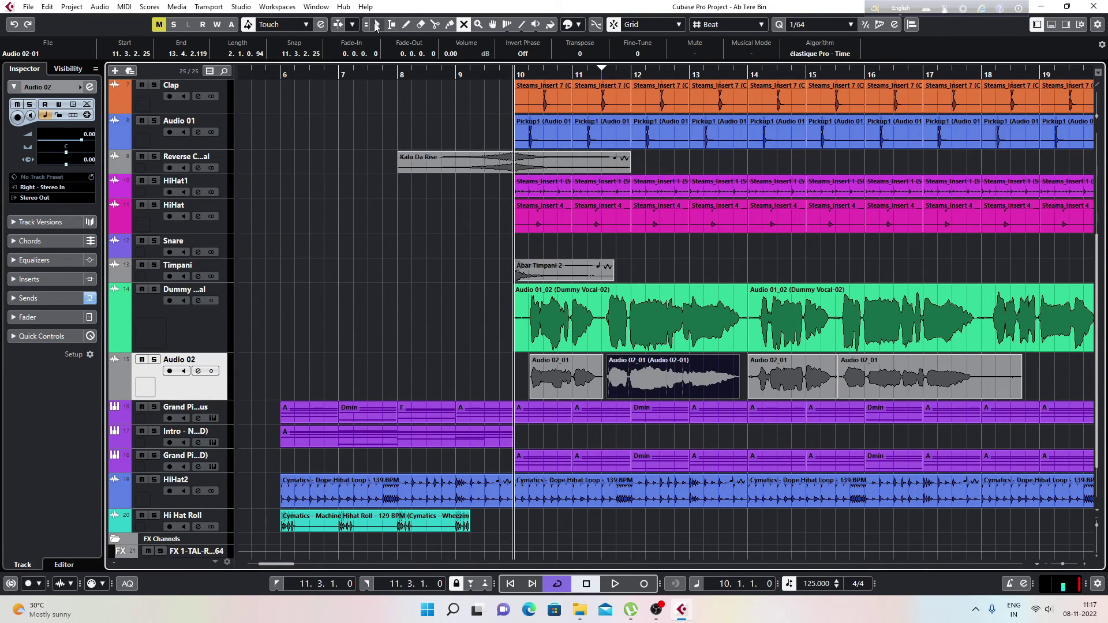
{"action": "left_click", "coordinate": [377, 26]}
{"action": "left_click", "coordinate": [142, 360]}
{"action": "left_click", "coordinate": [142, 361]}
- Duplicate the Audio 02 track with its events and undo the duplication
{"action": "right_click", "coordinate": [207, 383]}
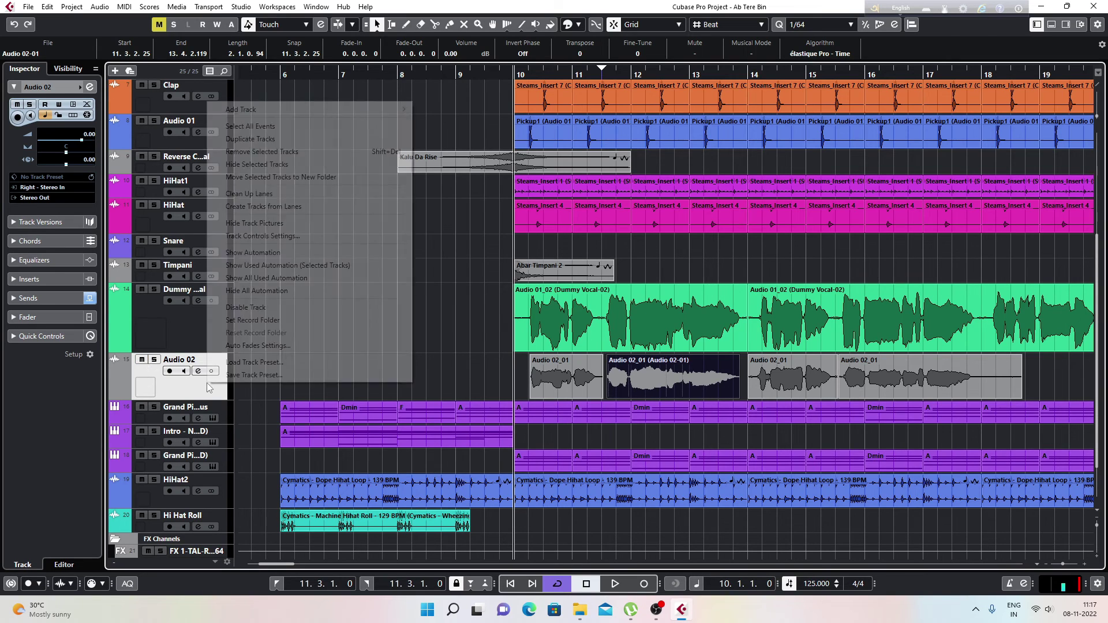
{"action": "left_click", "coordinate": [196, 389]}
{"action": "right_click", "coordinate": [195, 389]}
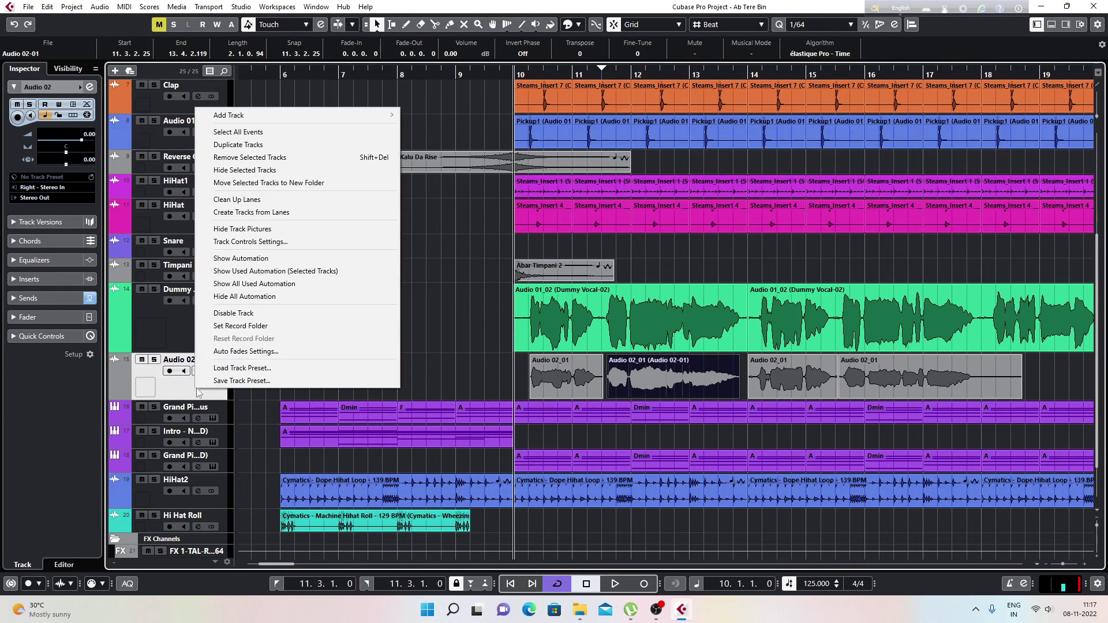
{"action": "left_click", "coordinate": [233, 146]}
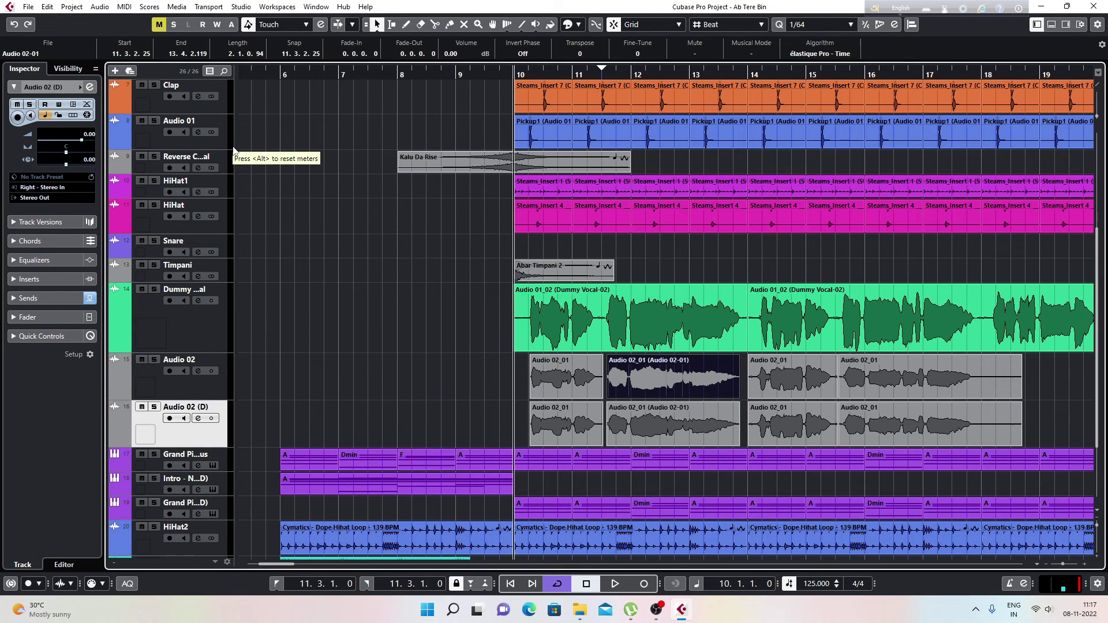
{"action": "key", "text": "ctrl+z"}
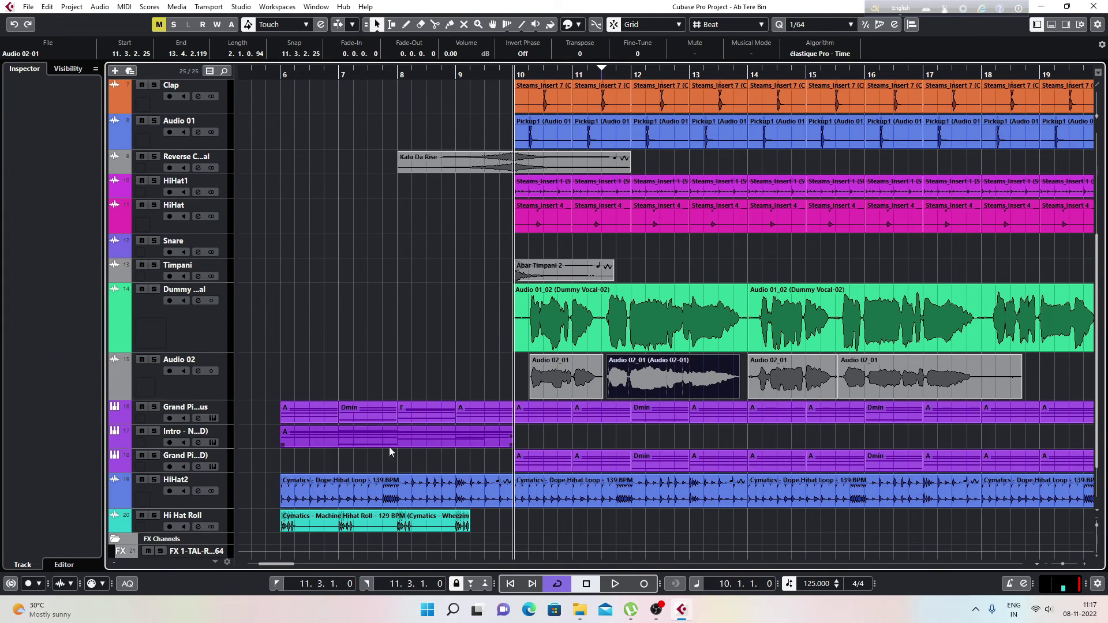
- Disable the Audio 02 track and play the arrangement from bar 10 to hear it without that track
{"action": "right_click", "coordinate": [221, 392]}
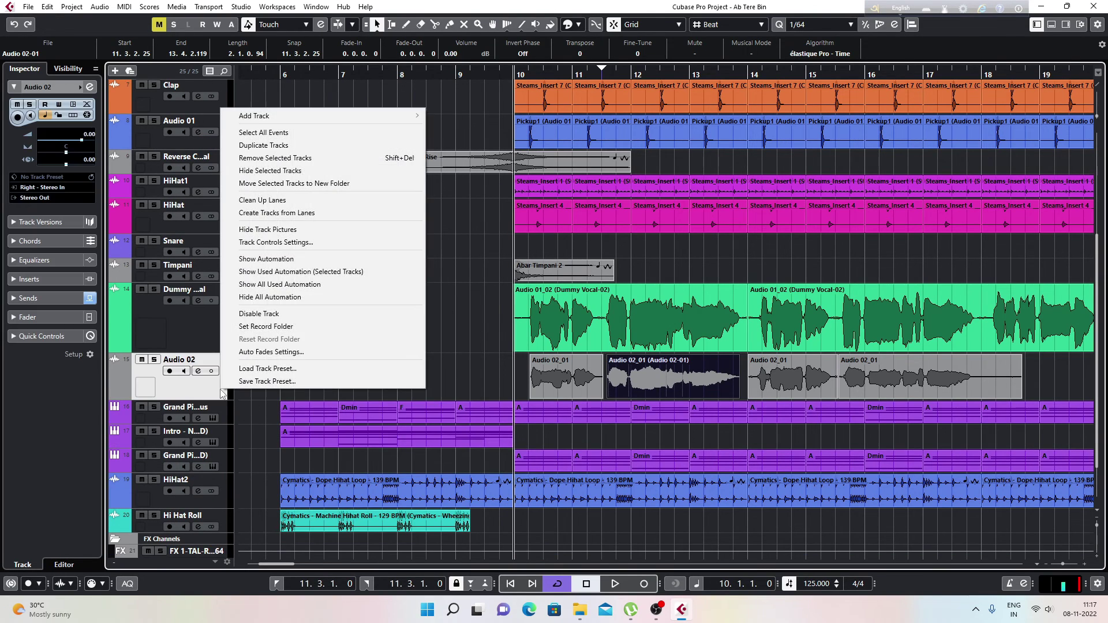
{"action": "left_click", "coordinate": [261, 314]}
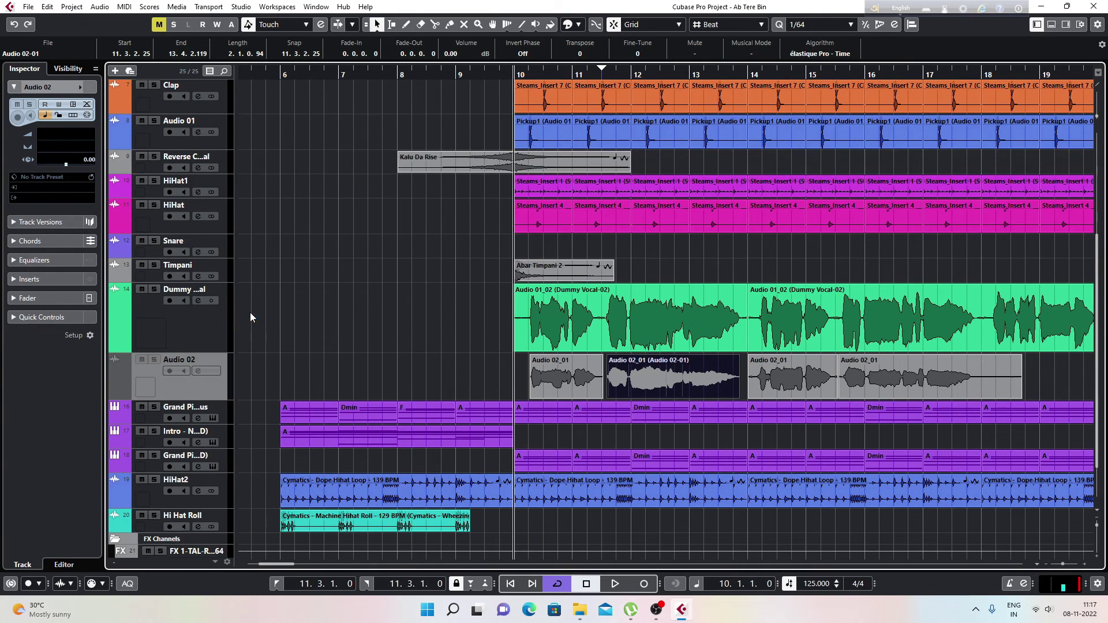
{"action": "key", "text": "space"}
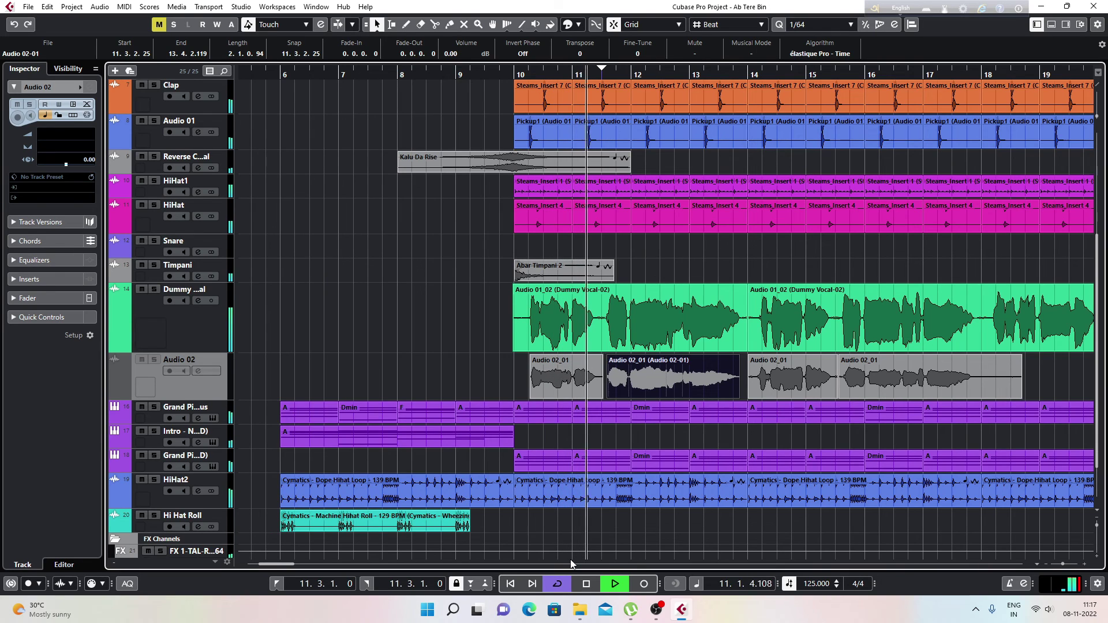
{"action": "key", "text": "space"}
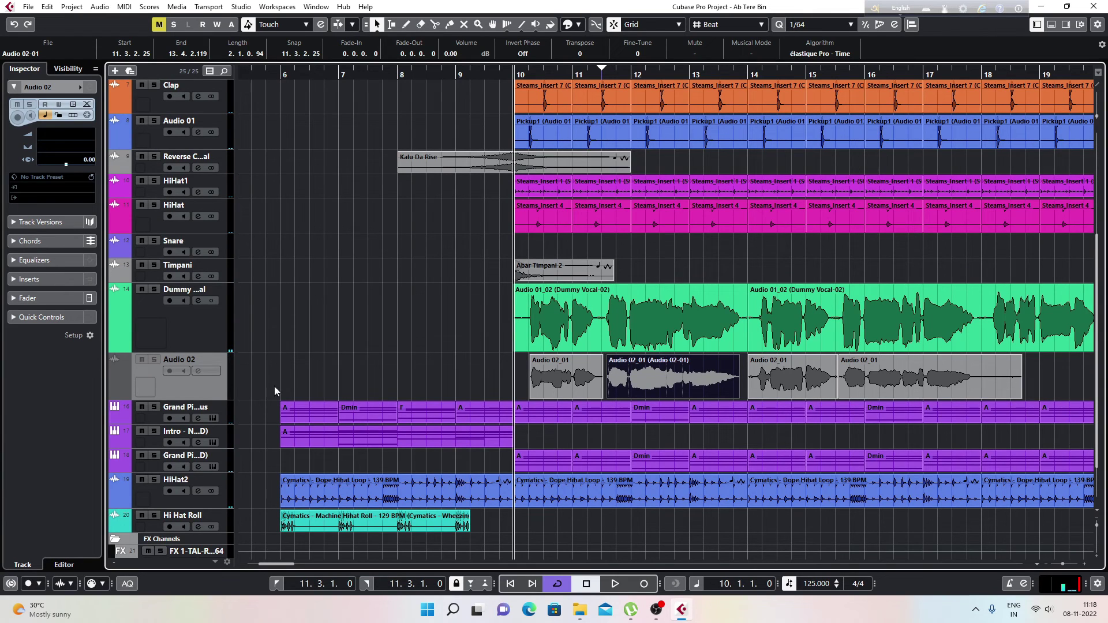
{"action": "left_click", "coordinate": [617, 481]}
{"action": "key", "text": "space"}
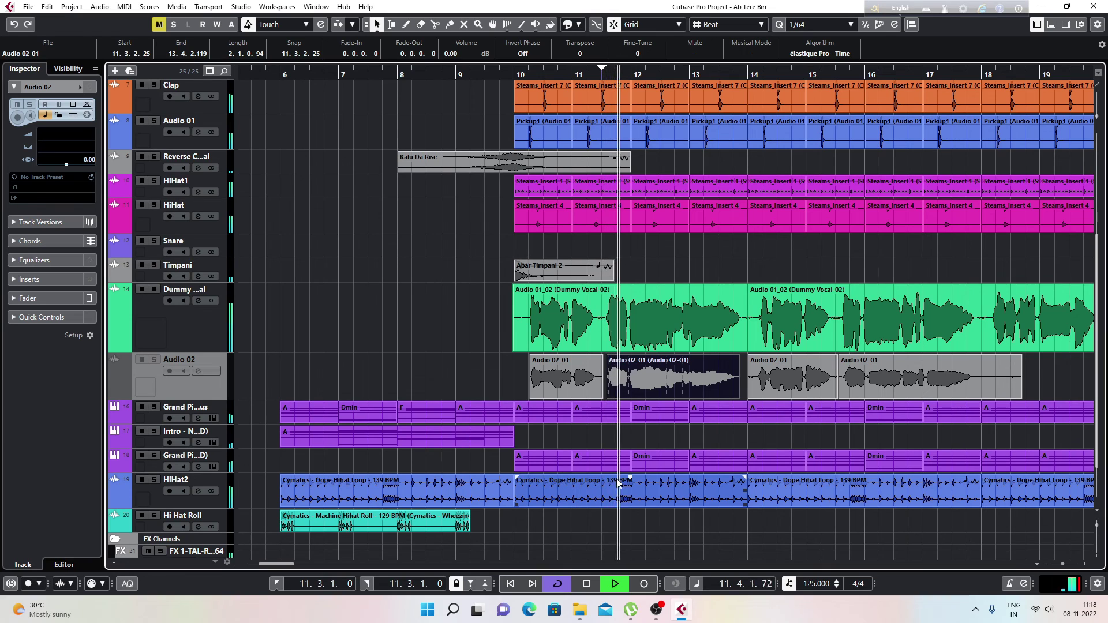
{"action": "left_click", "coordinate": [486, 449]}
{"action": "key", "text": "space"}
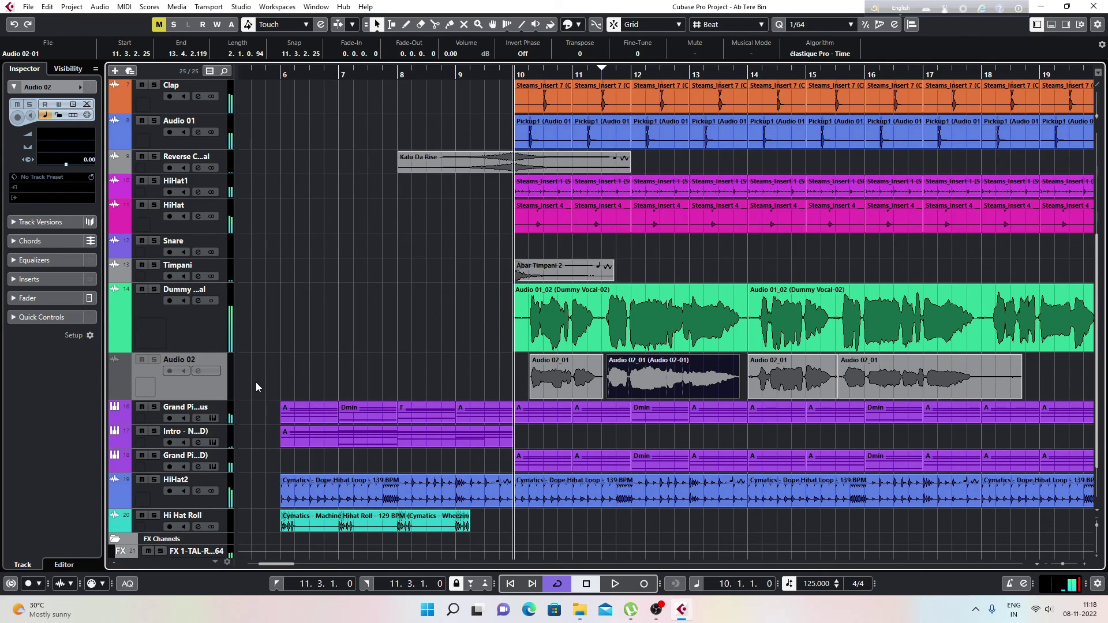